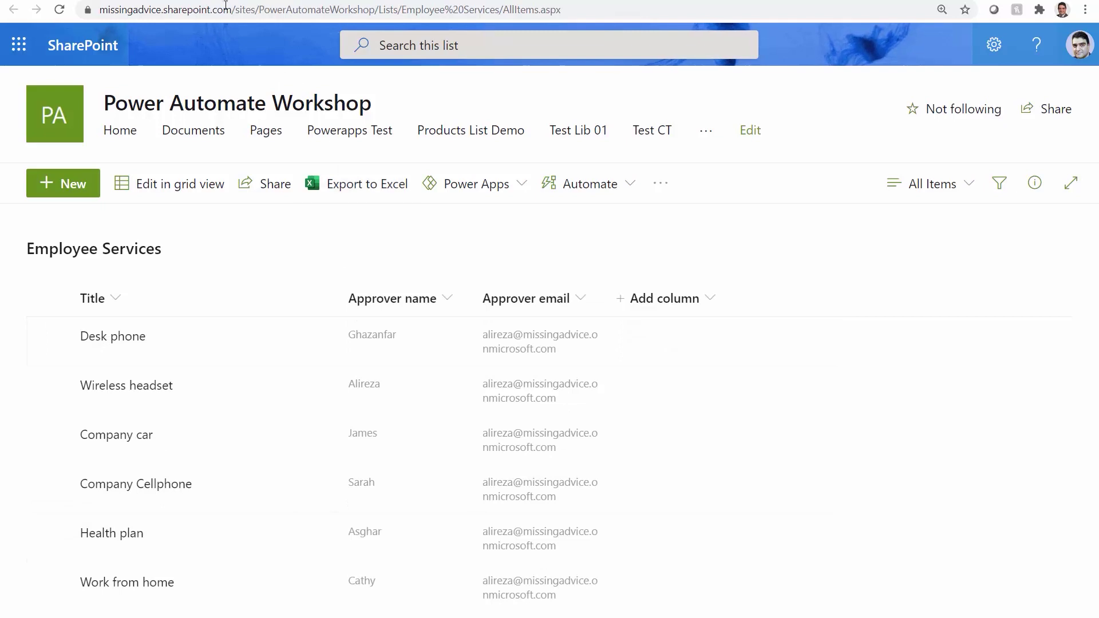
Start a new Employee Onboarding list item titled CIO and enter the employee's first and last name.
{"action": "left_click", "coordinate": [60, 190]}
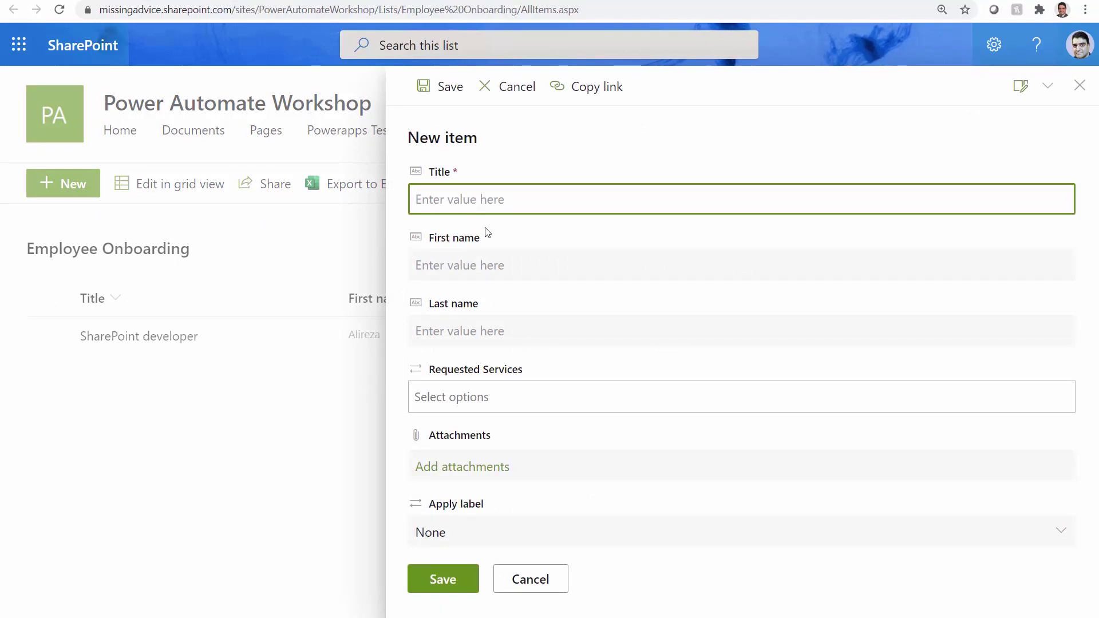
{"action": "type", "text": "CIO"}
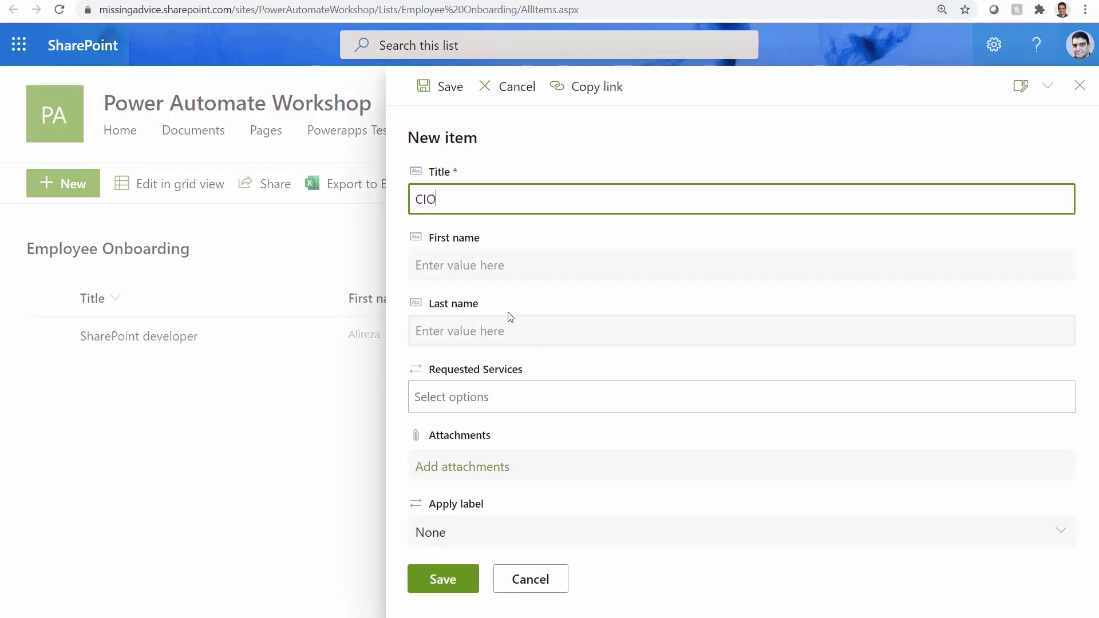
{"action": "left_click", "coordinate": [500, 267]}
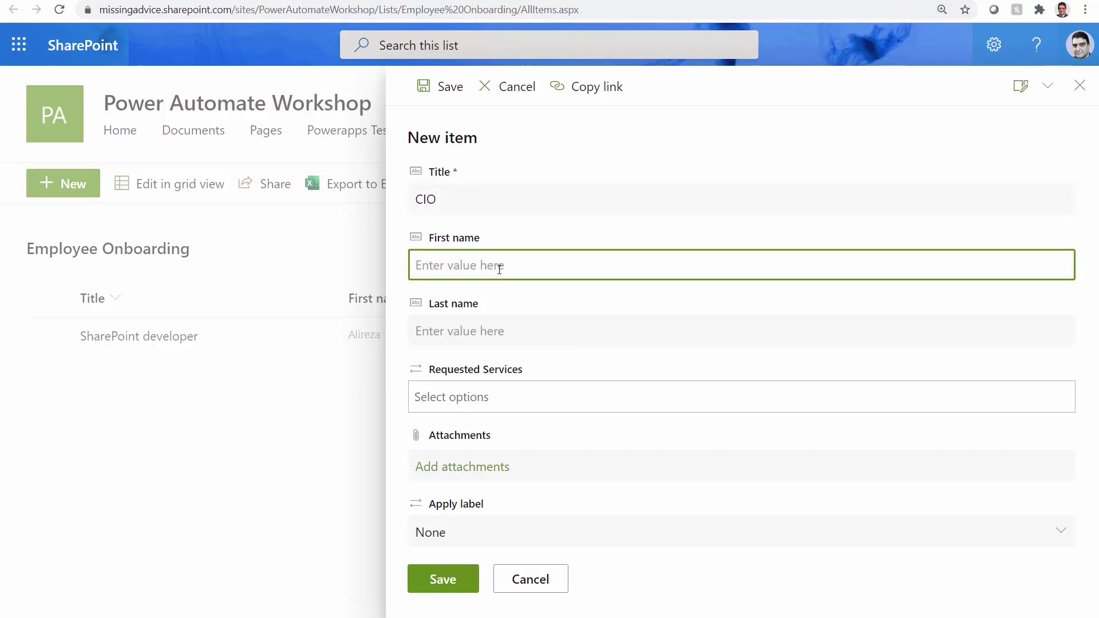
{"action": "type", "text": "James"}
{"action": "left_click", "coordinate": [472, 328]}
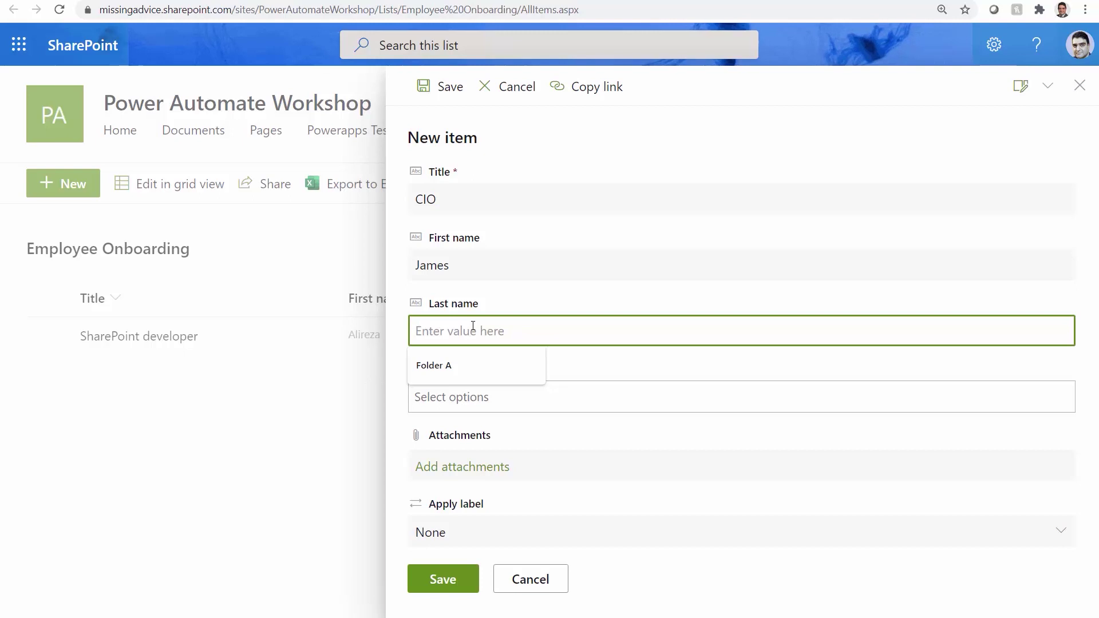
{"action": "type", "text": "Smith"}
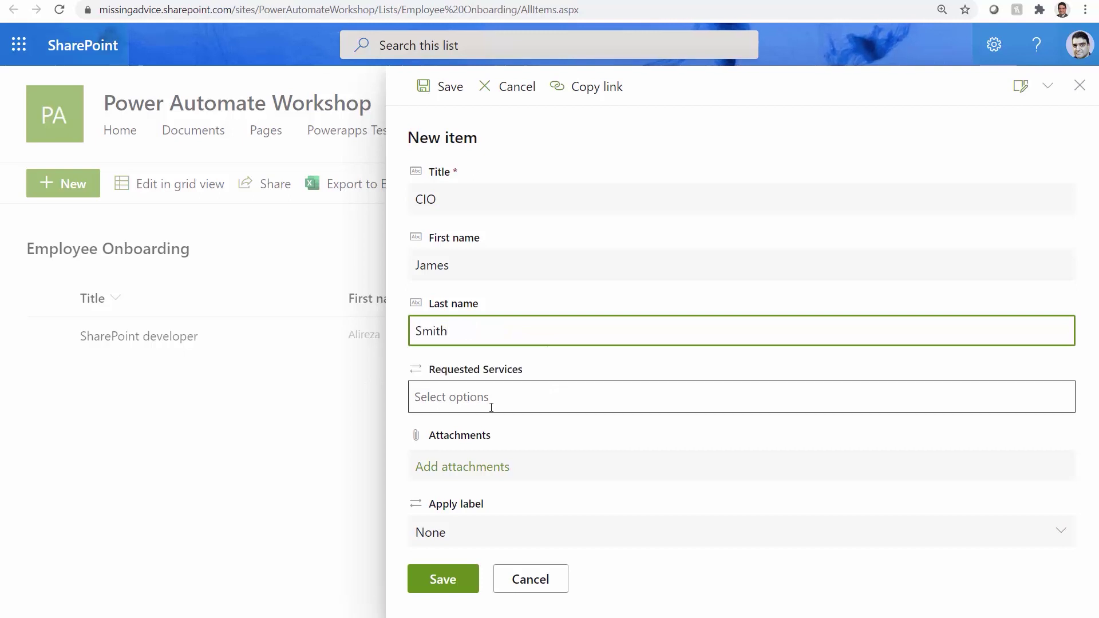
Set the requested services to Company car, Desk phone, Wireless headset and Health plan, and save the item.
{"action": "left_click", "coordinate": [458, 397]}
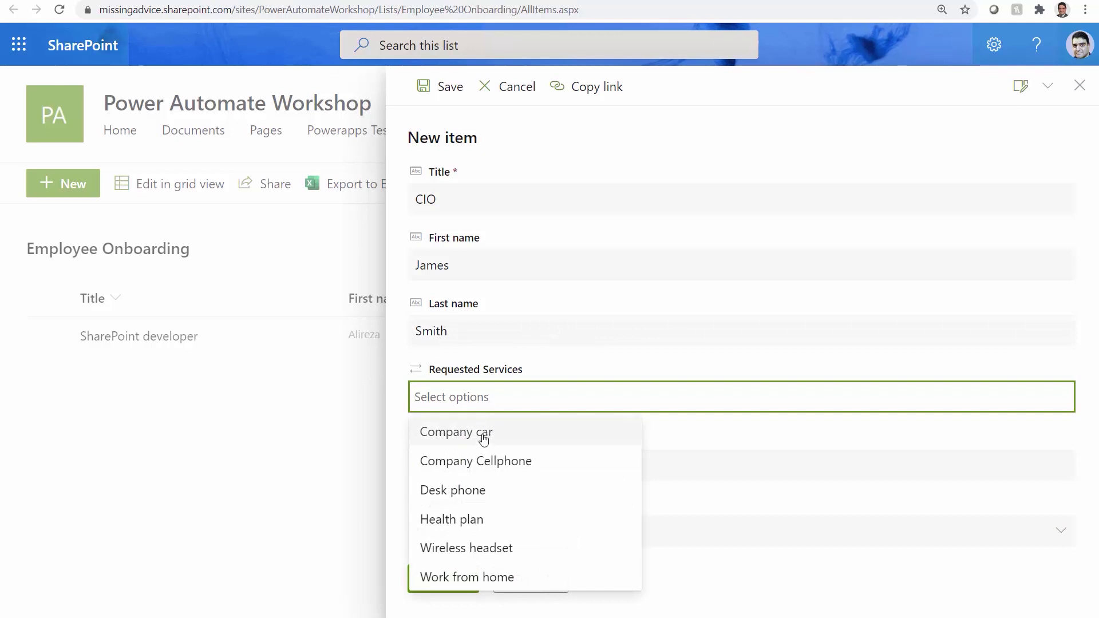
{"action": "left_click", "coordinate": [484, 434]}
{"action": "left_click", "coordinate": [575, 399]}
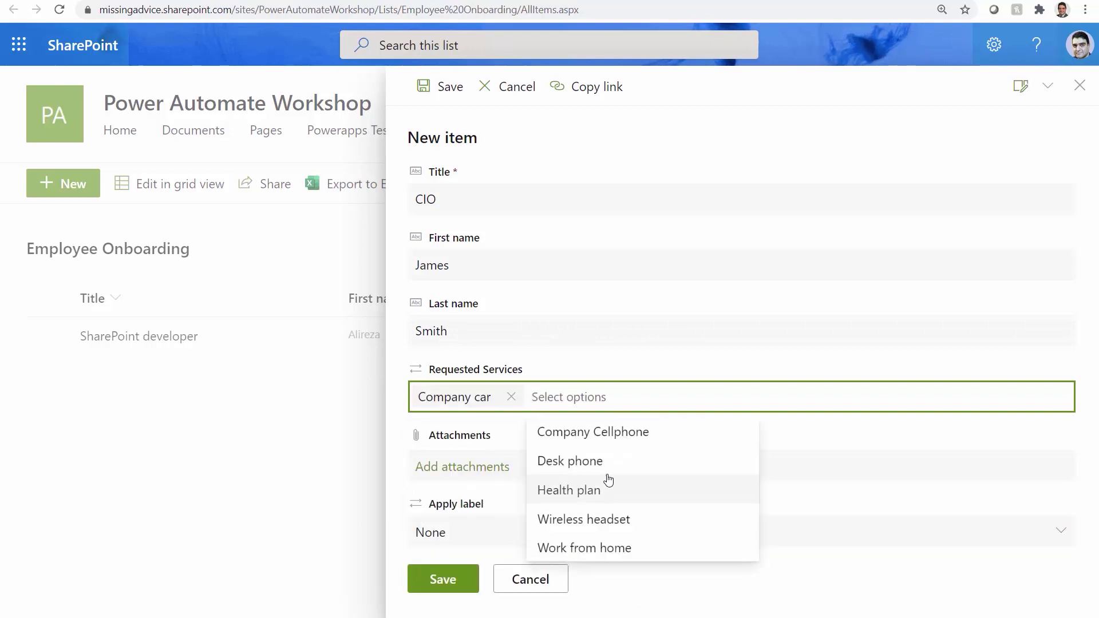
{"action": "left_click", "coordinate": [569, 460]}
{"action": "left_click", "coordinate": [714, 397]}
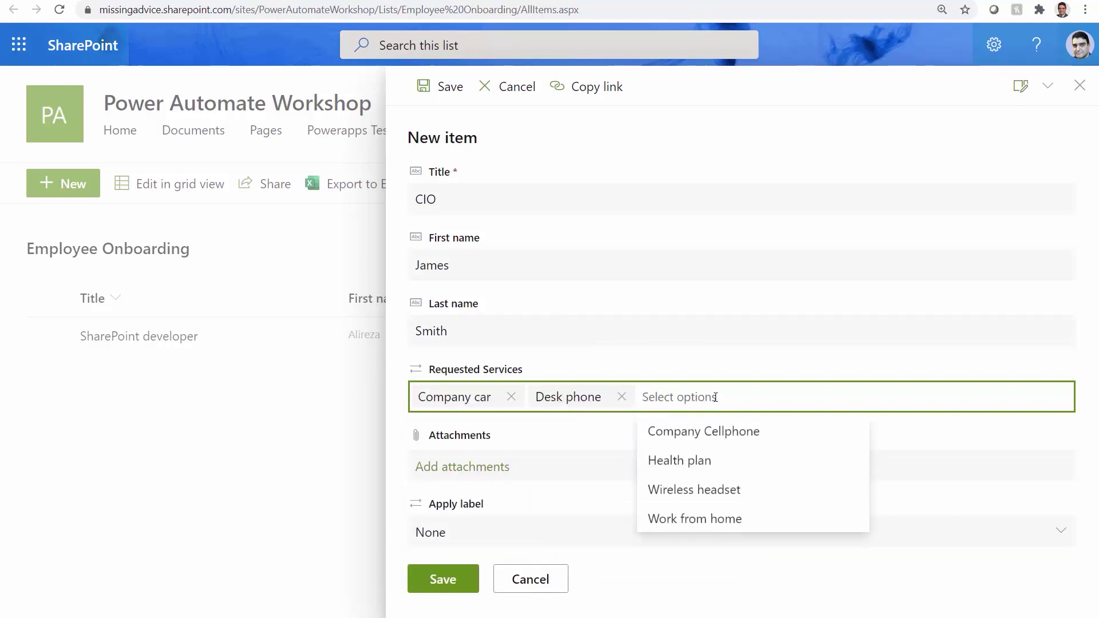
{"action": "left_click", "coordinate": [689, 491]}
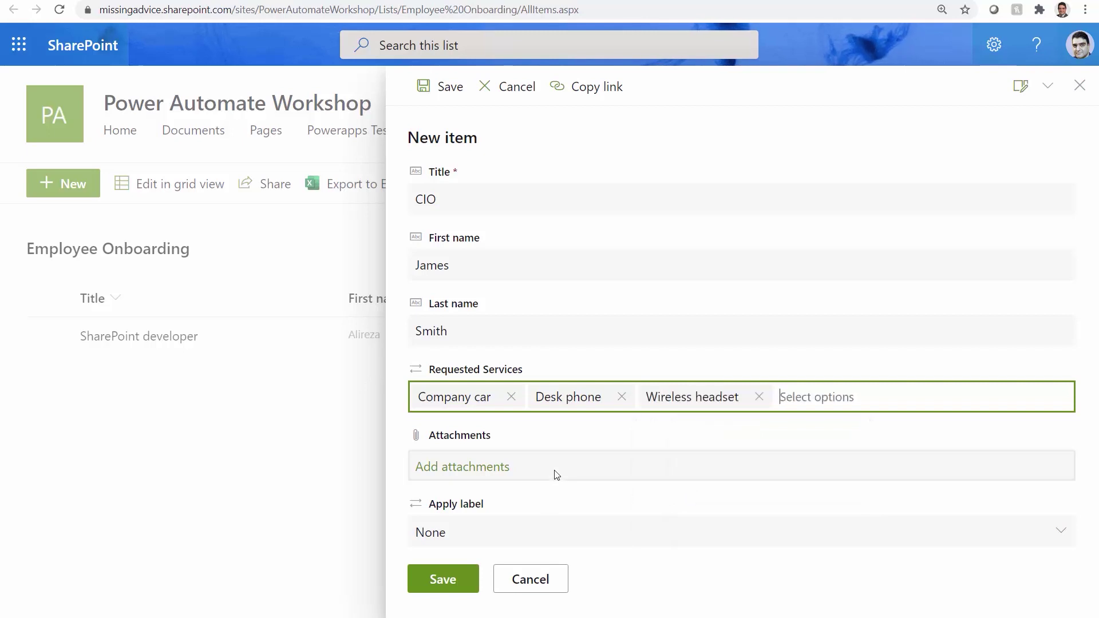
{"action": "left_click", "coordinate": [805, 397]}
{"action": "left_click", "coordinate": [822, 473]}
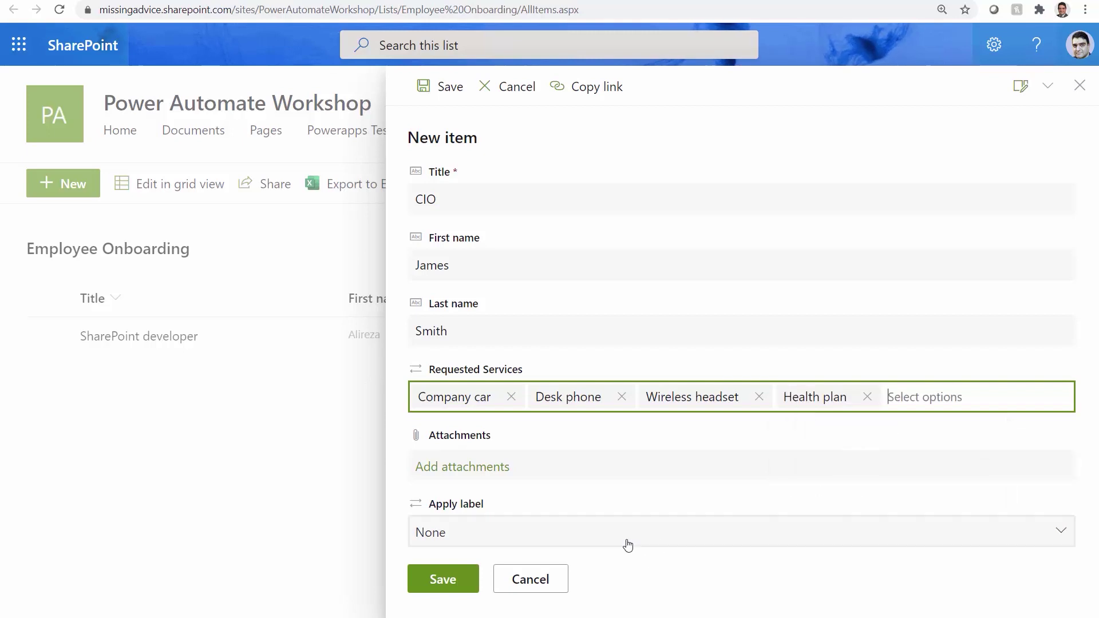
{"action": "left_click", "coordinate": [466, 582]}
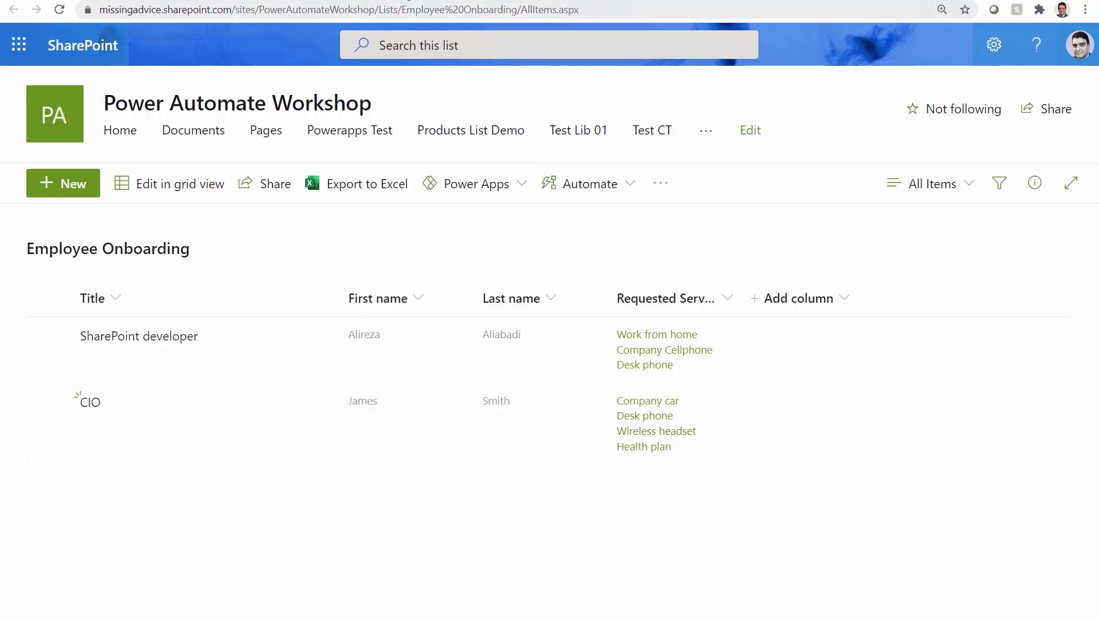
Review the Employee Services list and the automation options offered for the CIO item in Employee Onboarding.
{"action": "left_click", "coordinate": [412, 1]}
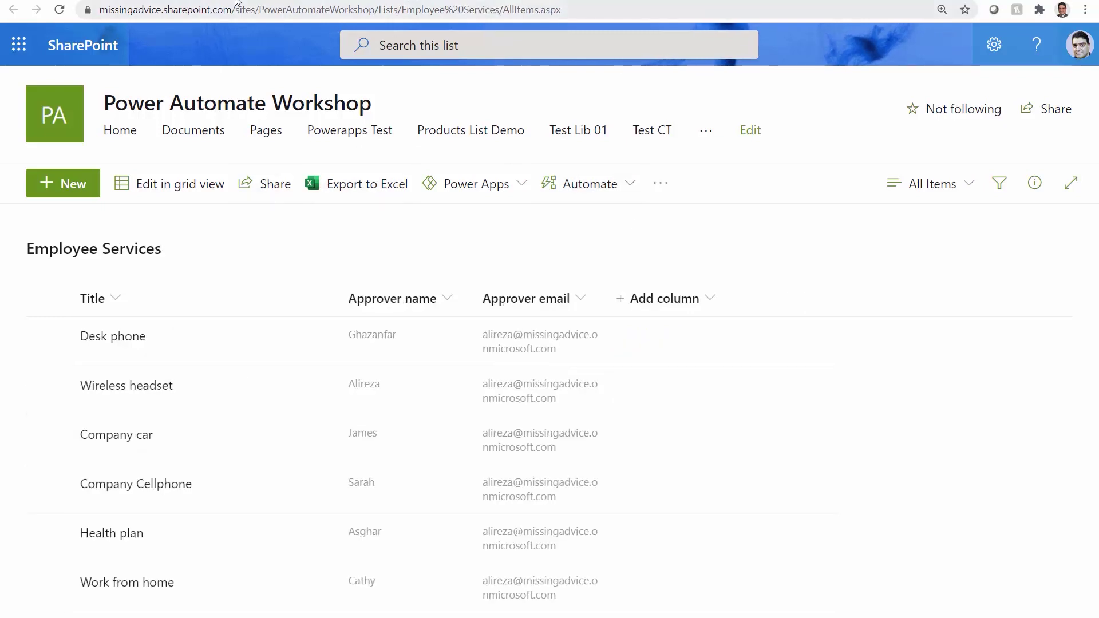
{"action": "left_click", "coordinate": [257, 0]}
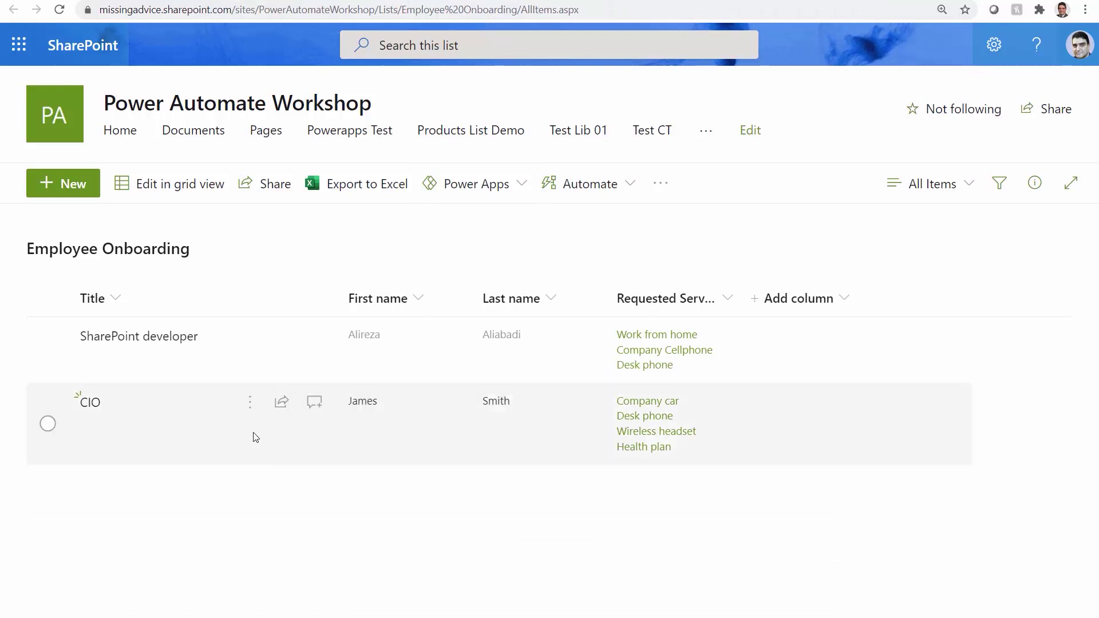
{"action": "left_click", "coordinate": [250, 401]}
{"action": "mouse_move", "coordinate": [346, 511]}
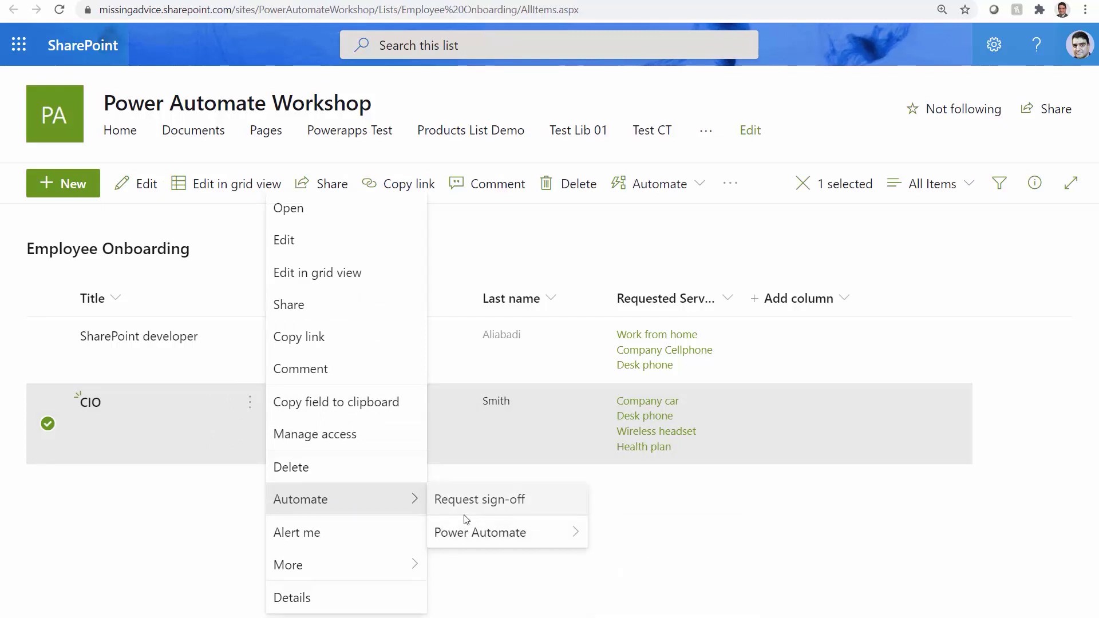
{"action": "mouse_move", "coordinate": [461, 521]}
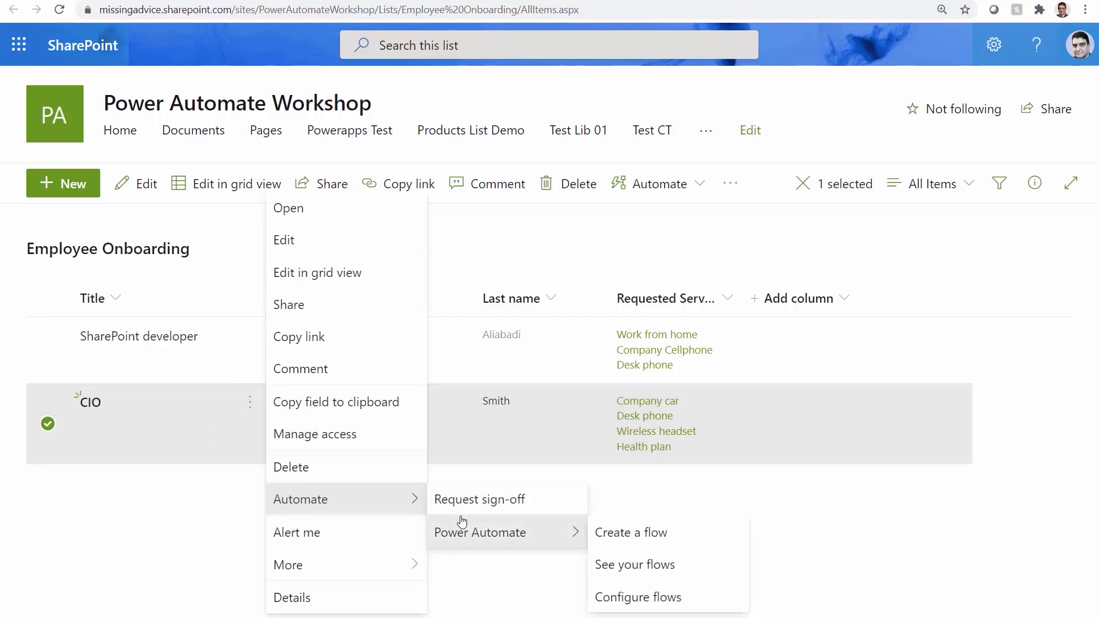
{"action": "left_click", "coordinate": [227, 519]}
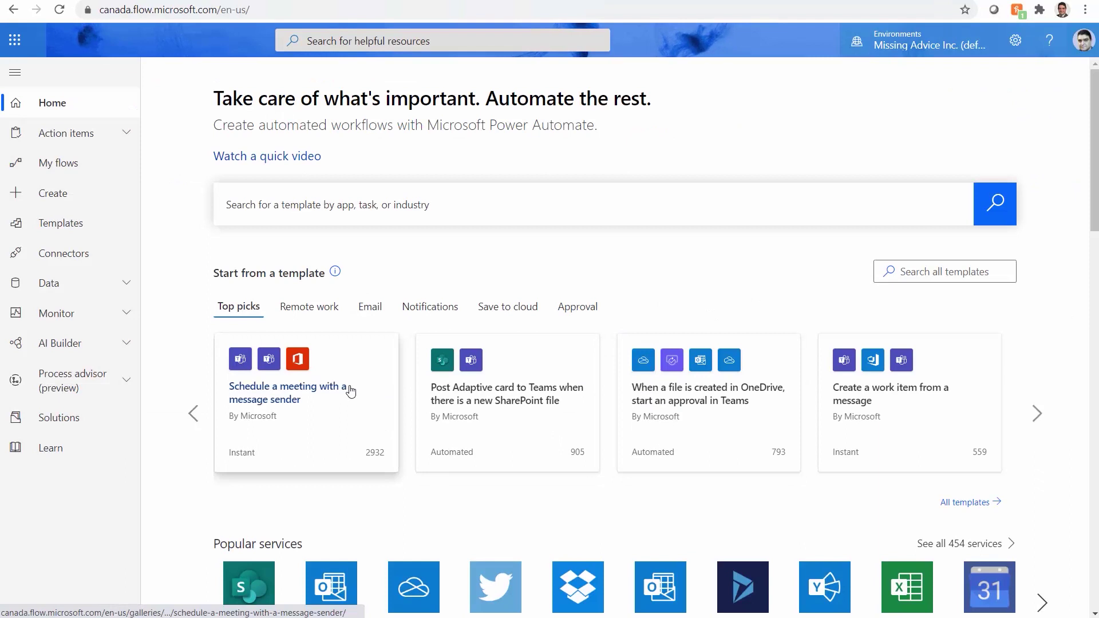
Create an instant cloud flow in Power Automate named Process Onboarding with the SharePoint trigger For a selected item.
{"action": "left_click", "coordinate": [56, 196]}
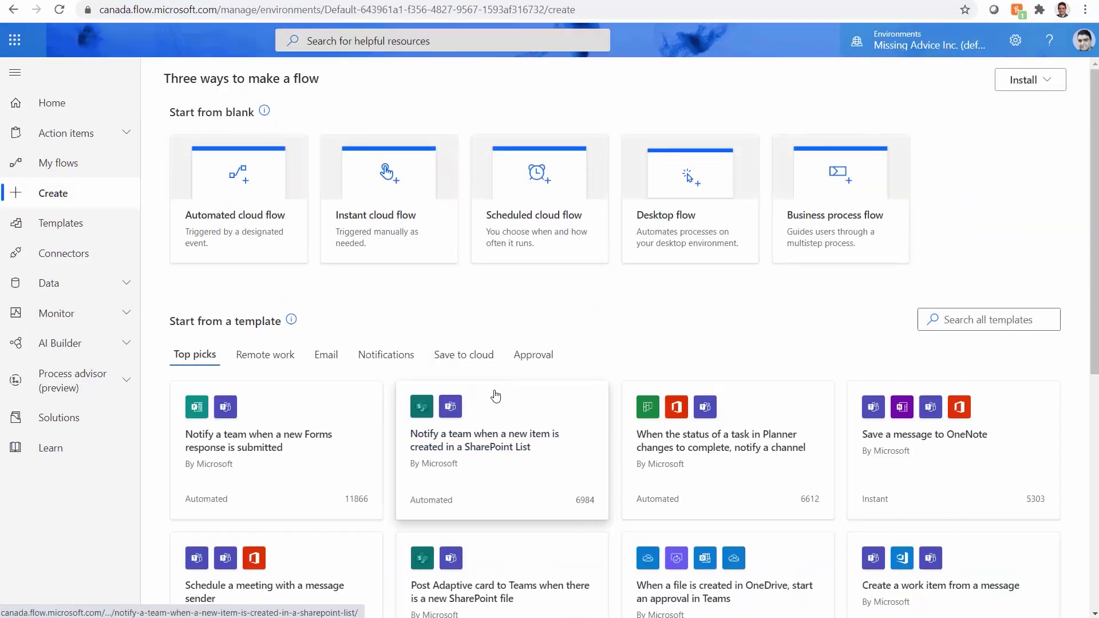
{"action": "left_click", "coordinate": [390, 184]}
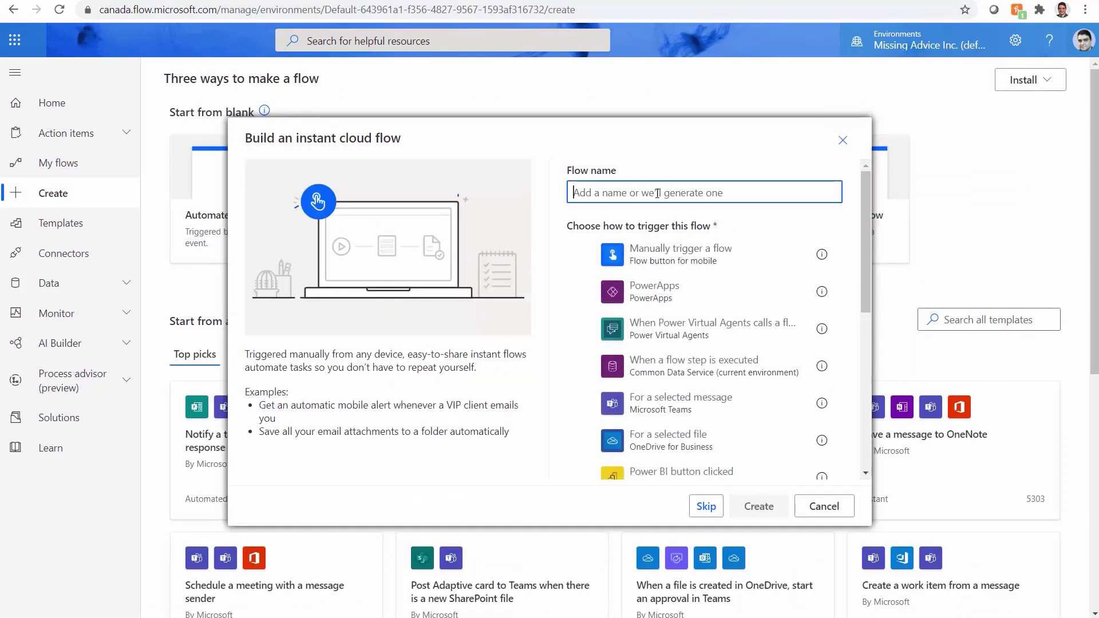
{"action": "type", "text": "Process Onboarding"}
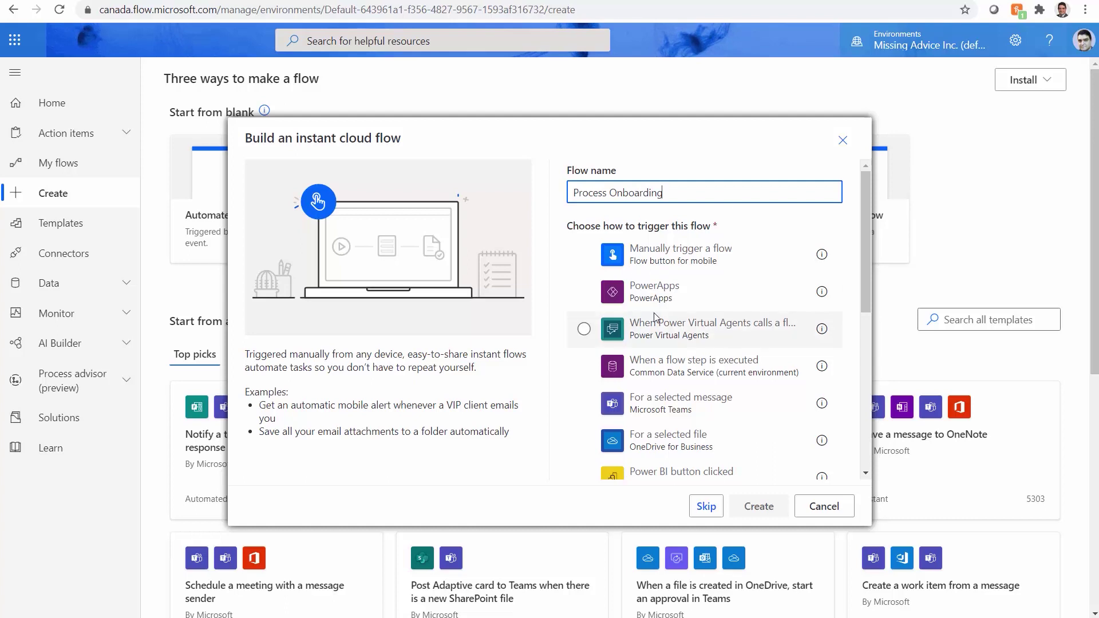
{"action": "left_click_drag", "start_coordinate": [869, 293], "coordinate": [869, 359]}
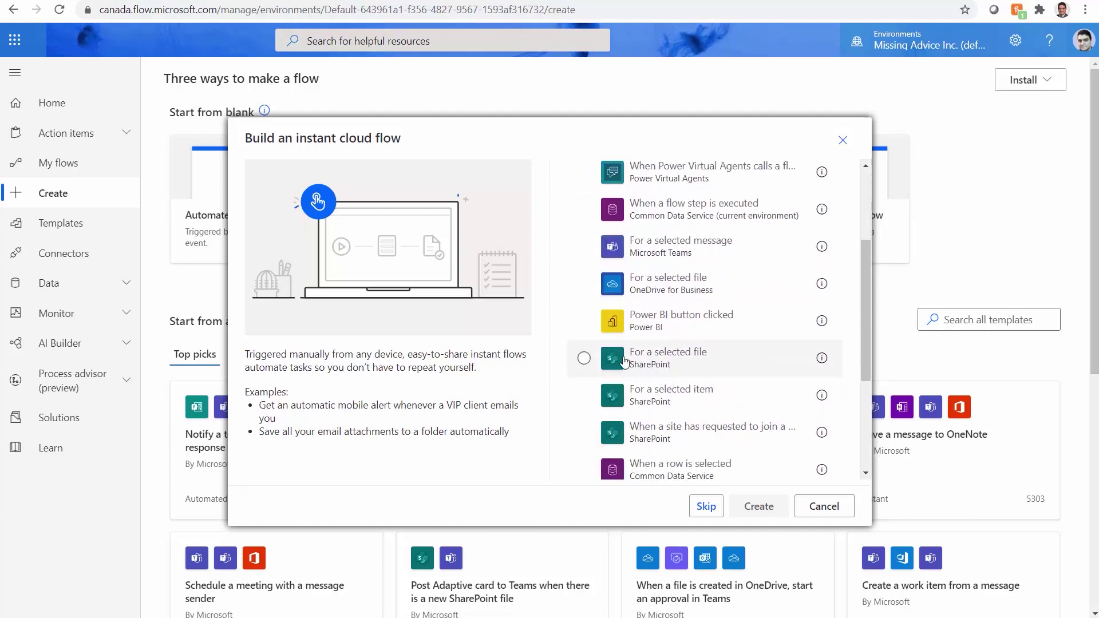
{"action": "left_click", "coordinate": [644, 399]}
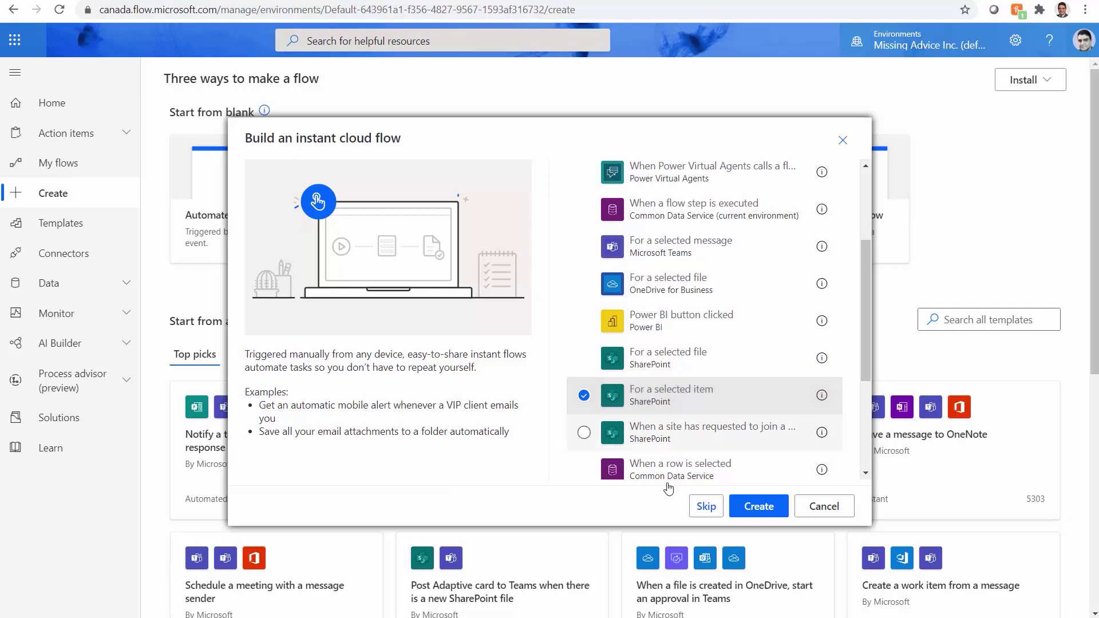
{"action": "left_click", "coordinate": [765, 514]}
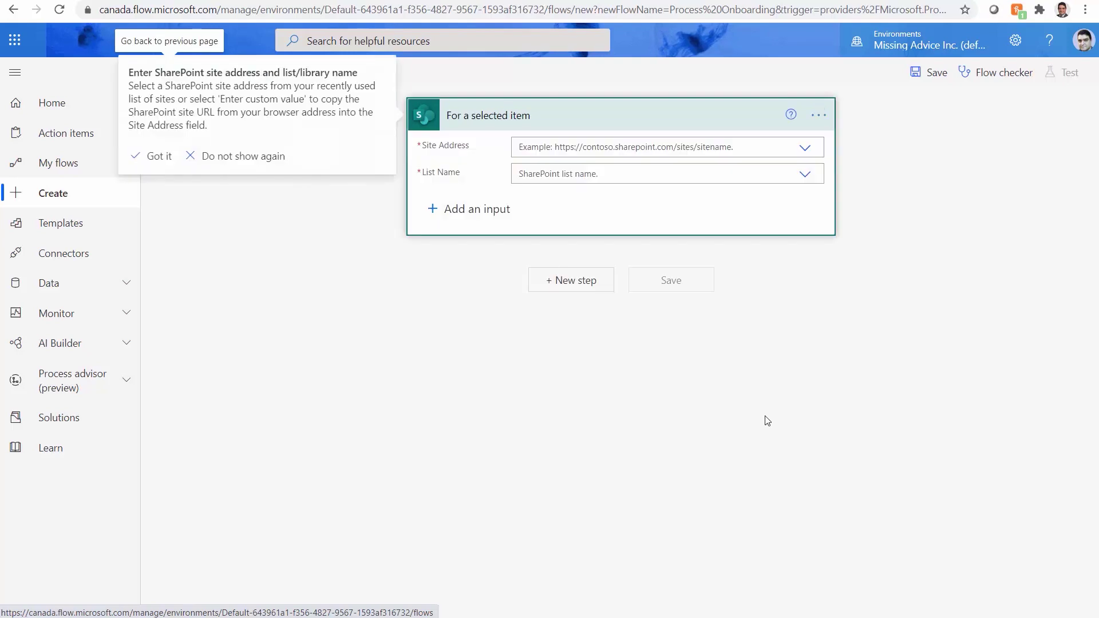
Point the trigger to the Power Automate Workshop site and its Employee Onboarding list.
{"action": "left_click", "coordinate": [812, 150]}
{"action": "left_click", "coordinate": [811, 150]}
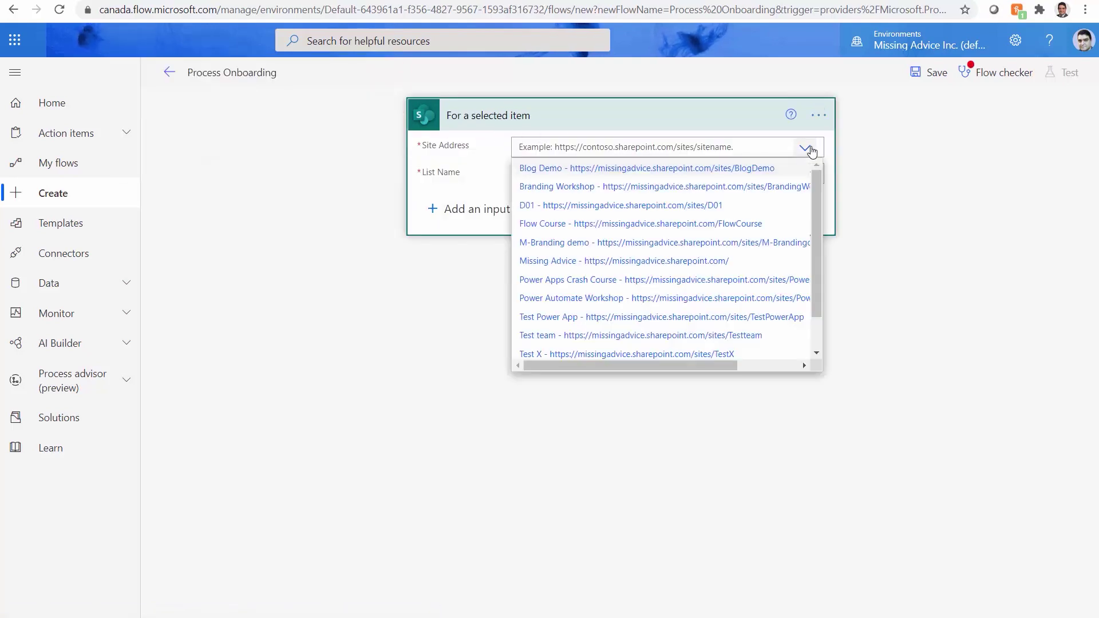
{"action": "left_click", "coordinate": [580, 301]}
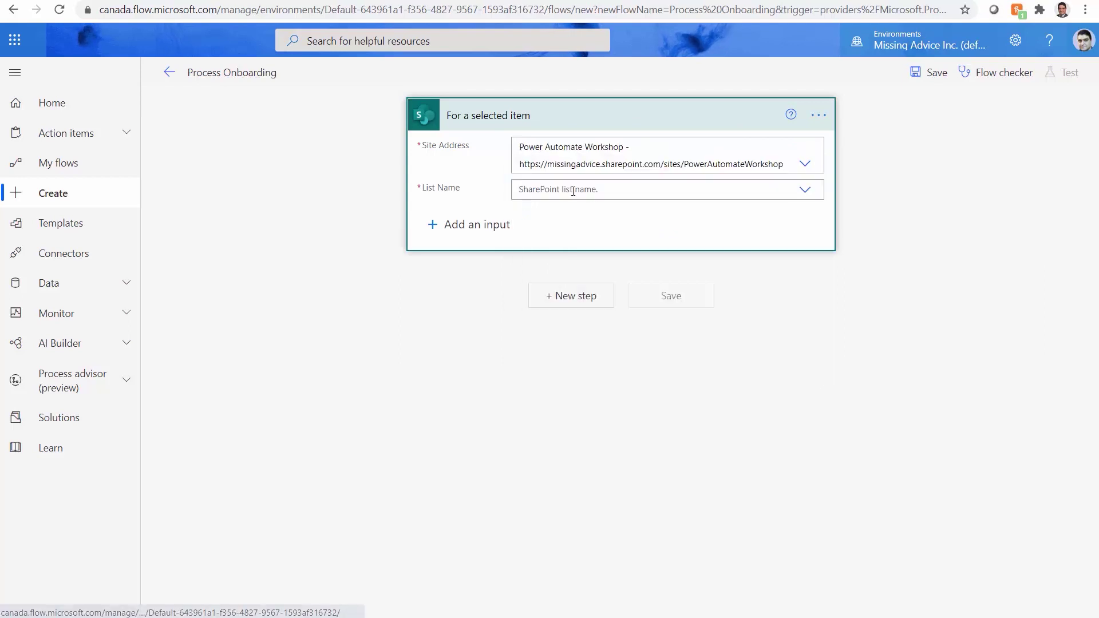
{"action": "left_click", "coordinate": [807, 192]}
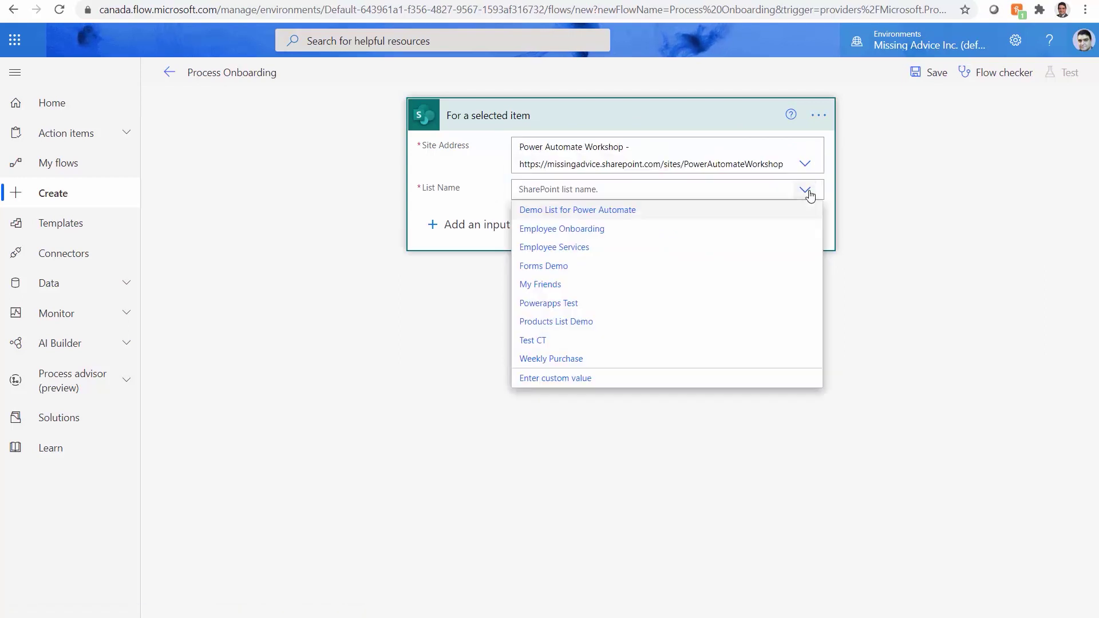
{"action": "left_click", "coordinate": [554, 231]}
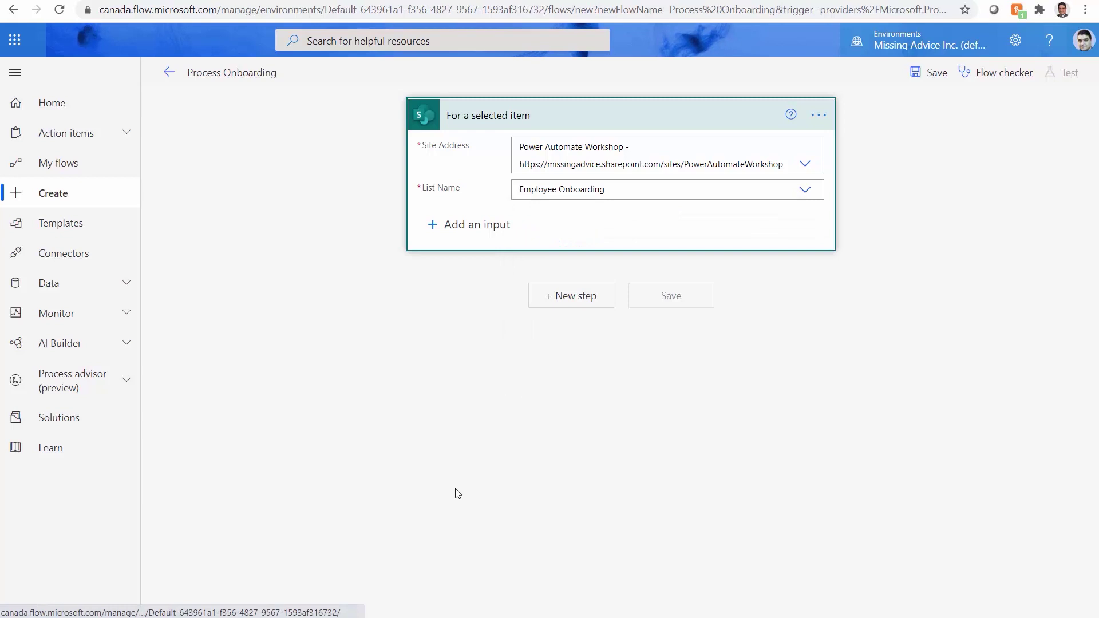
Add a Compose action with the trigger's ID as its input and save the flow.
{"action": "left_click", "coordinate": [568, 298]}
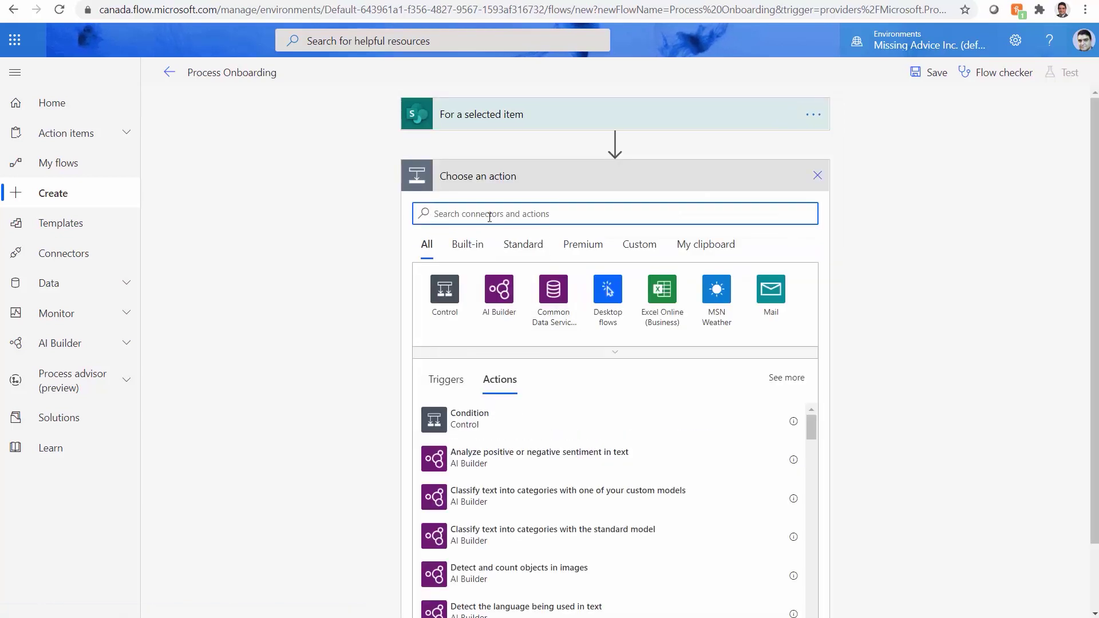
{"action": "type", "text": "Compo"}
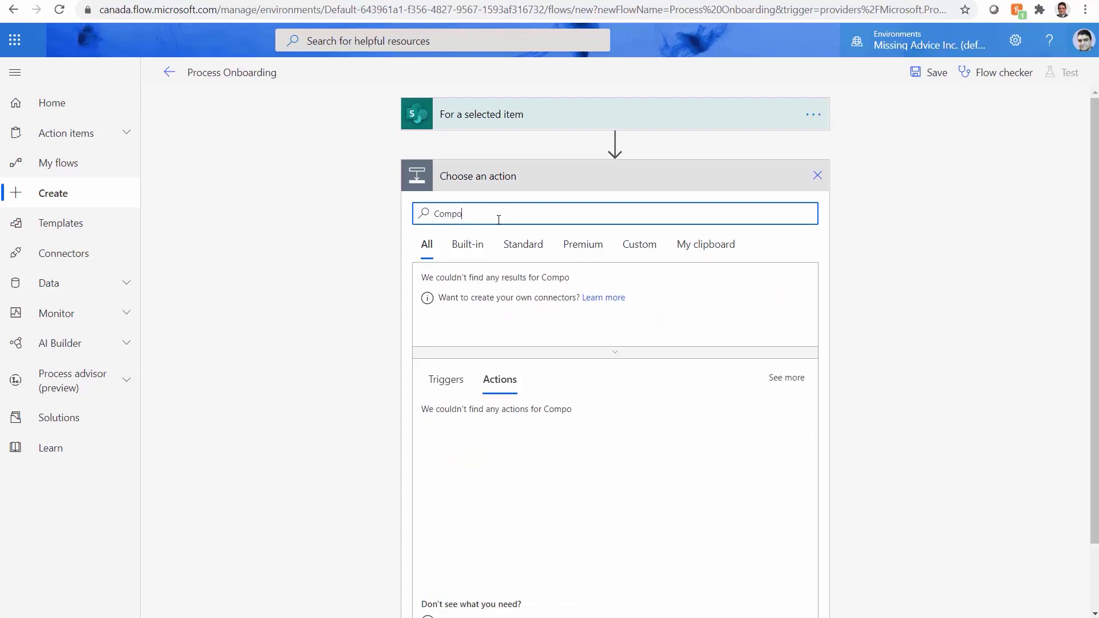
{"action": "left_click", "coordinate": [497, 417]}
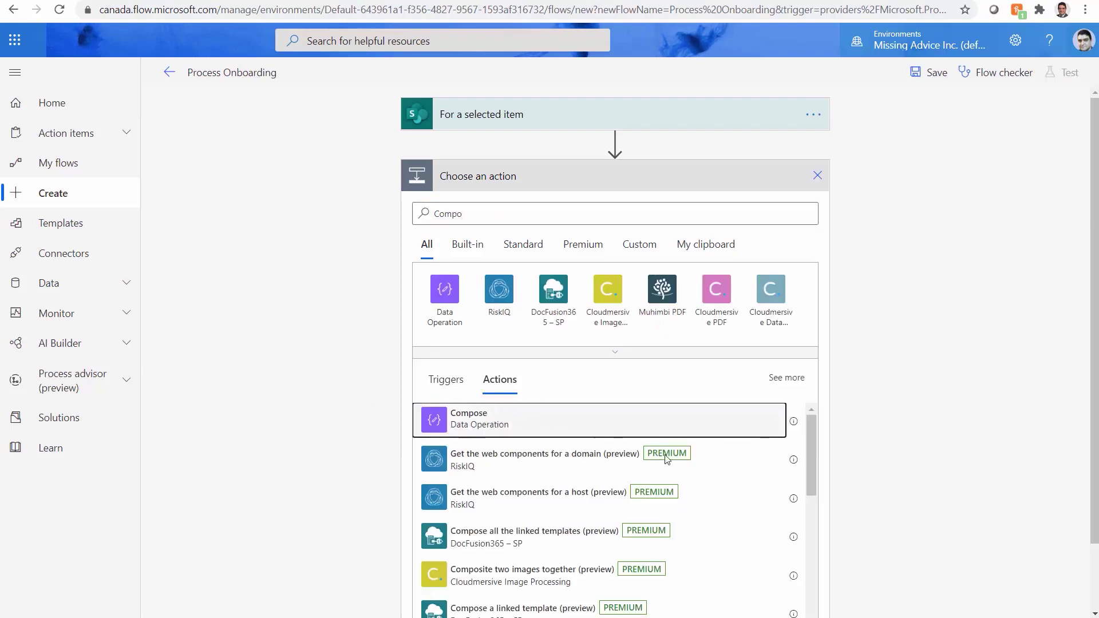
{"action": "left_click", "coordinate": [543, 207]}
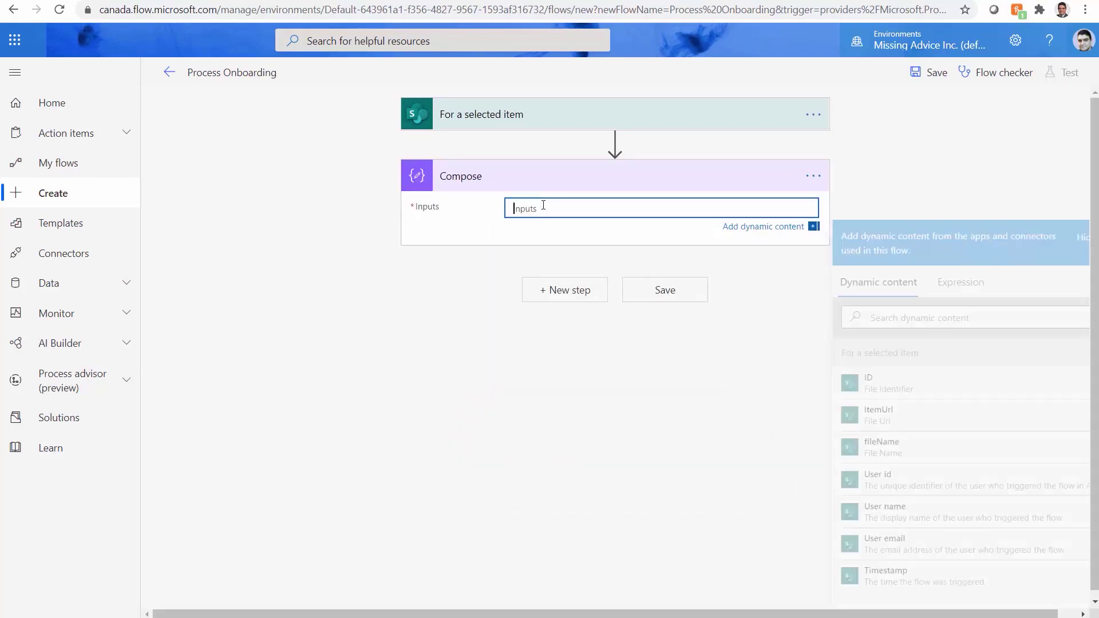
{"action": "left_click", "coordinate": [887, 385]}
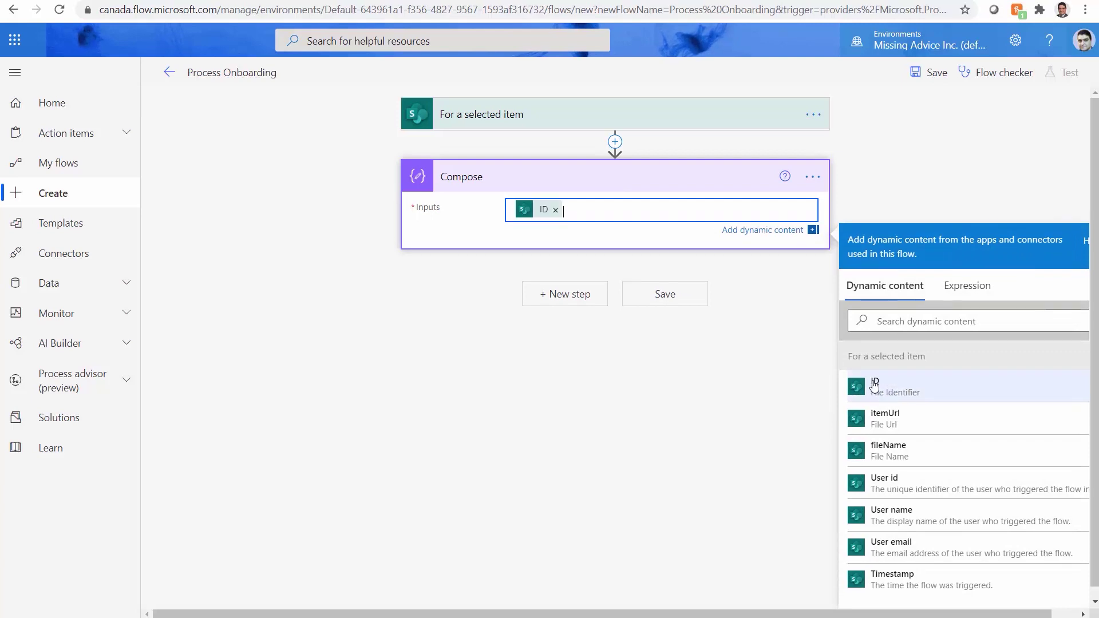
{"action": "left_click", "coordinate": [661, 292]}
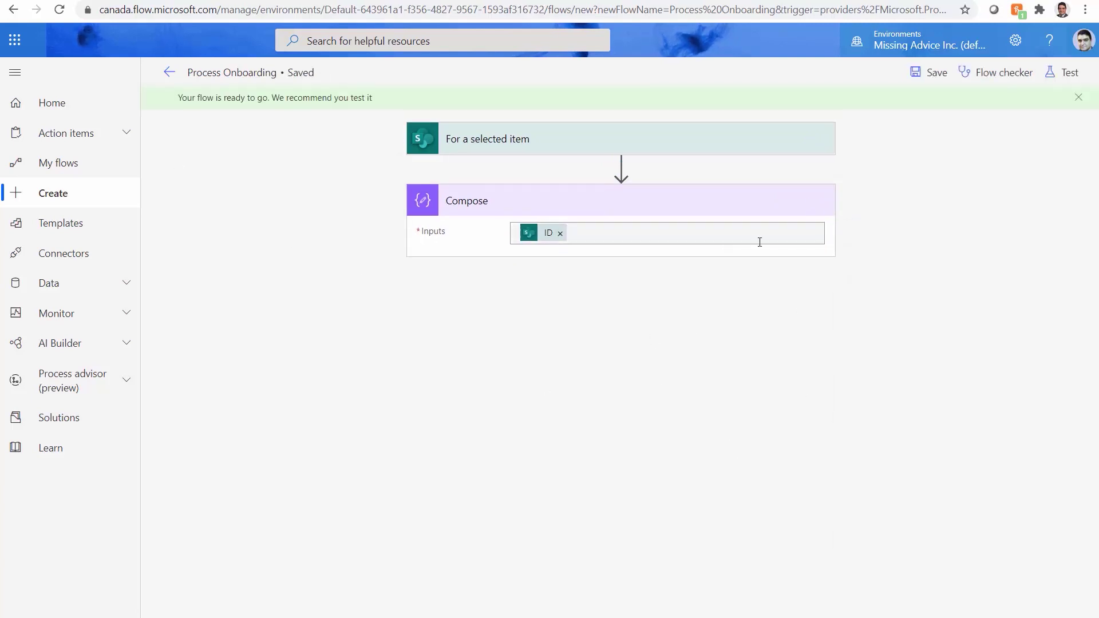
Check the automation options offered for the CIO item in the reloaded Employee Onboarding list.
{"action": "left_click", "coordinate": [273, 0]}
{"action": "left_click", "coordinate": [280, 544]}
{"action": "left_click", "coordinate": [305, 12]}
{"action": "key", "text": "Return"}
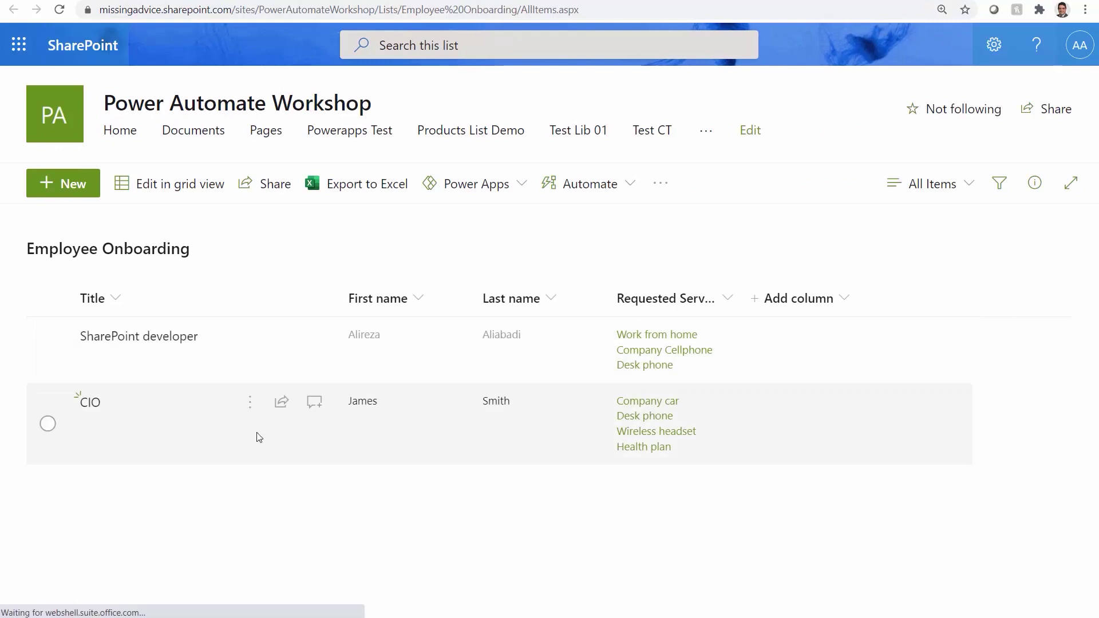
{"action": "left_click", "coordinate": [250, 405]}
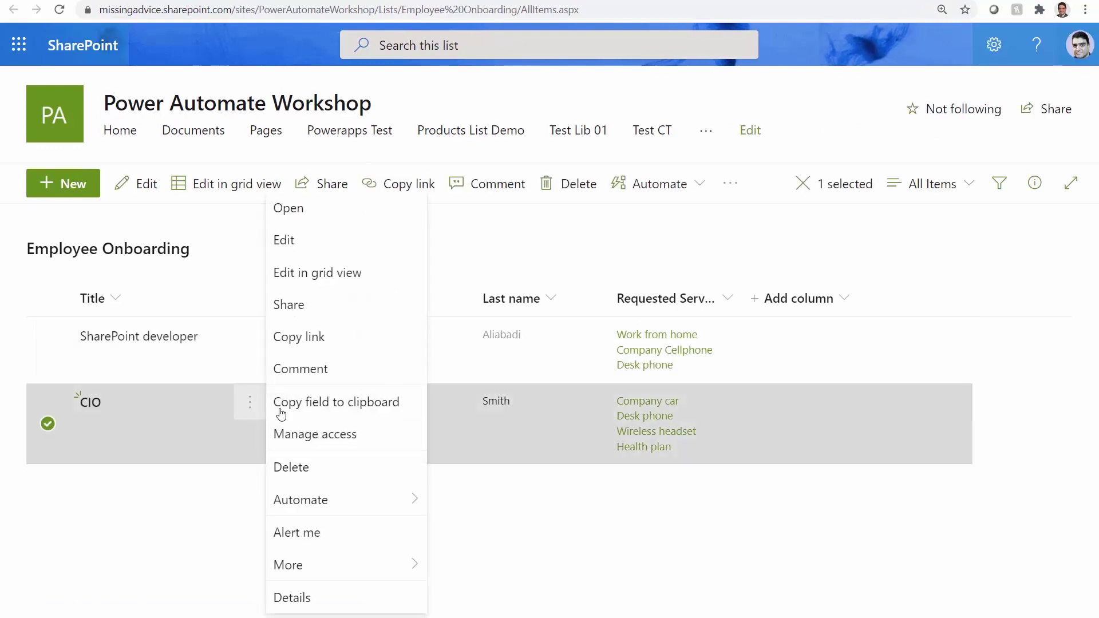
{"action": "mouse_move", "coordinate": [385, 500]}
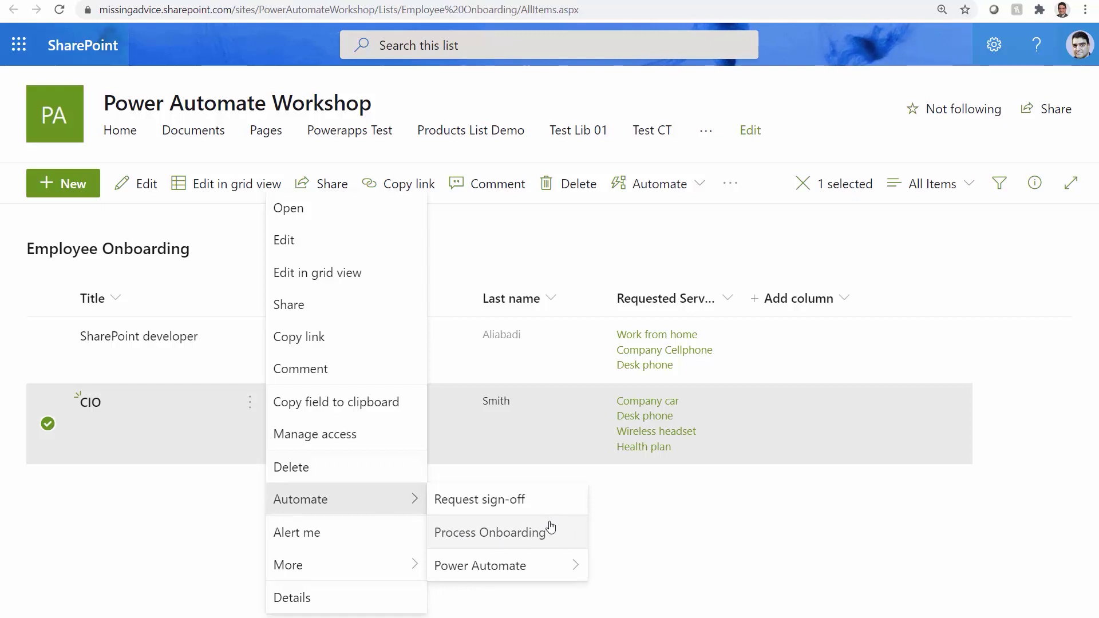
{"action": "left_click", "coordinate": [209, 503]}
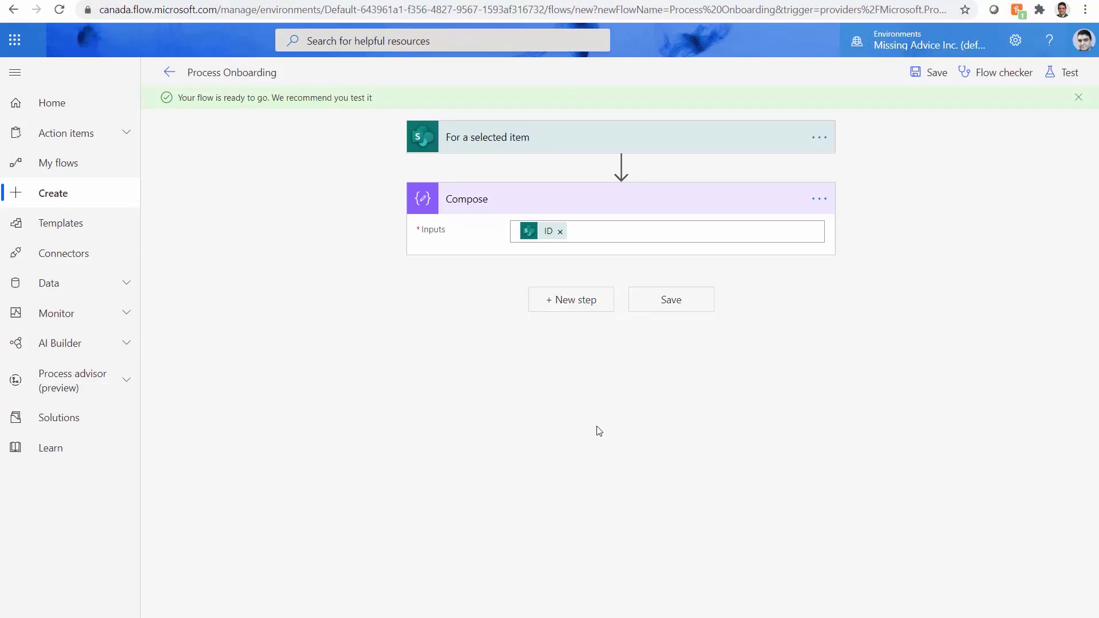
Add a Create an approval action after Compose with the approval type Approve/Reject - First to respond.
{"action": "left_click", "coordinate": [568, 302]}
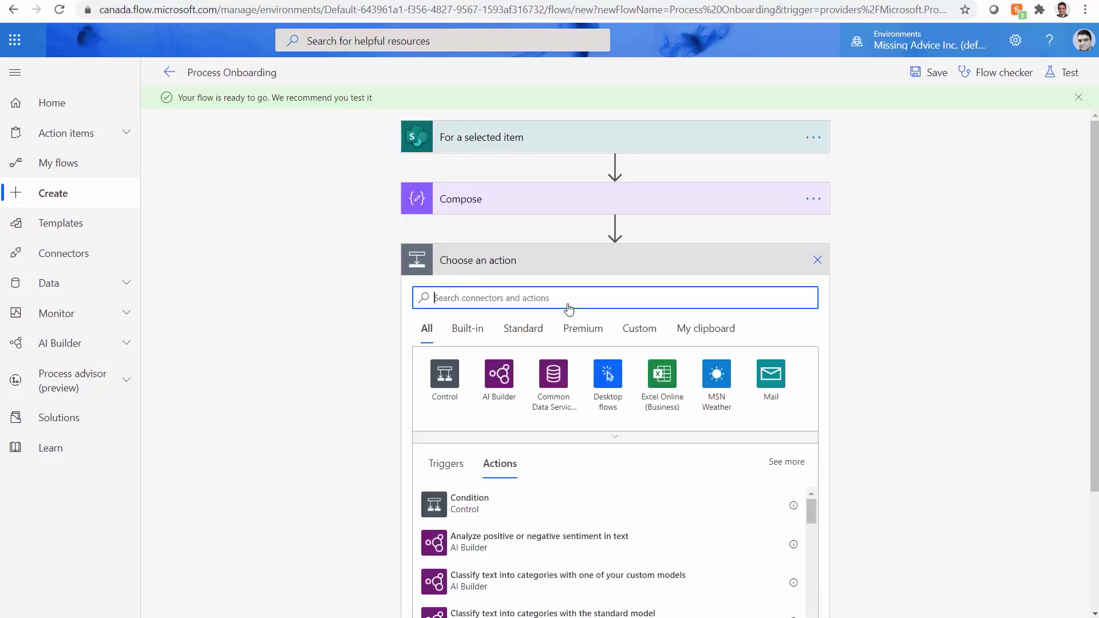
{"action": "type", "text": "Appro"}
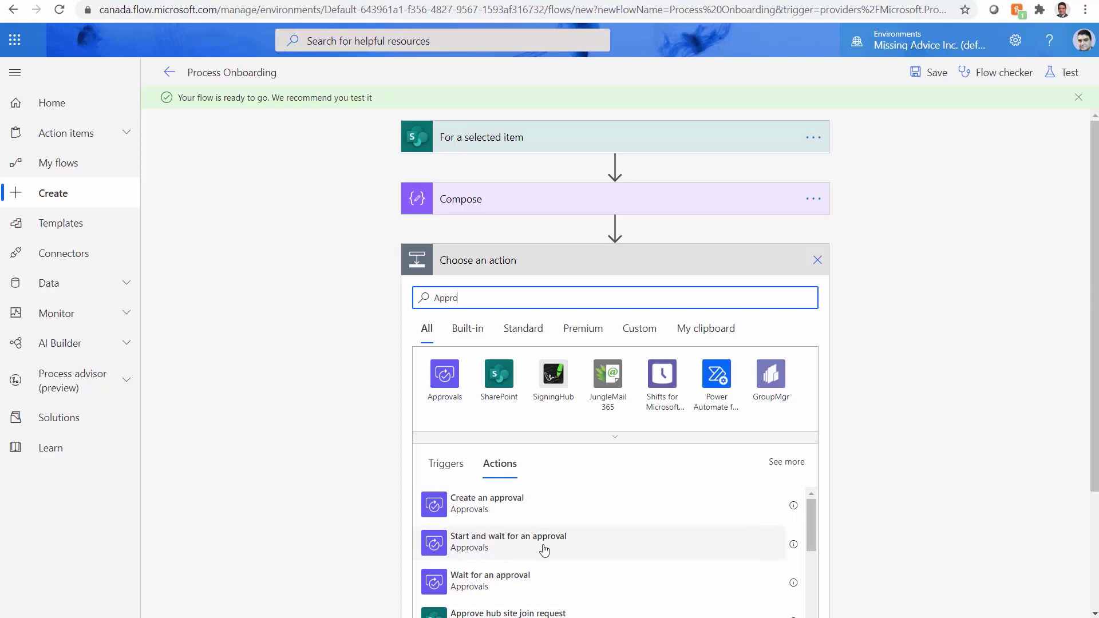
{"action": "left_click", "coordinate": [518, 517]}
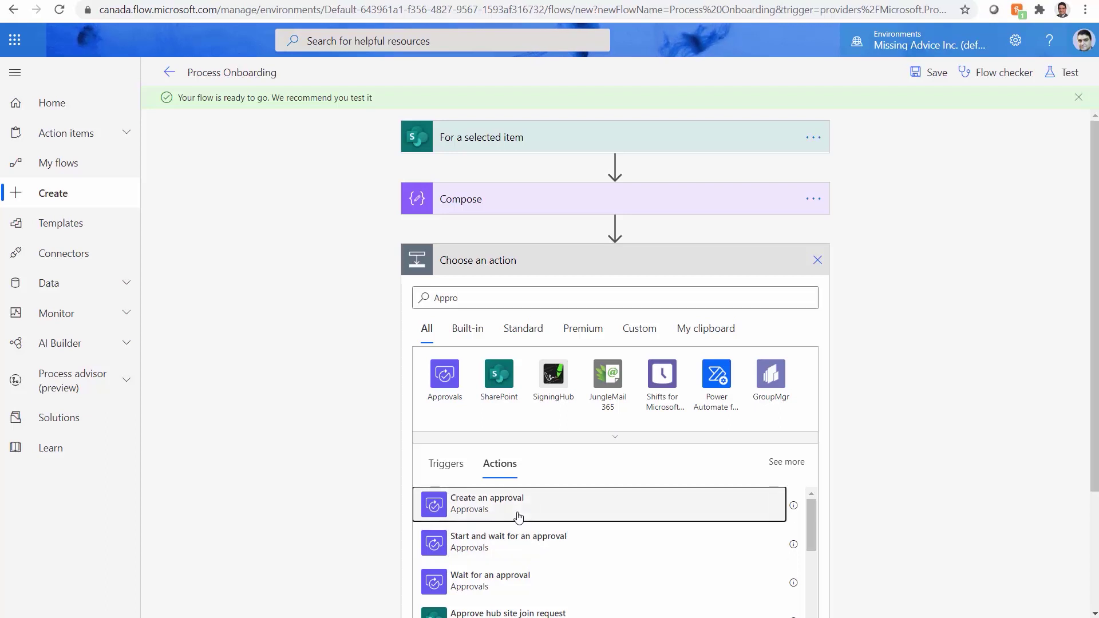
{"action": "left_click", "coordinate": [806, 293]}
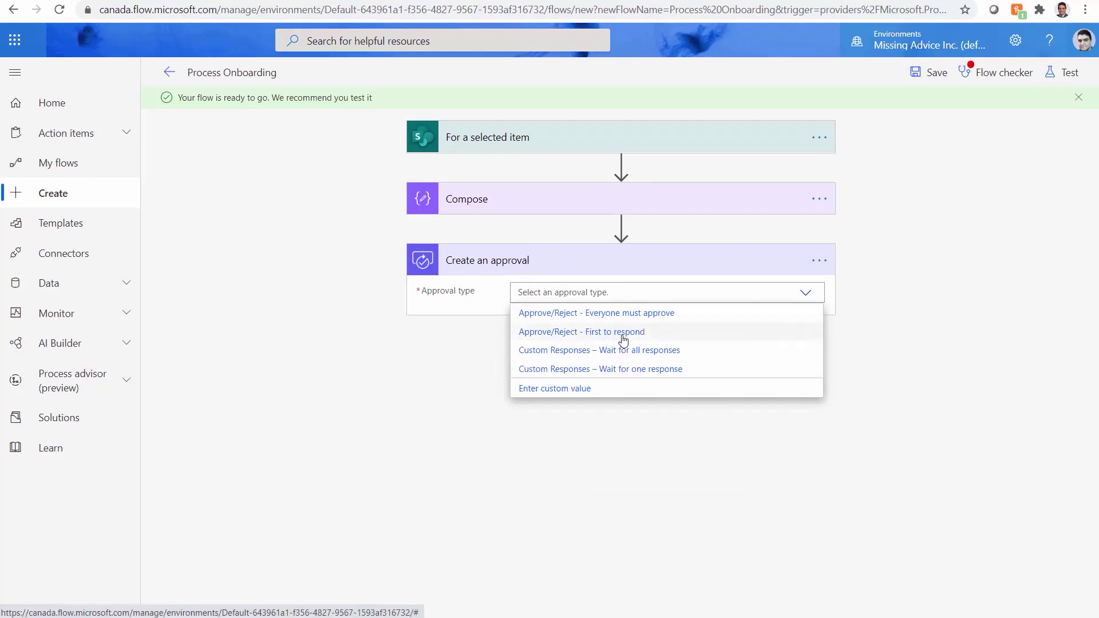
{"action": "left_click", "coordinate": [618, 332]}
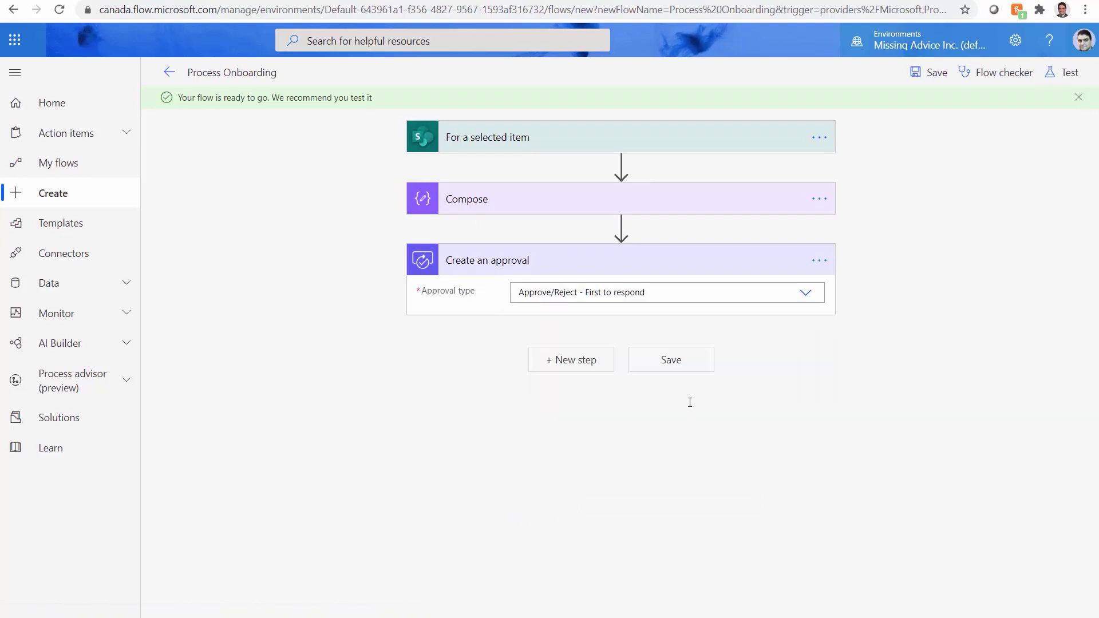
Title the approval Test, assign it to the flow owner's missingadvice.onmicrosoft.com account, and enter Test details as its details.
{"action": "left_click", "coordinate": [536, 322]}
{"action": "type", "text": "Test"}
{"action": "left_click", "coordinate": [575, 369]}
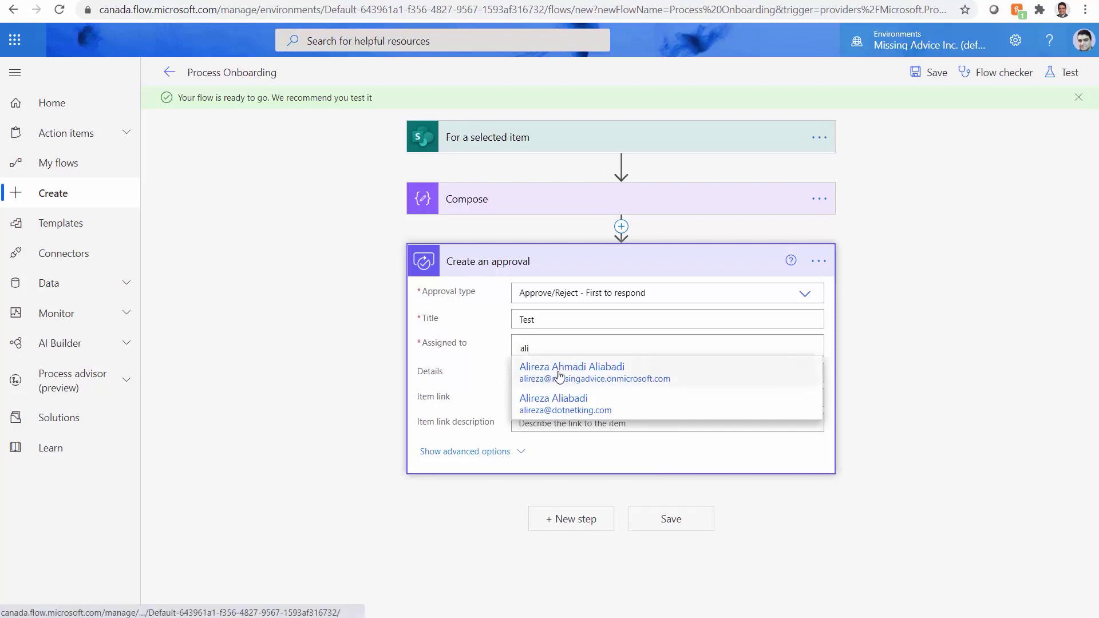
{"action": "left_click", "coordinate": [575, 367]}
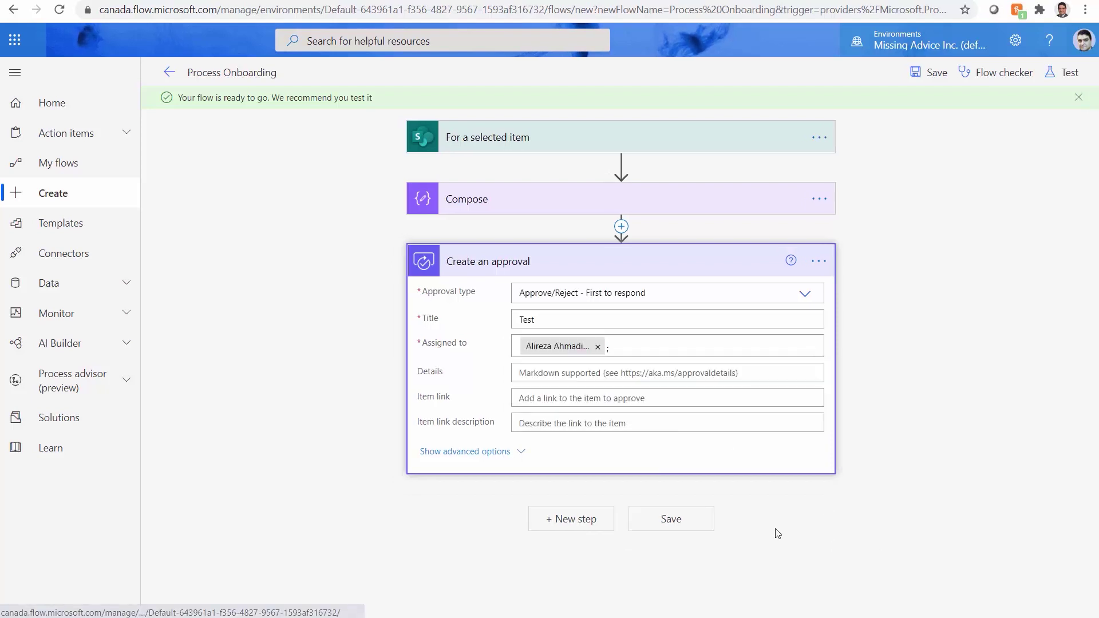
{"action": "left_click", "coordinate": [581, 376]}
{"action": "type", "text": "Test details"}
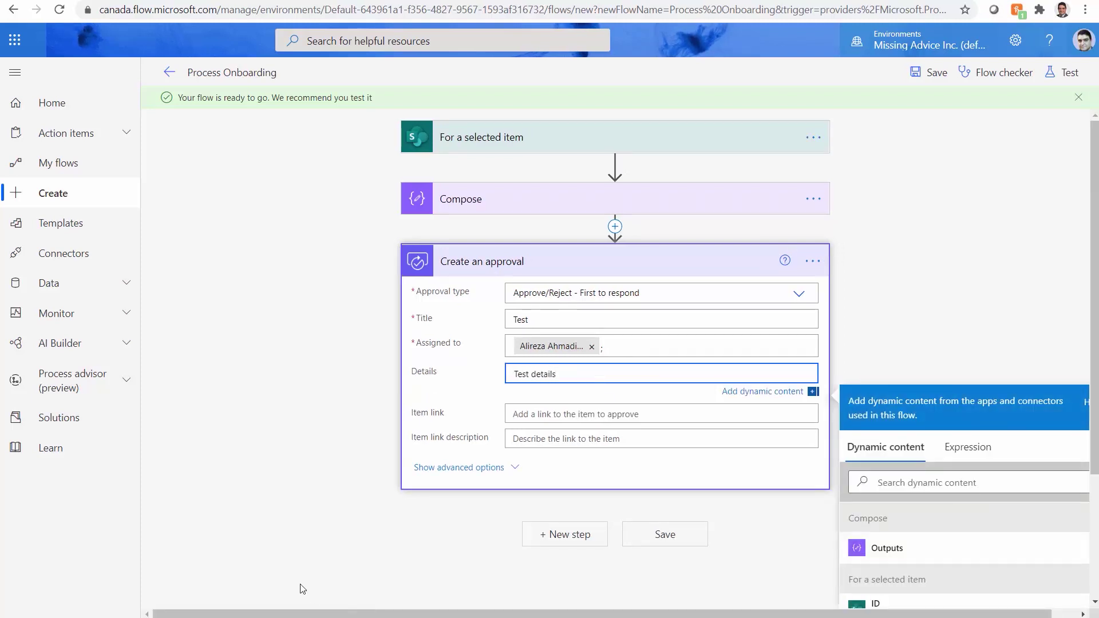
{"action": "left_click", "coordinate": [338, 562]}
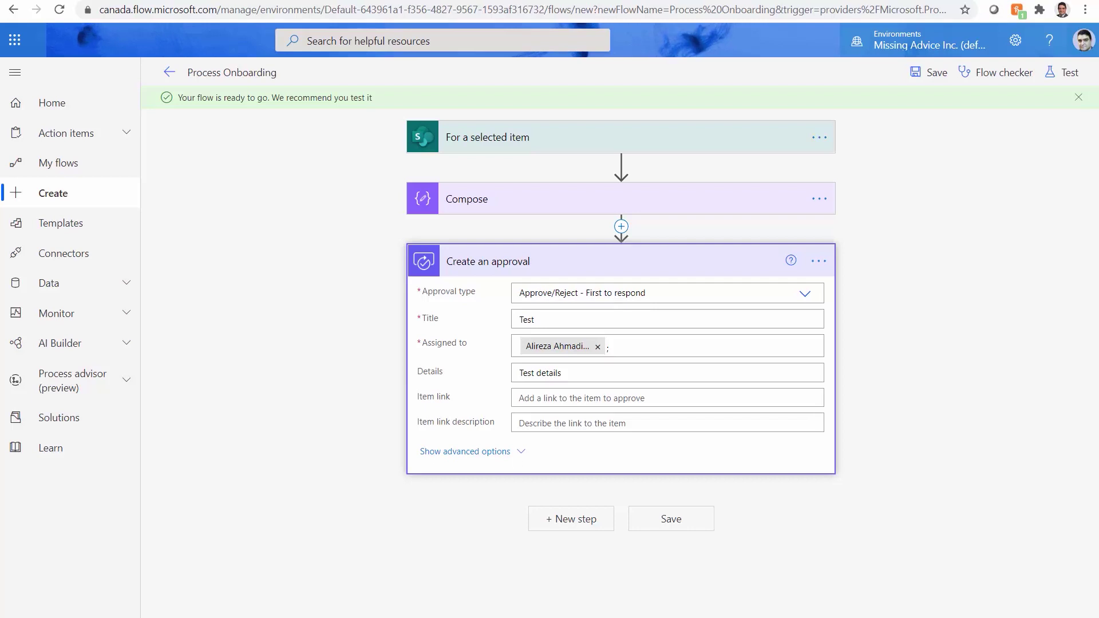
Add a Wait for an approval action that uses the Approval ID from Create an approval.
{"action": "left_click", "coordinate": [579, 521]}
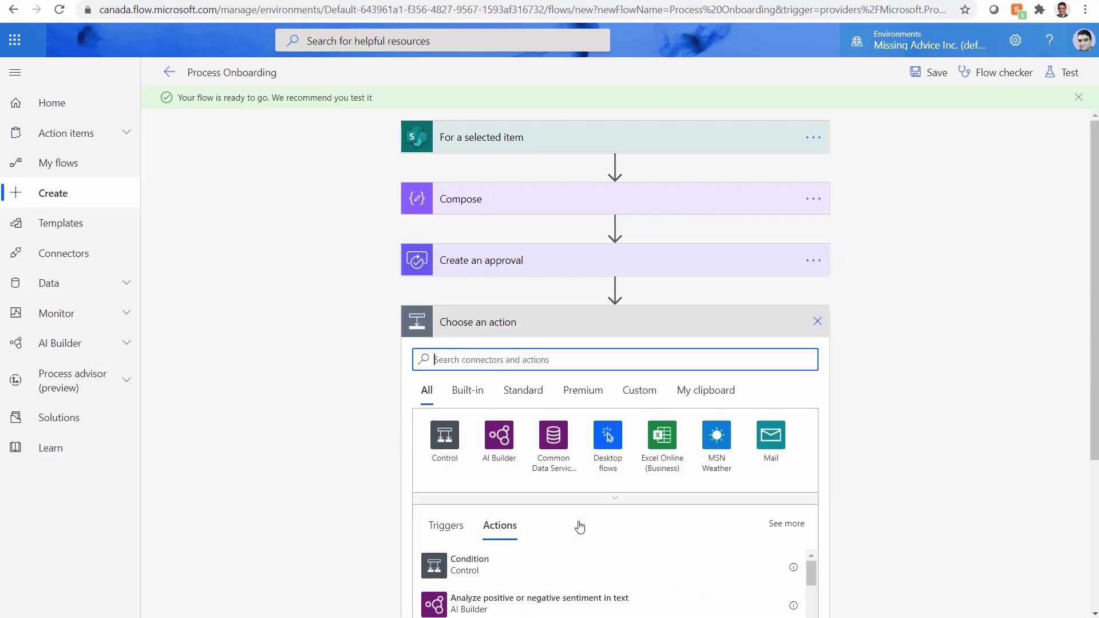
{"action": "type", "text": "Appr"}
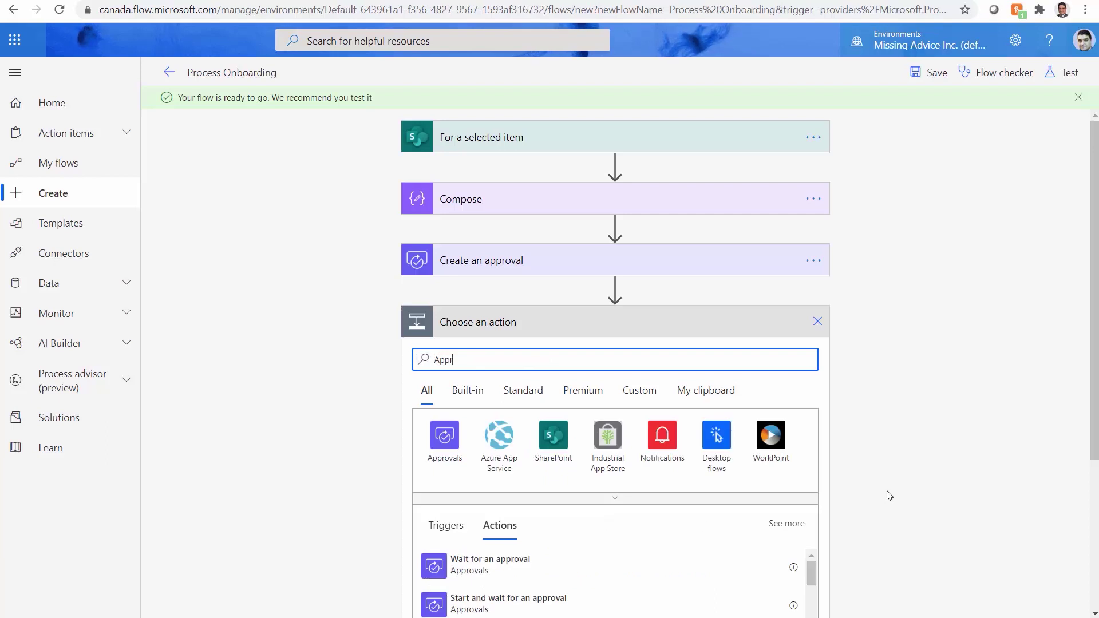
{"action": "scroll", "coordinate": [888, 492], "scroll_direction": "down", "scroll_amount": 3}
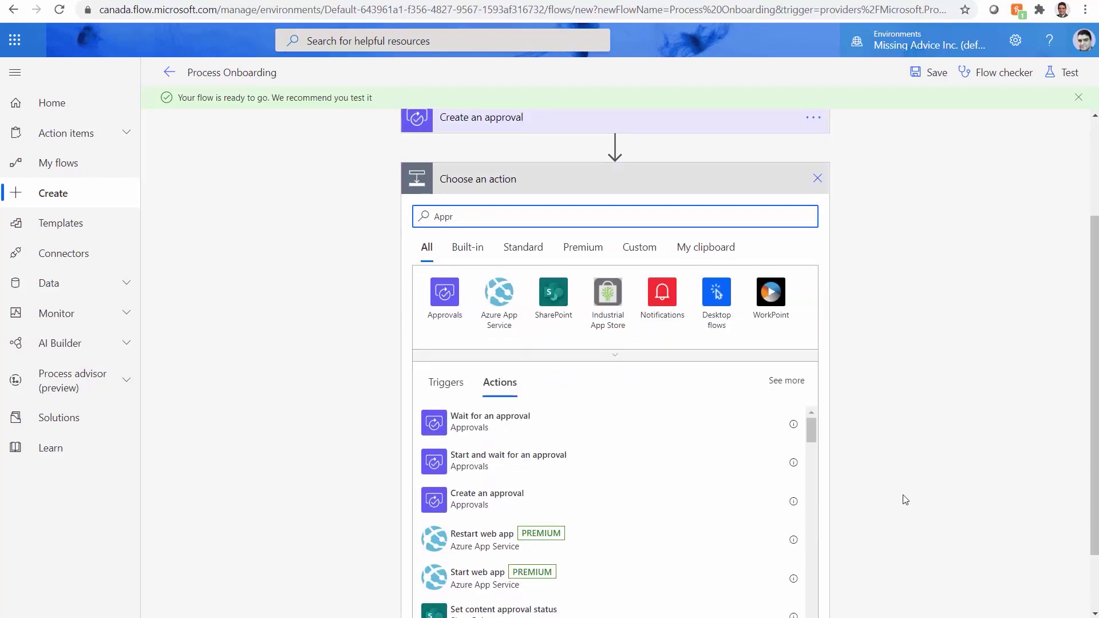
{"action": "left_click", "coordinate": [466, 421]}
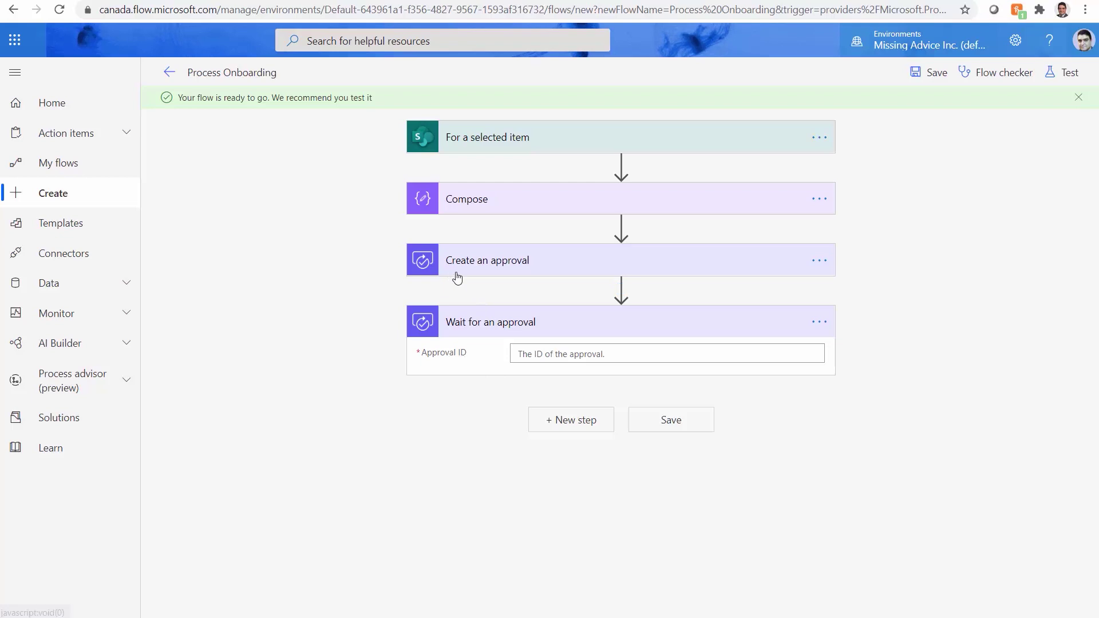
{"action": "left_click", "coordinate": [578, 355]}
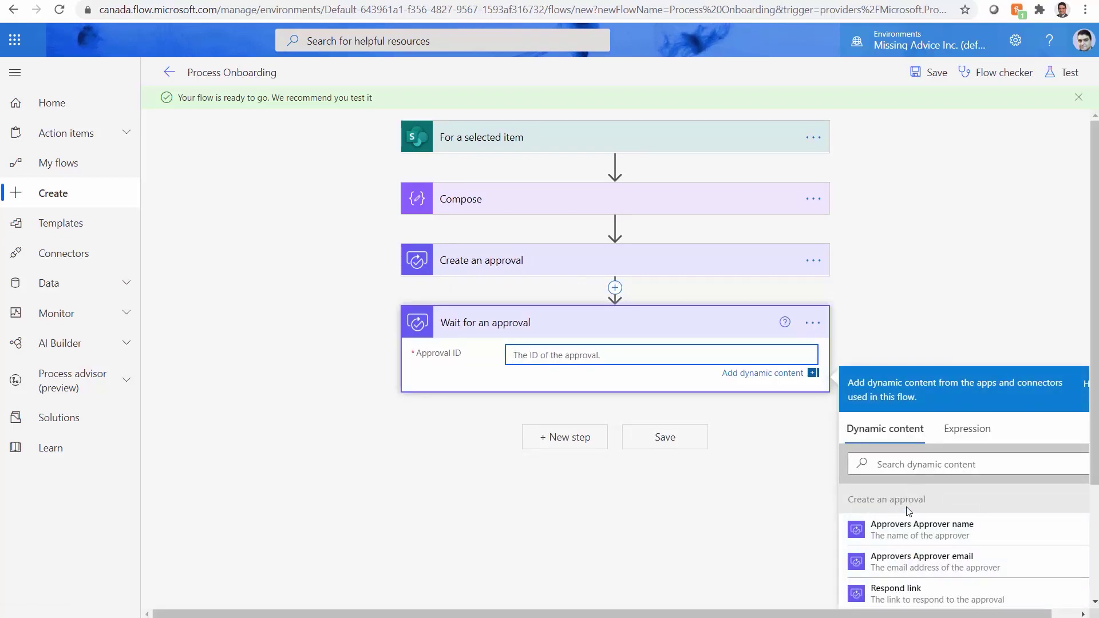
{"action": "left_click_drag", "start_coordinate": [1093, 449], "coordinate": [1094, 560]}
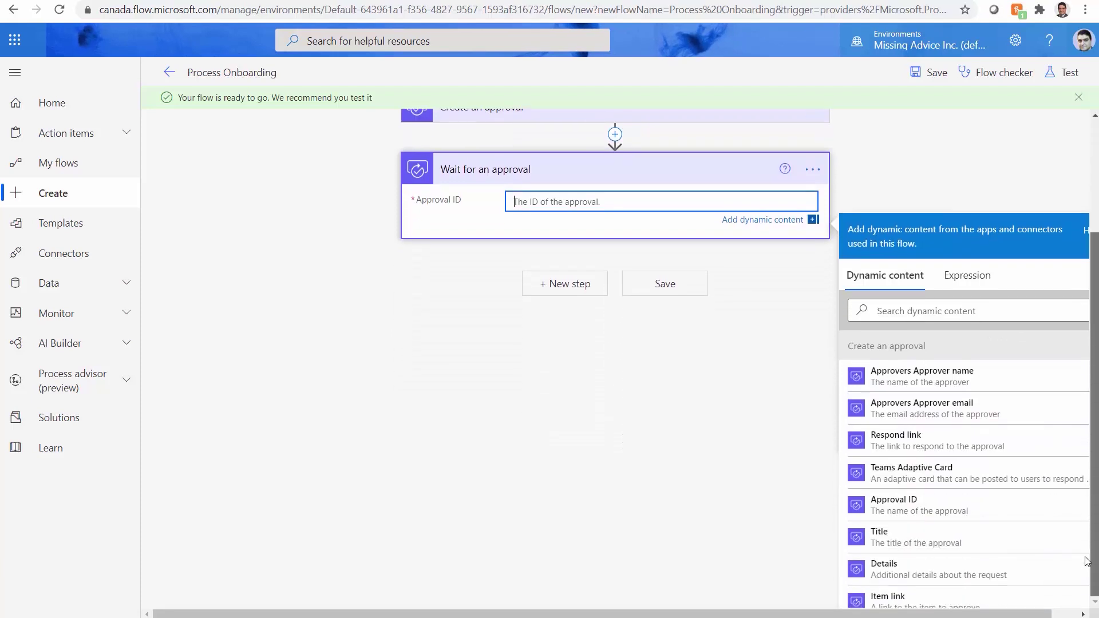
{"action": "left_click", "coordinate": [950, 517]}
{"action": "left_click", "coordinate": [559, 501]}
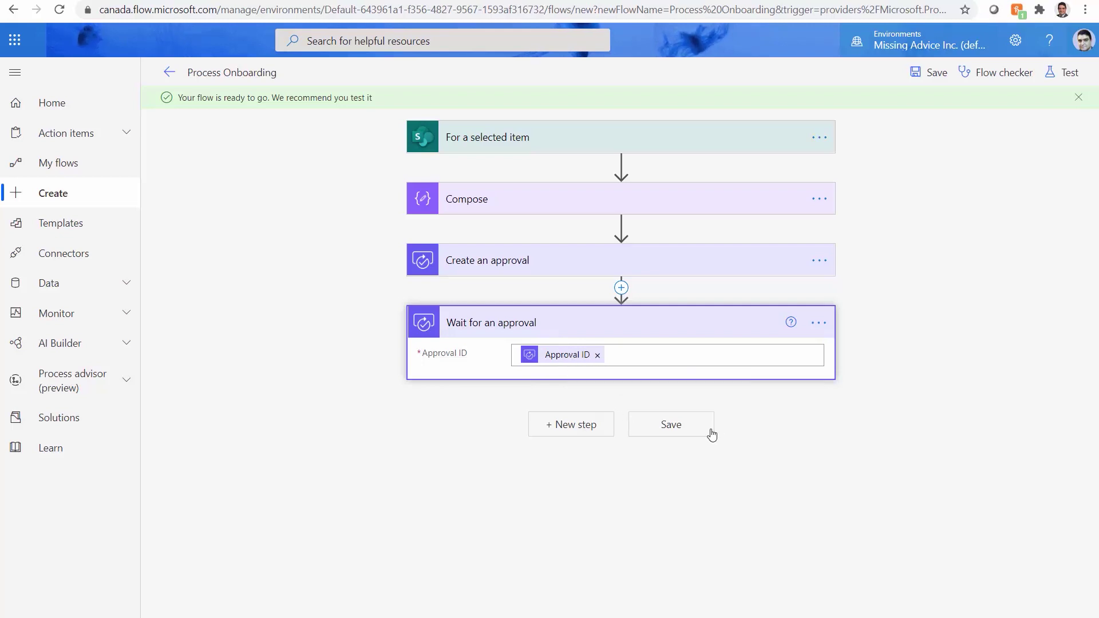
Add a second Compose action with the Outcome of Wait for an approval as its input and save the flow.
{"action": "left_click", "coordinate": [565, 429]}
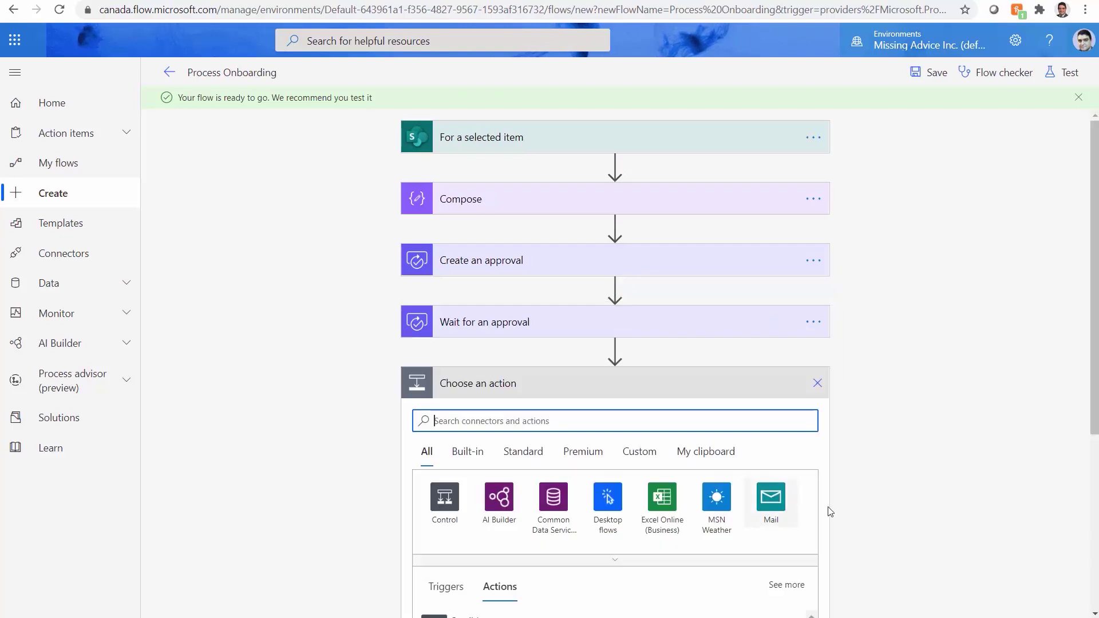
{"action": "type", "text": "Com"}
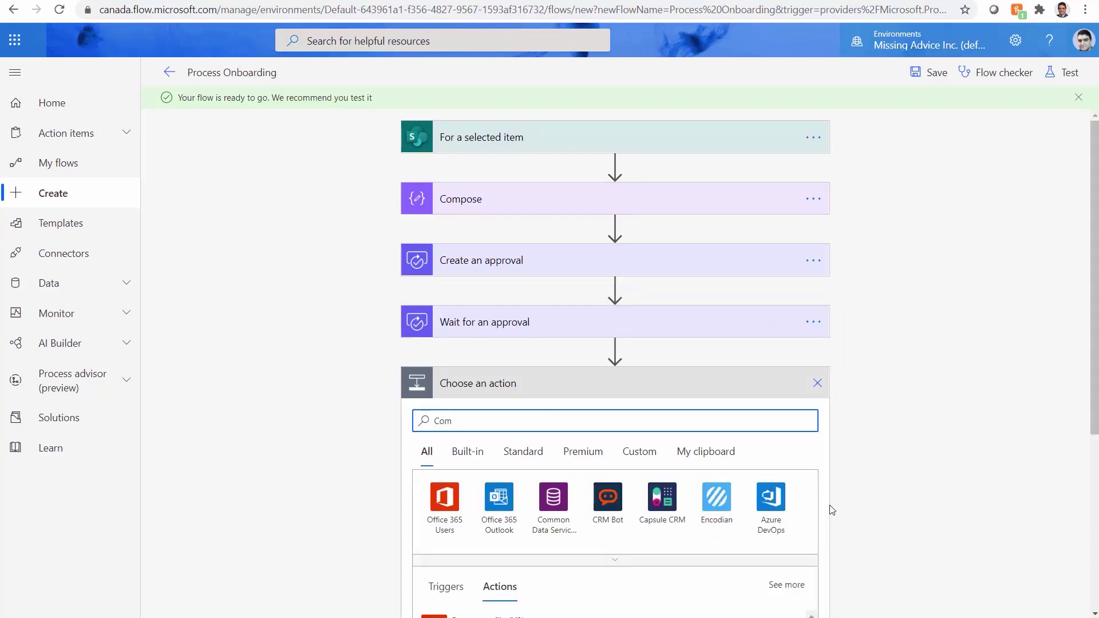
{"action": "type", "text": "po"}
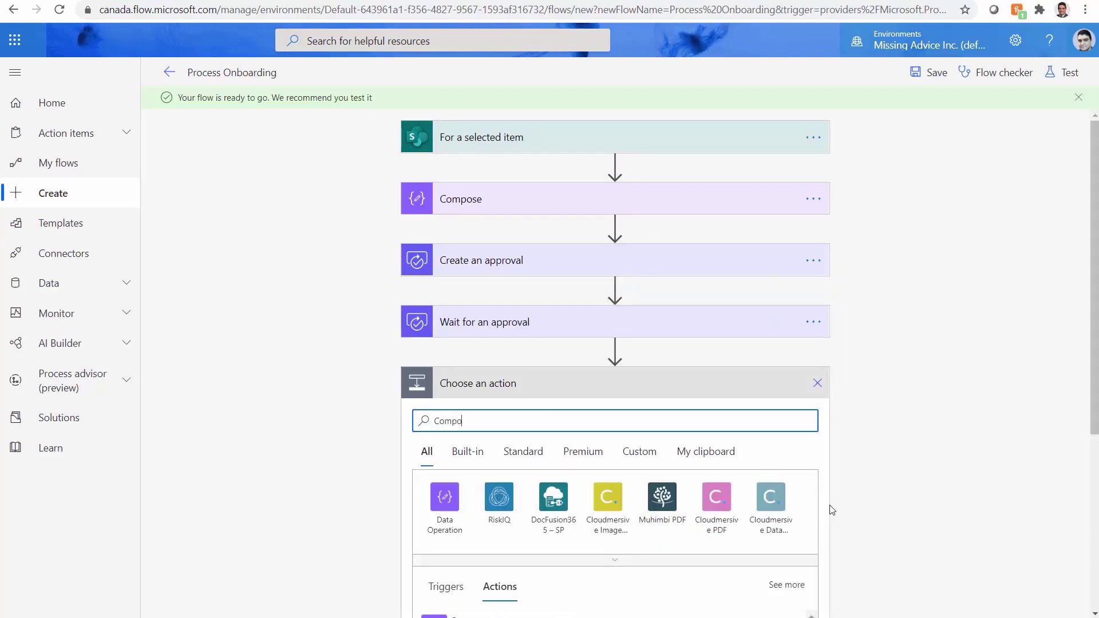
{"action": "scroll", "coordinate": [869, 466], "scroll_direction": "down", "scroll_amount": 4}
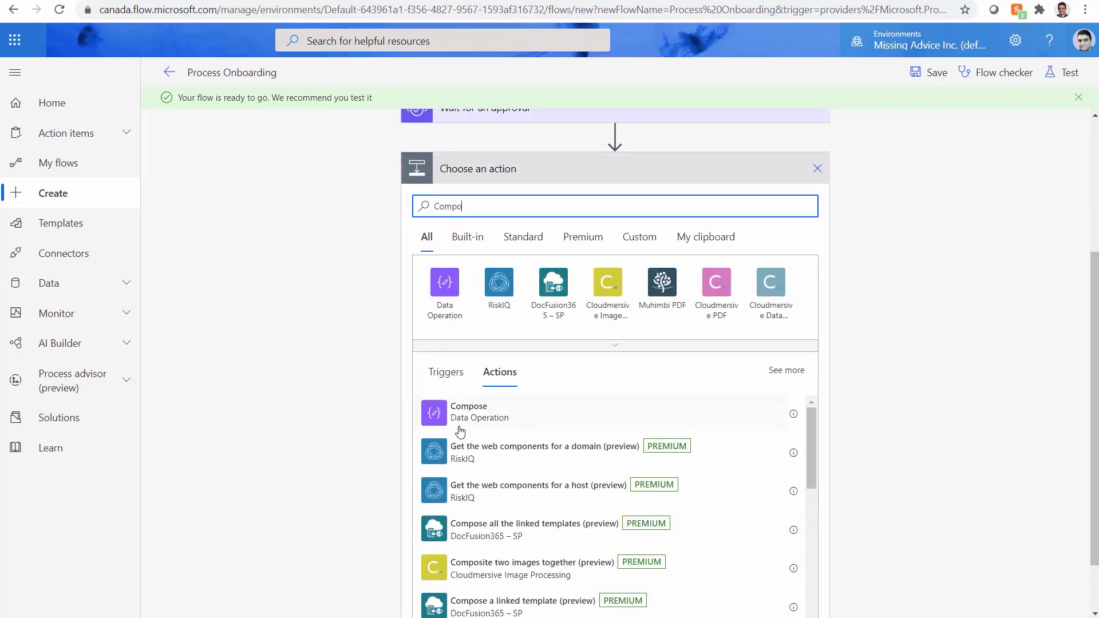
{"action": "left_click", "coordinate": [461, 358]}
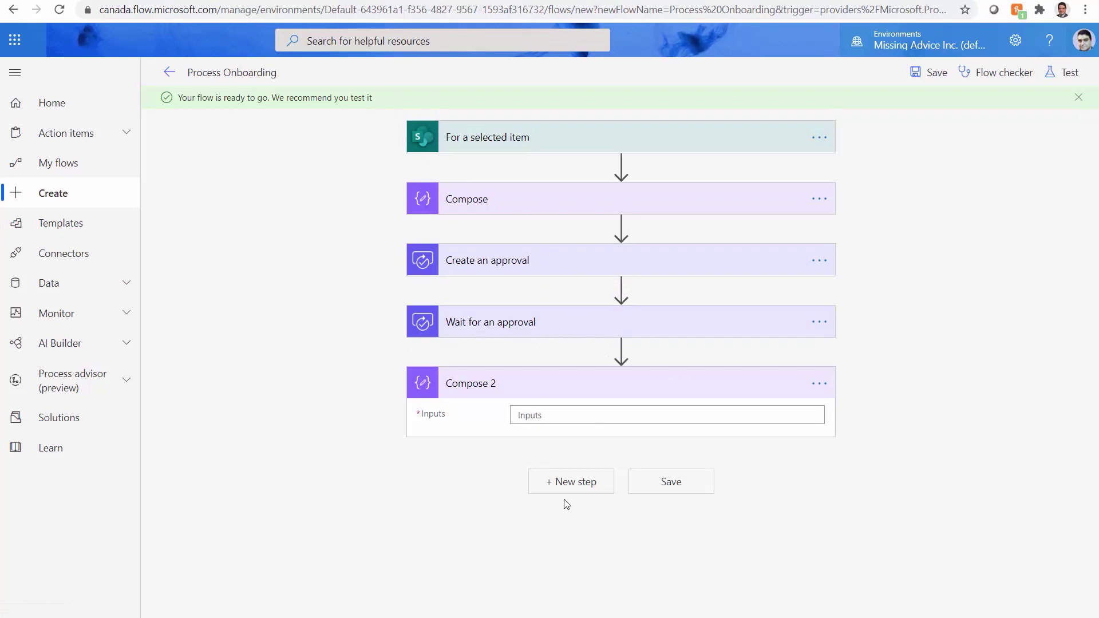
{"action": "left_click", "coordinate": [535, 416]}
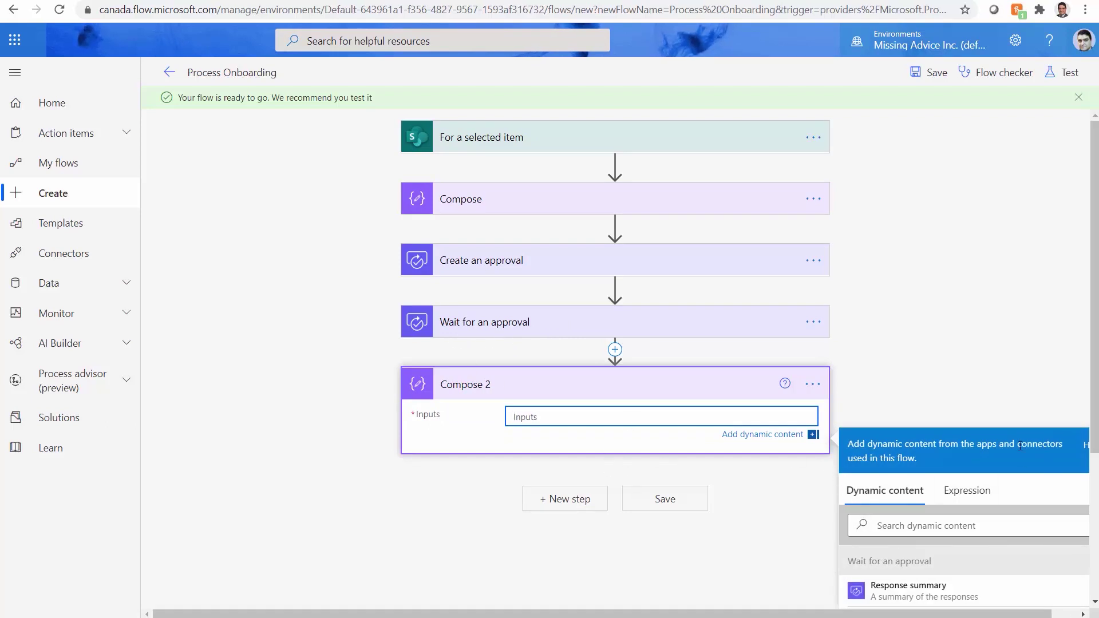
{"action": "scroll", "coordinate": [1020, 446], "scroll_direction": "down", "scroll_amount": 4}
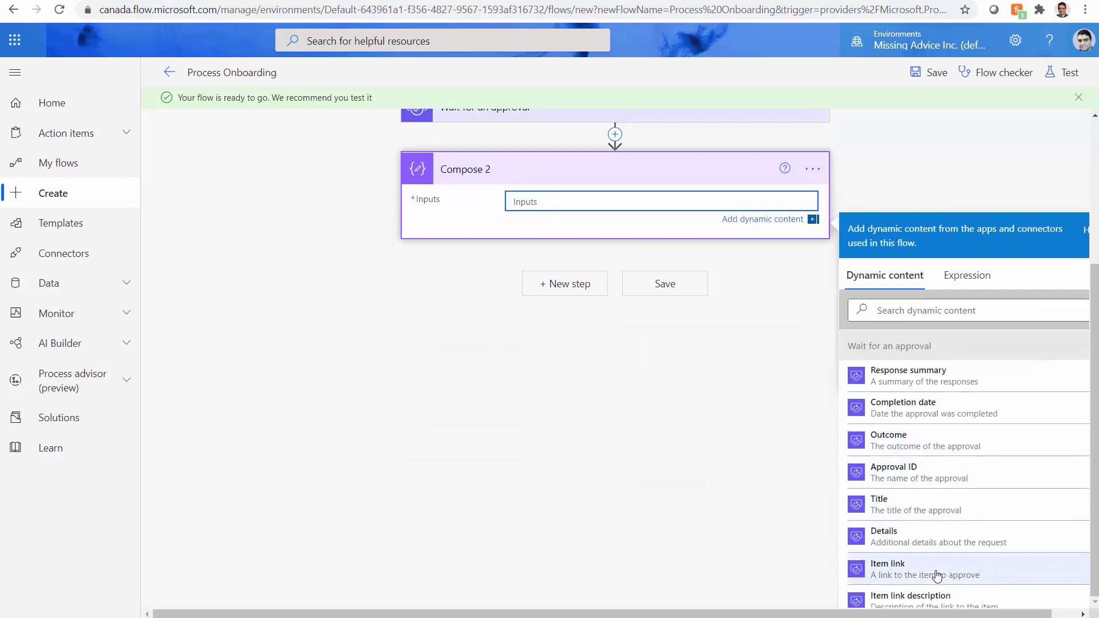
{"action": "left_click", "coordinate": [918, 447]}
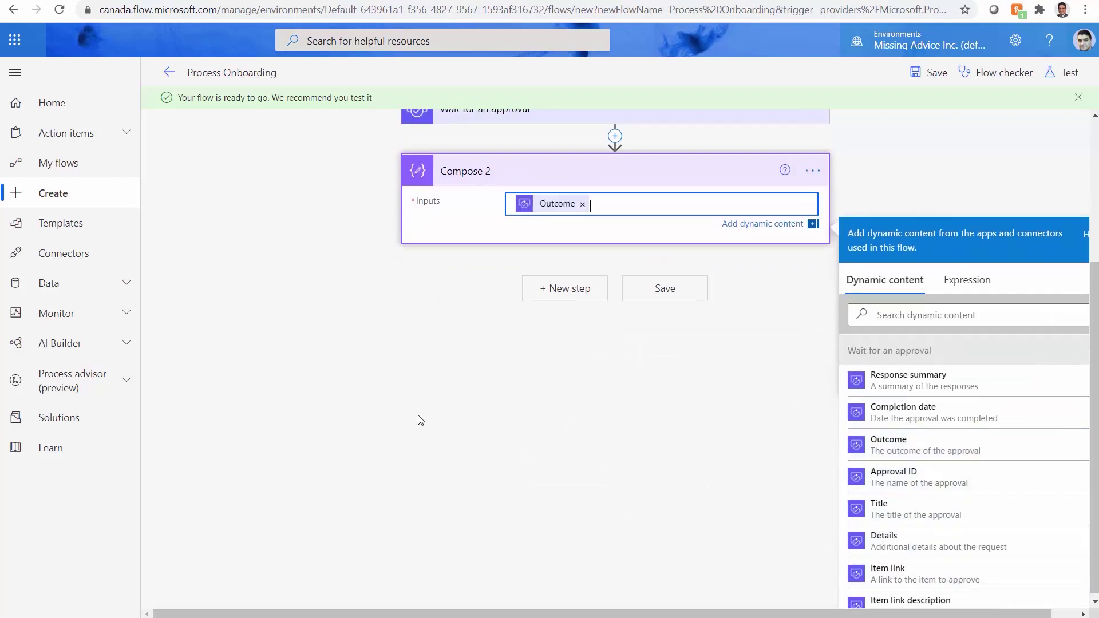
{"action": "left_click", "coordinate": [659, 295]}
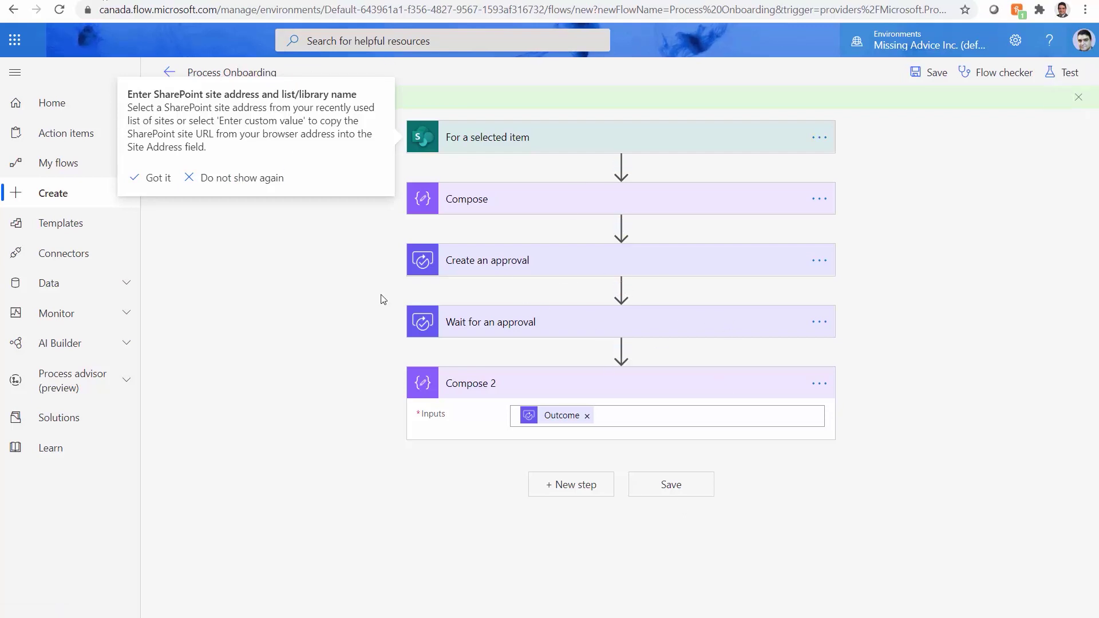
{"action": "left_click", "coordinate": [684, 486]}
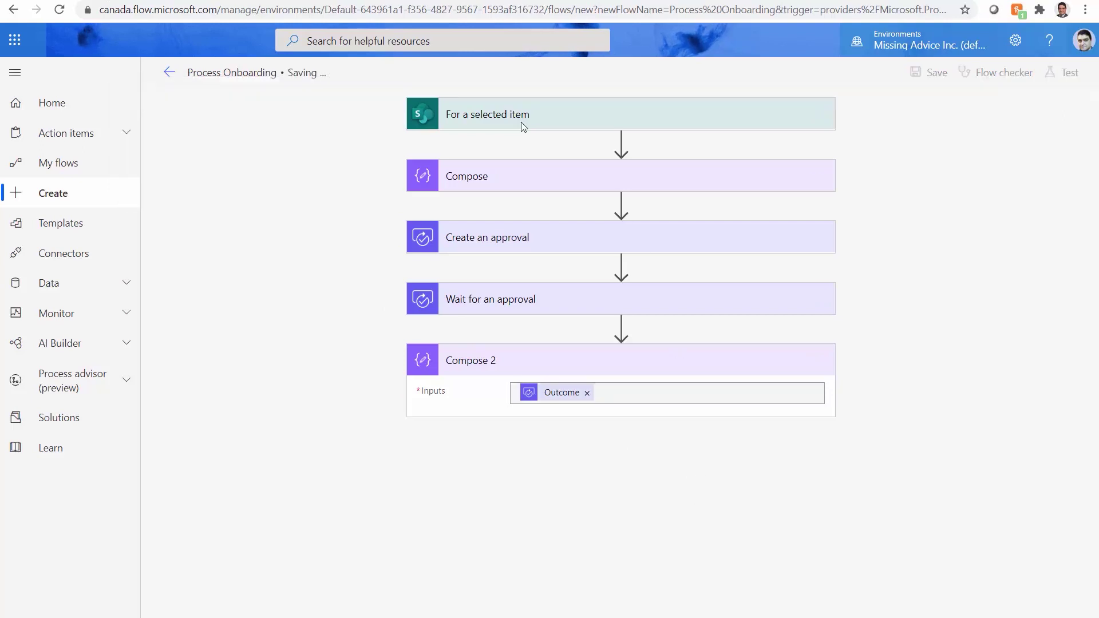
Switch to the SharePoint Employee Onboarding list and run the Process Onboarding flow on the CIO item.
{"action": "left_click", "coordinate": [395, 1]}
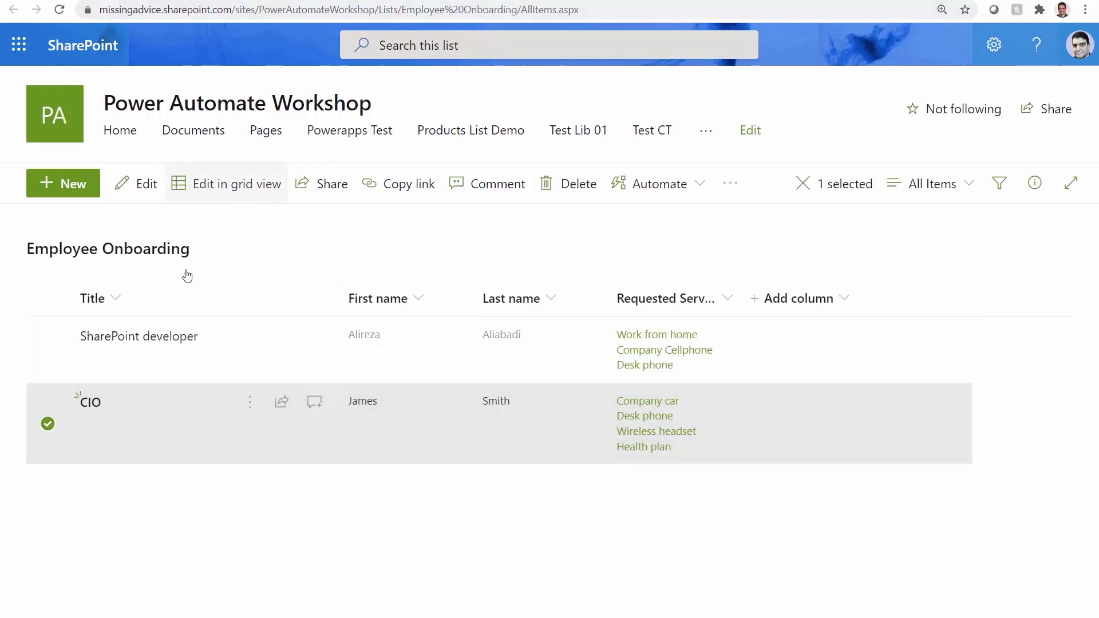
{"action": "left_click", "coordinate": [249, 402]}
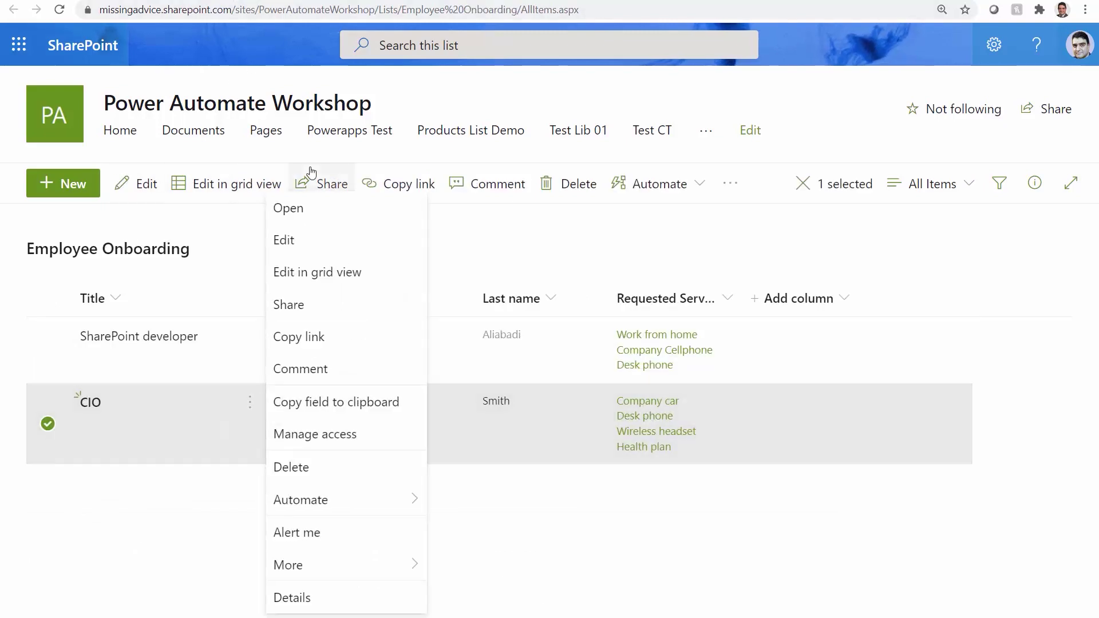
{"action": "mouse_move", "coordinate": [395, 493]}
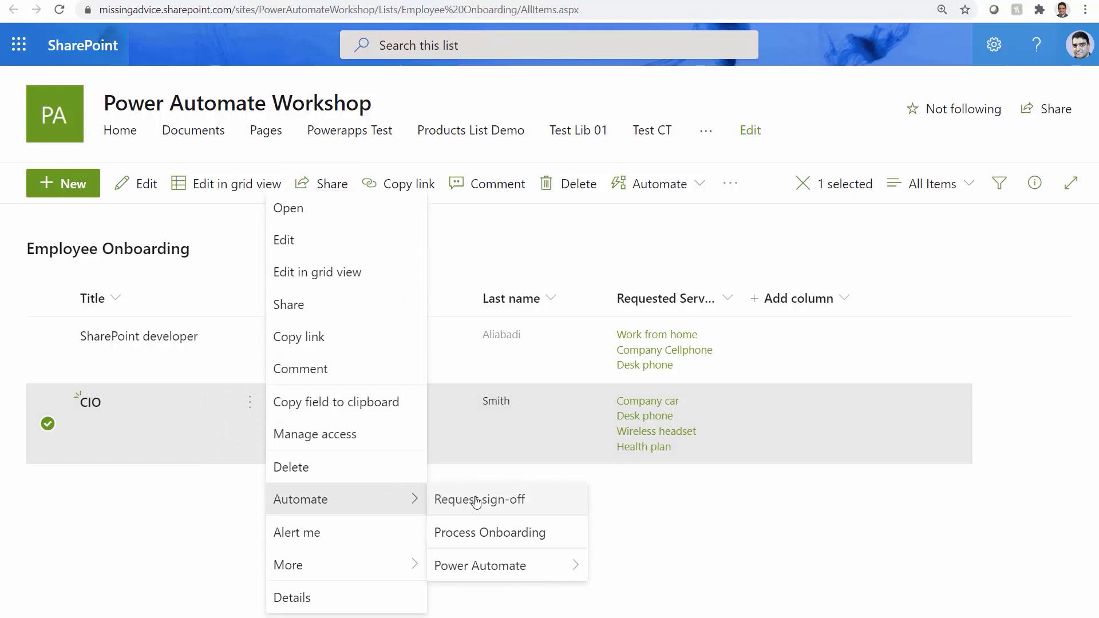
{"action": "left_click", "coordinate": [469, 533]}
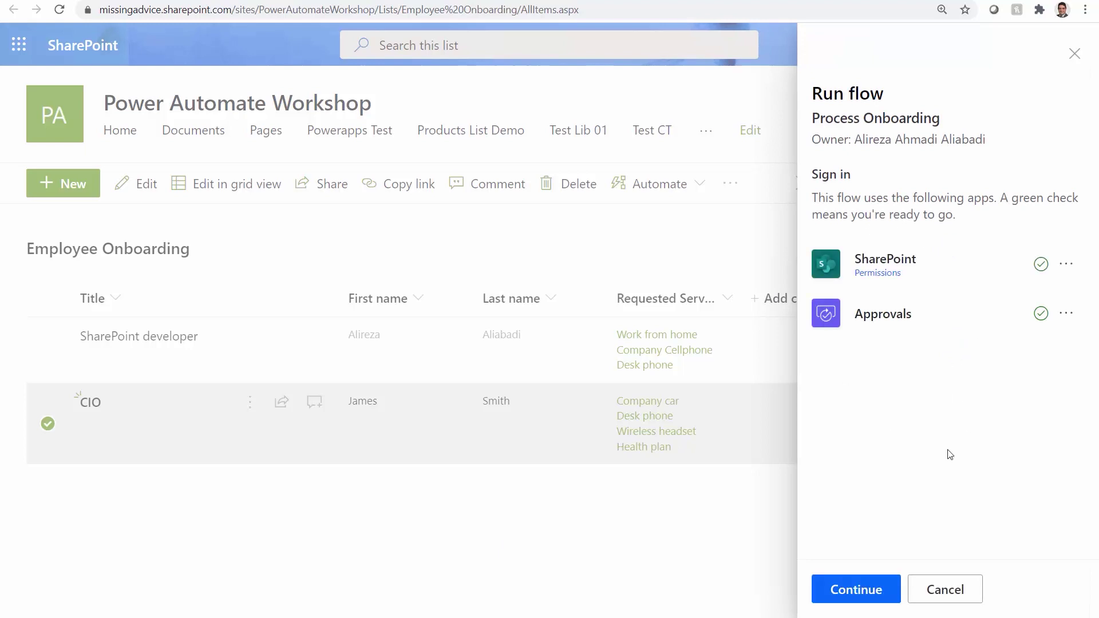
{"action": "left_click", "coordinate": [862, 581]}
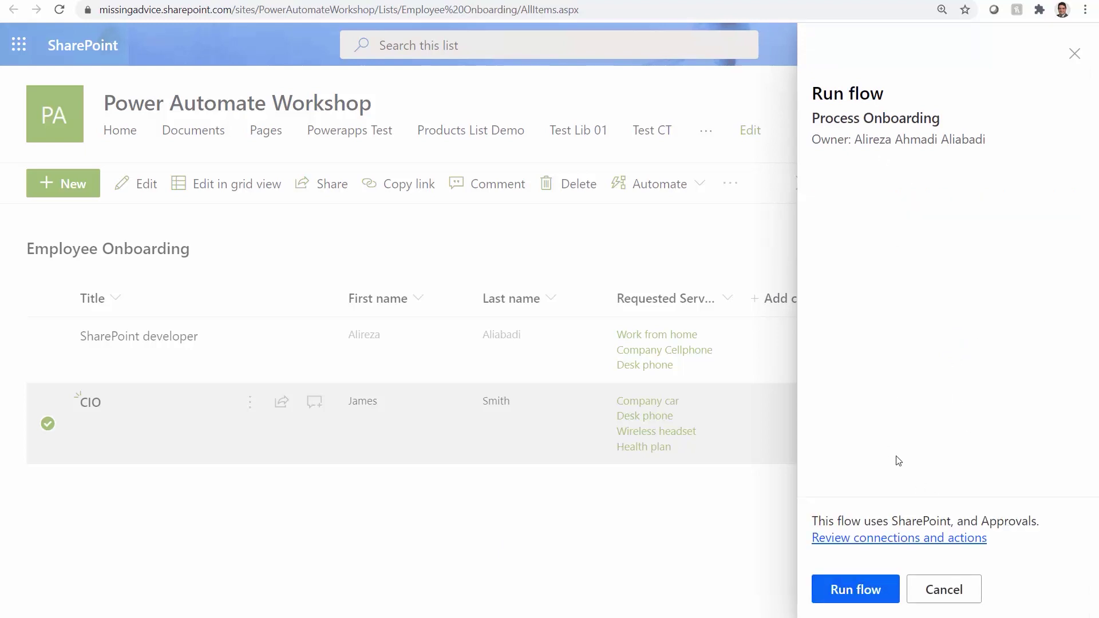
{"action": "left_click", "coordinate": [837, 593]}
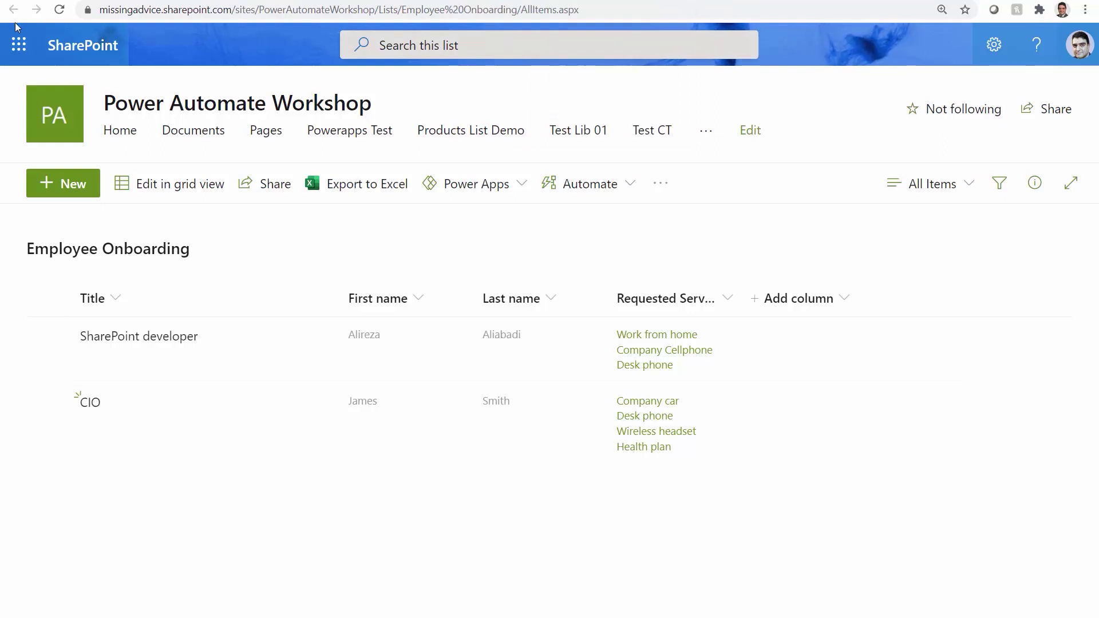
Open Outlook in a new browser tab and submit an Approve response to the Test approval request without comments.
{"action": "left_click", "coordinate": [17, 49]}
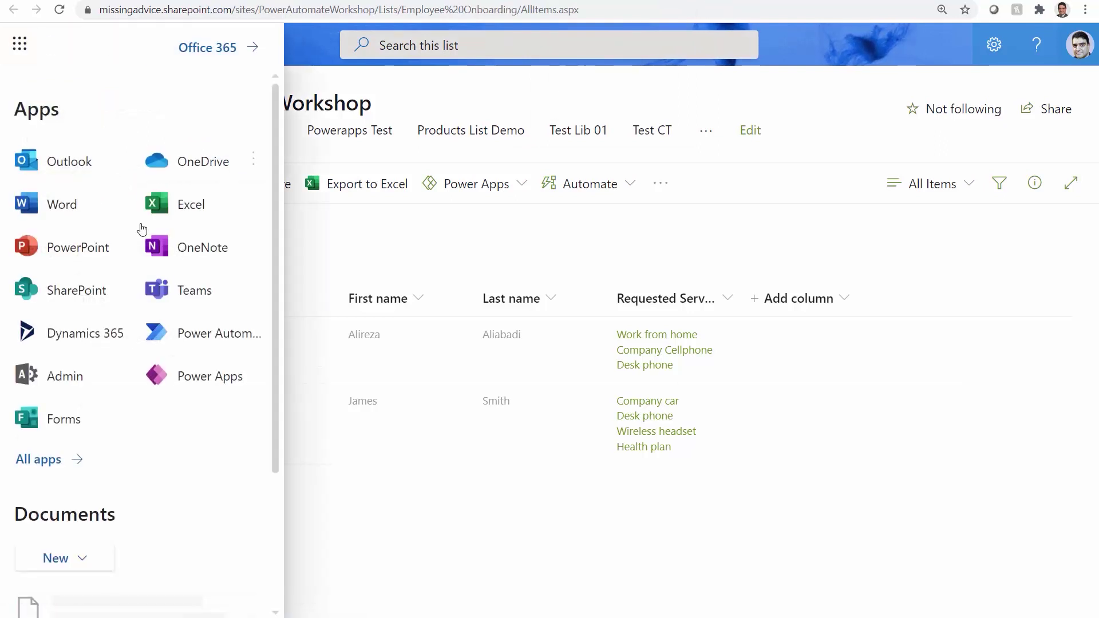
{"action": "right_click", "coordinate": [94, 171]}
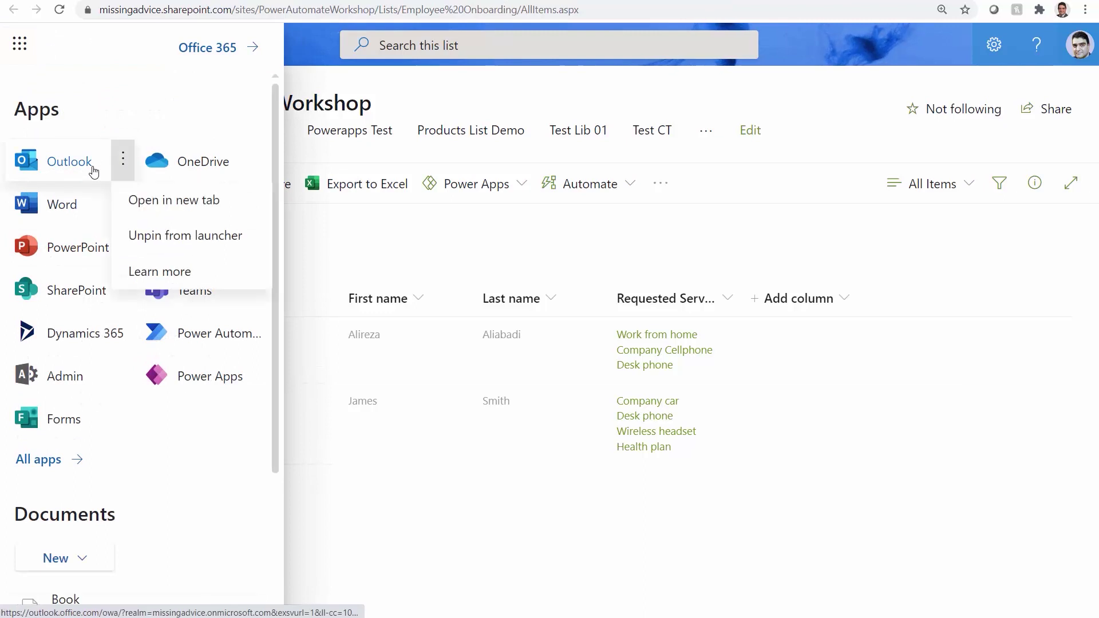
{"action": "left_click", "coordinate": [181, 201]}
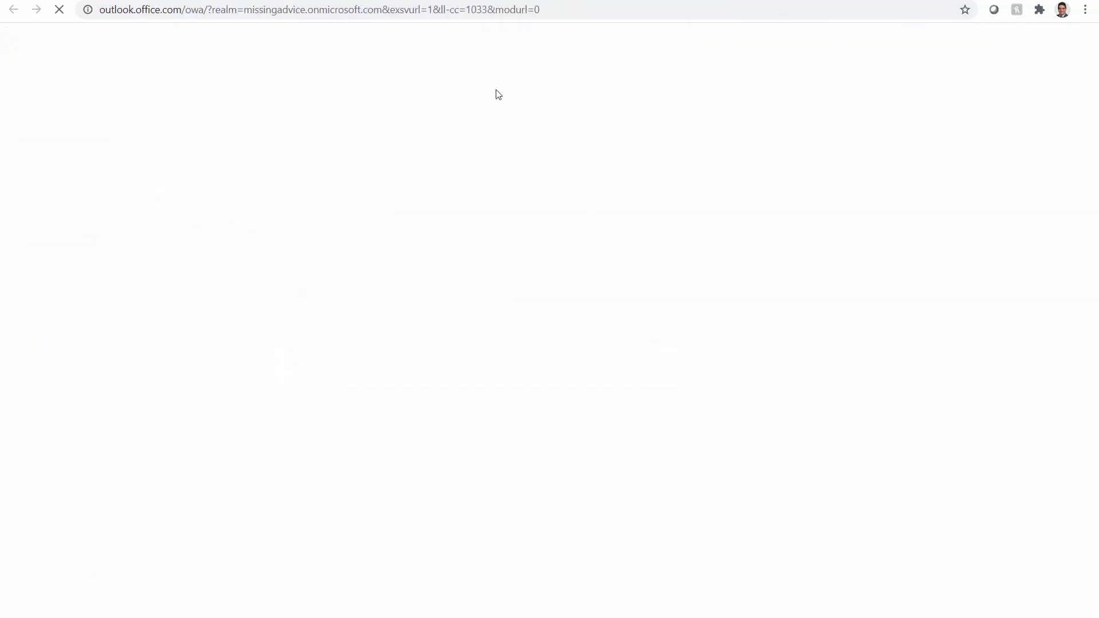
{"action": "left_click", "coordinate": [232, 155]}
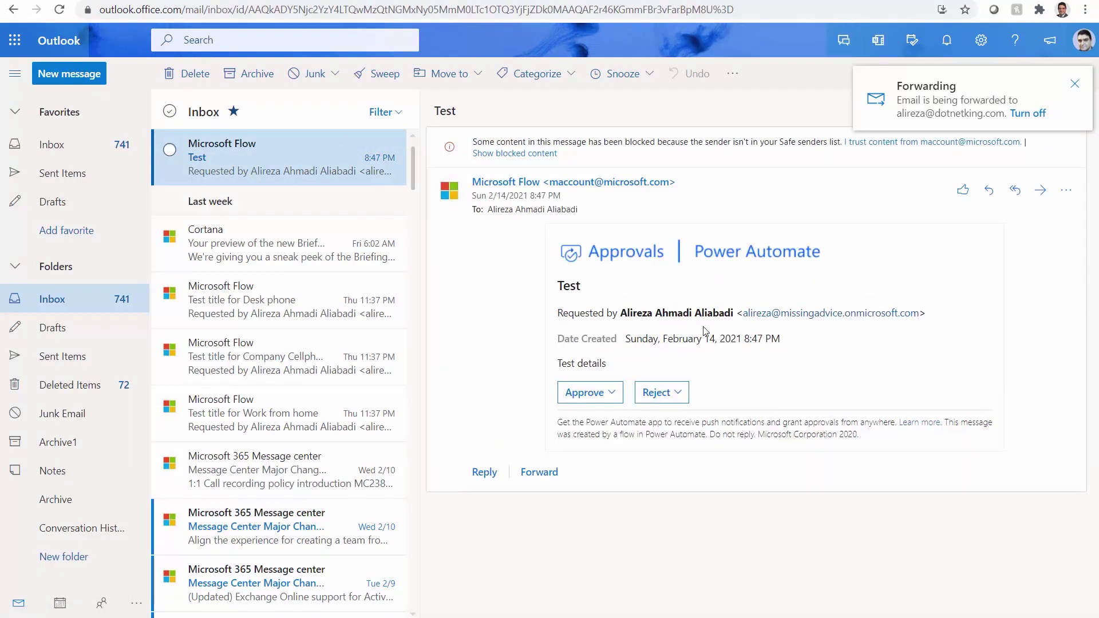
{"action": "left_click", "coordinate": [589, 392]}
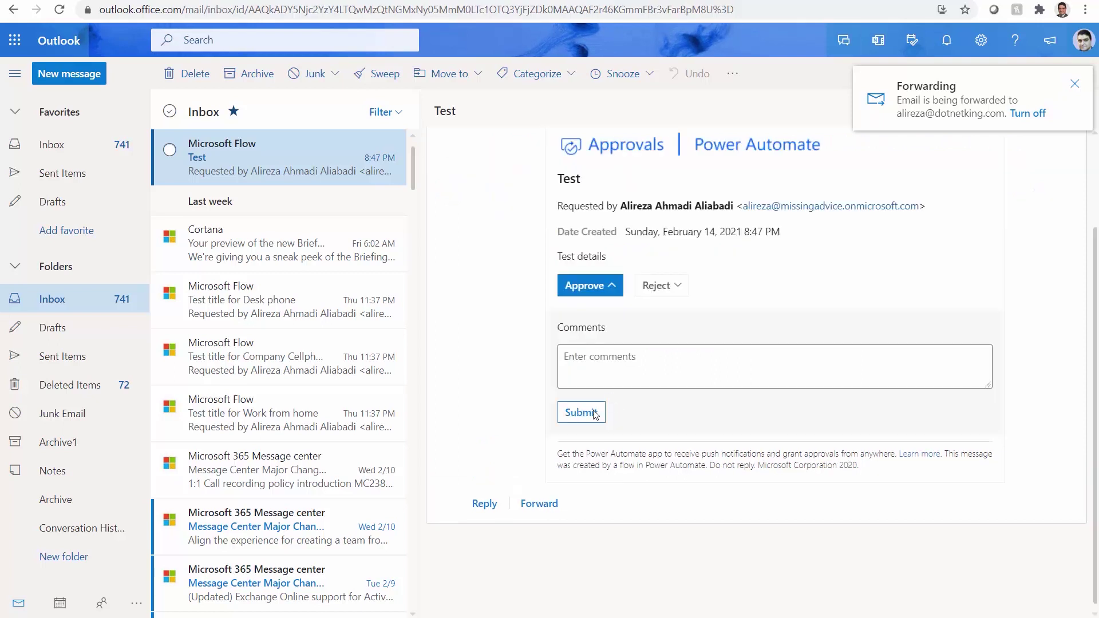
{"action": "left_click", "coordinate": [581, 412]}
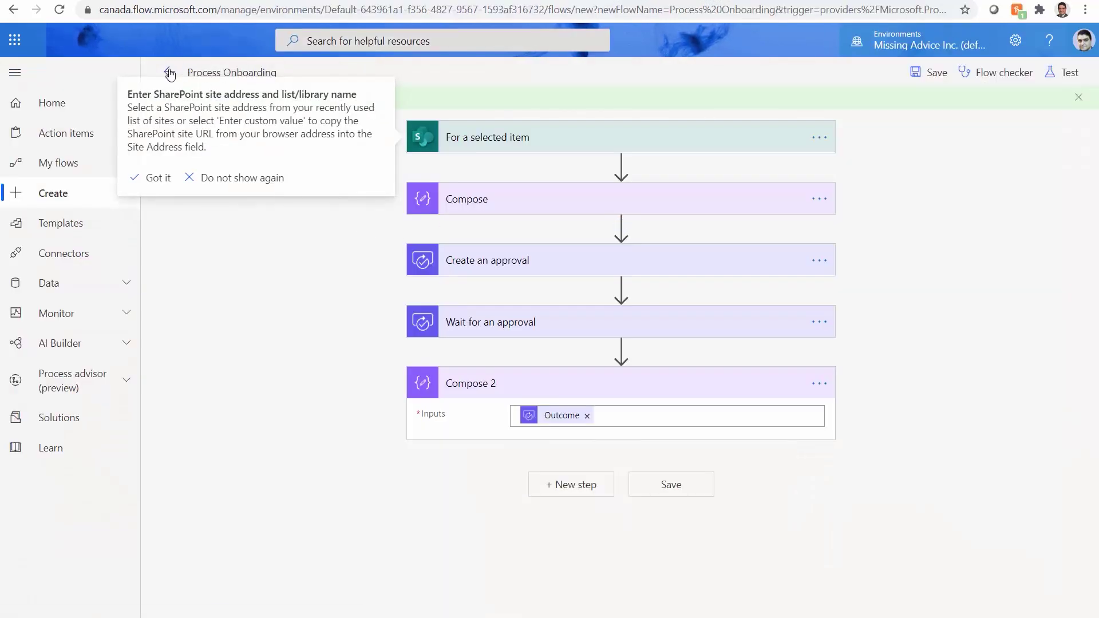
Return to Power Automate, open the latest Process Onboarding run and examine the inputs and outputs of Compose and Compose 2.
{"action": "left_click", "coordinate": [169, 73]}
{"action": "left_click", "coordinate": [619, 133]}
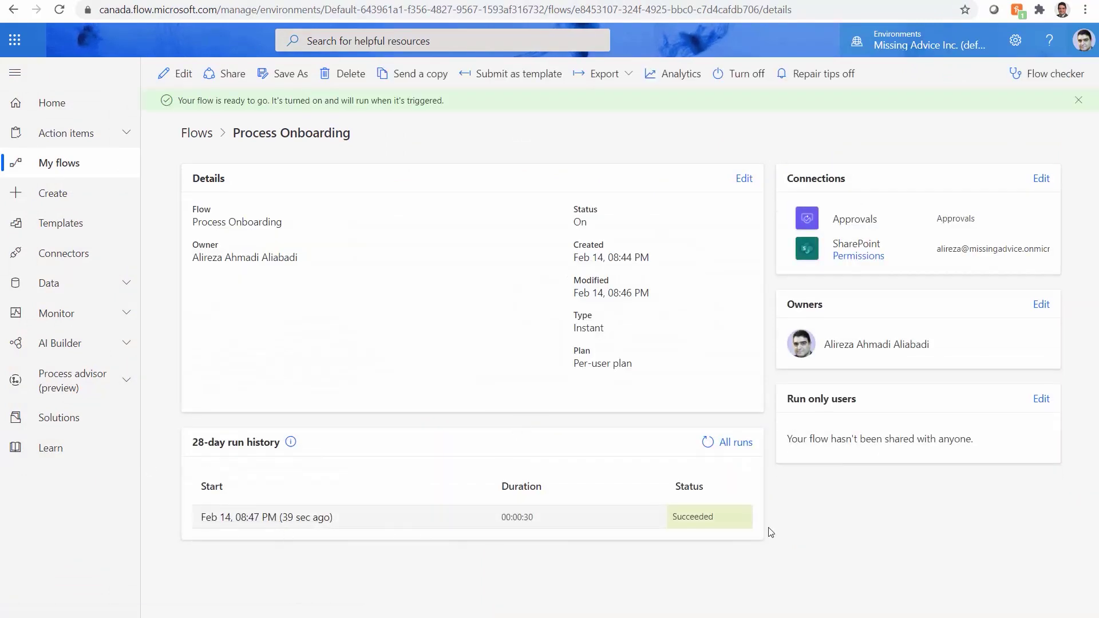
{"action": "left_click", "coordinate": [252, 518]}
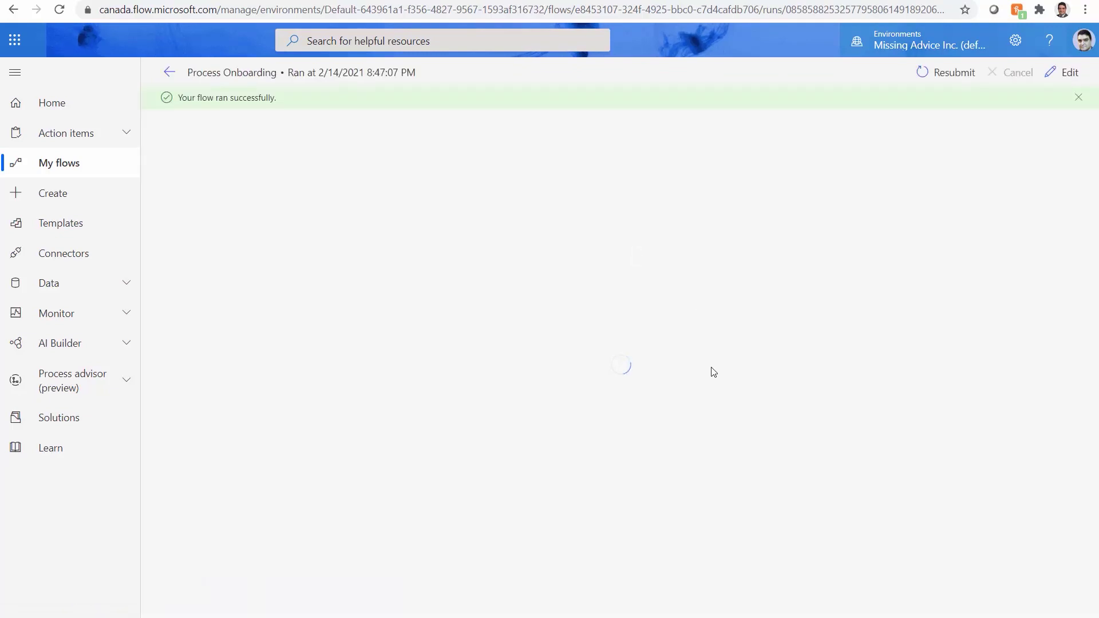
{"action": "left_click", "coordinate": [463, 210]}
{"action": "left_click", "coordinate": [588, 205]}
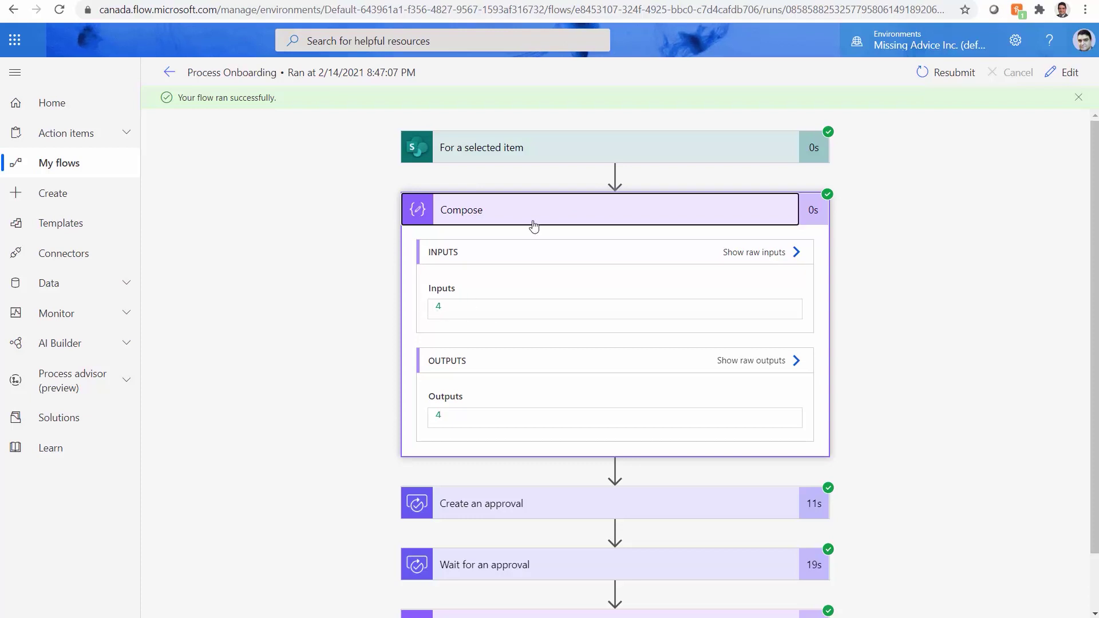
{"action": "left_click", "coordinate": [549, 215]}
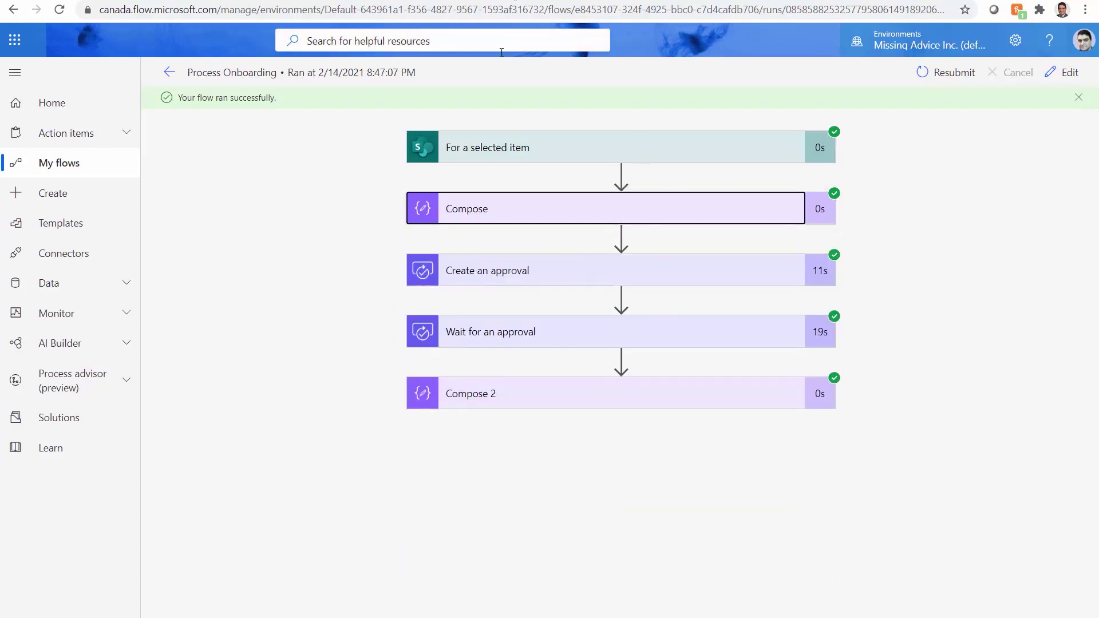
{"action": "left_click", "coordinate": [566, 392]}
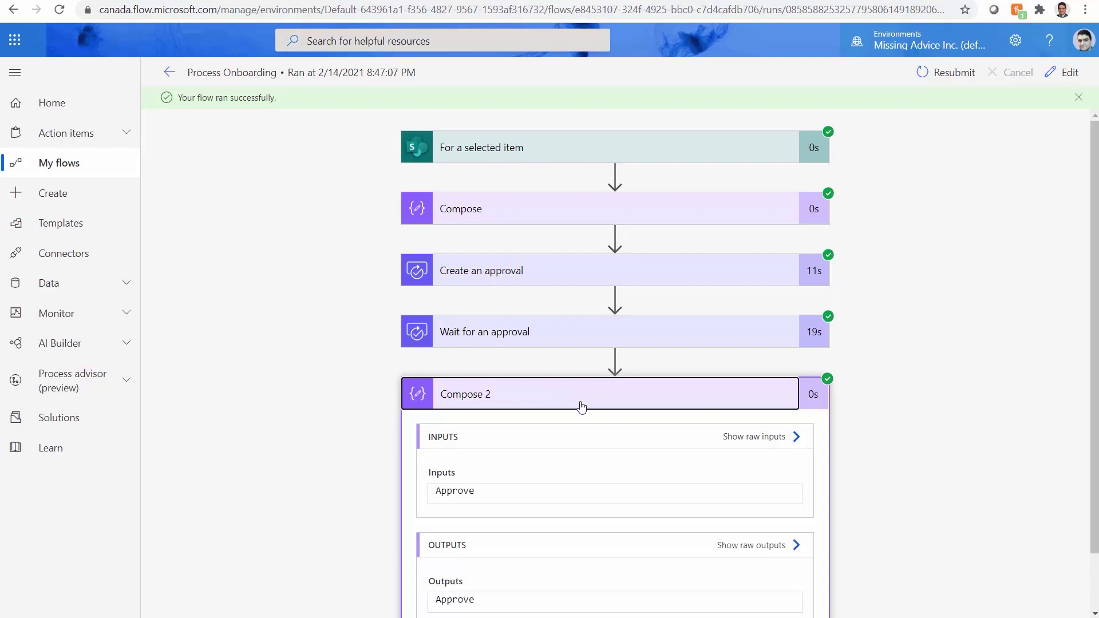
{"action": "scroll", "coordinate": [930, 498], "scroll_direction": "down", "scroll_amount": 1}
{"action": "left_click_drag", "start_coordinate": [470, 428], "coordinate": [435, 426]}
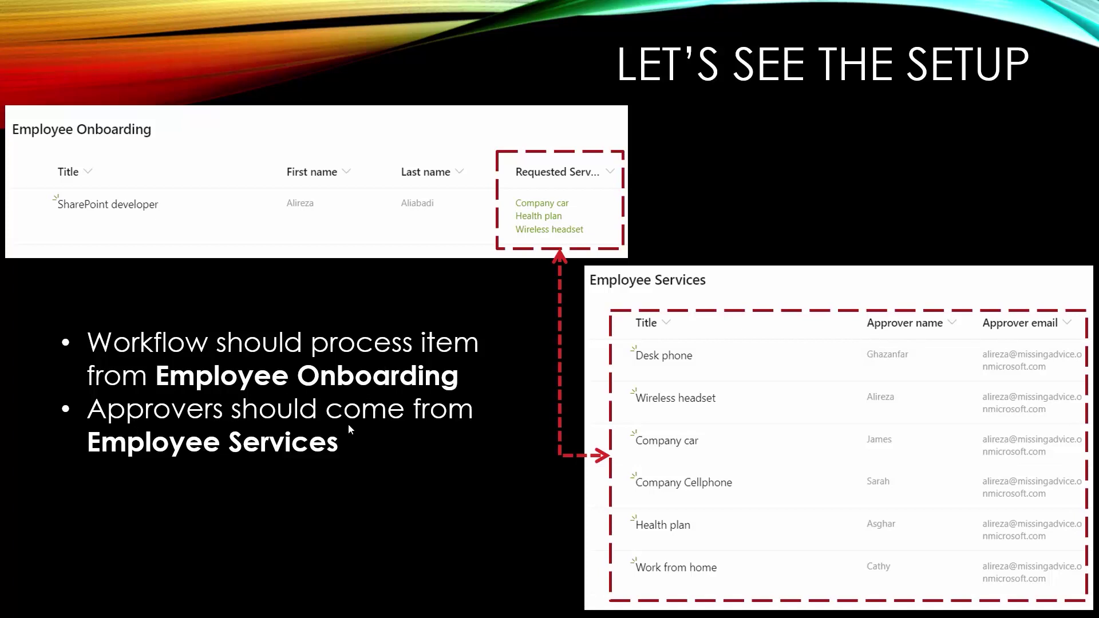
{"action": "left_click", "coordinate": [879, 574]}
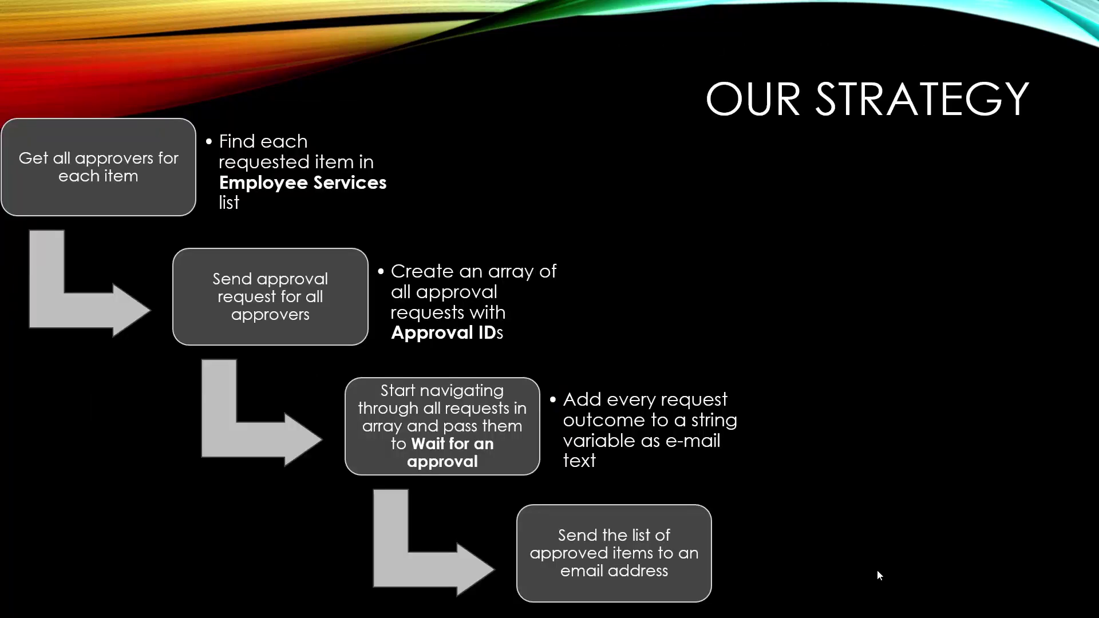
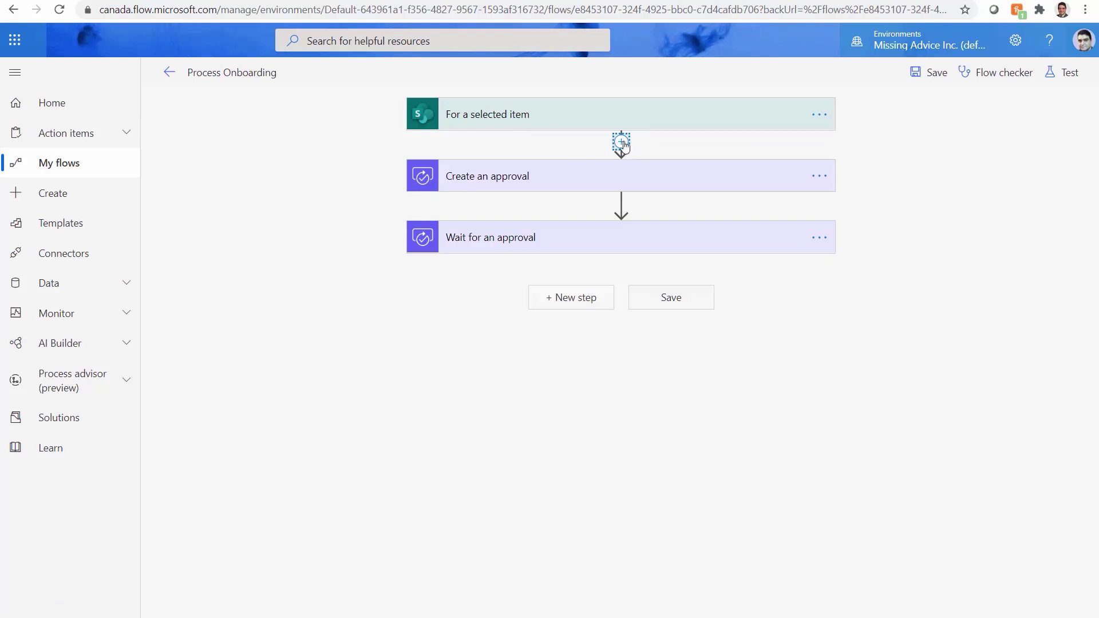
Insert a SharePoint Get item action between For a selected item and Create an approval.
{"action": "left_click", "coordinate": [621, 142]}
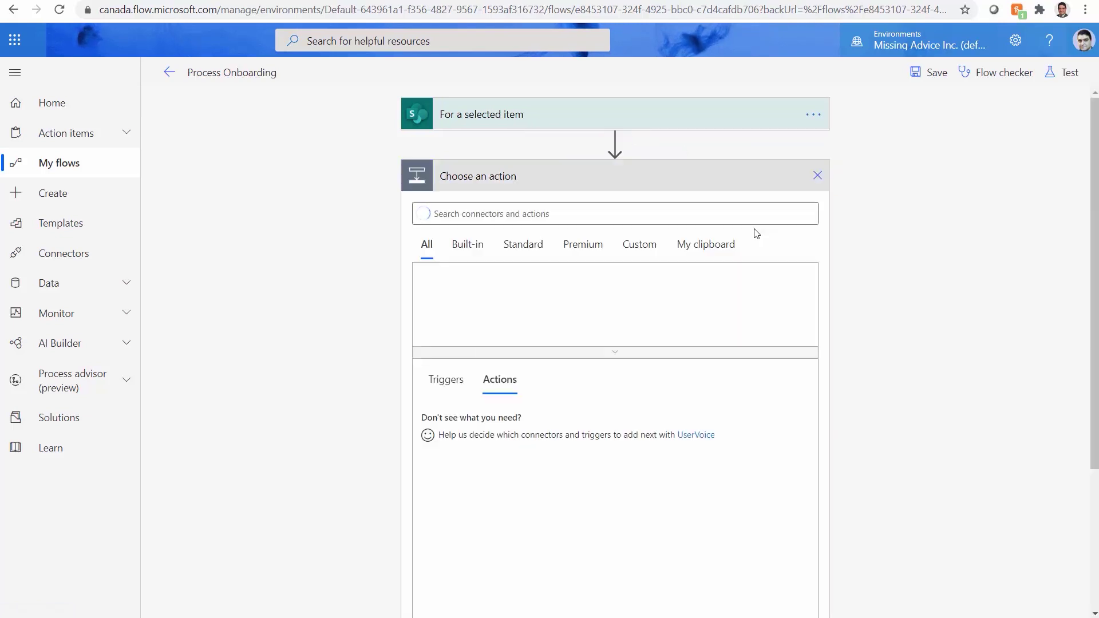
{"action": "type", "text": "Share"}
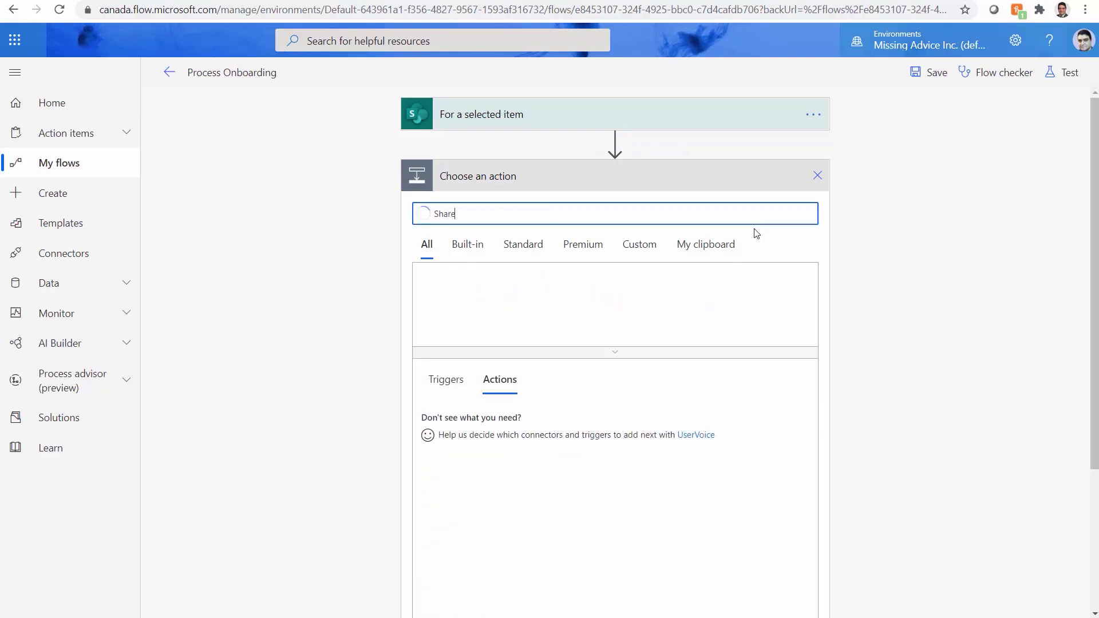
{"action": "left_click", "coordinate": [552, 301]}
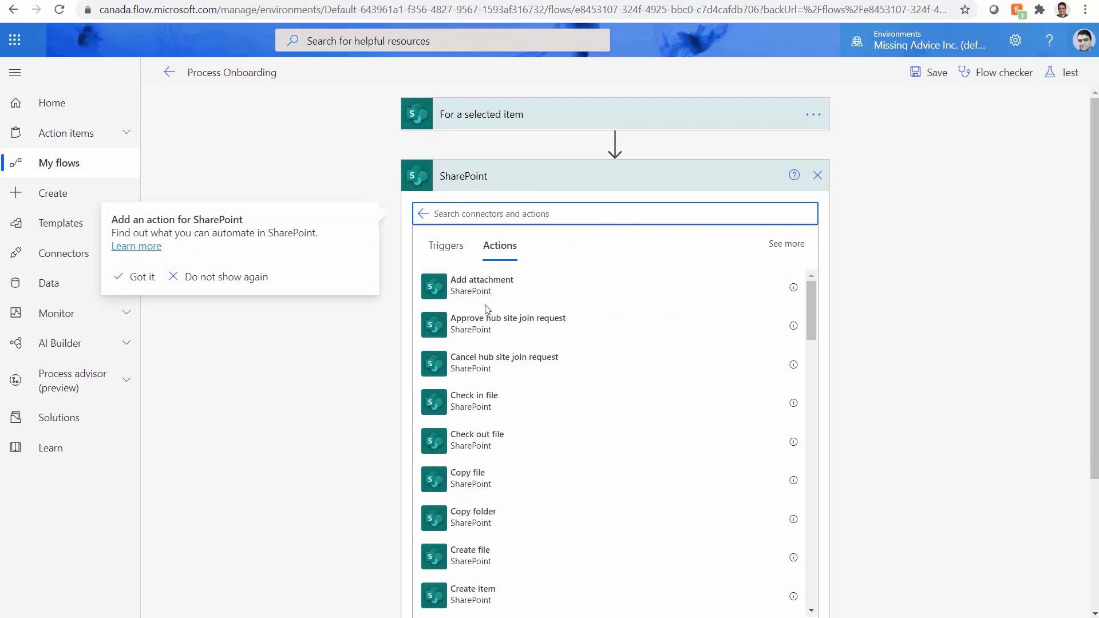
{"action": "type", "text": "Get"}
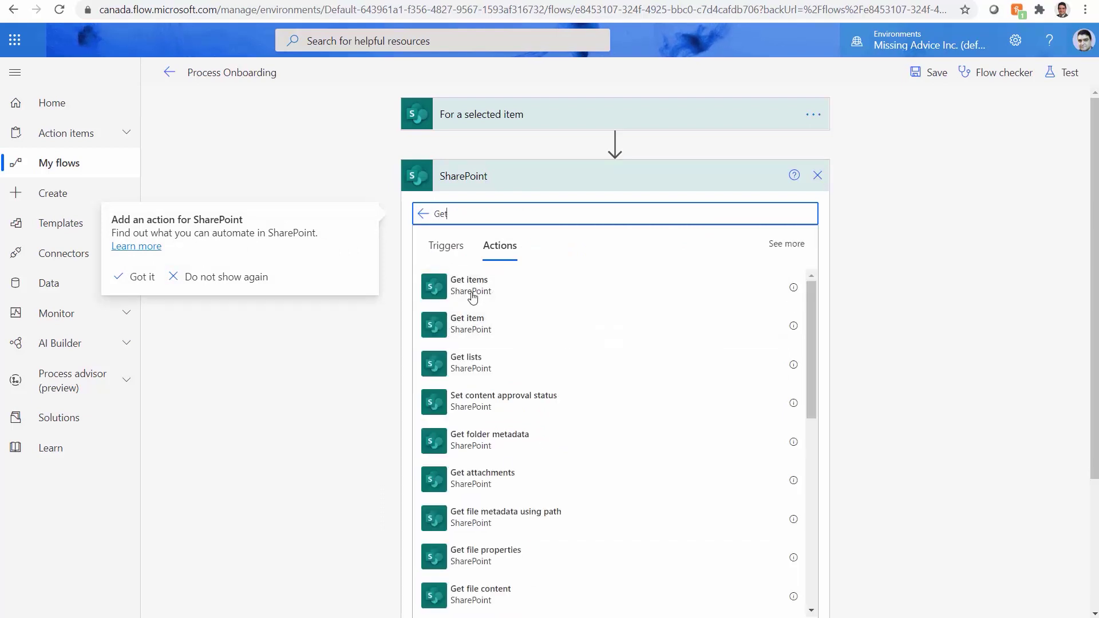
{"action": "left_click", "coordinate": [457, 324]}
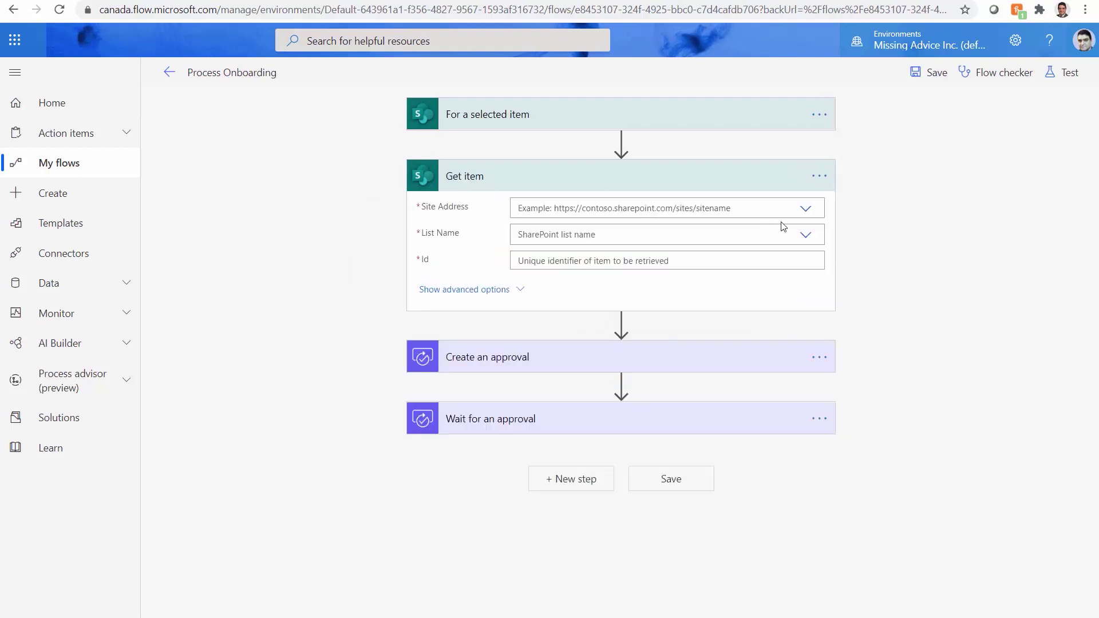
Point Get item to the Power Automate Workshop site and Employee Onboarding list, using the selected item's ID as its Id.
{"action": "left_click", "coordinate": [805, 211]}
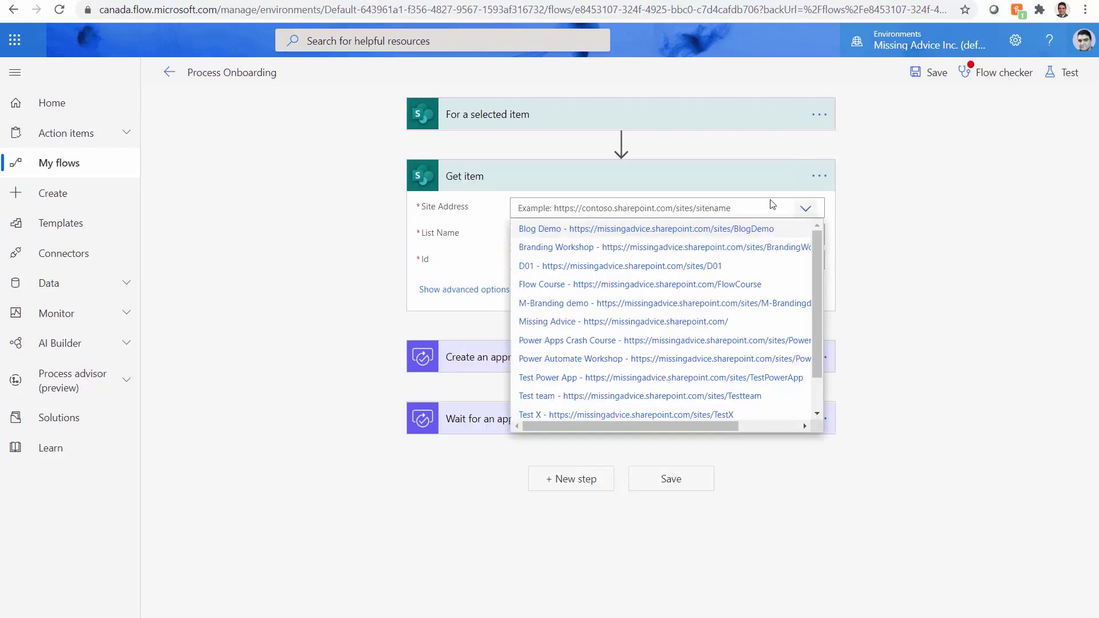
{"action": "scroll", "coordinate": [667, 363], "scroll_direction": "down", "scroll_amount": 3}
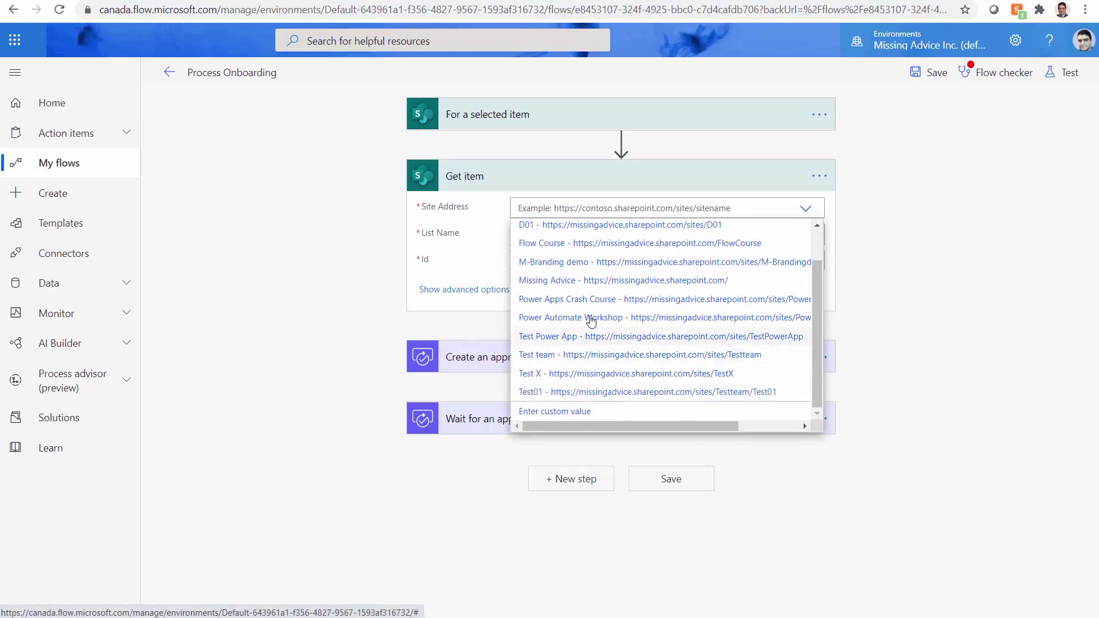
{"action": "left_click", "coordinate": [590, 318]}
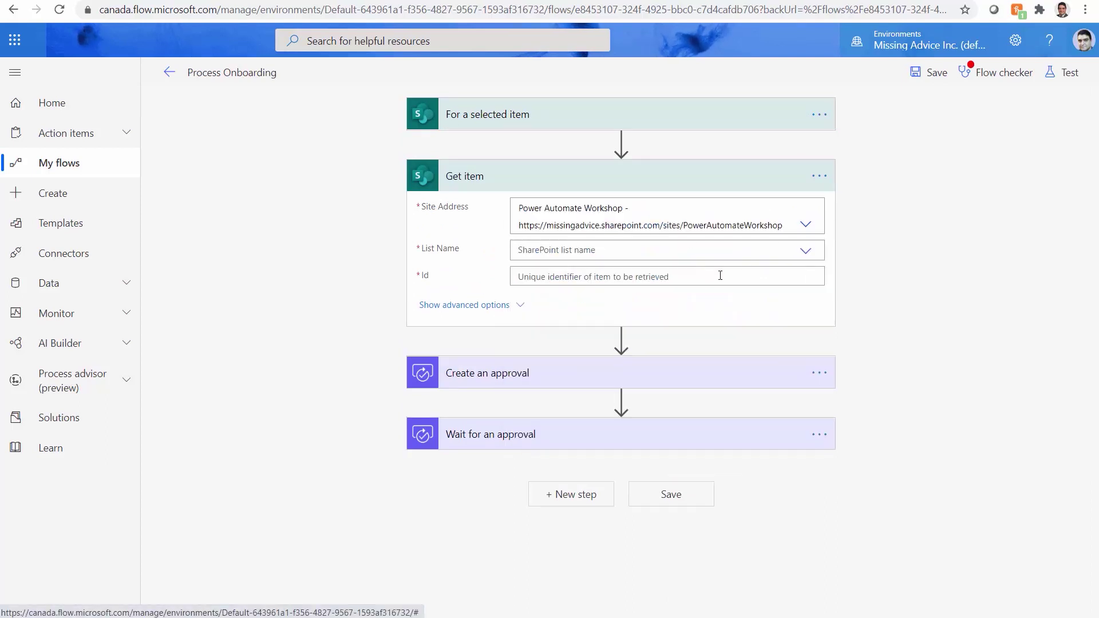
{"action": "left_click", "coordinate": [800, 251]}
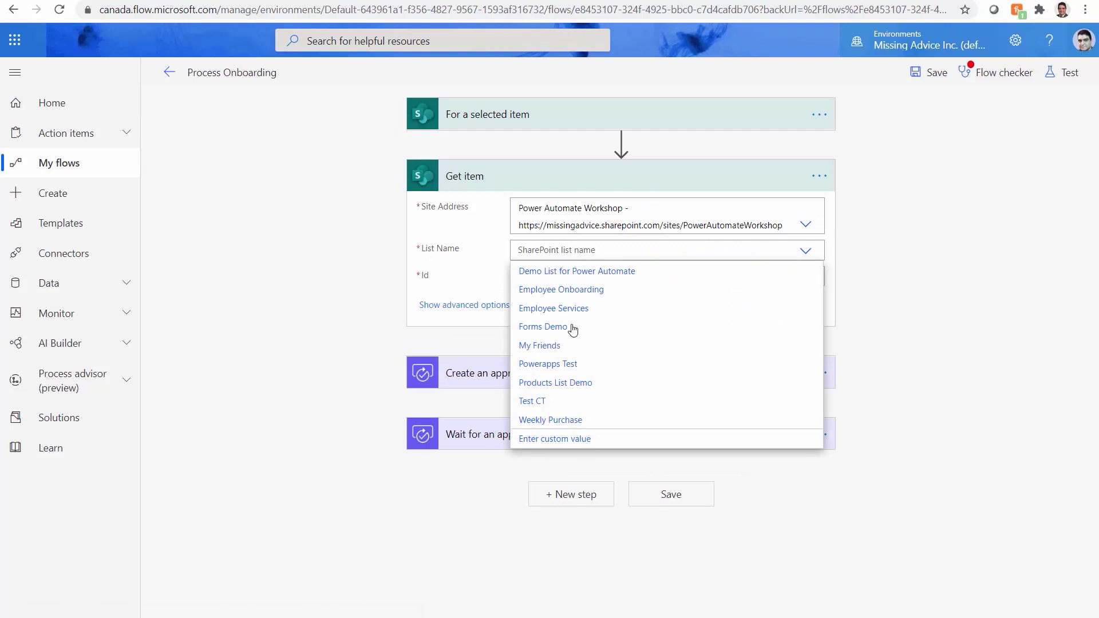
{"action": "left_click", "coordinate": [578, 295]}
{"action": "left_click", "coordinate": [582, 276]}
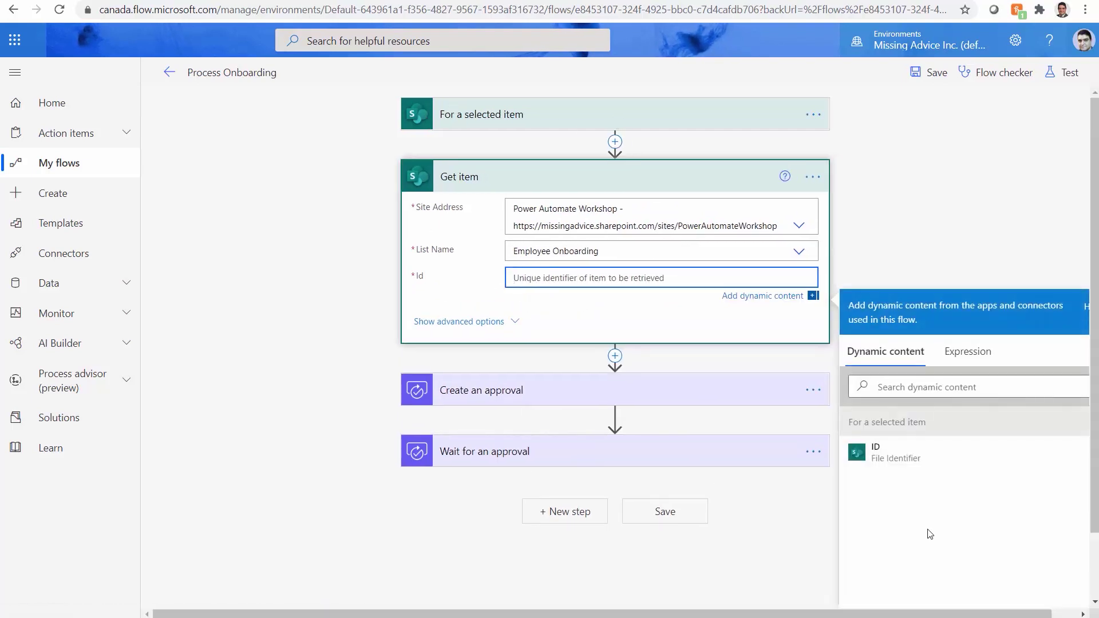
{"action": "left_click", "coordinate": [881, 453]}
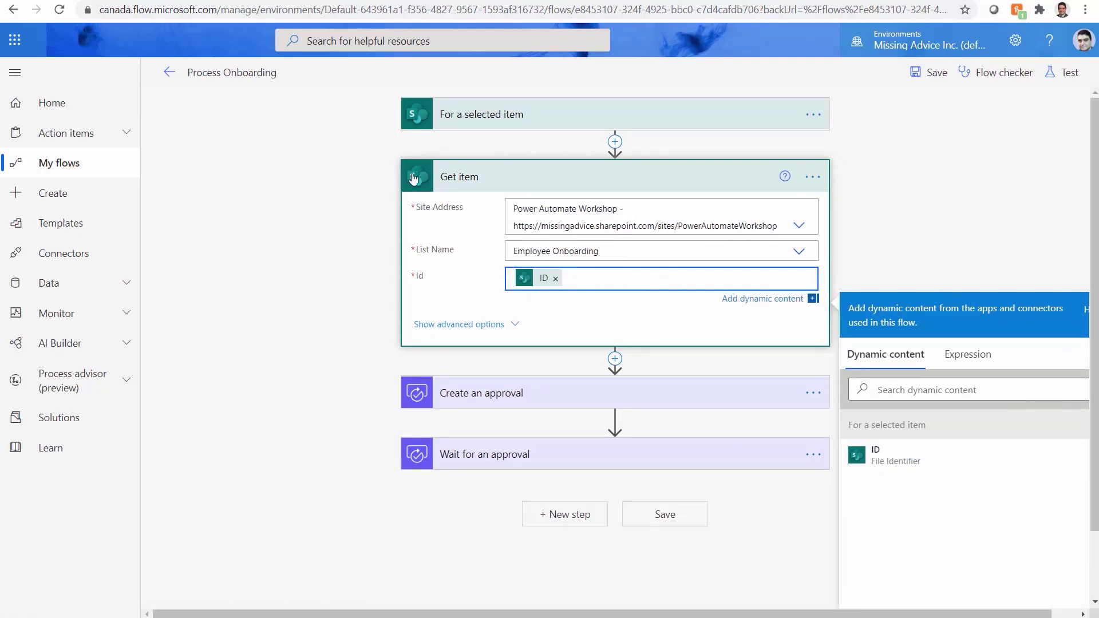
Rename the Get item action as Get onboardingRequest.
{"action": "left_click", "coordinate": [812, 177]}
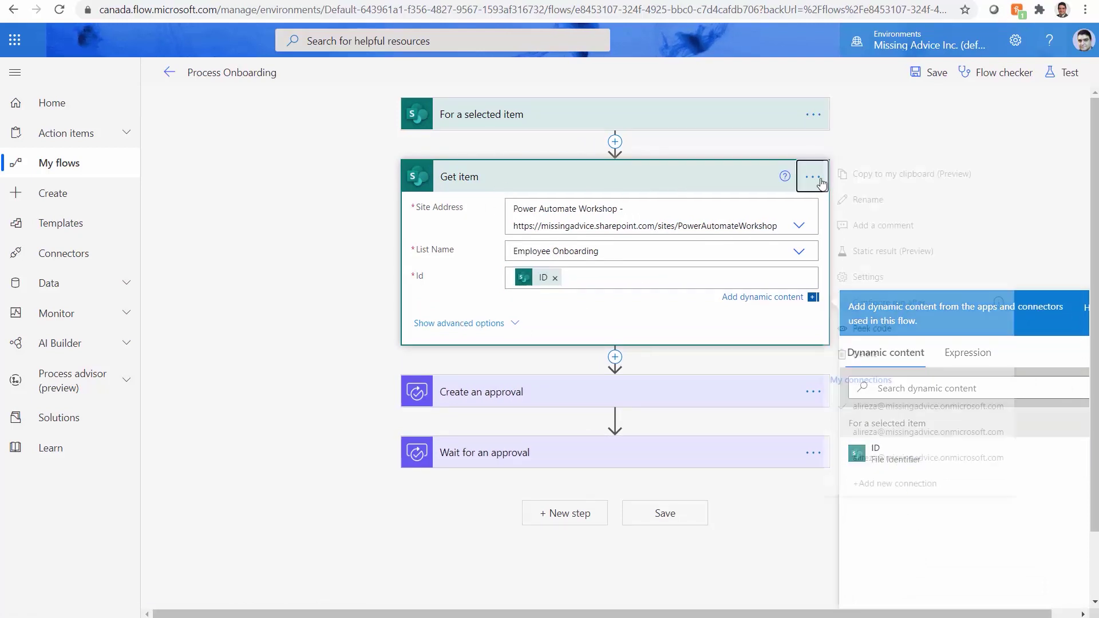
{"action": "left_click", "coordinate": [904, 199]}
{"action": "key", "text": "End"}
{"action": "key", "text": "ctrl+shift+Left"}
{"action": "type", "text": "o"}
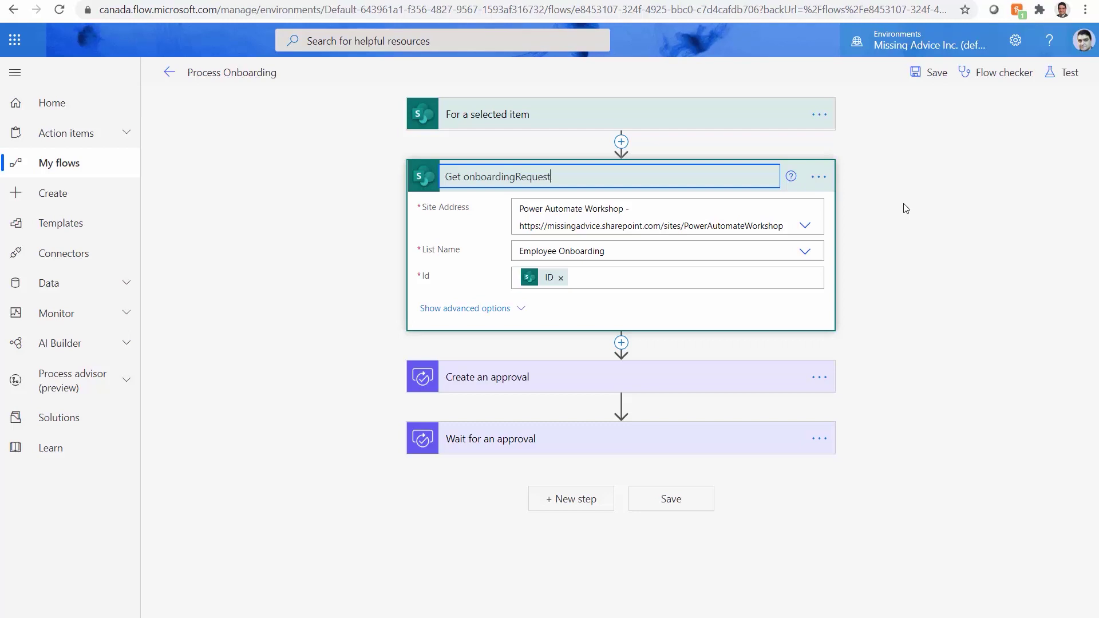
{"action": "left_click", "coordinate": [981, 294]}
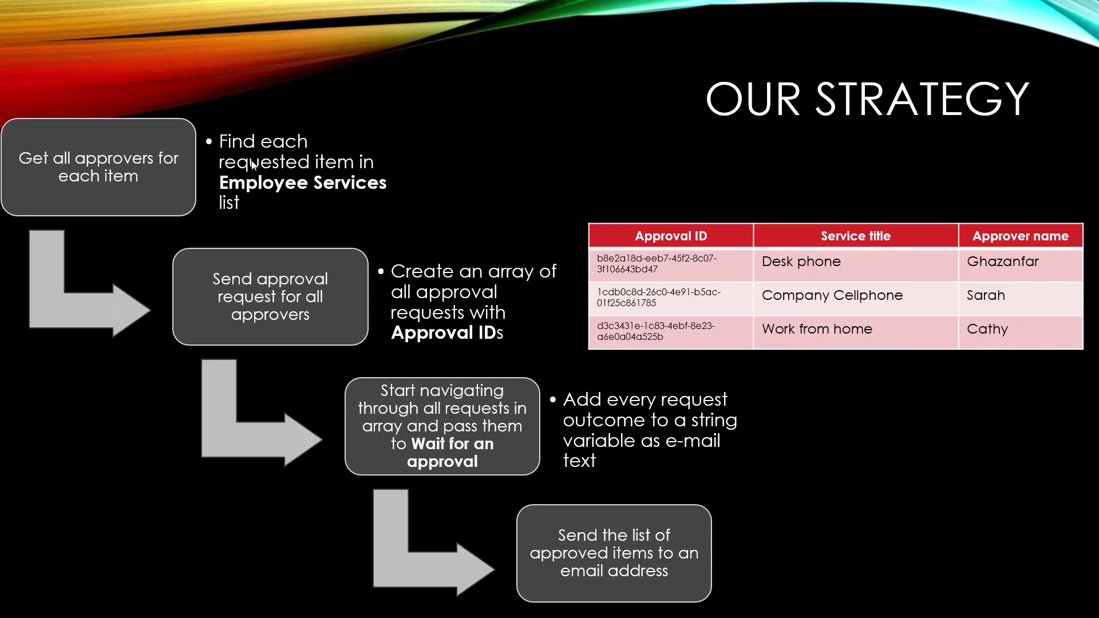
{"action": "key", "text": "alt+Tab"}
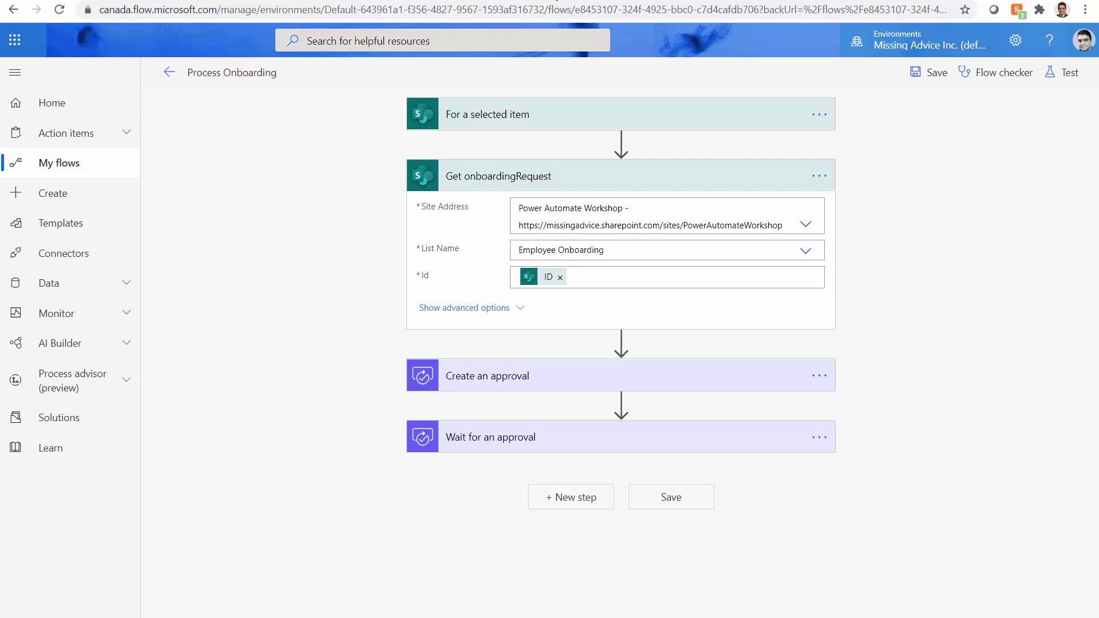
Switch to the SharePoint Employee Onboarding list, examine its Requested Services column and return to the Process Onboarding flow in Power Automate.
{"action": "key", "text": "alt+Tab"}
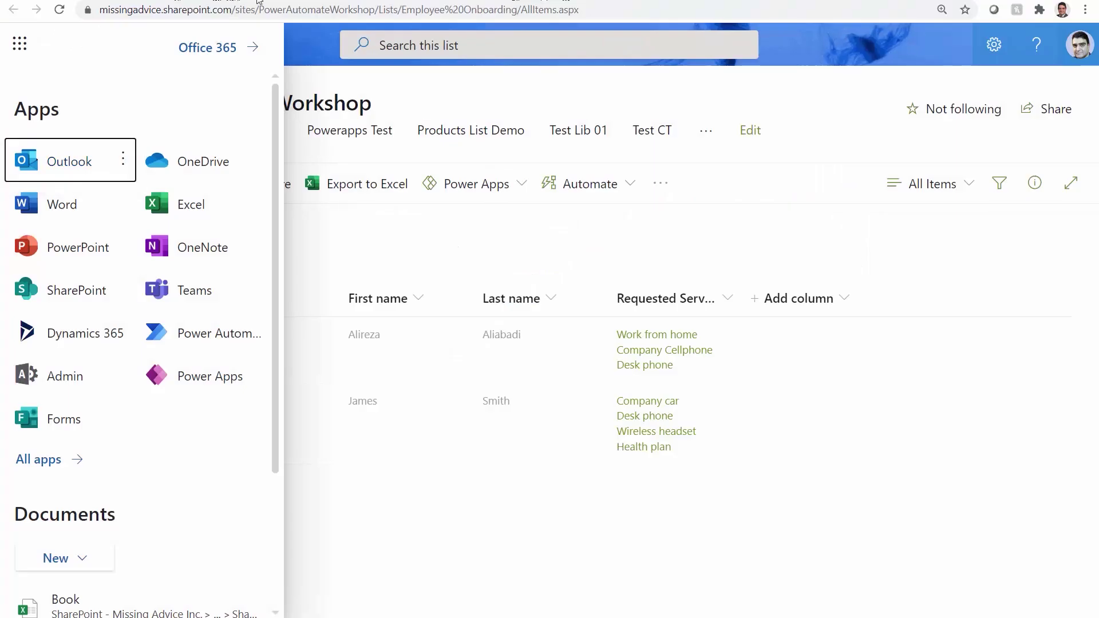
{"action": "left_click", "coordinate": [512, 466]}
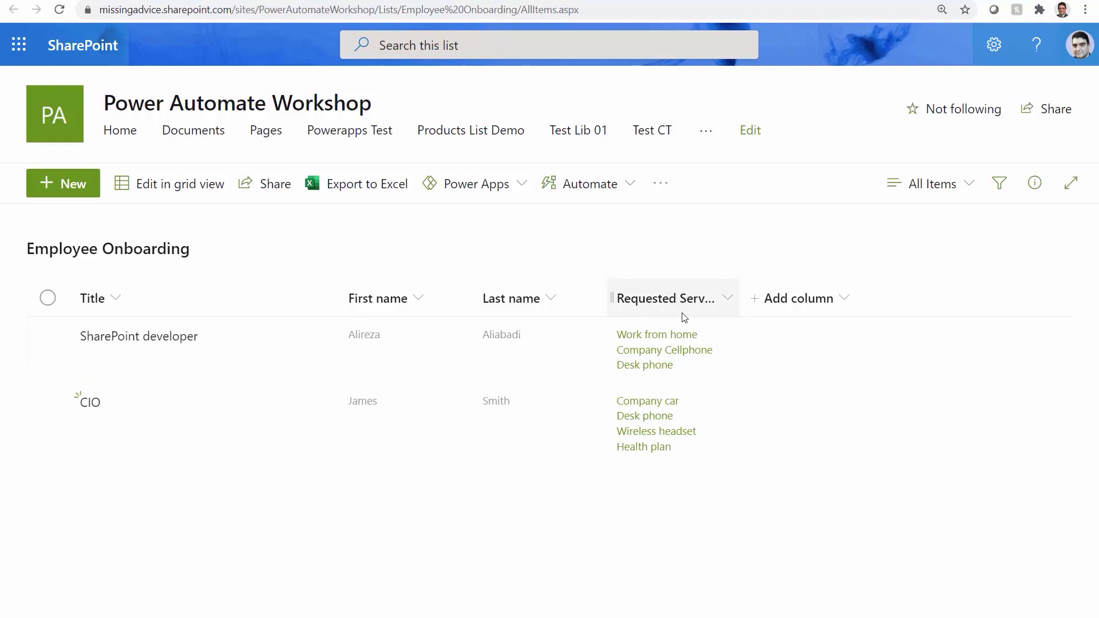
{"action": "key", "text": "alt+Tab"}
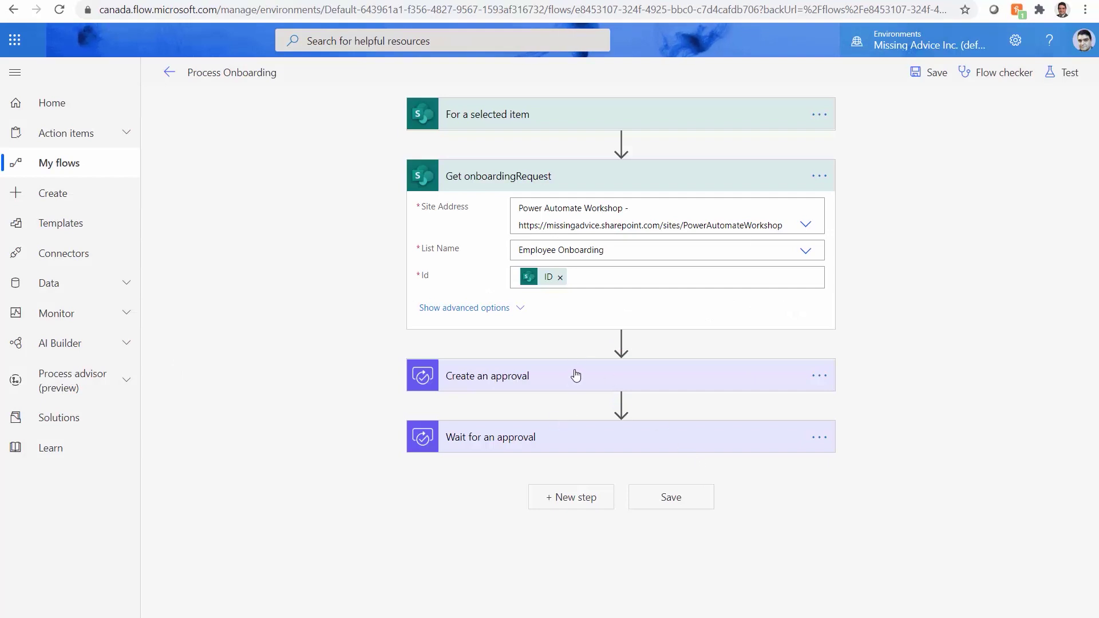
Insert a Compose action between Get onboardingRequest and Create an approval, with Requested Services from Get onboardingRequest as its input.
{"action": "left_click", "coordinate": [621, 343]}
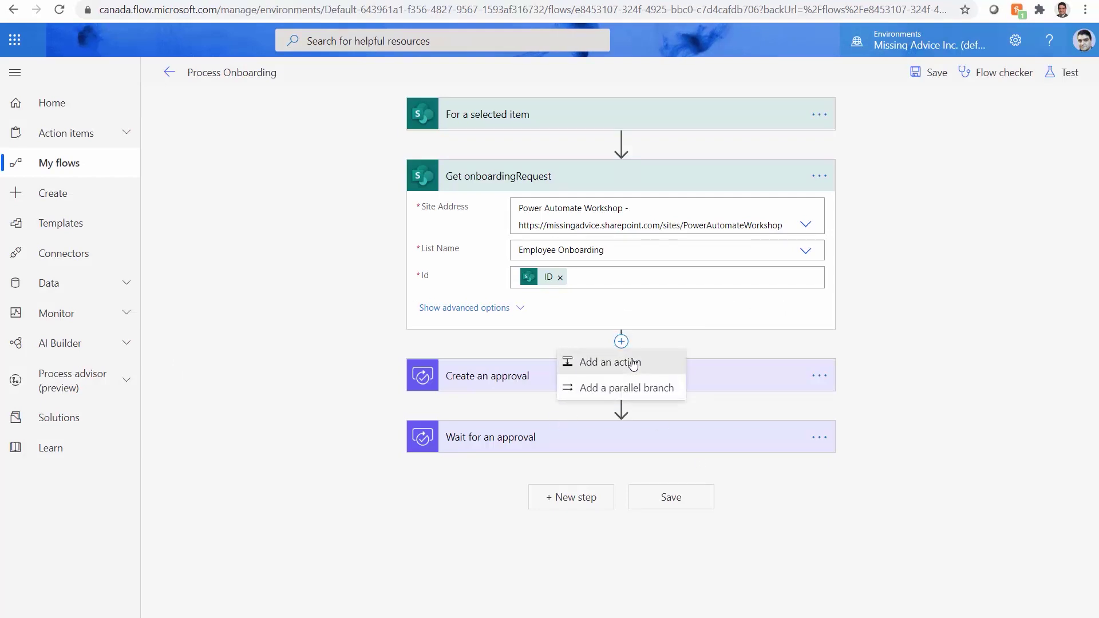
{"action": "left_click", "coordinate": [630, 361]}
{"action": "type", "text": "Compose"}
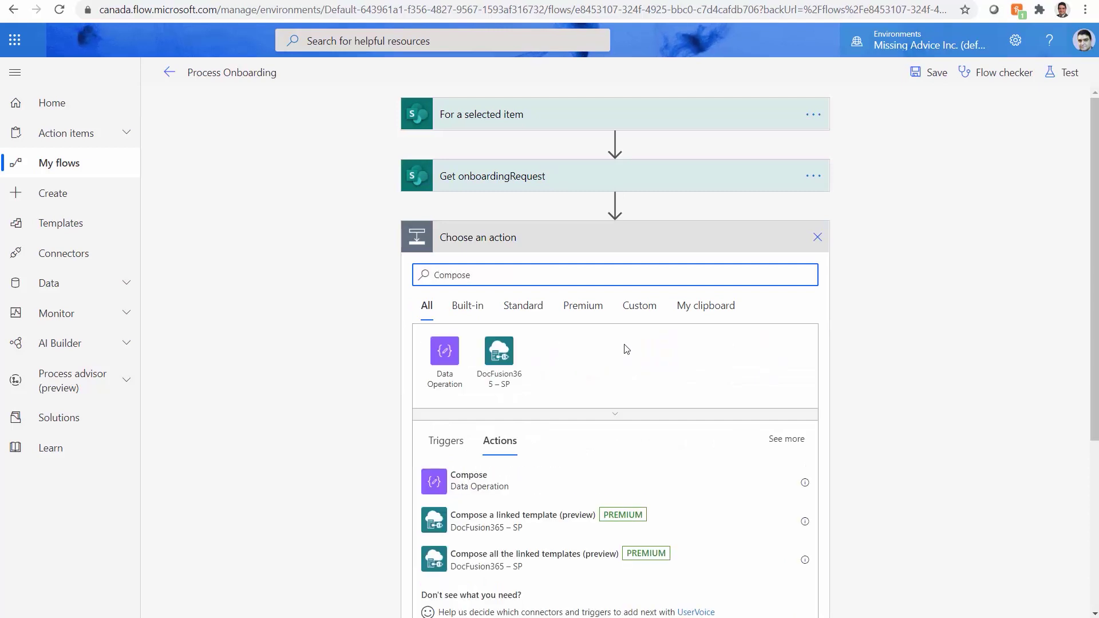
{"action": "left_click", "coordinate": [472, 491]}
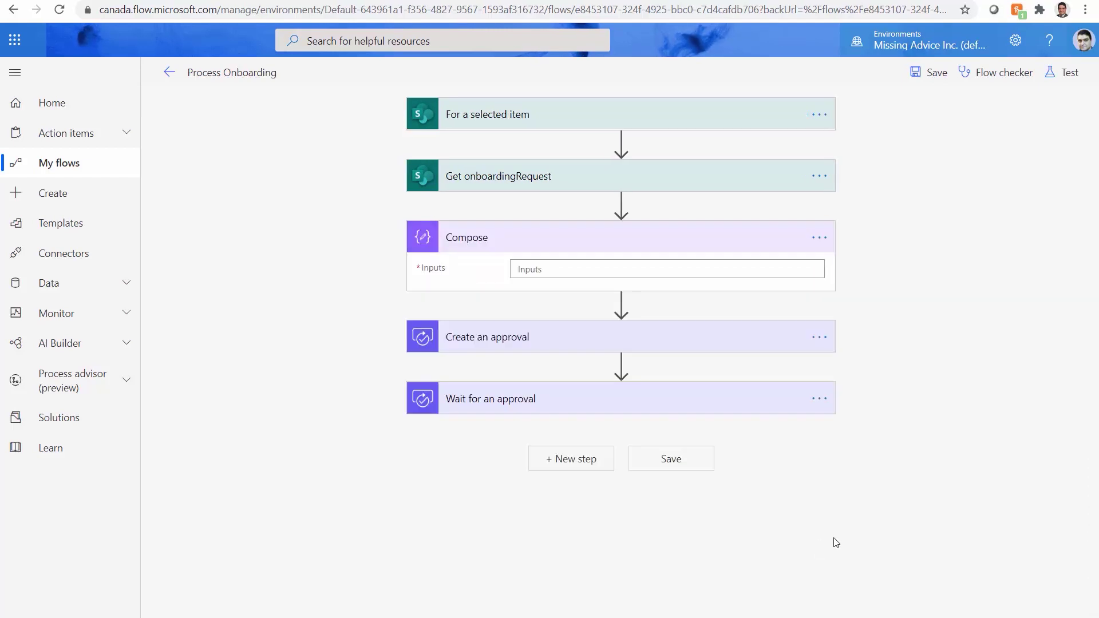
{"action": "left_click", "coordinate": [584, 269]}
{"action": "scroll", "coordinate": [975, 399], "scroll_direction": "down", "scroll_amount": 3}
{"action": "left_click", "coordinate": [941, 318]}
{"action": "type", "text": "Req"}
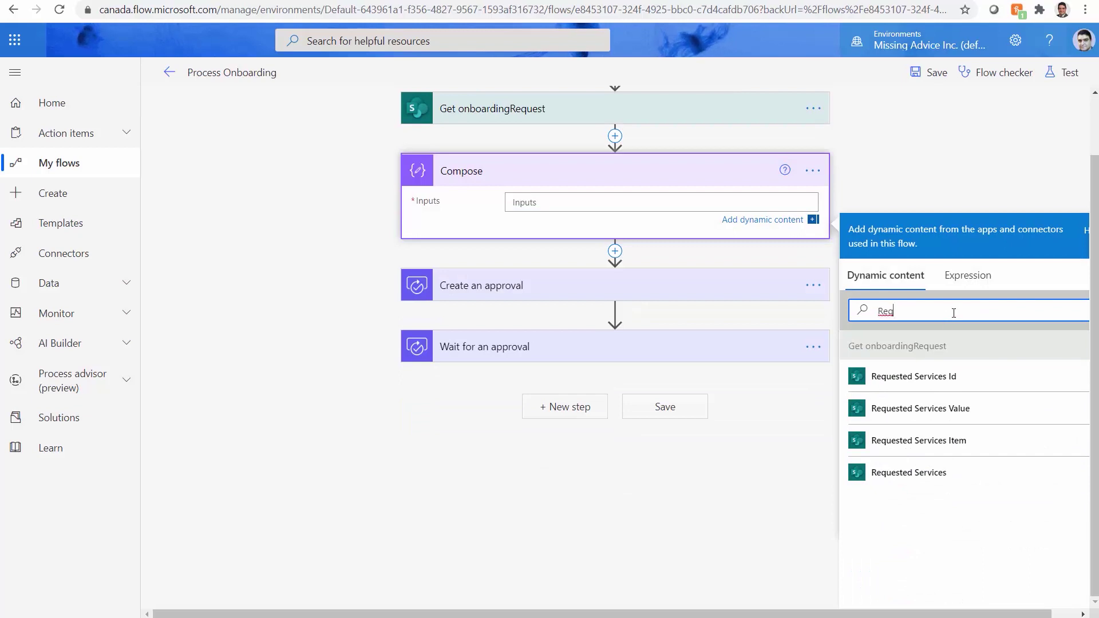
{"action": "left_click", "coordinate": [898, 473]}
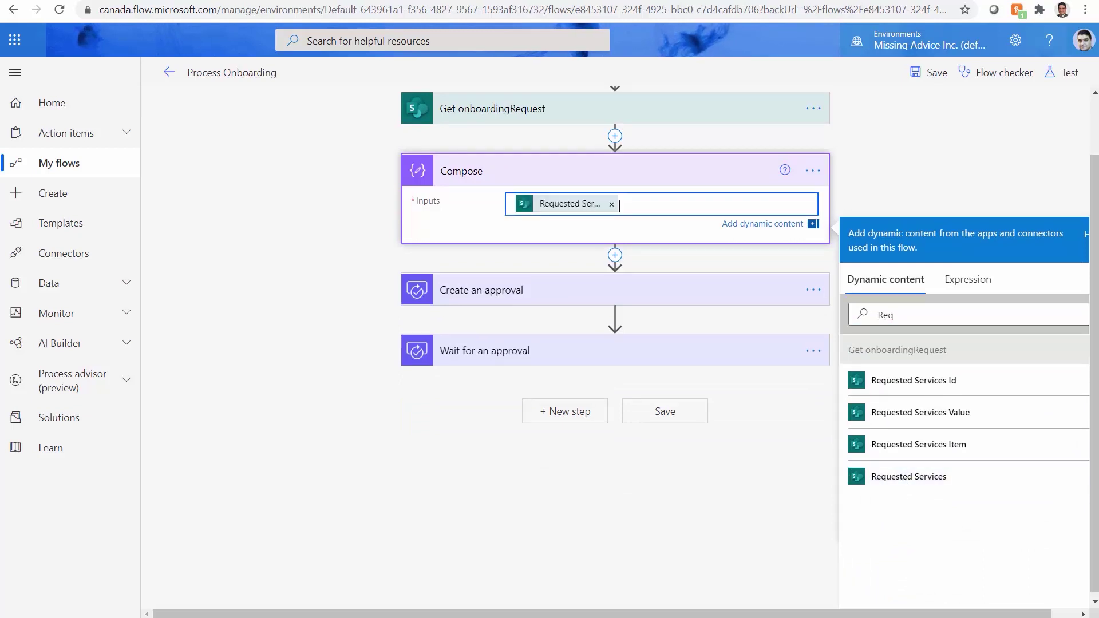
Delete the Create an approval and Wait for an approval actions, and save the flow.
{"action": "left_click", "coordinate": [816, 291]}
{"action": "left_click", "coordinate": [819, 341]}
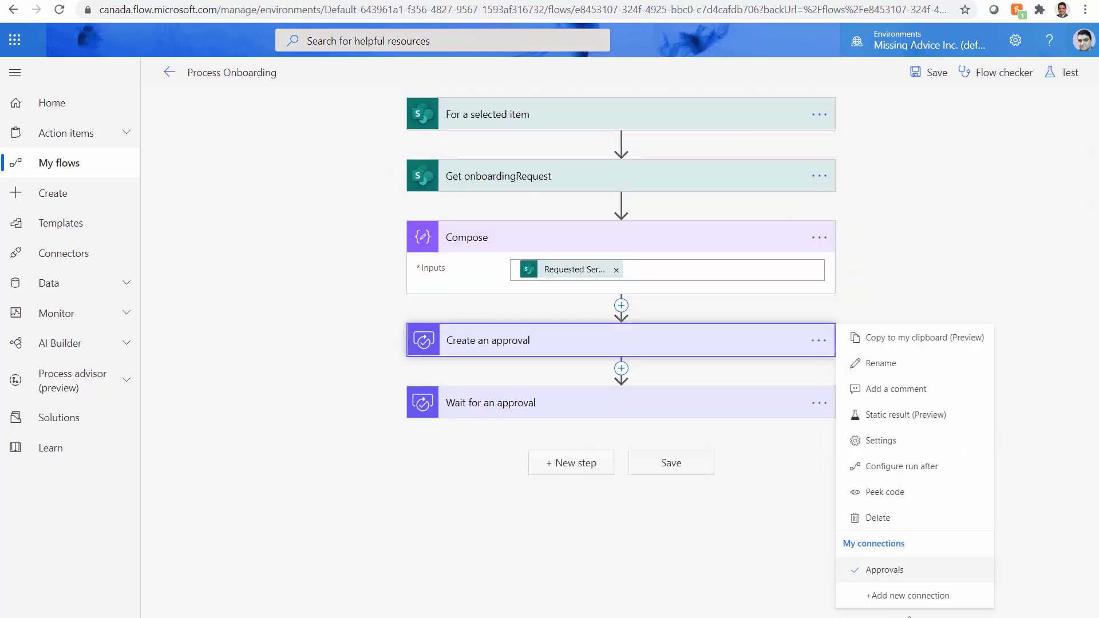
{"action": "left_click", "coordinate": [887, 515]}
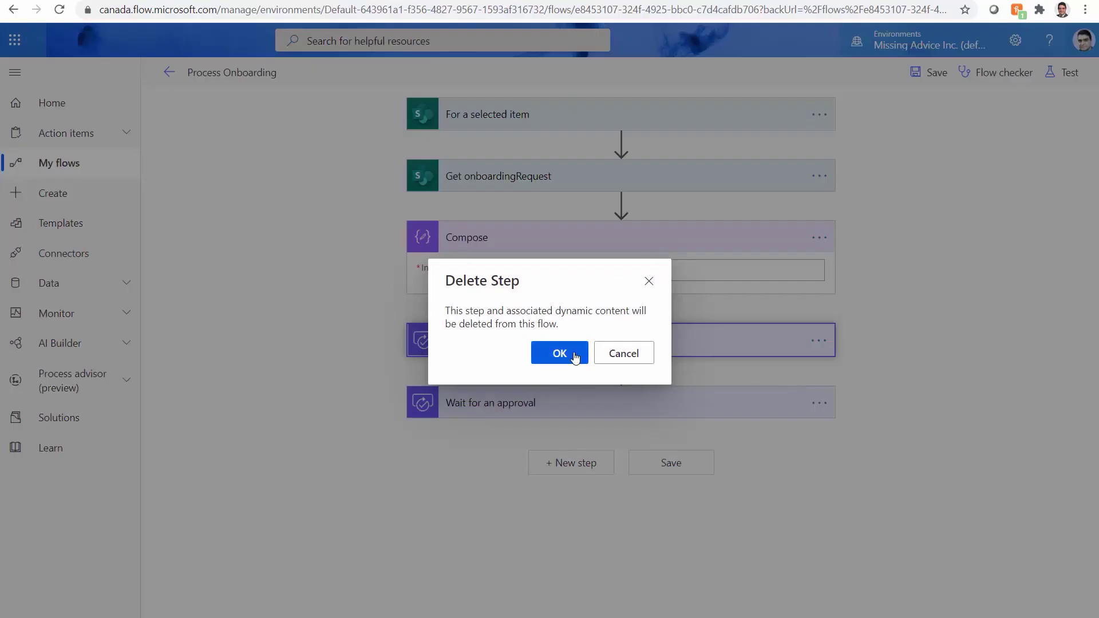
{"action": "key", "text": "Return"}
{"action": "left_click", "coordinate": [819, 340]}
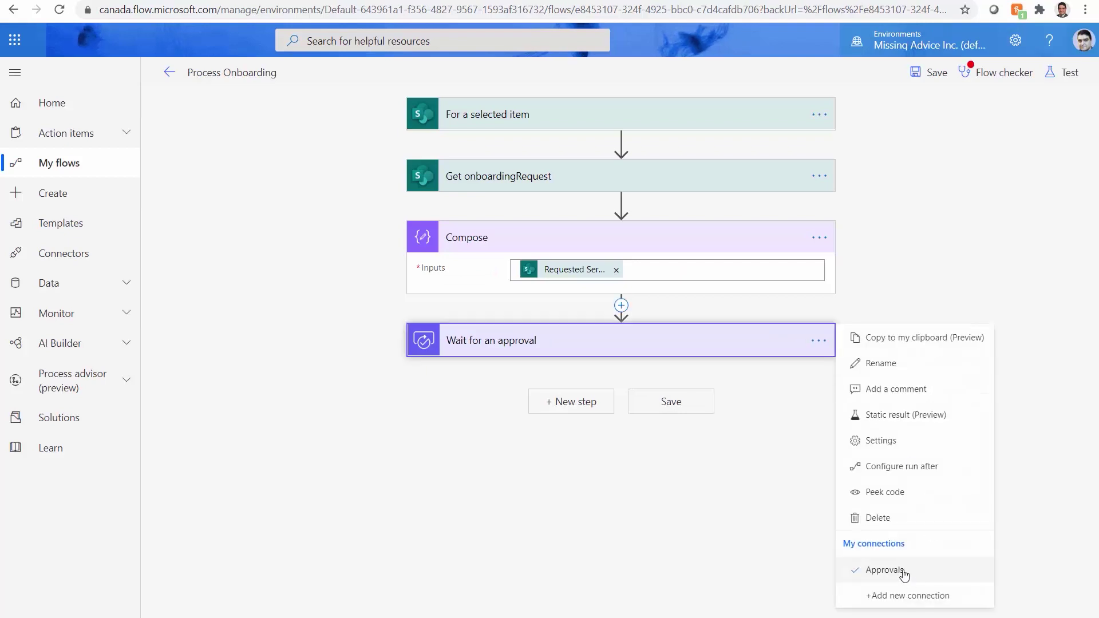
{"action": "left_click", "coordinate": [863, 518]}
{"action": "left_click", "coordinate": [572, 353]}
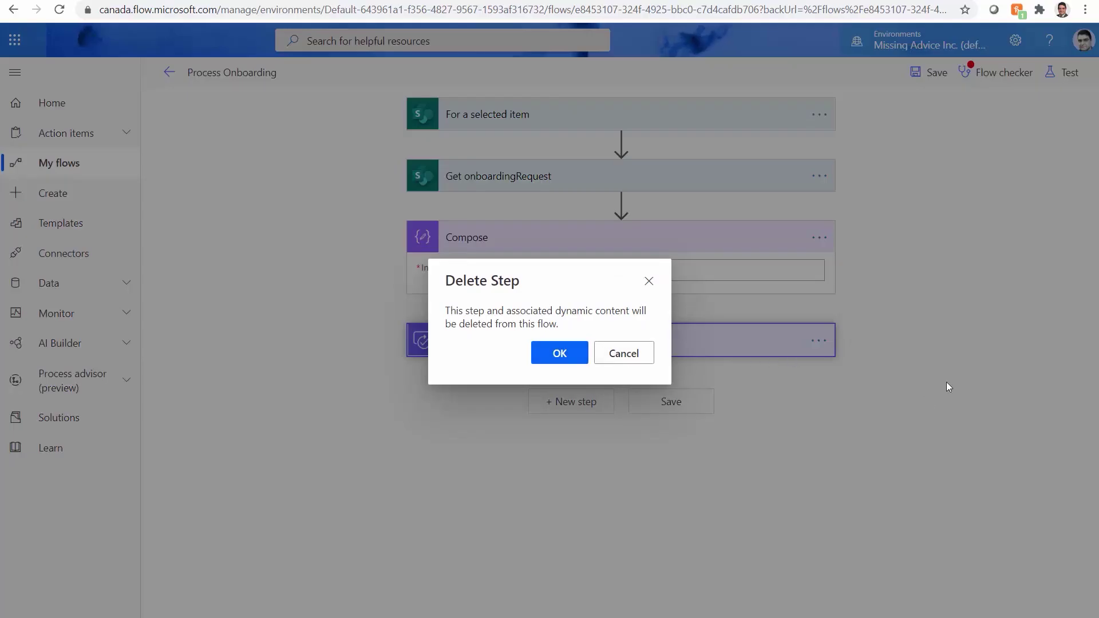
{"action": "left_click", "coordinate": [937, 76]}
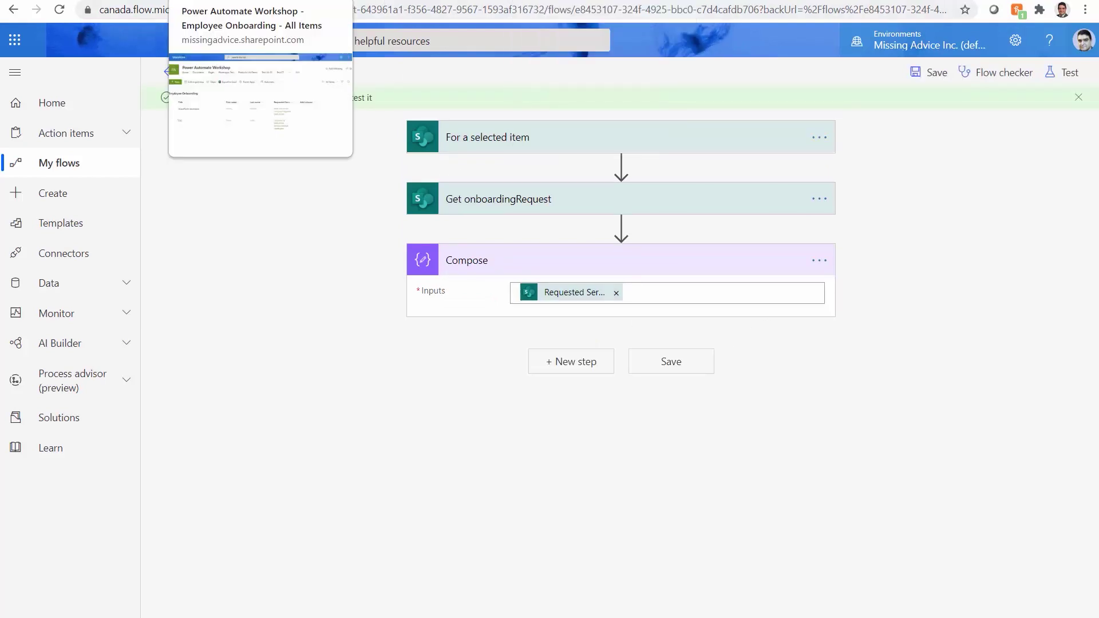
Switch to the SharePoint Employee Onboarding list and run the Process Onboarding flow on the CIO item.
{"action": "left_click", "coordinate": [255, 1]}
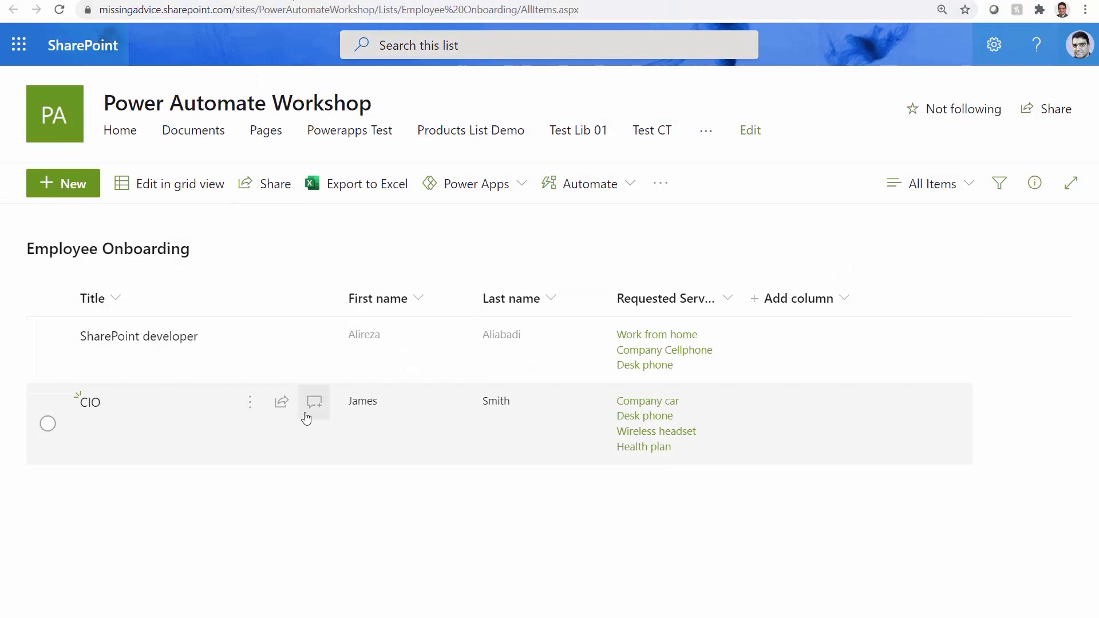
{"action": "left_click", "coordinate": [248, 405]}
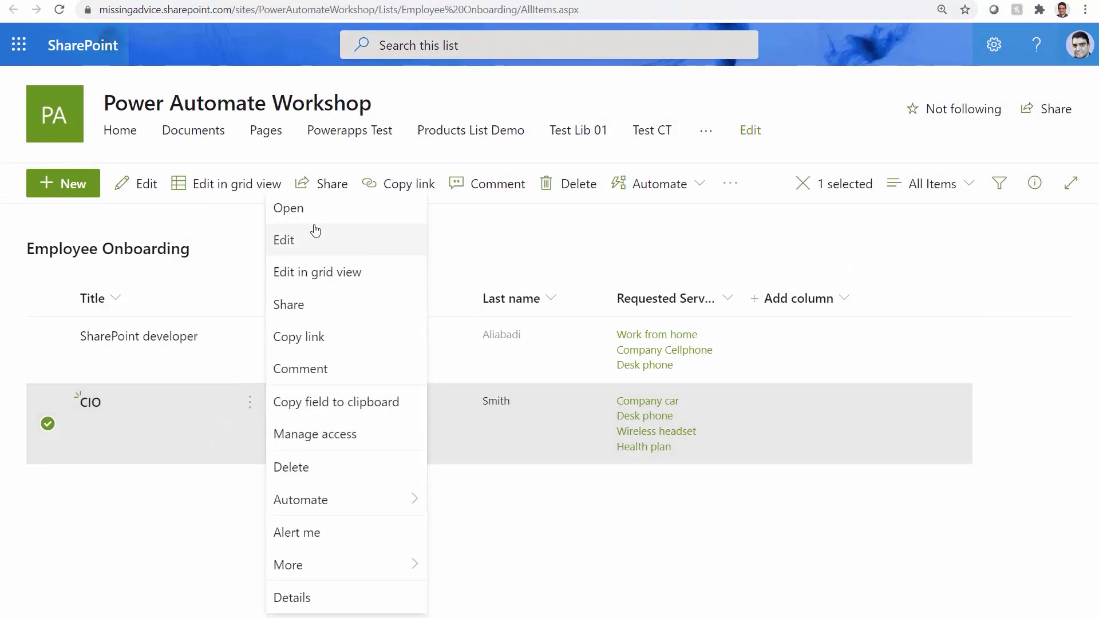
{"action": "mouse_move", "coordinate": [325, 506]}
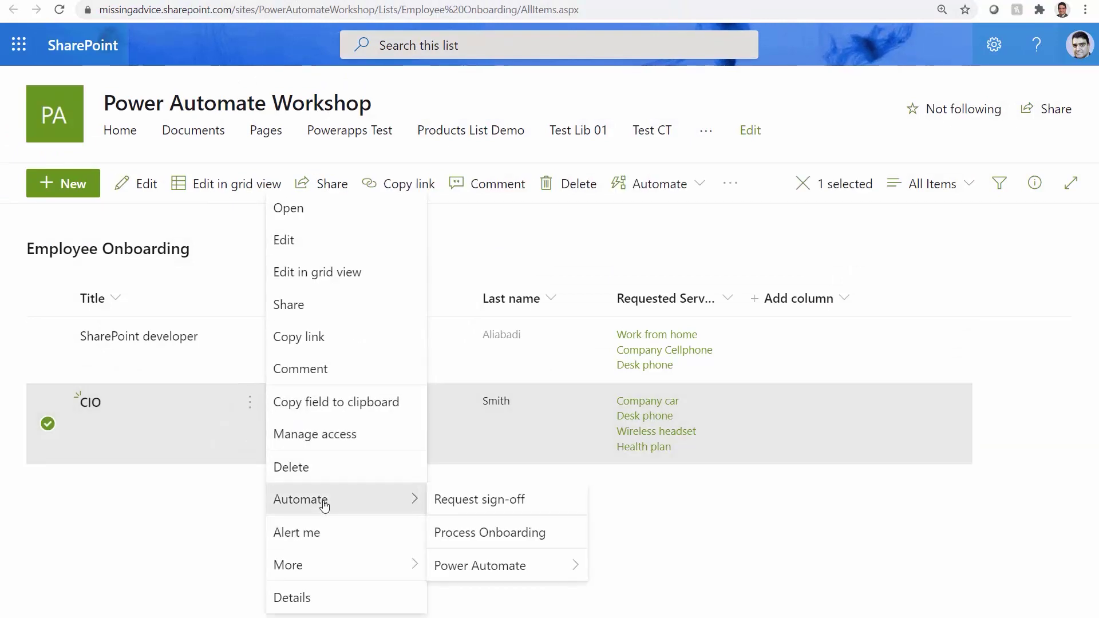
{"action": "left_click", "coordinate": [457, 533]}
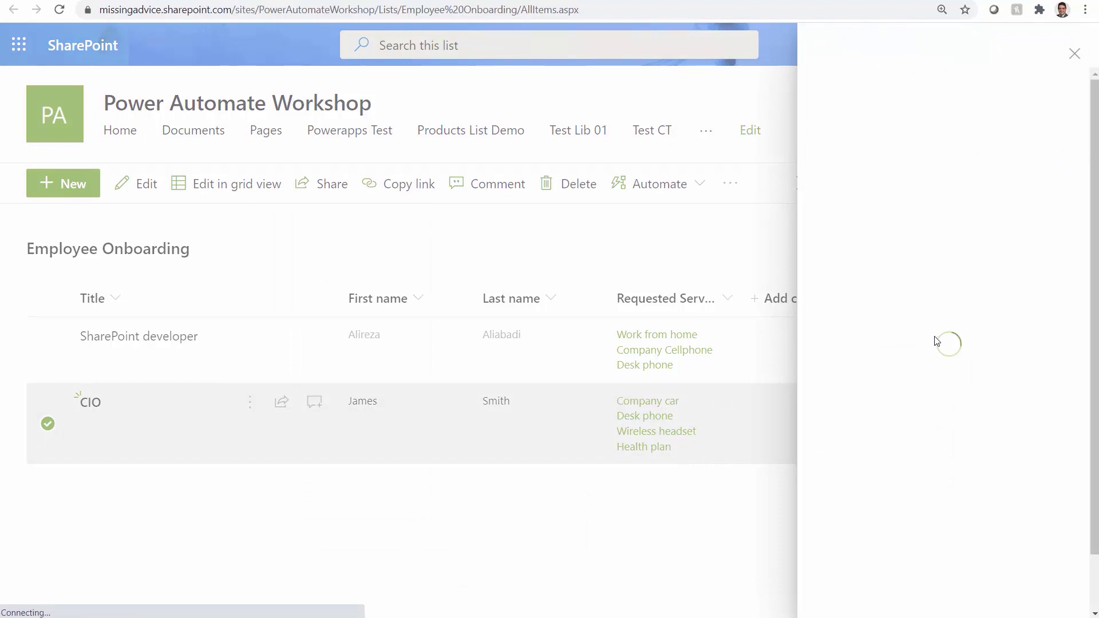
{"action": "left_click", "coordinate": [867, 589]}
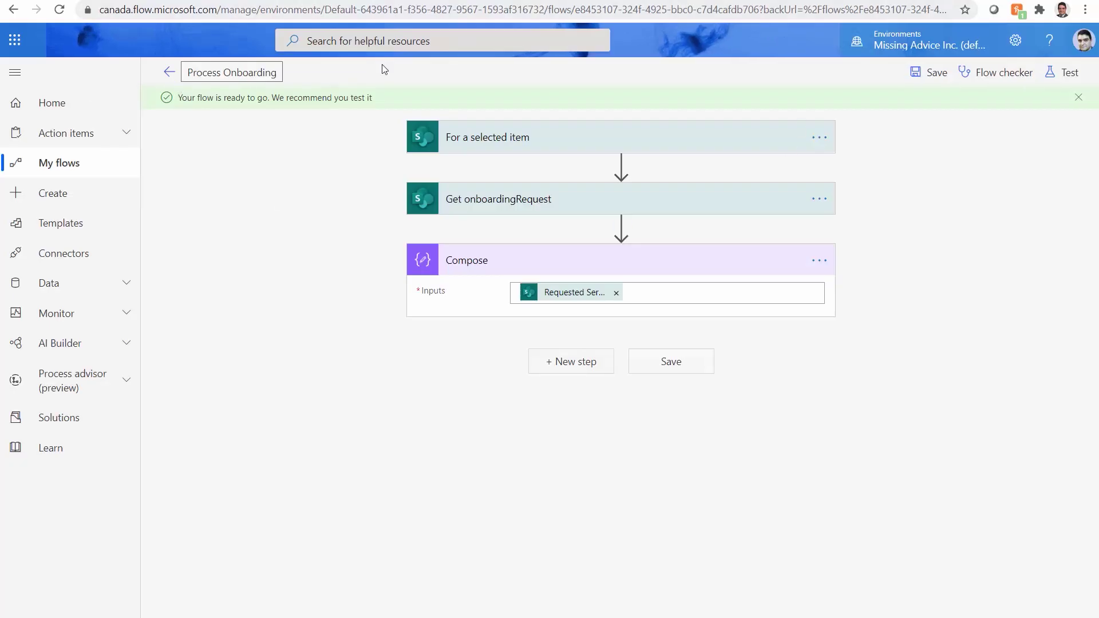
In Power Automate, open the latest Process Onboarding run and examine the array of requested services in the Compose inputs.
{"action": "left_click", "coordinate": [169, 71]}
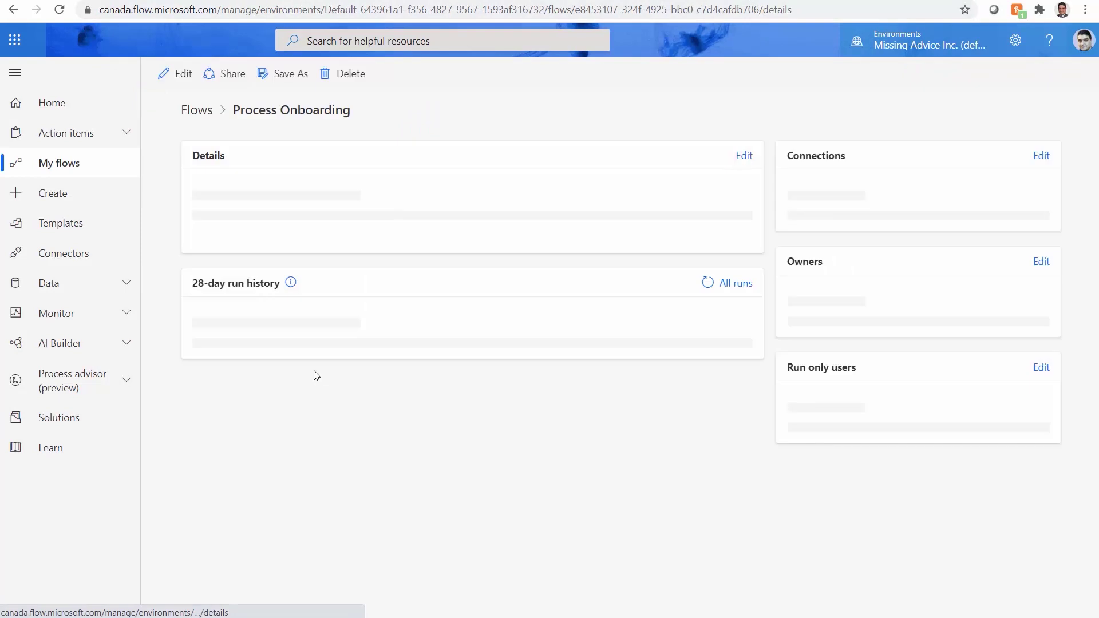
{"action": "left_click", "coordinate": [263, 517]}
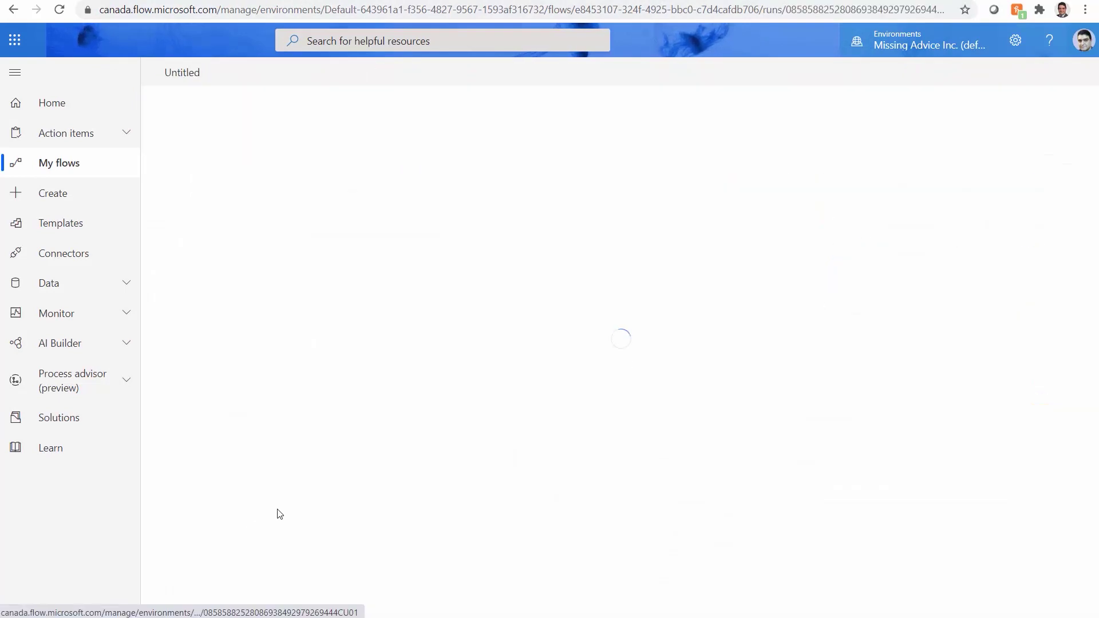
{"action": "left_click", "coordinate": [574, 273]}
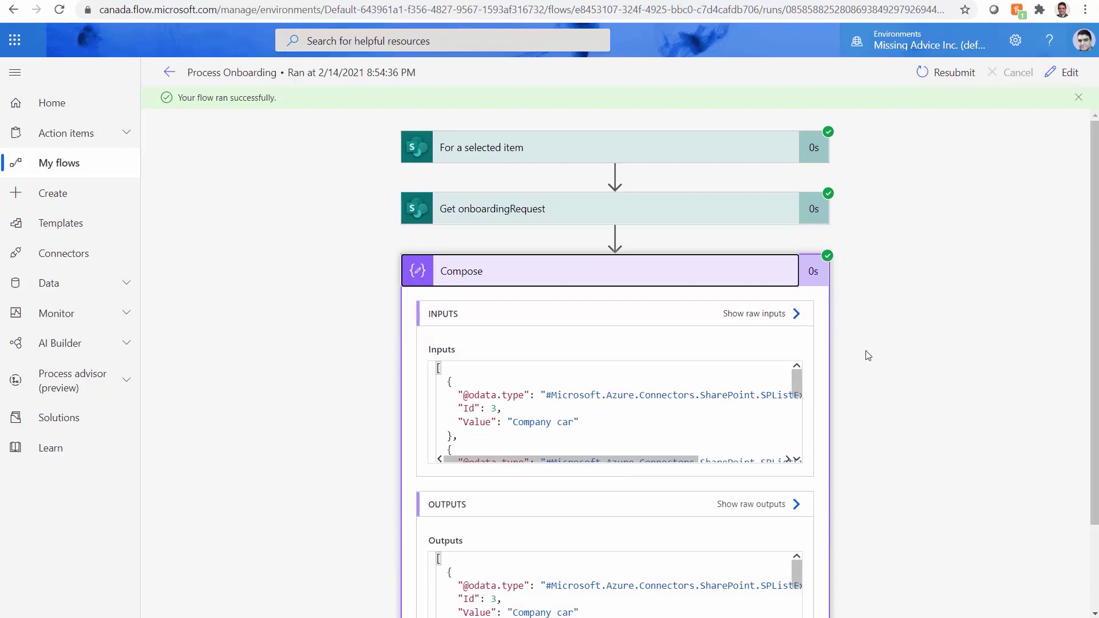
{"action": "left_click", "coordinate": [440, 369]}
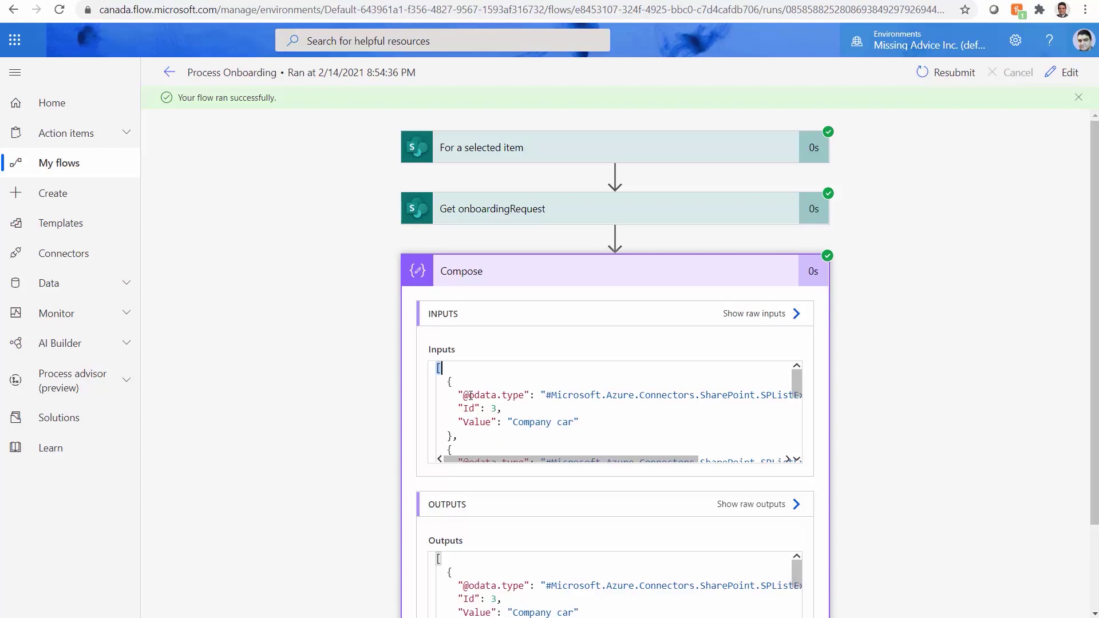
{"action": "left_click_drag", "start_coordinate": [449, 383], "coordinate": [476, 437]}
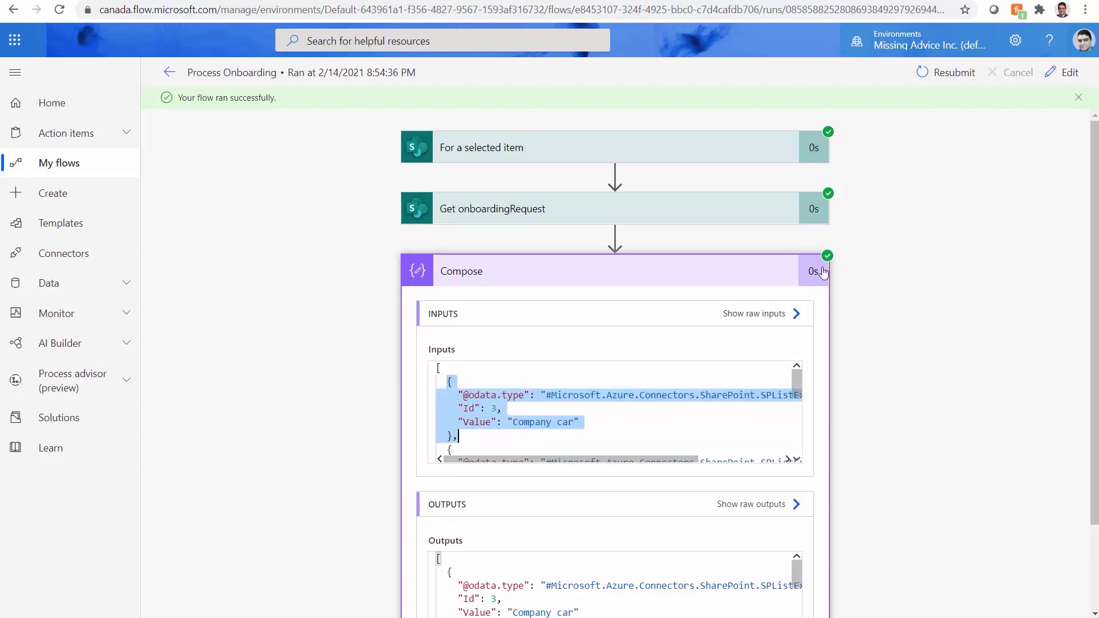
Reopen the Process Onboarding flow for editing and delete the Compose action.
{"action": "left_click", "coordinate": [1067, 73]}
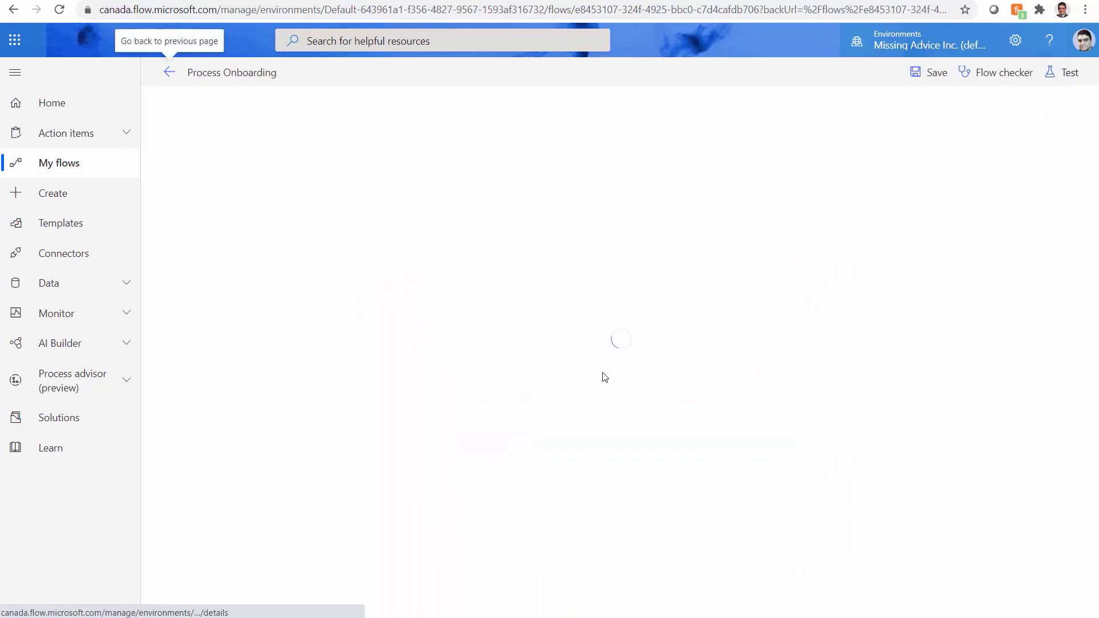
{"action": "left_click", "coordinate": [818, 240]}
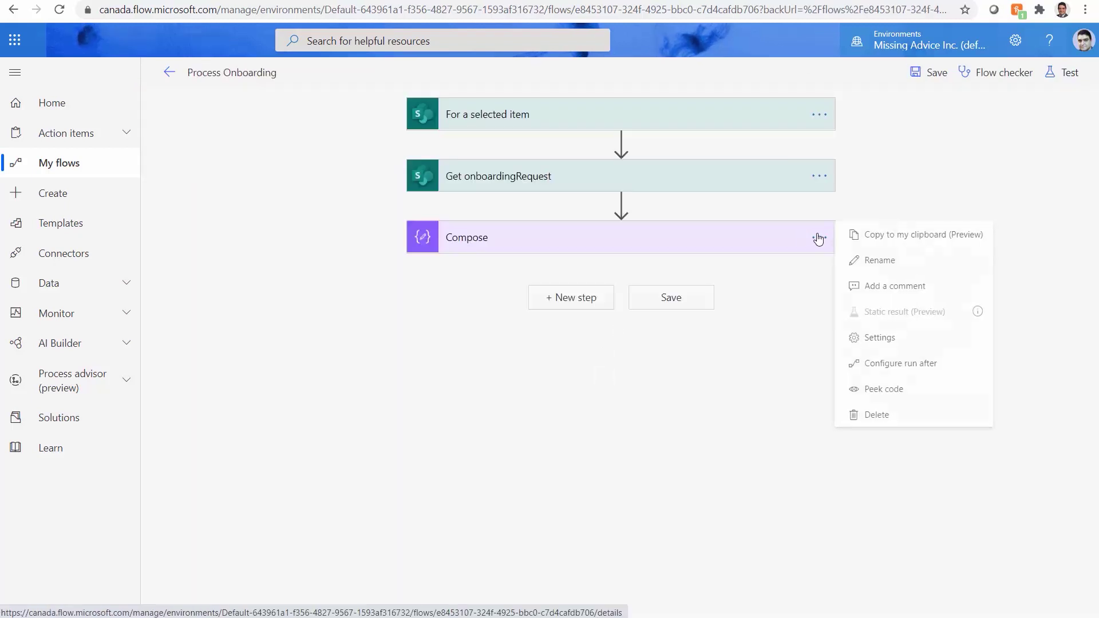
{"action": "left_click", "coordinate": [879, 416]}
{"action": "left_click", "coordinate": [560, 348]}
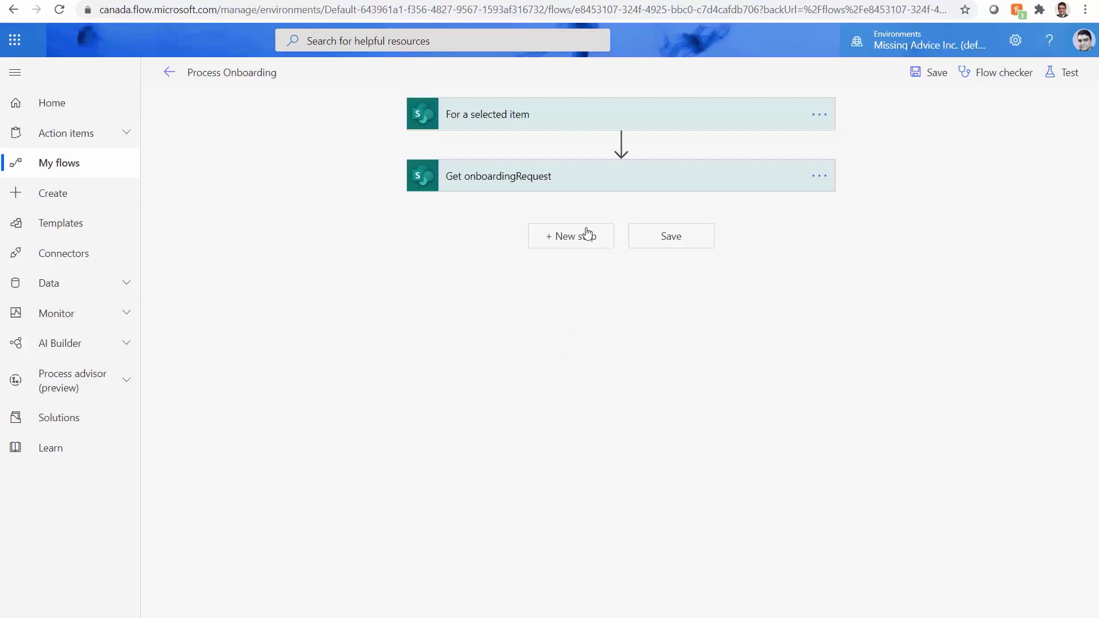
Add an Apply to each loop after Get onboardingRequest that iterates over its Requested Services output.
{"action": "left_click", "coordinate": [600, 238]}
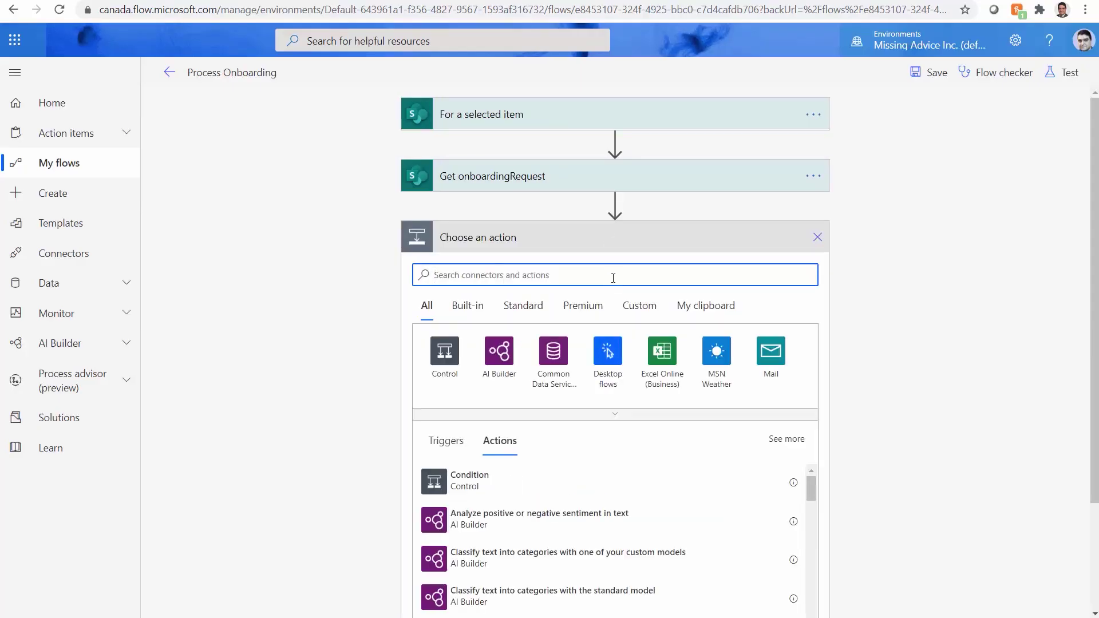
{"action": "type", "text": "Apply"}
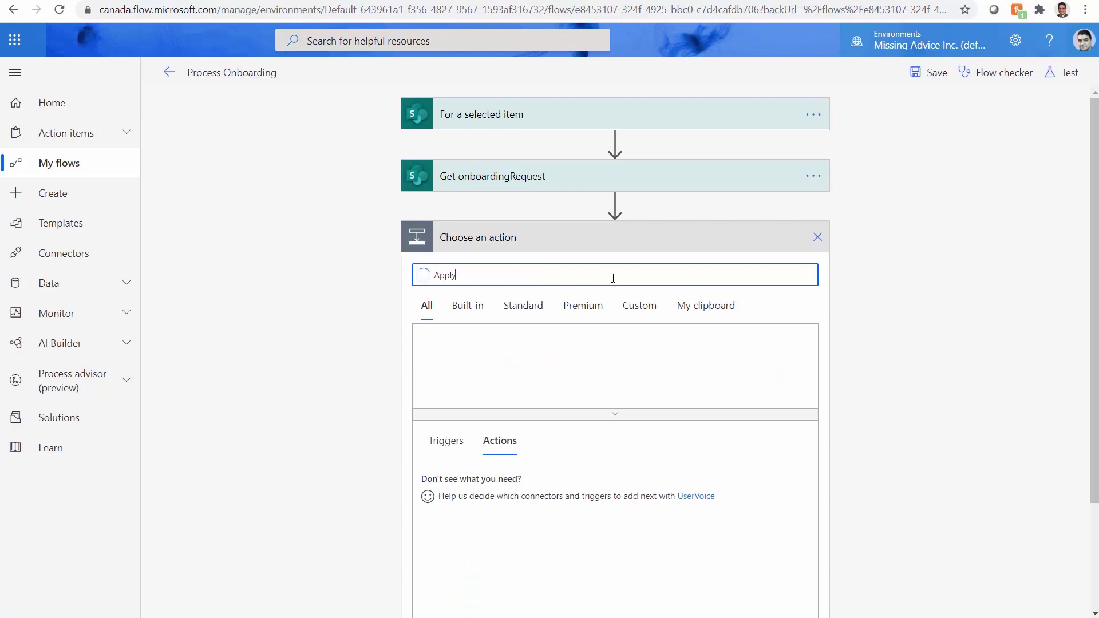
{"action": "left_click", "coordinate": [497, 475]}
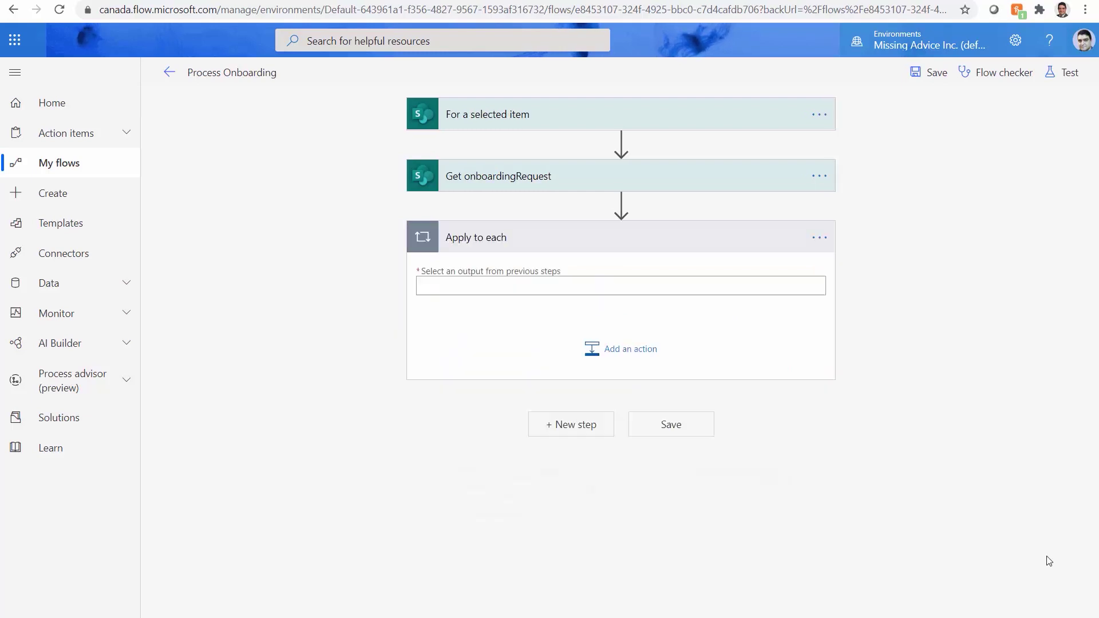
{"action": "left_click", "coordinate": [579, 284]}
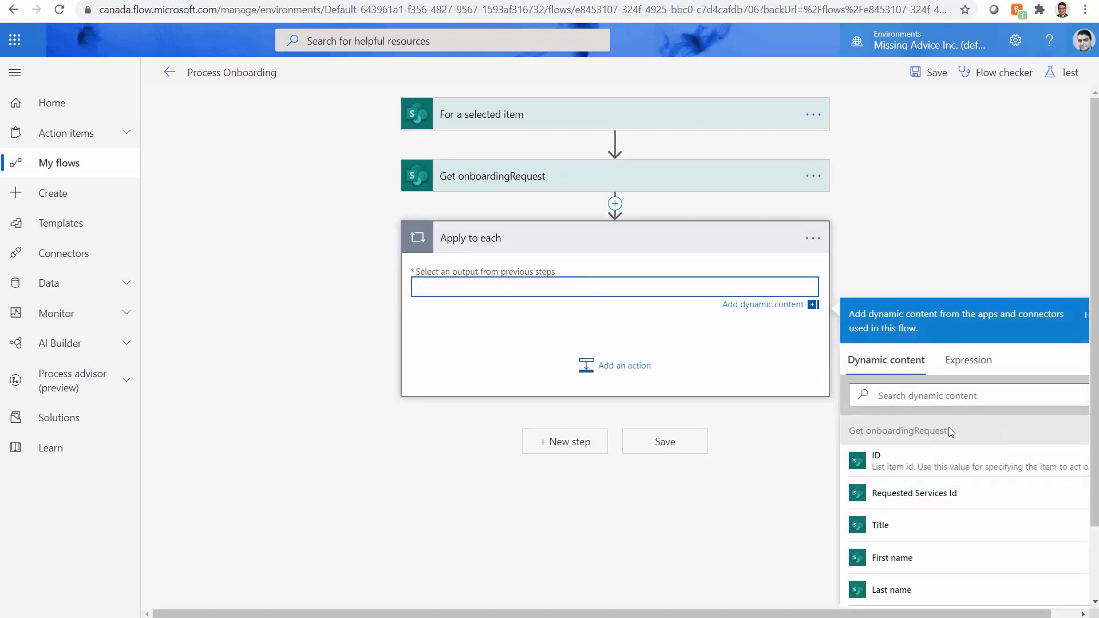
{"action": "left_click", "coordinate": [994, 395]}
{"action": "type", "text": "Req"}
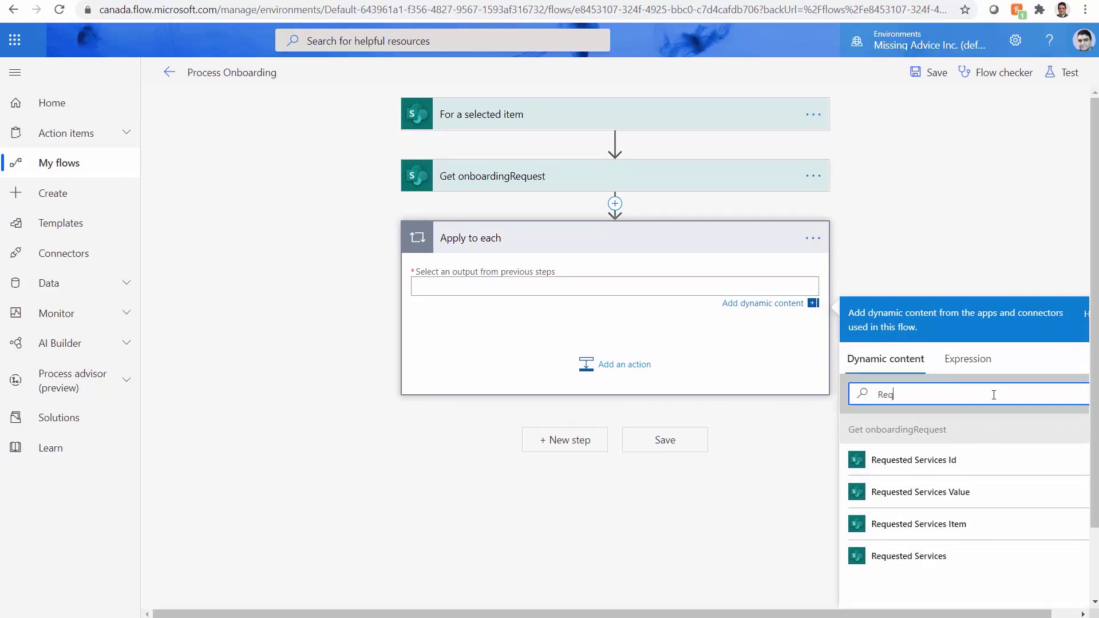
{"action": "left_click", "coordinate": [909, 556]}
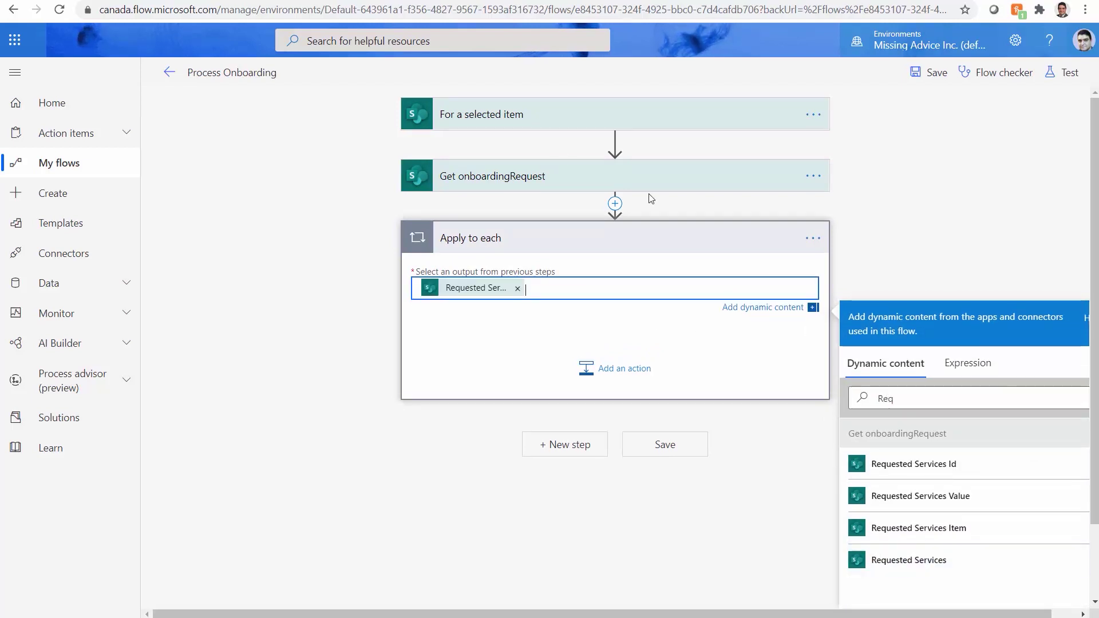
Rename the Apply to each loop as Send all approval requests.
{"action": "left_click", "coordinate": [810, 244]}
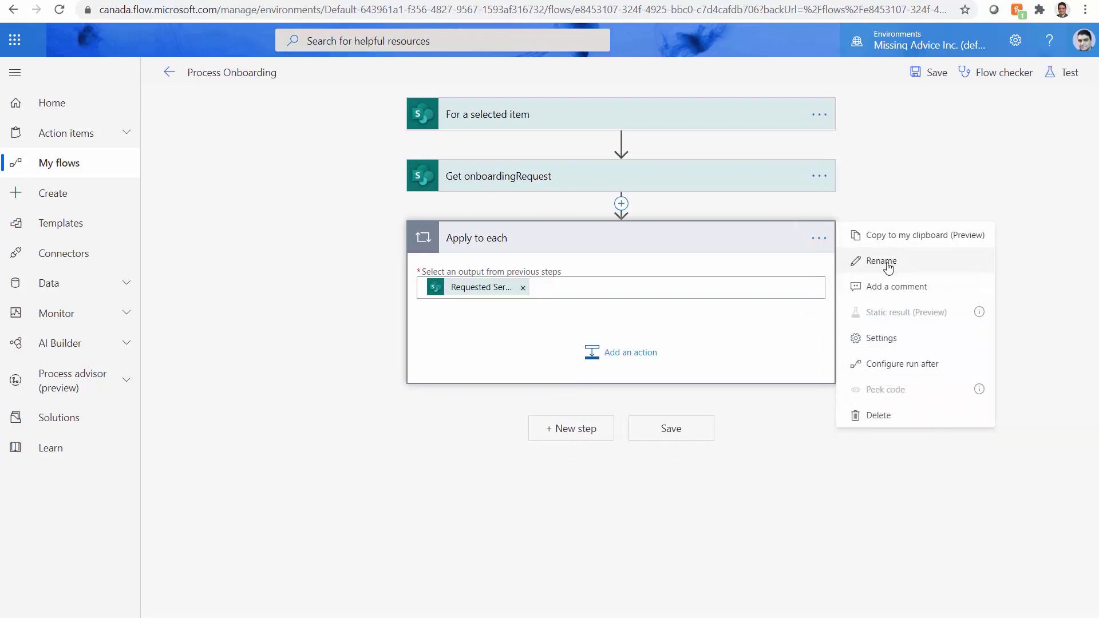
{"action": "left_click", "coordinate": [880, 259]}
{"action": "type", "text": "Ser"}
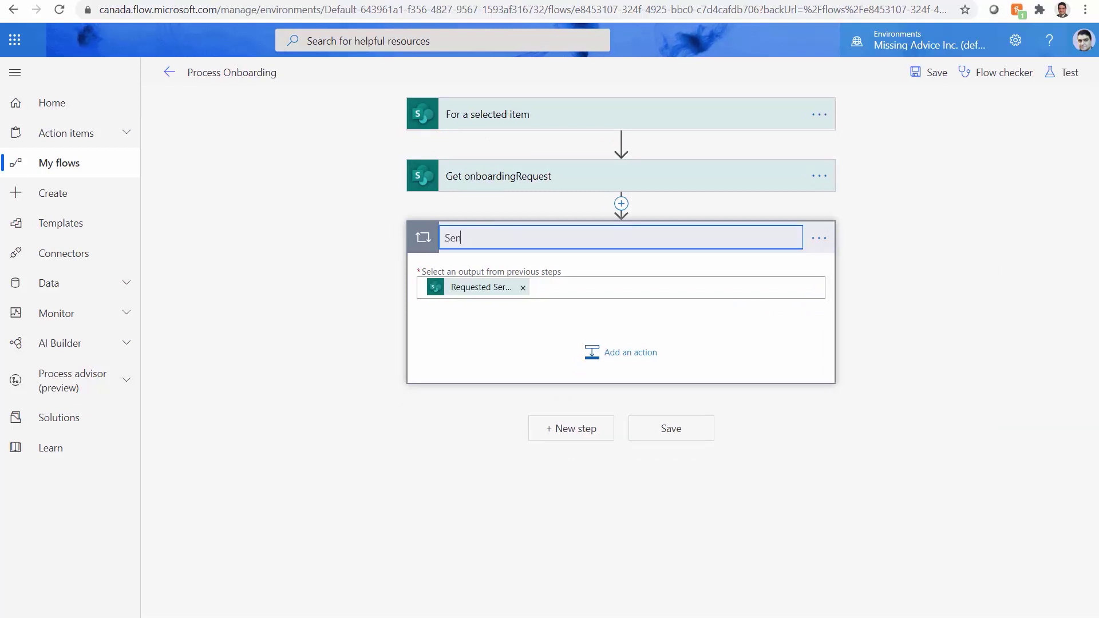
{"action": "type", "text": "d all approval requests"}
{"action": "left_click", "coordinate": [472, 363]}
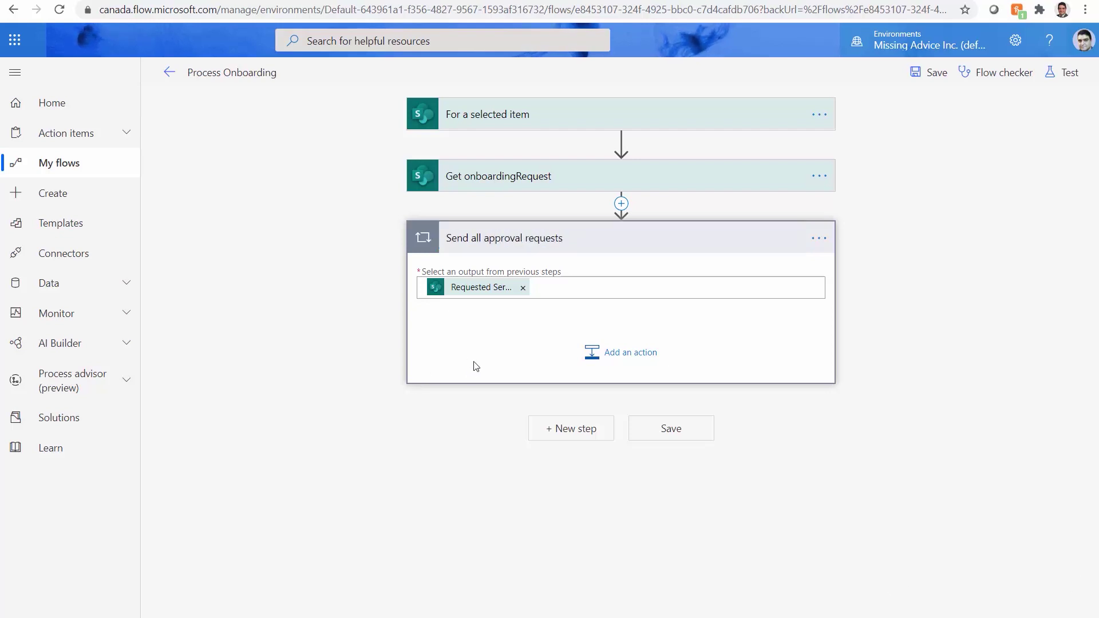
Add a Create an approval action inside the Send all approval requests loop and rename it Send Approval Request.
{"action": "left_click", "coordinate": [626, 357]}
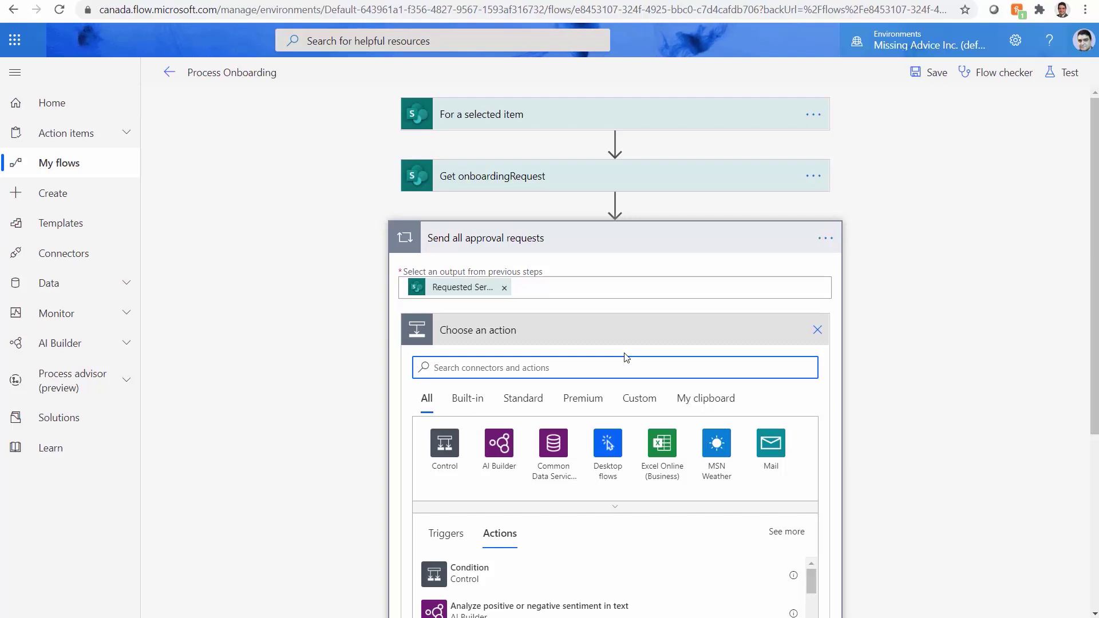
{"action": "type", "text": "Appro"}
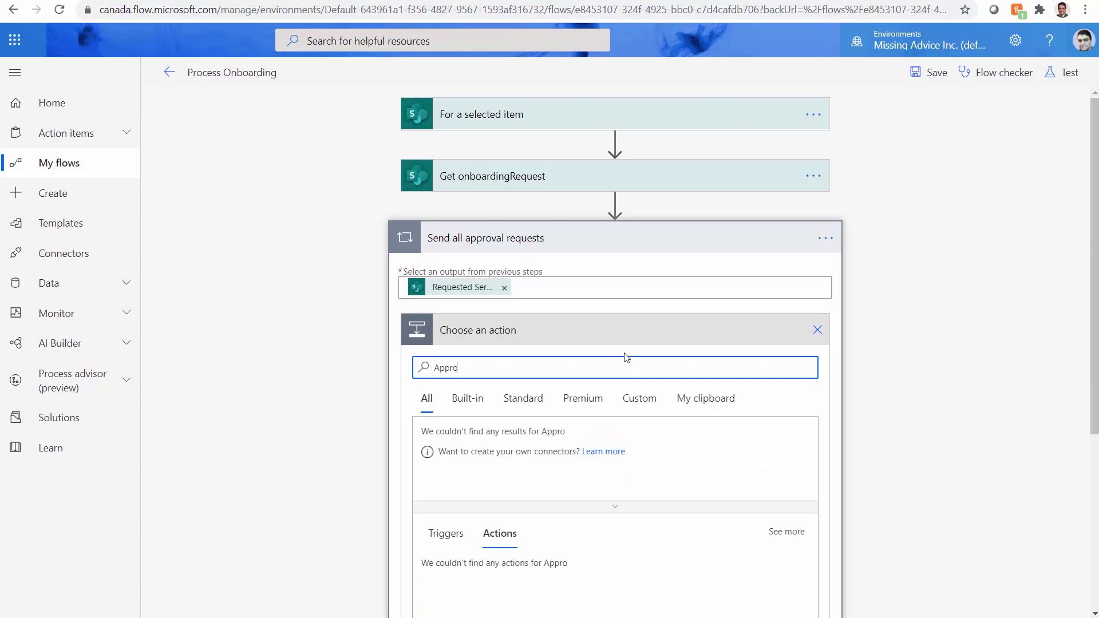
{"action": "left_click", "coordinate": [485, 570]}
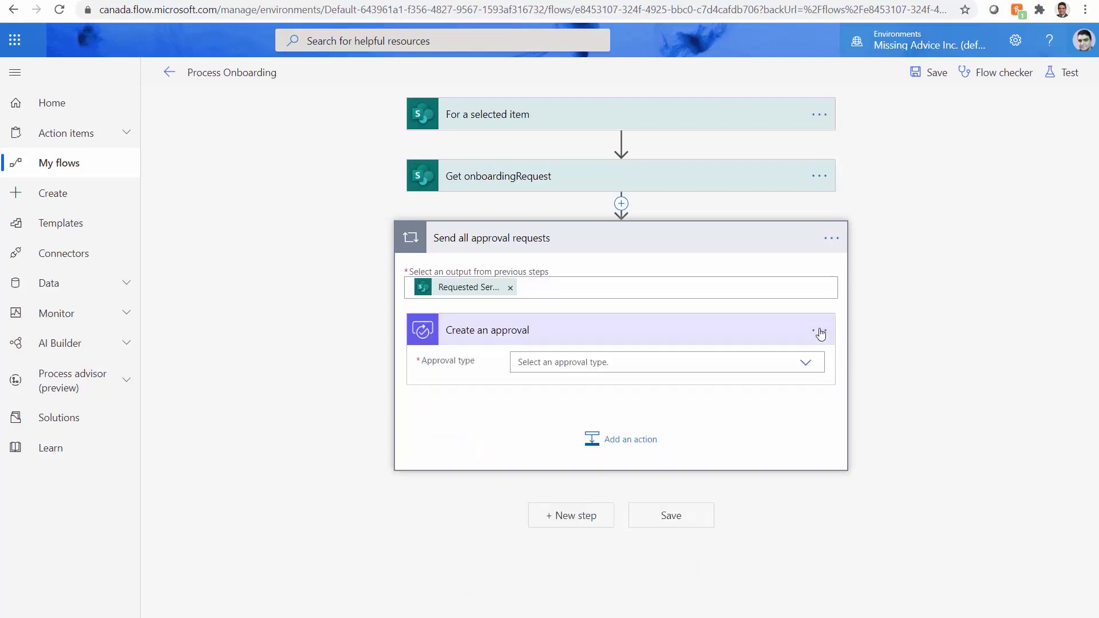
{"action": "left_click", "coordinate": [819, 330]}
{"action": "left_click", "coordinate": [861, 352]}
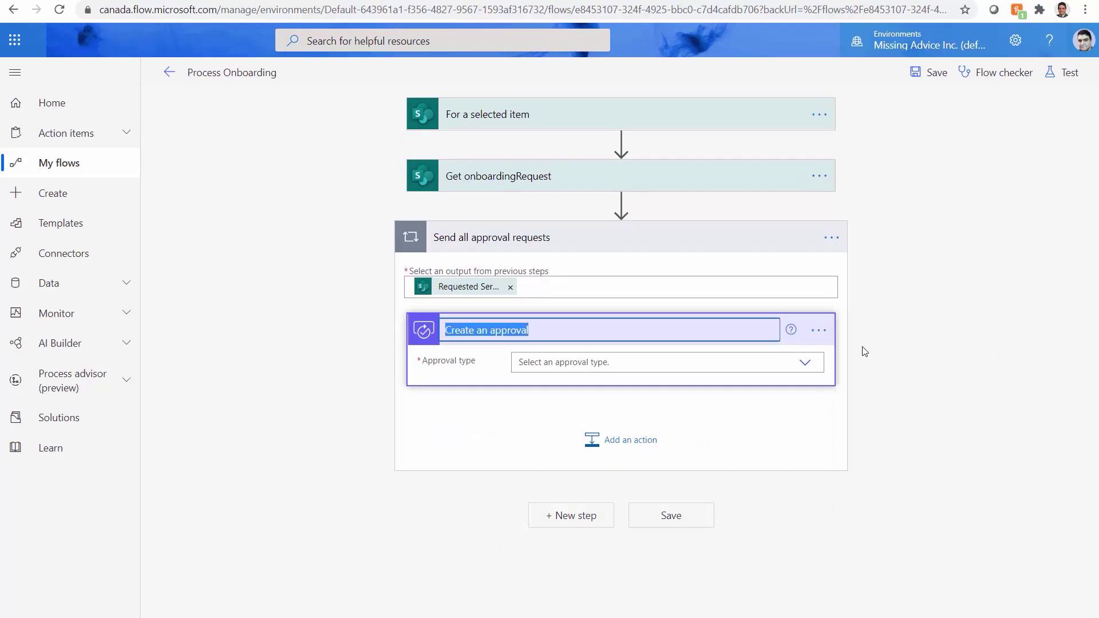
{"action": "type", "text": "Send"}
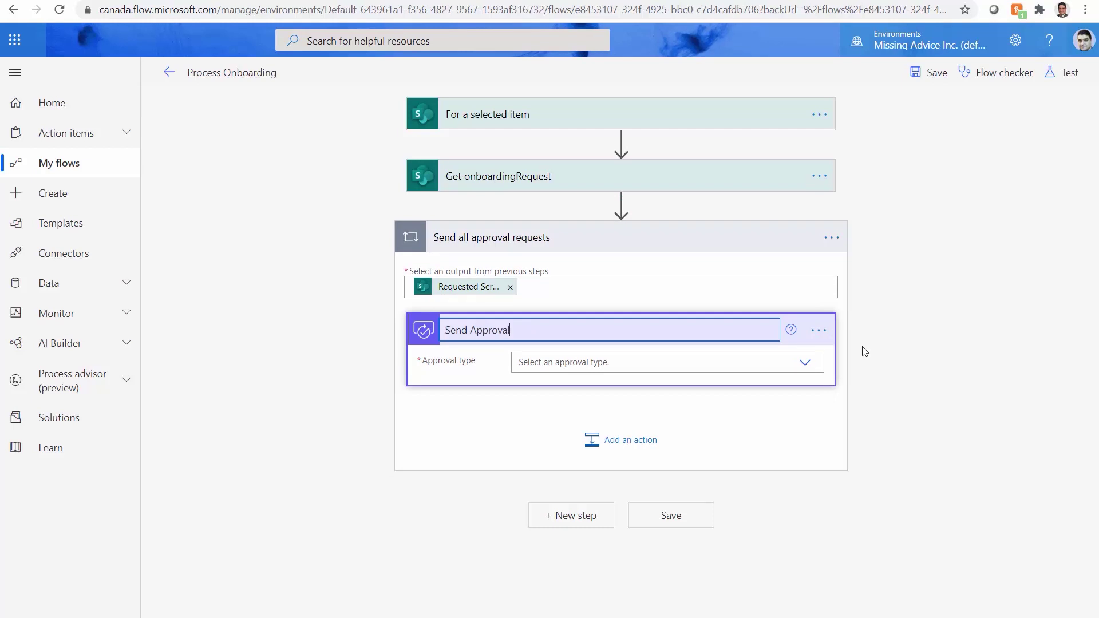
{"action": "type", "text": " Approval Request"}
{"action": "left_click", "coordinate": [811, 439]}
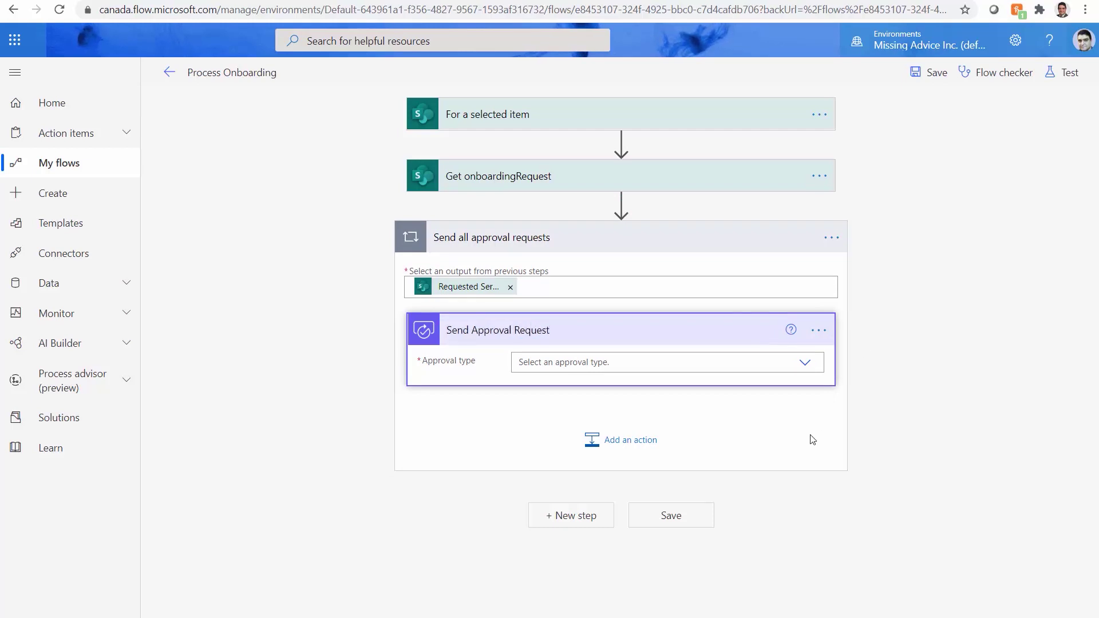
Set the approval type to Approve/Reject - First to respond and the title to "Request for onboarding" followed by First name and Last name.
{"action": "left_click", "coordinate": [804, 362]}
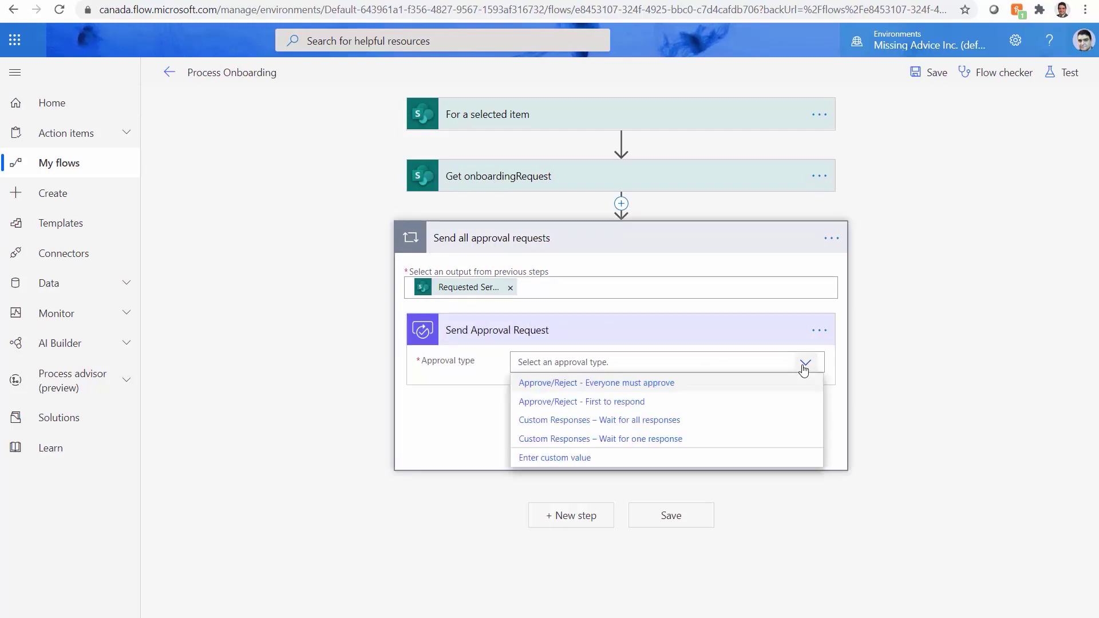
{"action": "left_click", "coordinate": [594, 408]}
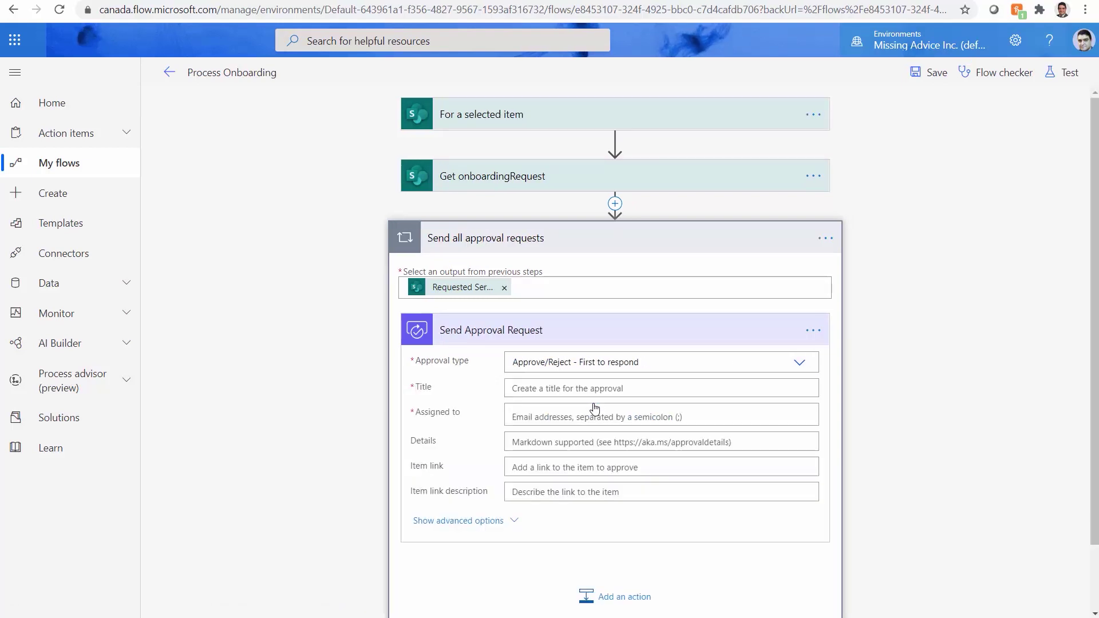
{"action": "left_click", "coordinate": [554, 389]}
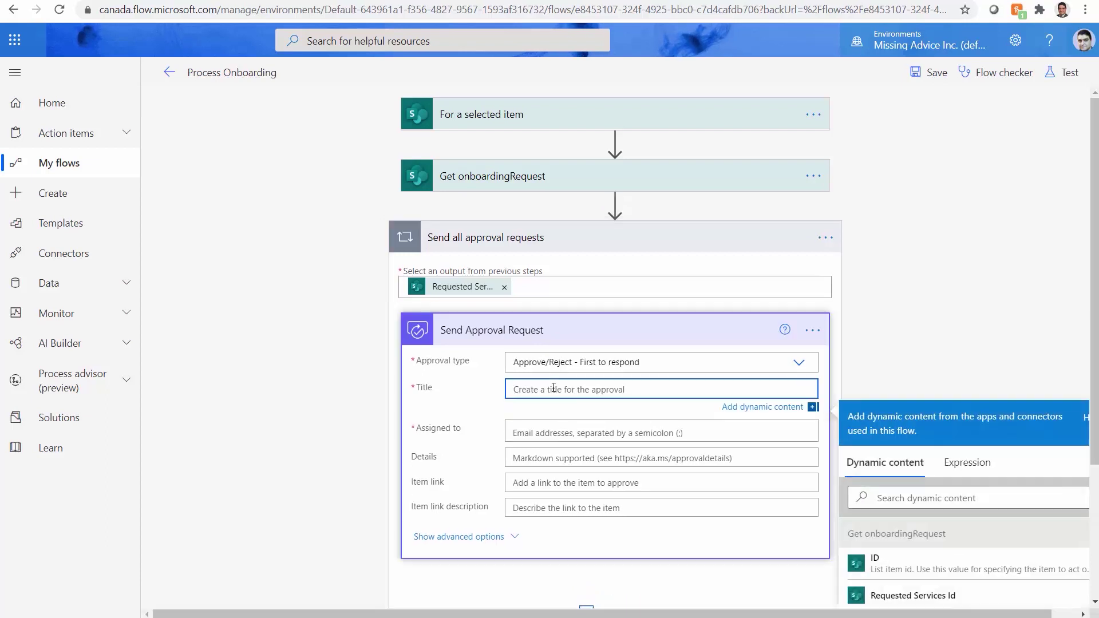
{"action": "type", "text": "Request for onboarding"}
{"action": "left_click", "coordinate": [912, 498]}
{"action": "type", "text": "First"}
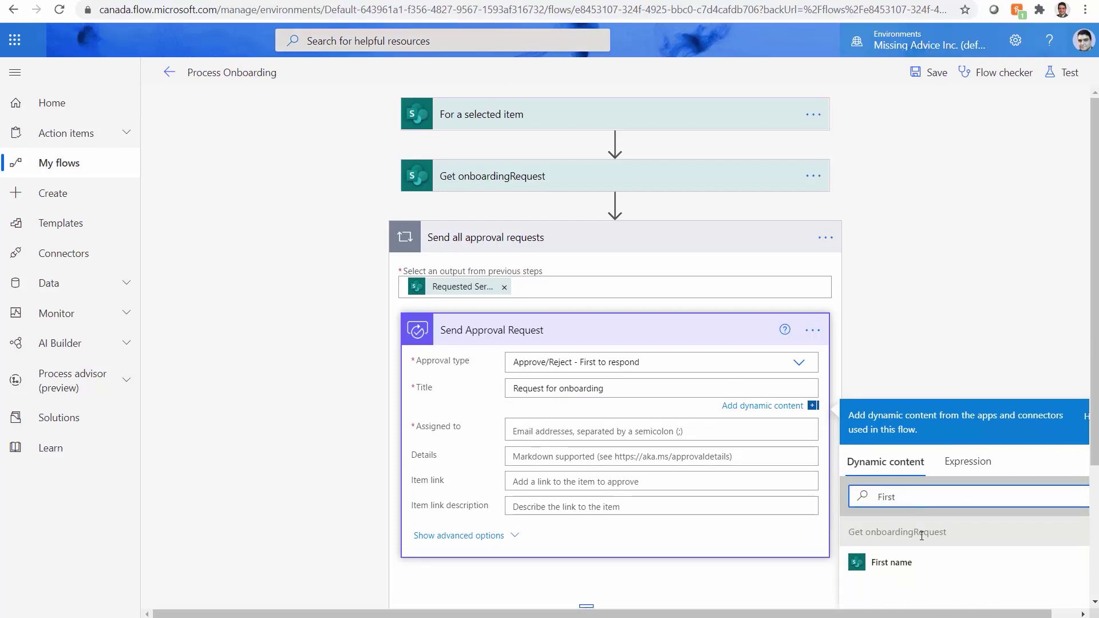
{"action": "left_click", "coordinate": [895, 562]}
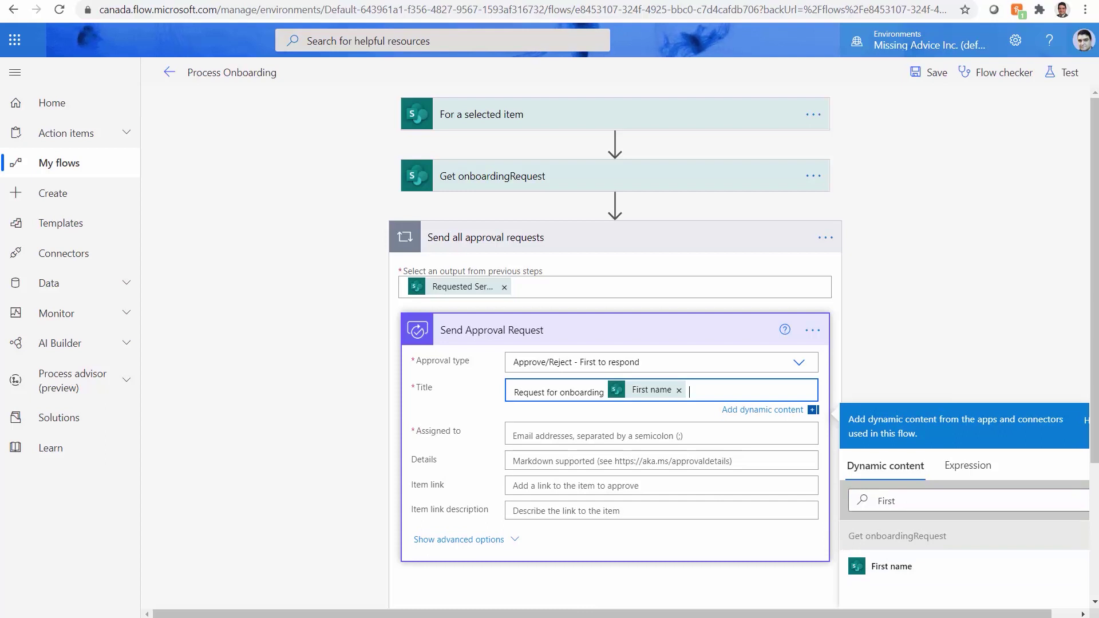
{"action": "double_click", "coordinate": [903, 502]}
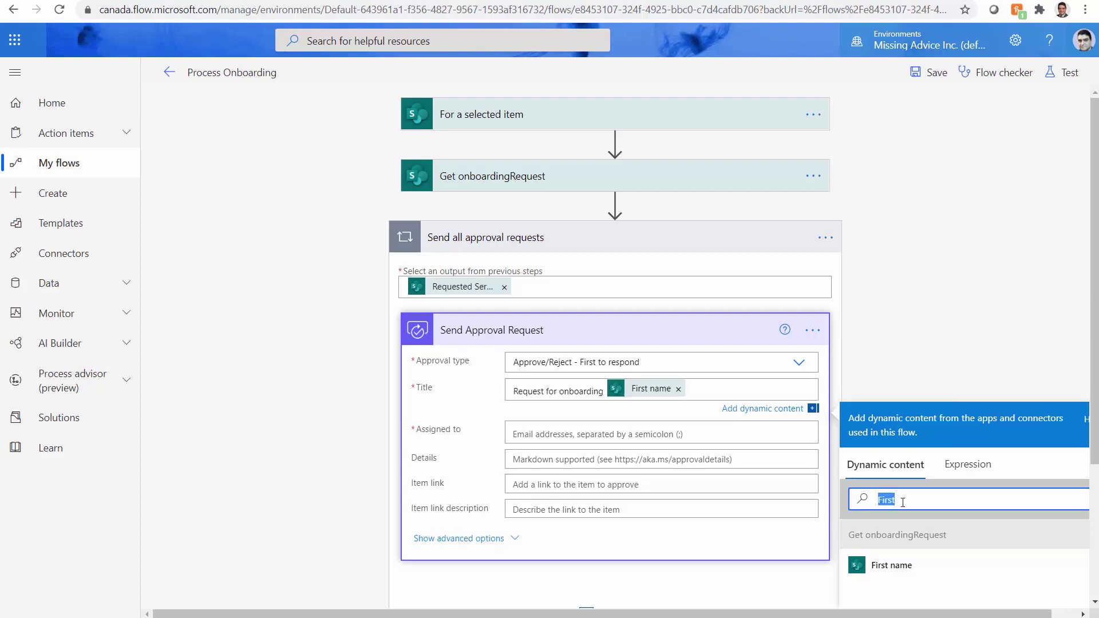
{"action": "type", "text": "Last"}
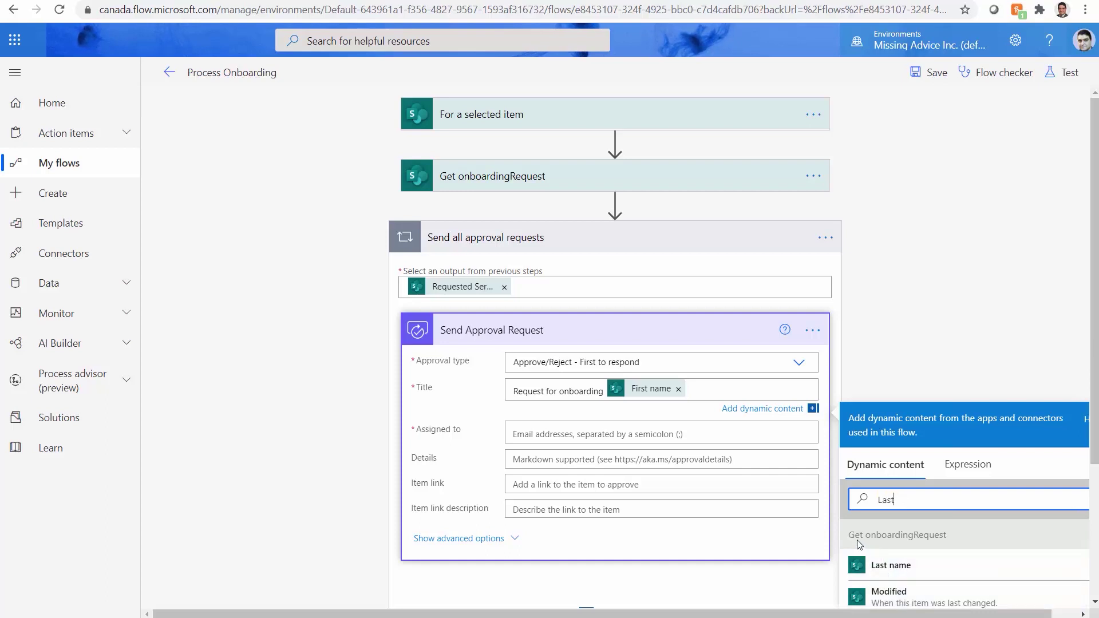
{"action": "left_click", "coordinate": [890, 568]}
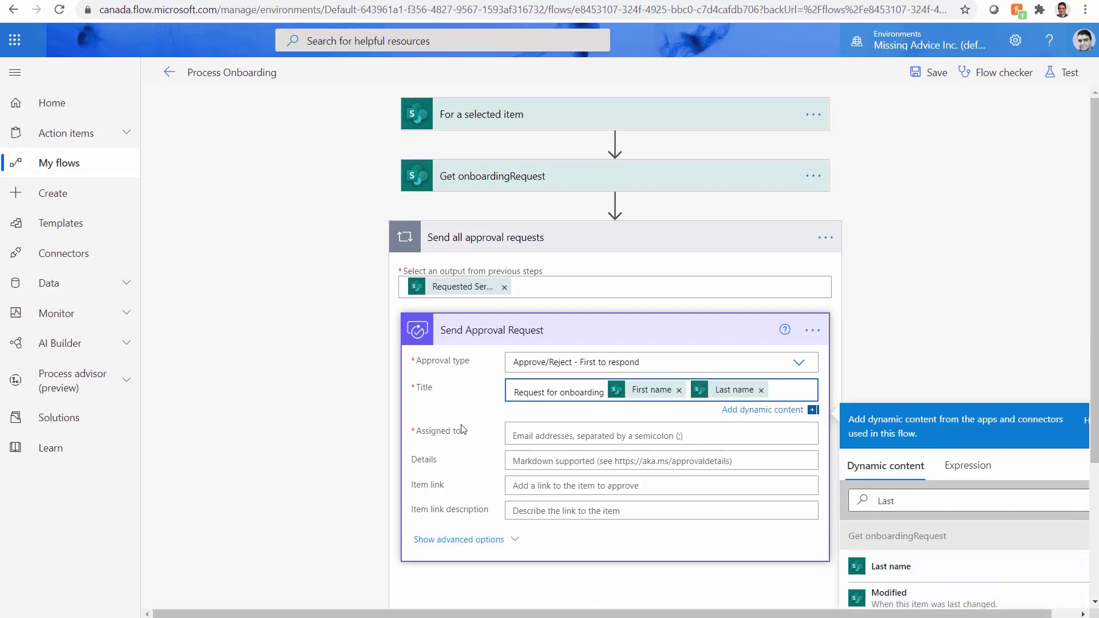
Add a SharePoint Get item action after Send Approval Request inside the loop.
{"action": "left_click", "coordinate": [647, 428]}
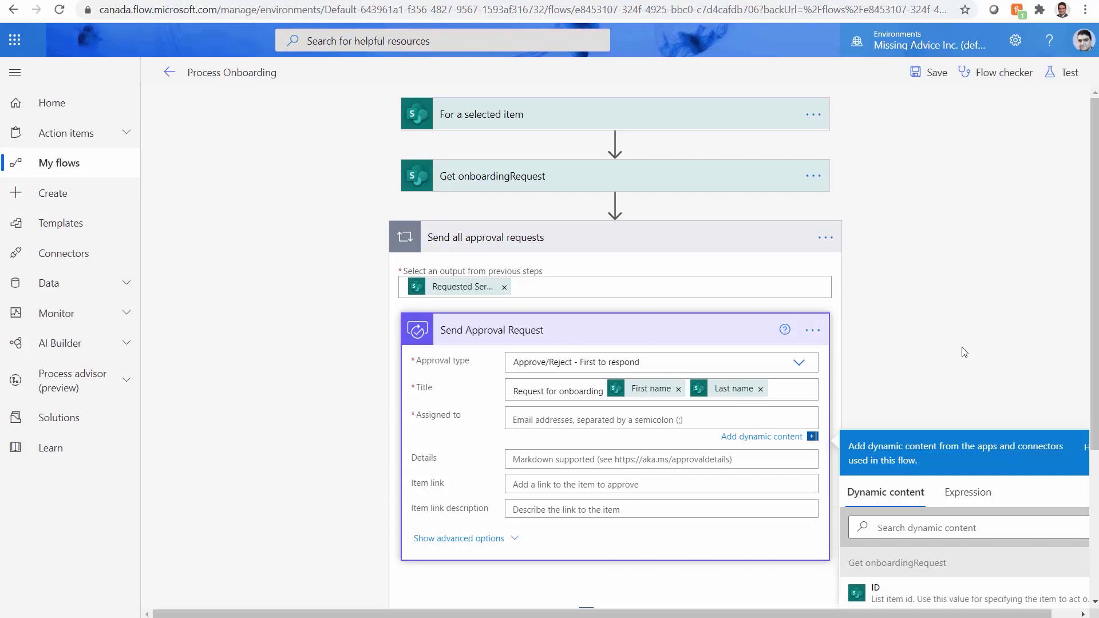
{"action": "scroll", "coordinate": [963, 360], "scroll_direction": "down", "scroll_amount": 4}
{"action": "scroll", "coordinate": [736, 432], "scroll_direction": "up", "scroll_amount": 1}
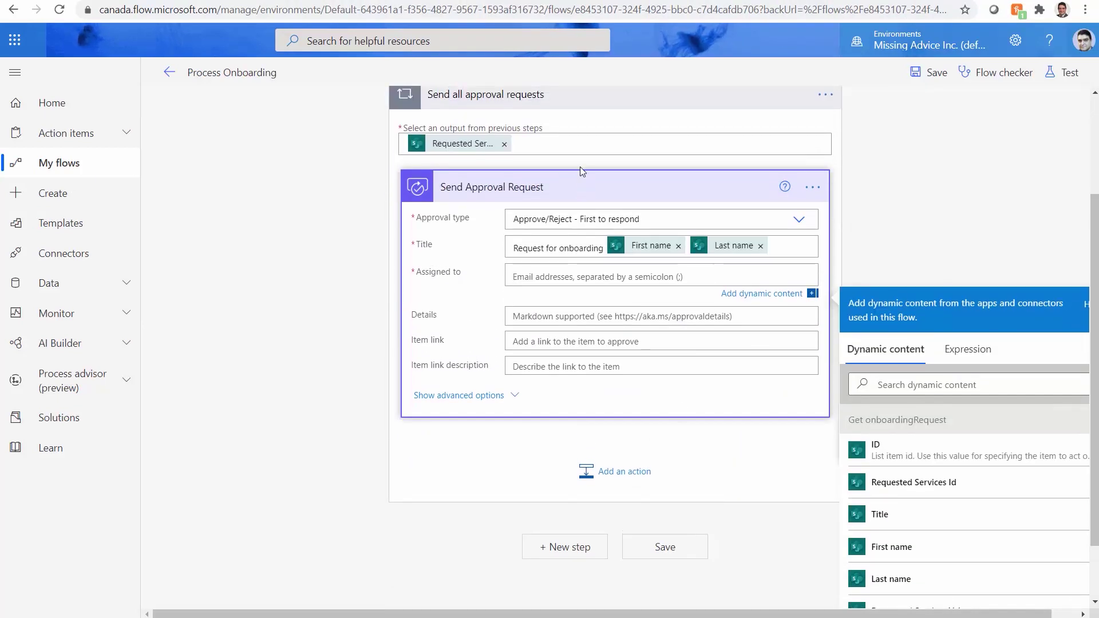
{"action": "left_click", "coordinate": [603, 165]}
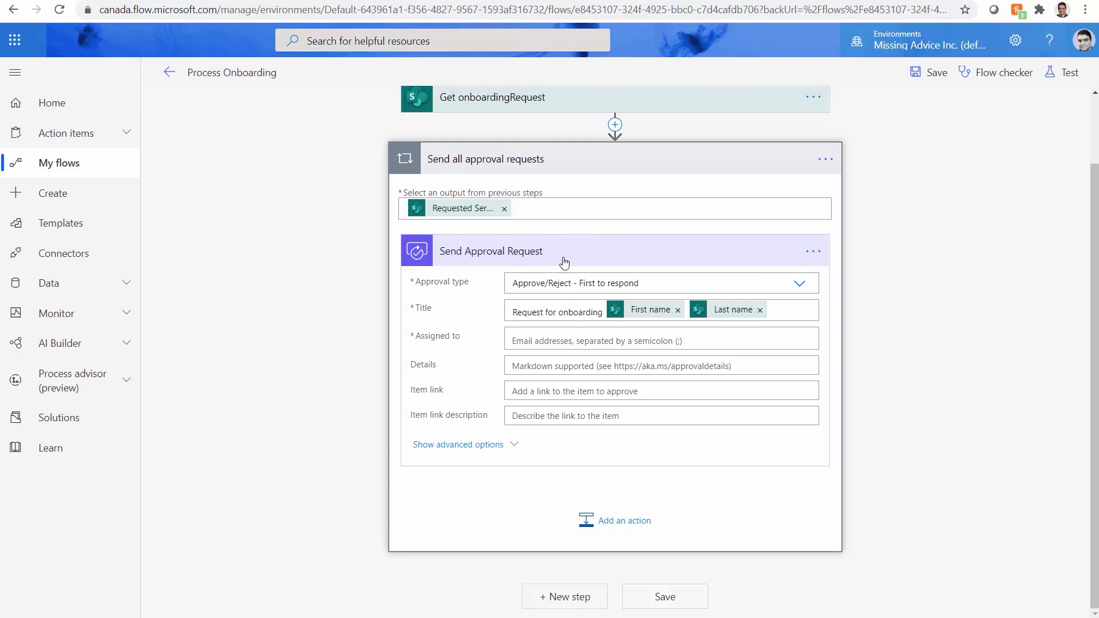
{"action": "left_click", "coordinate": [633, 529]}
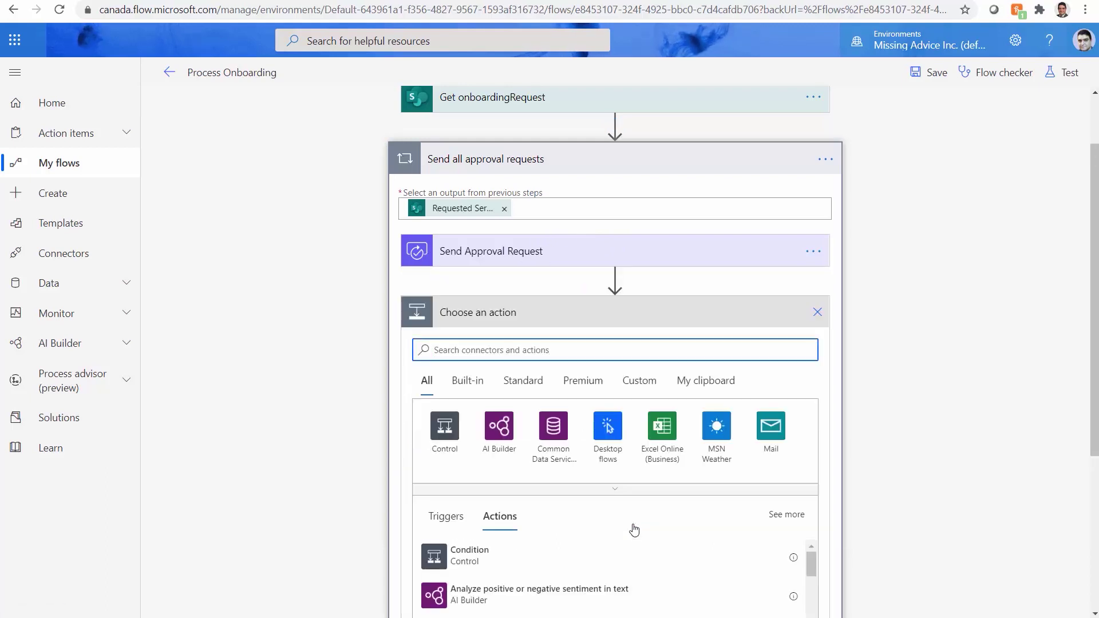
{"action": "type", "text": "Get item"}
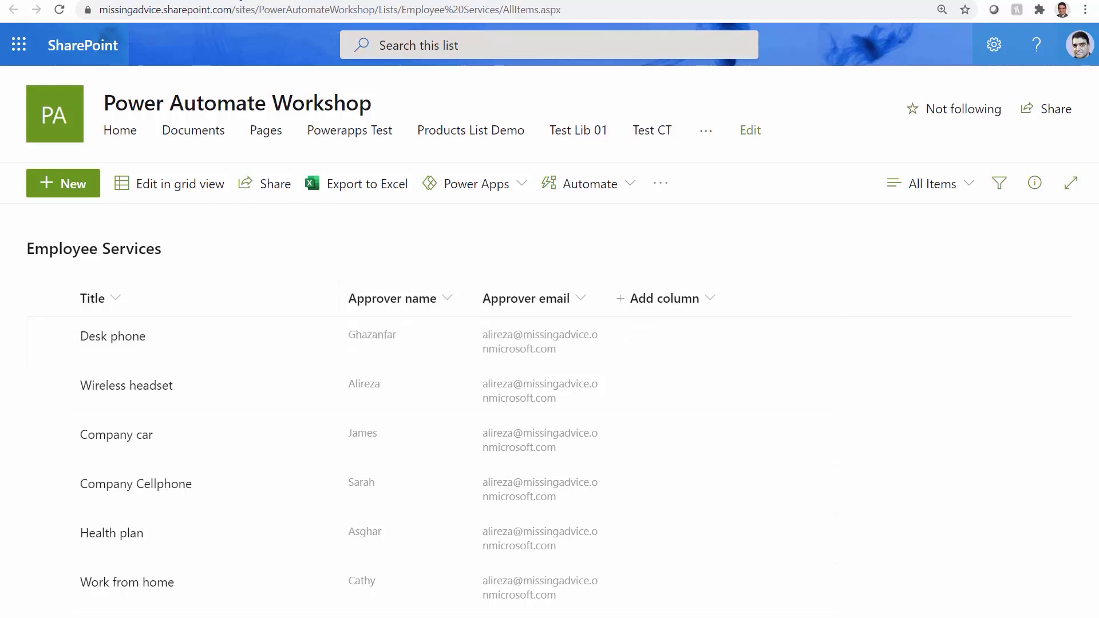
{"action": "left_click", "coordinate": [738, 1]}
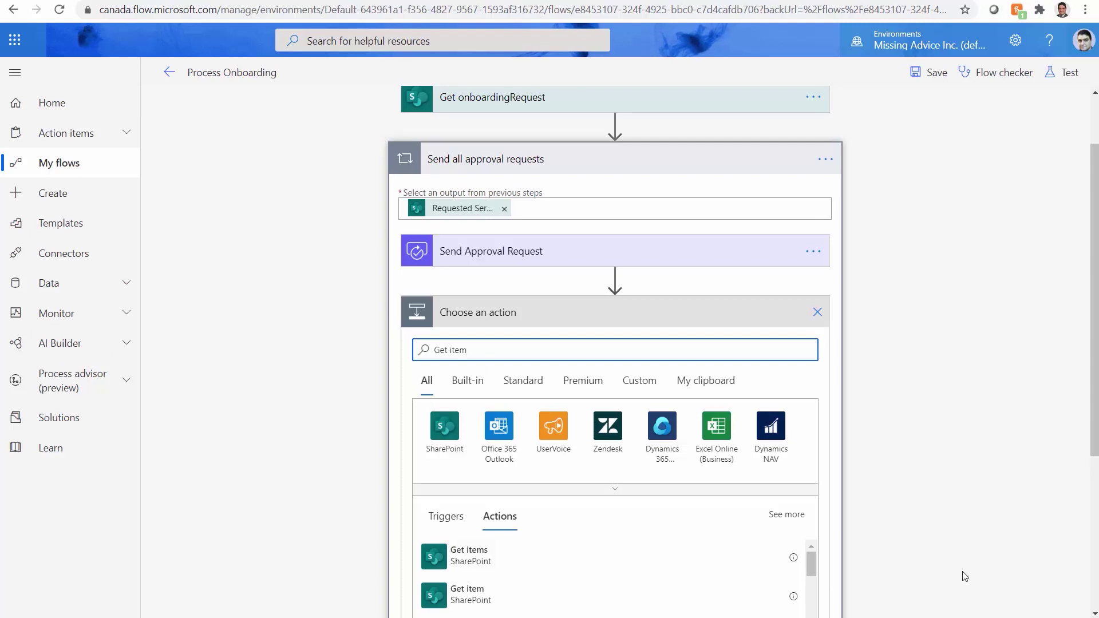
{"action": "scroll", "coordinate": [848, 545], "scroll_direction": "down", "scroll_amount": 2}
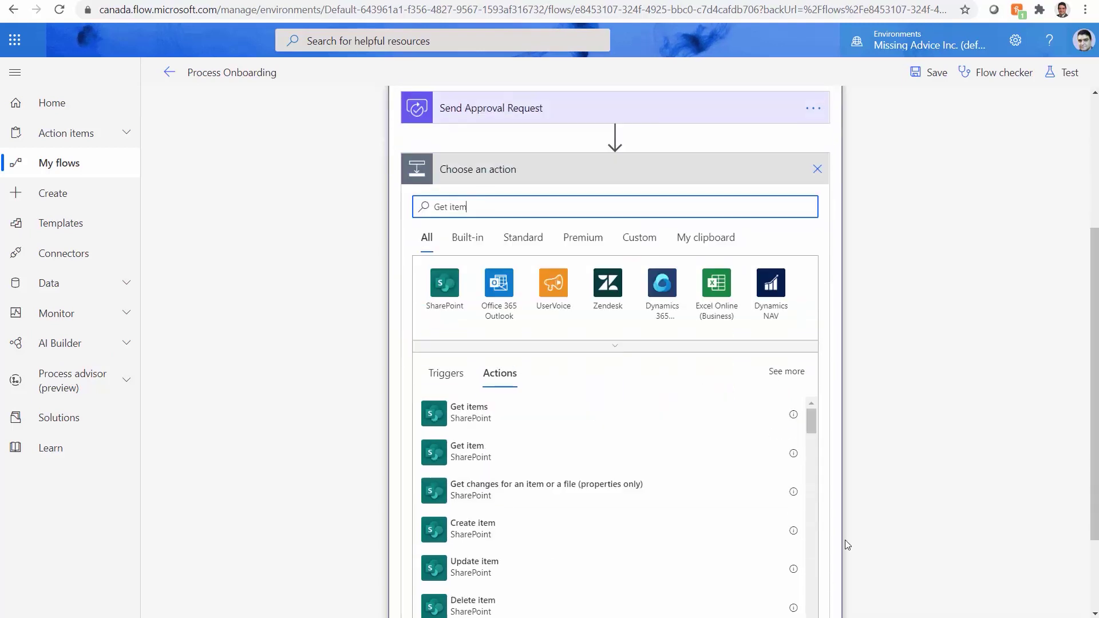
{"action": "left_click", "coordinate": [456, 451]}
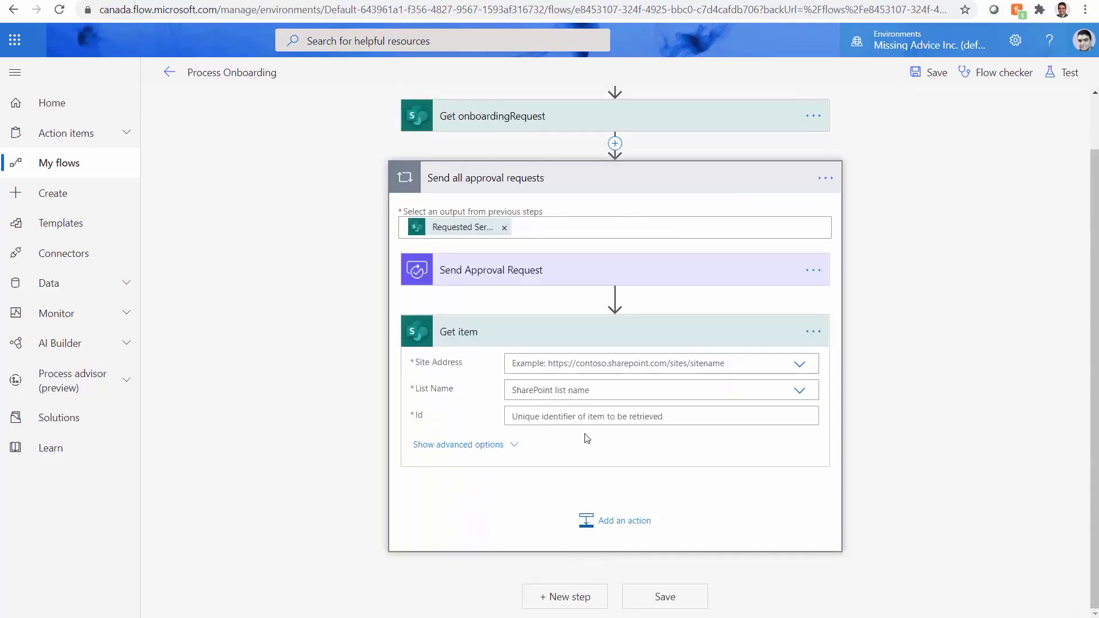
Rename the Get item action as Get service and reorder the loop so that it runs before Send Approval Request.
{"action": "left_click", "coordinate": [812, 332]}
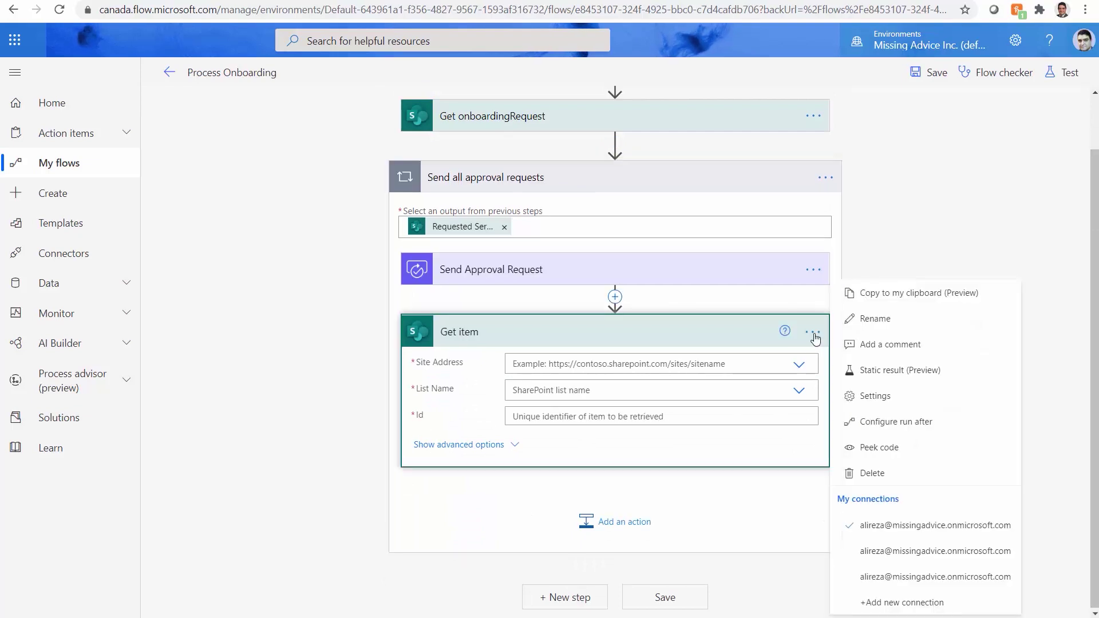
{"action": "left_click", "coordinate": [870, 316]}
{"action": "key", "text": "End"}
{"action": "key", "text": "ctrl+shift+Left"}
{"action": "type", "text": "s"}
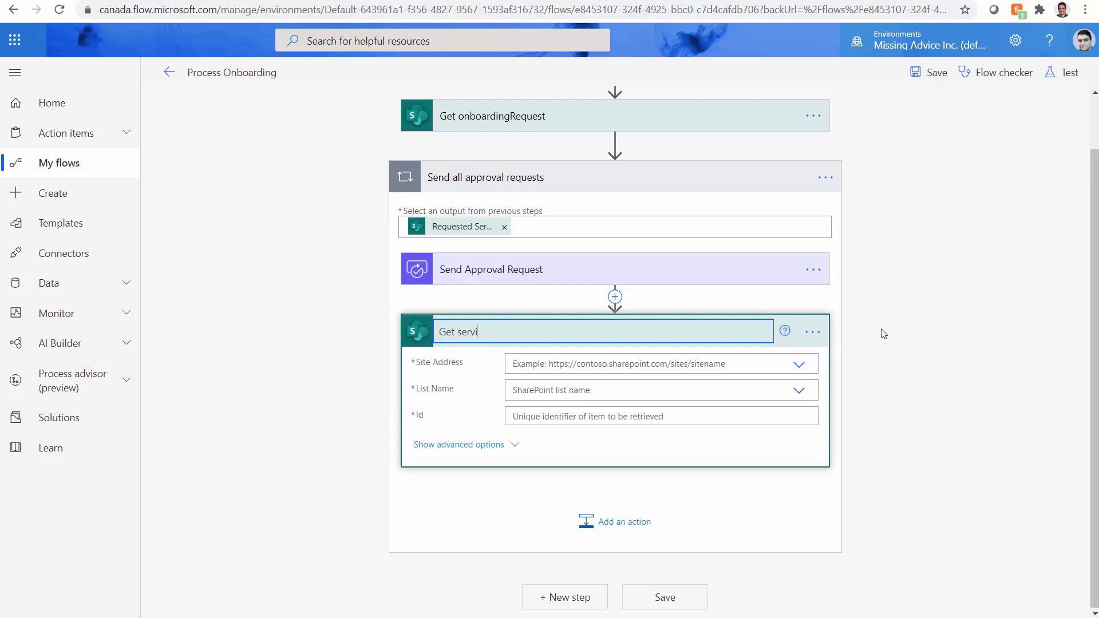
{"action": "key", "text": "Return"}
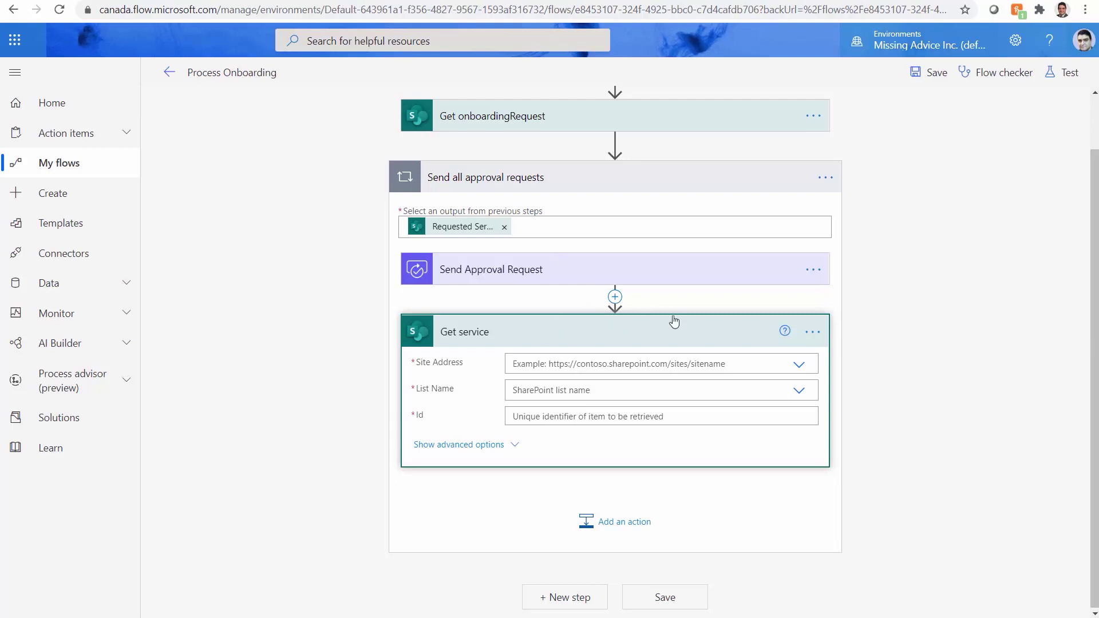
{"action": "left_click_drag", "start_coordinate": [607, 324], "coordinate": [645, 538]}
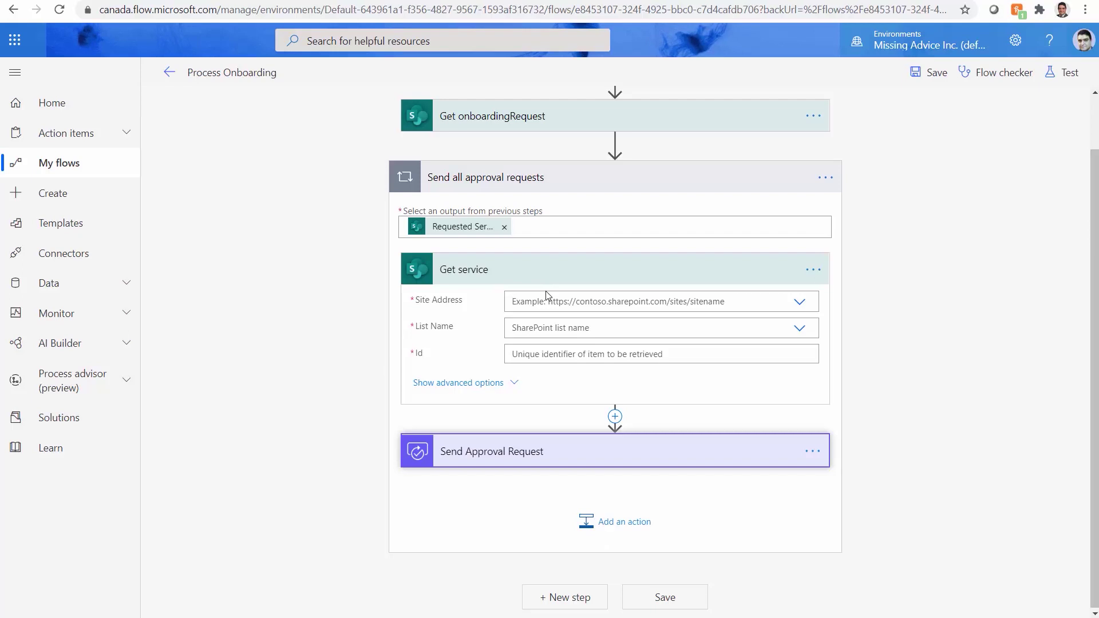
Configure Get service with the Power Automate Workshop site, the Employee Services list and Requested Services Id as the item Id.
{"action": "left_click", "coordinate": [789, 306]}
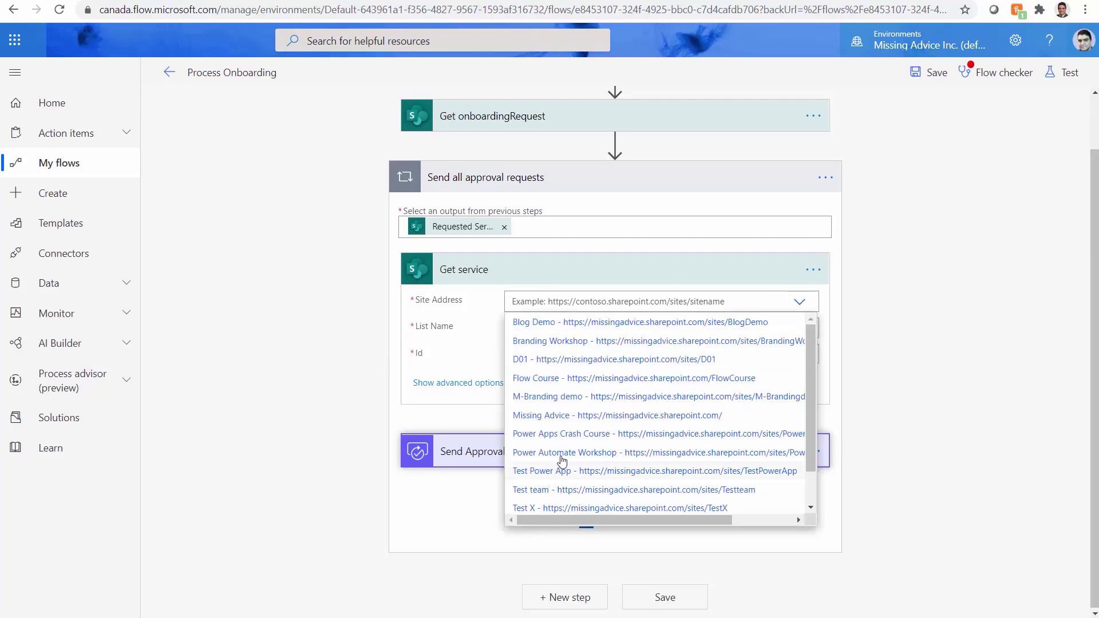
{"action": "left_click", "coordinate": [561, 454]}
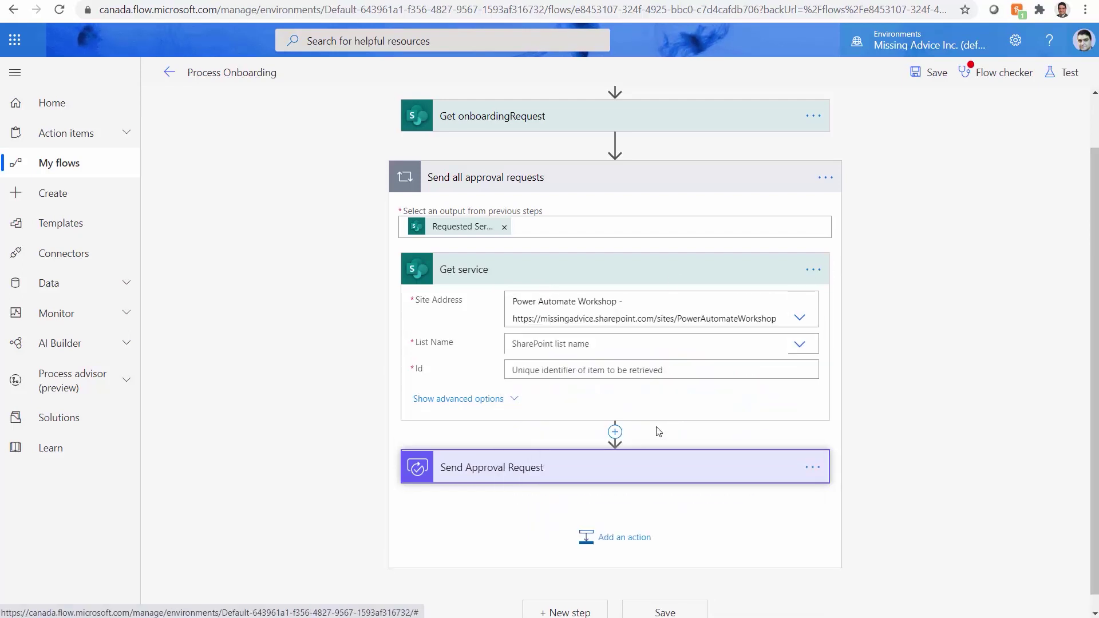
{"action": "left_click", "coordinate": [788, 346]}
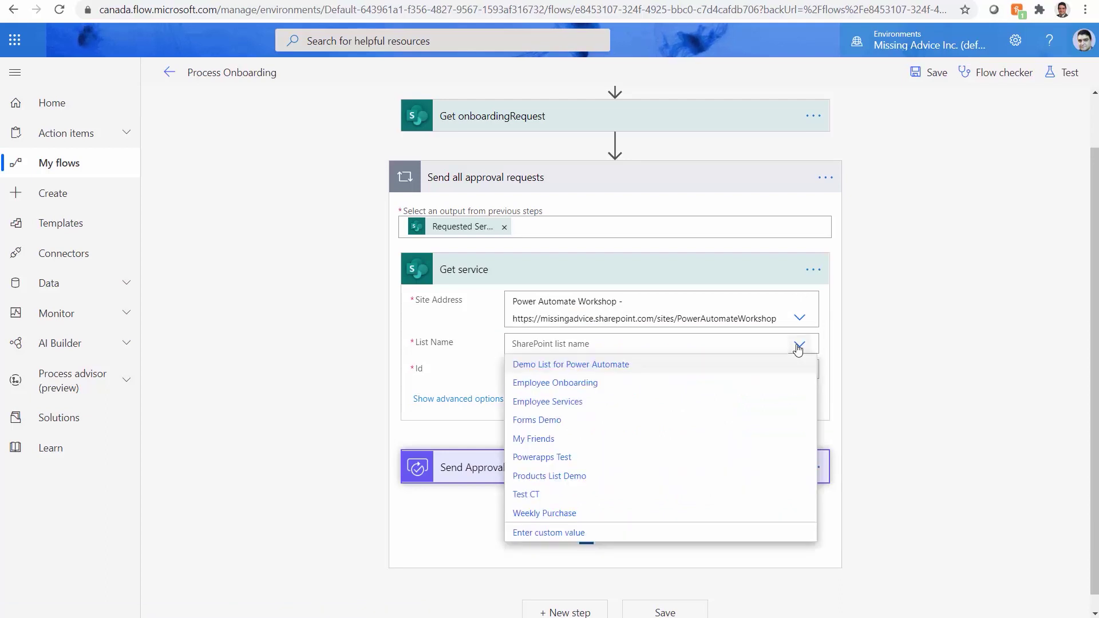
{"action": "left_click", "coordinate": [555, 403]}
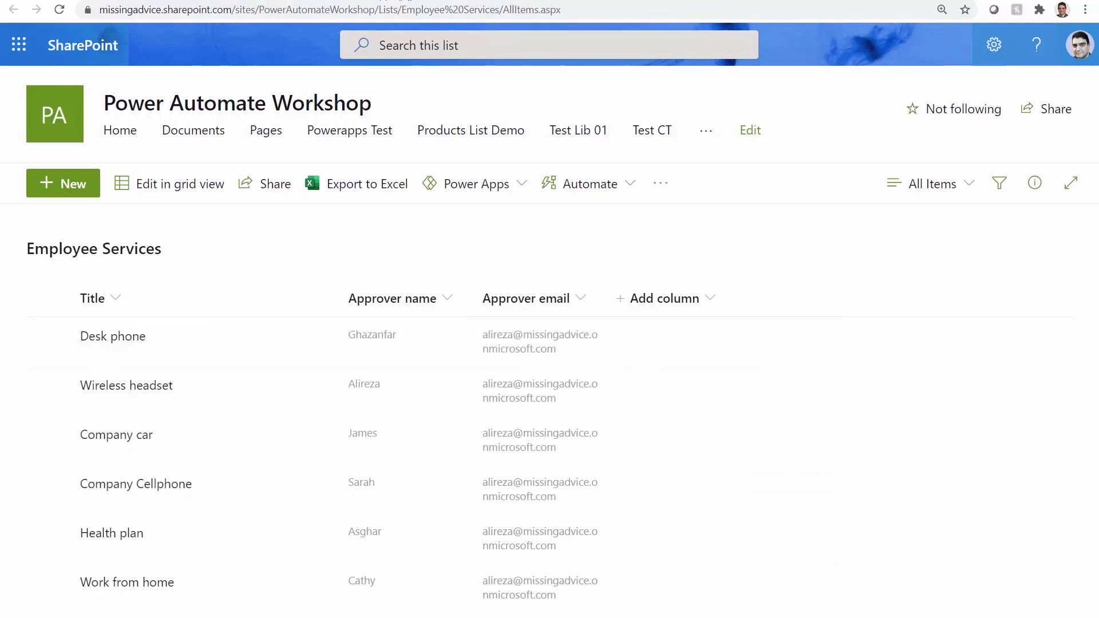
{"action": "left_click", "coordinate": [405, 0]}
{"action": "left_click", "coordinate": [574, 358]}
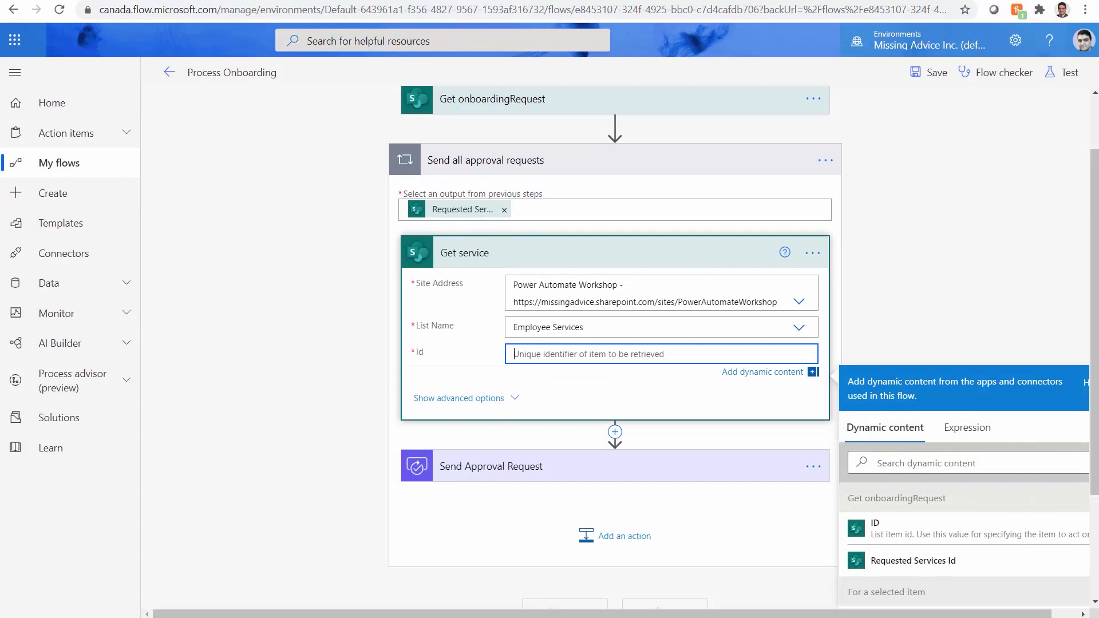
{"action": "scroll", "coordinate": [1036, 509], "scroll_direction": "down", "scroll_amount": 3}
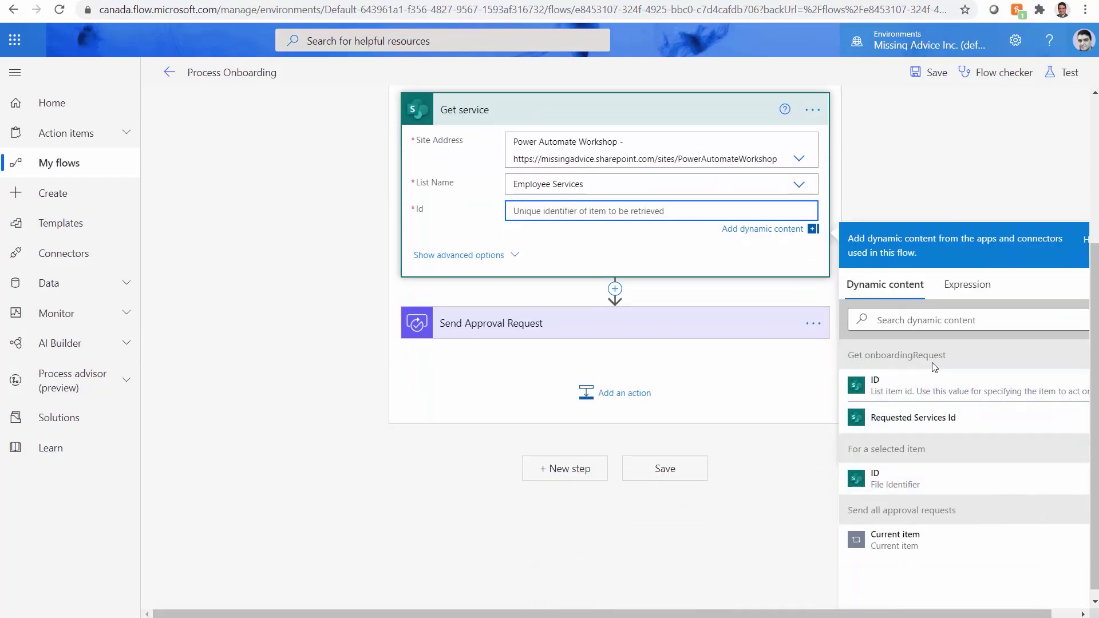
{"action": "left_click", "coordinate": [940, 422]}
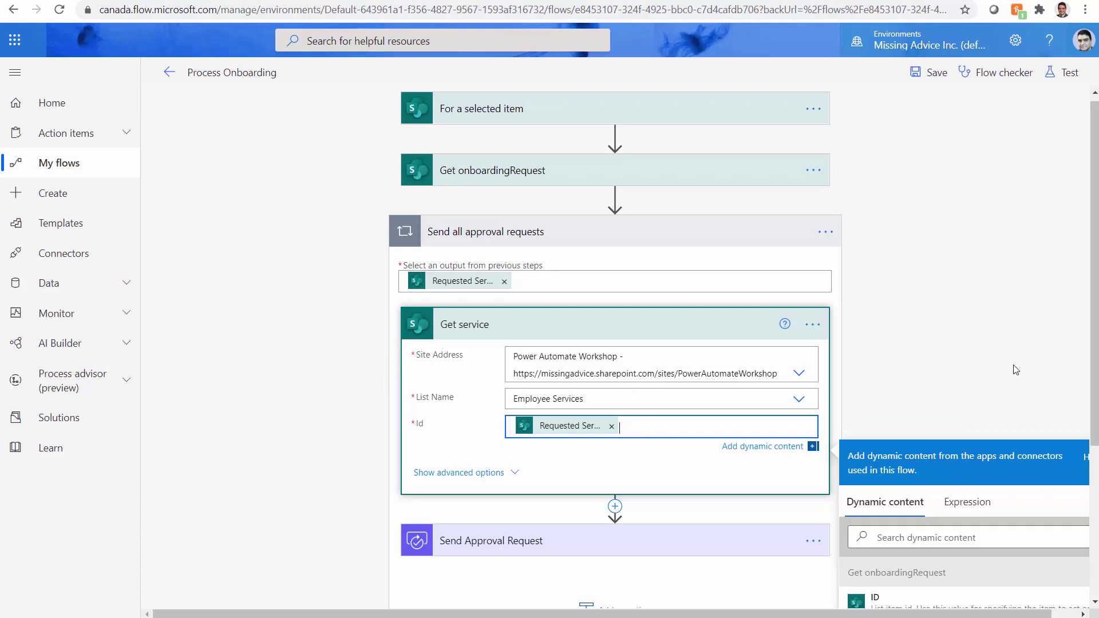
Assign Send Approval Request to the Approver email returned by Get service.
{"action": "scroll", "coordinate": [443, 412], "scroll_direction": "down", "scroll_amount": 3}
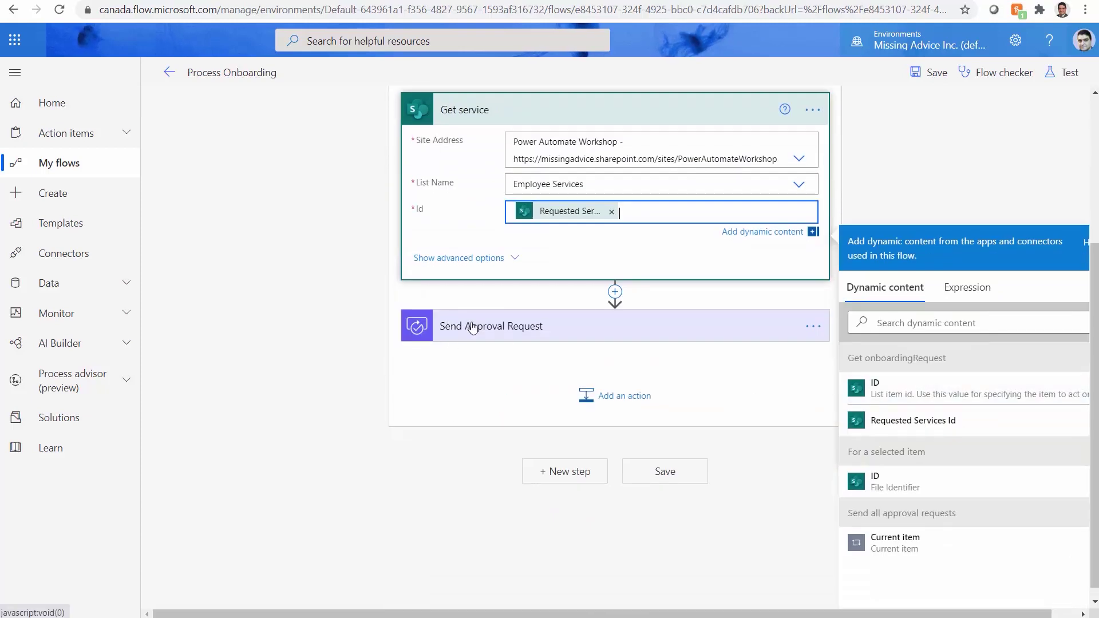
{"action": "left_click", "coordinate": [541, 328]}
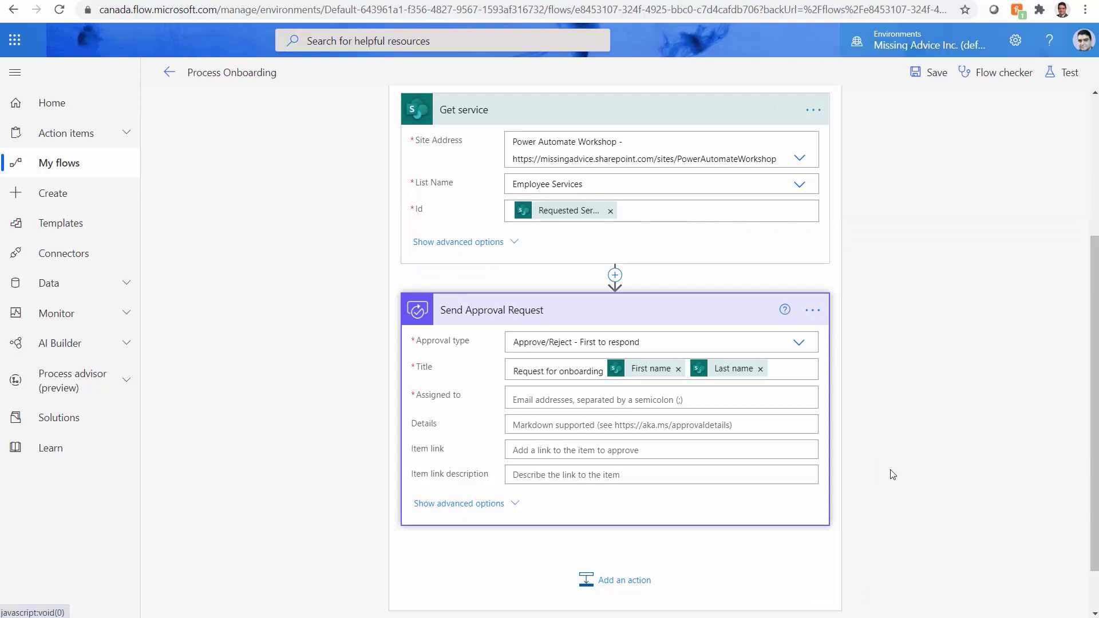
{"action": "left_click", "coordinate": [668, 403]}
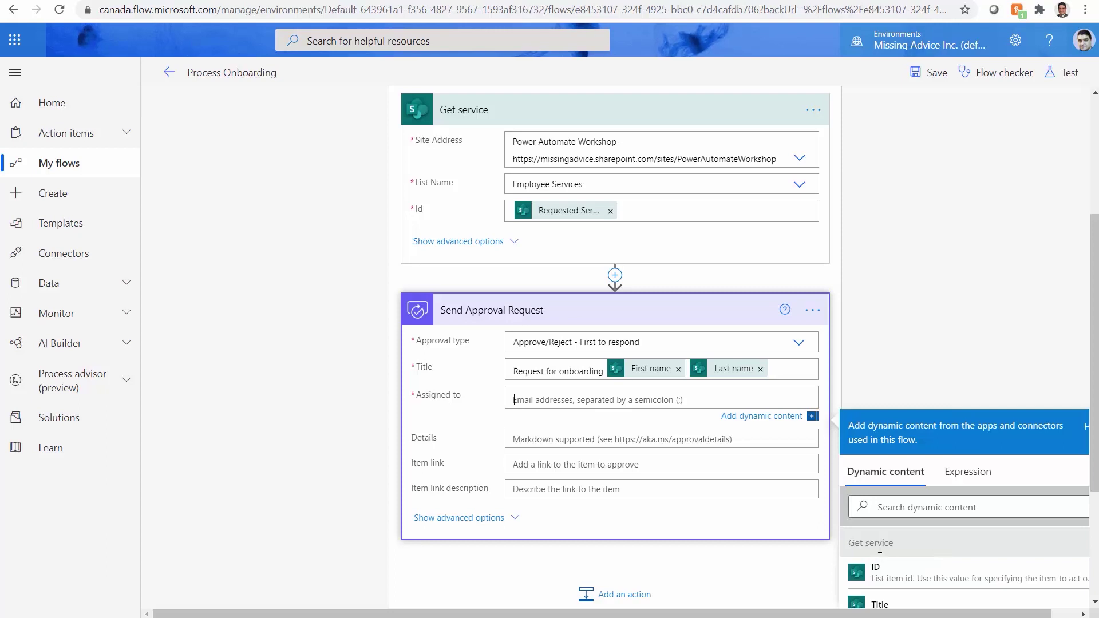
{"action": "scroll", "coordinate": [898, 552], "scroll_direction": "down", "scroll_amount": 5}
{"action": "scroll", "coordinate": [897, 555], "scroll_direction": "down", "scroll_amount": 2}
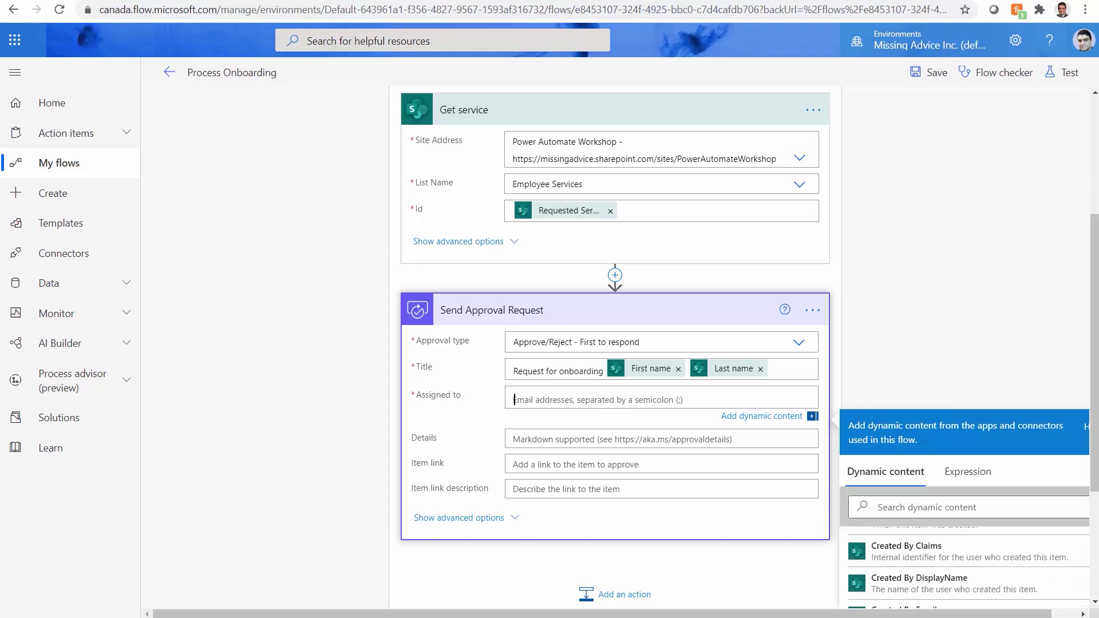
{"action": "scroll", "coordinate": [1026, 522], "scroll_direction": "down", "scroll_amount": 3}
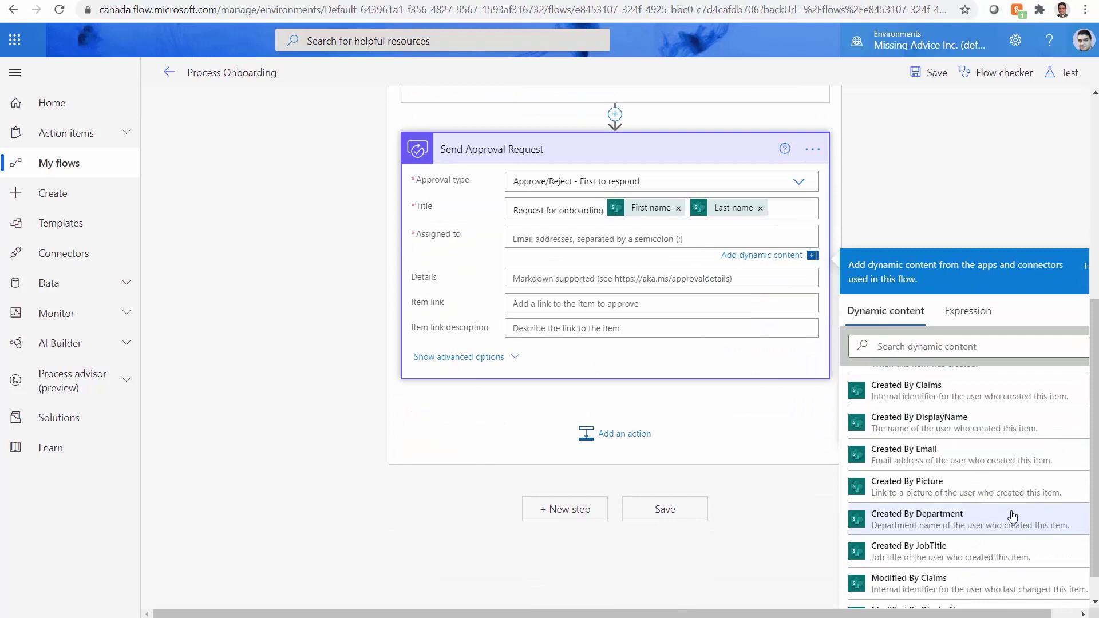
{"action": "scroll", "coordinate": [1011, 412], "scroll_direction": "down", "scroll_amount": 1}
{"action": "scroll", "coordinate": [988, 448], "scroll_direction": "up", "scroll_amount": 3}
{"action": "scroll", "coordinate": [962, 471], "scroll_direction": "up", "scroll_amount": 3}
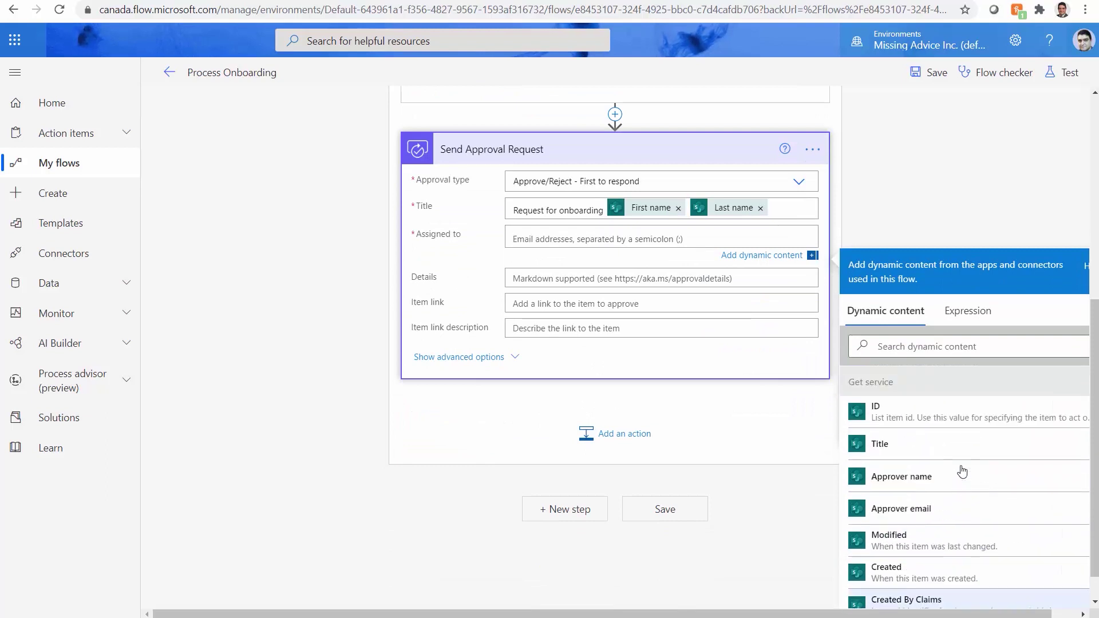
{"action": "left_click", "coordinate": [928, 518]}
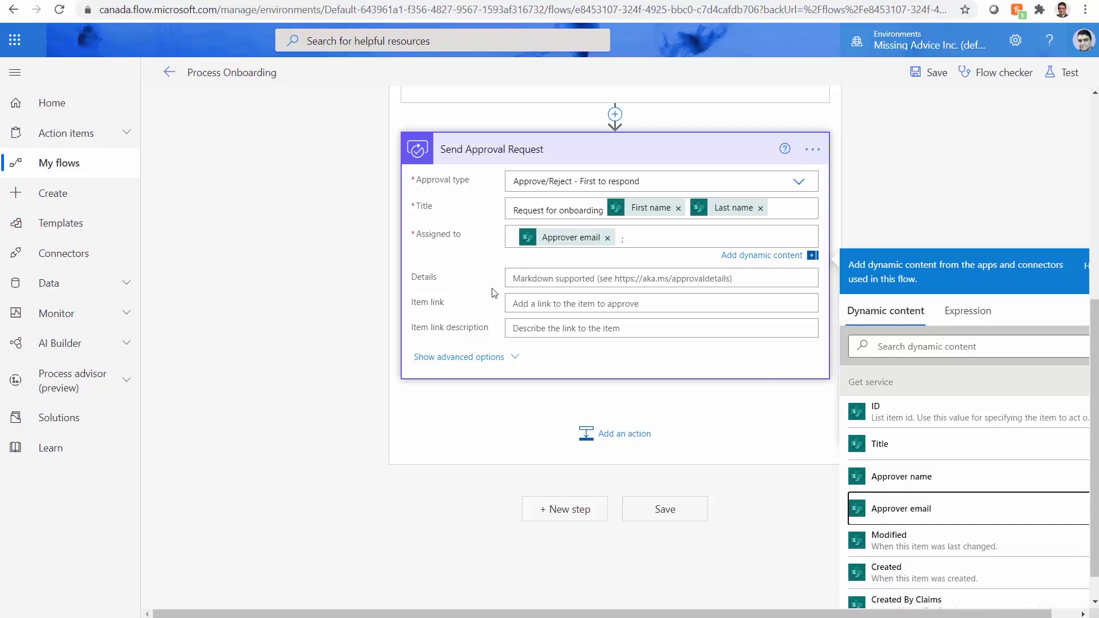
Start the approval details with the greeting "Dear" followed by Get service's Approver name and a comma, then a line break.
{"action": "left_click", "coordinate": [539, 279]}
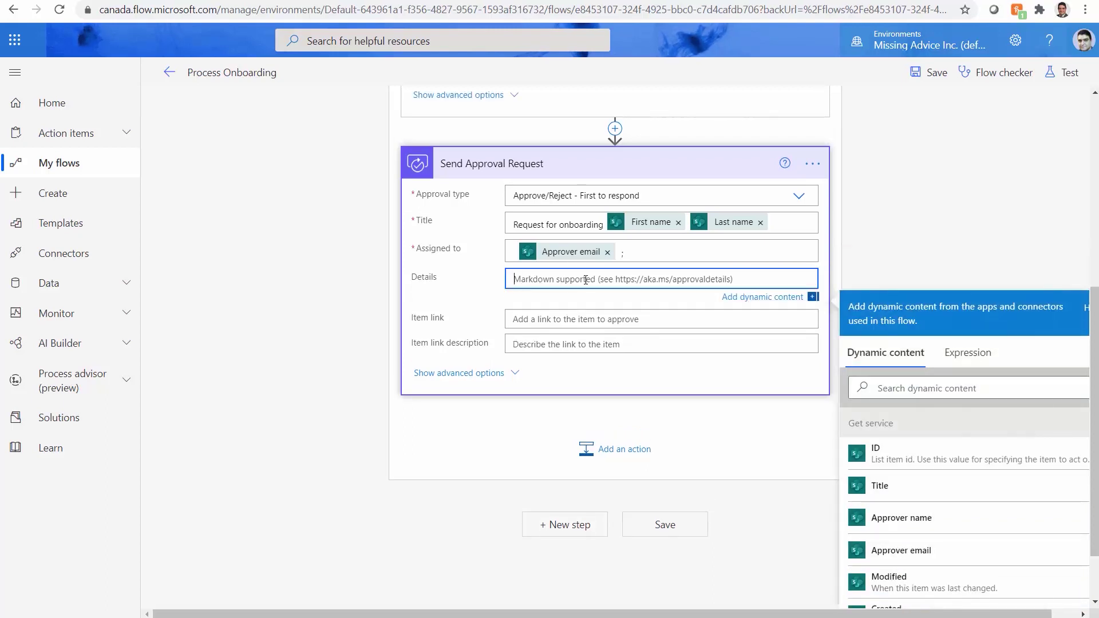
{"action": "type", "text": "Dear"}
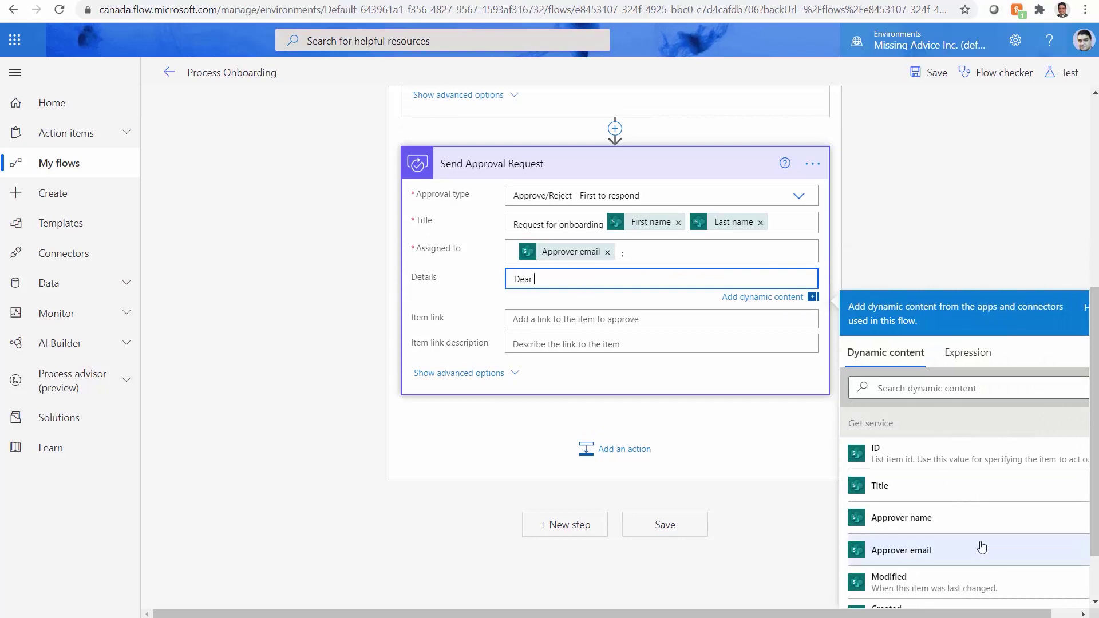
{"action": "left_click", "coordinate": [919, 522]}
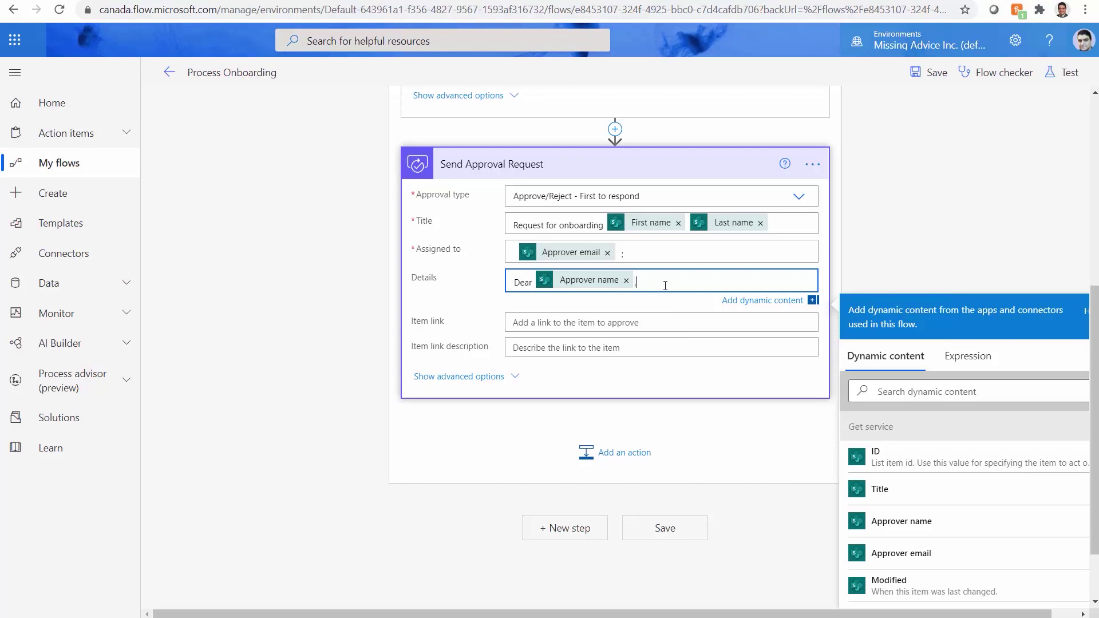
{"action": "type", "text": ","}
{"action": "key", "text": "Return"}
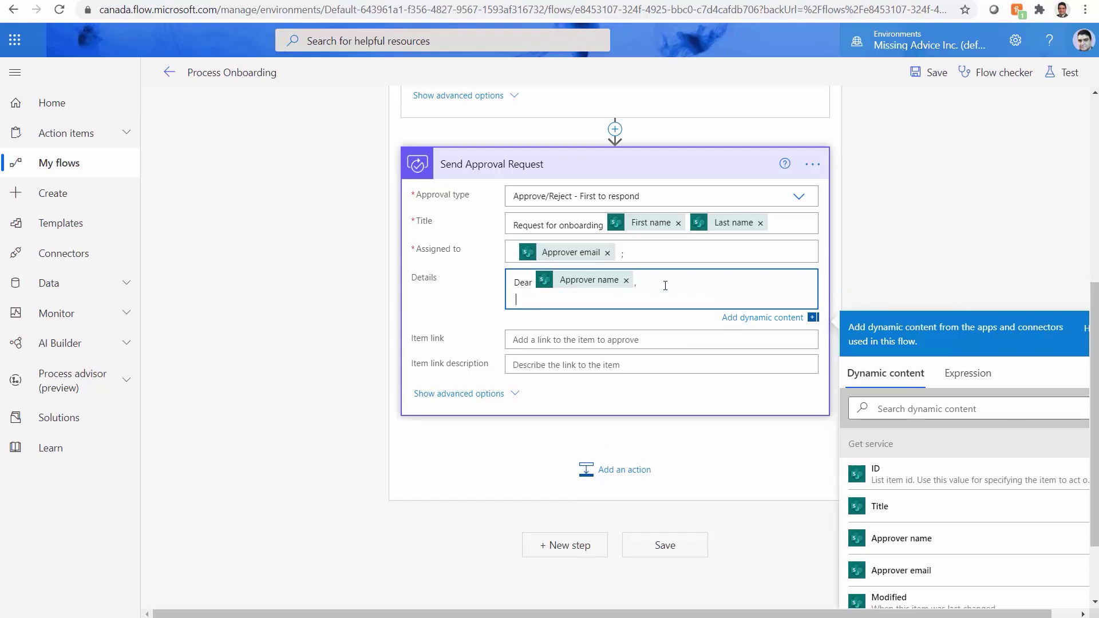
Begin the details' second line with "Employee" followed by the First name and Last name from Get onboardingRequest.
{"action": "type", "text": "Employee"}
{"action": "left_click", "coordinate": [926, 406]}
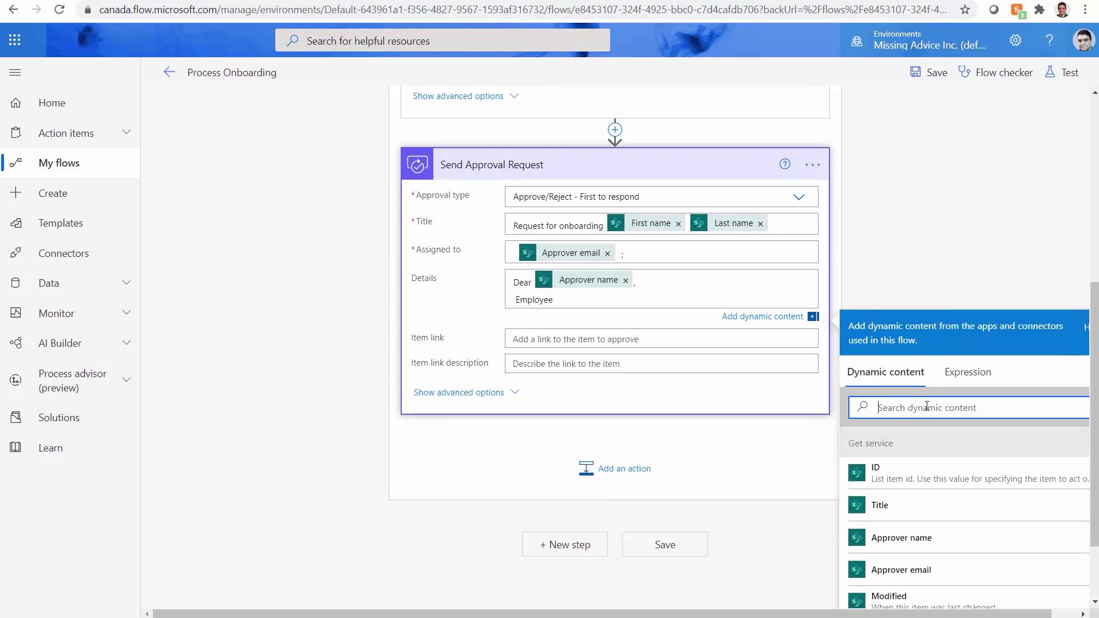
{"action": "type", "text": "Fir"}
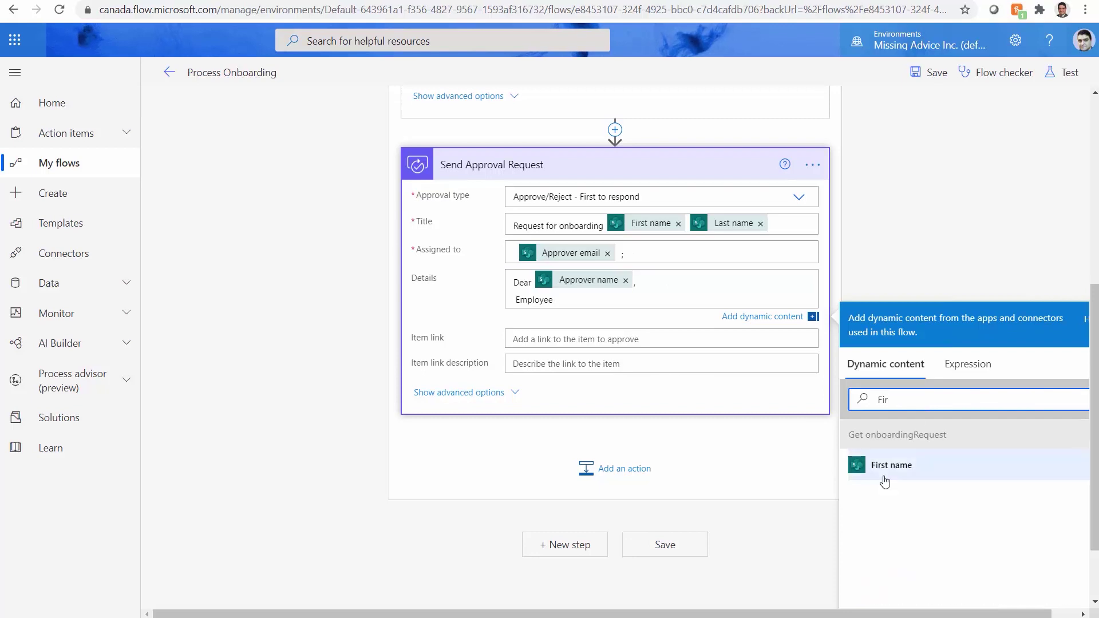
{"action": "left_click", "coordinate": [885, 482]}
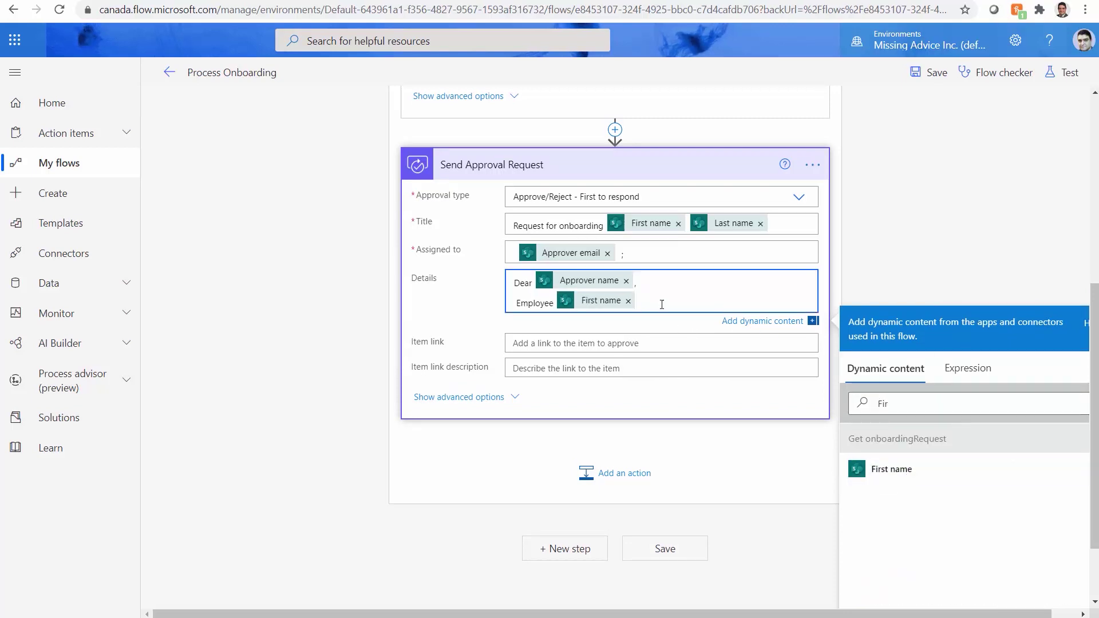
{"action": "double_click", "coordinate": [908, 404]}
{"action": "type", "text": "Last"}
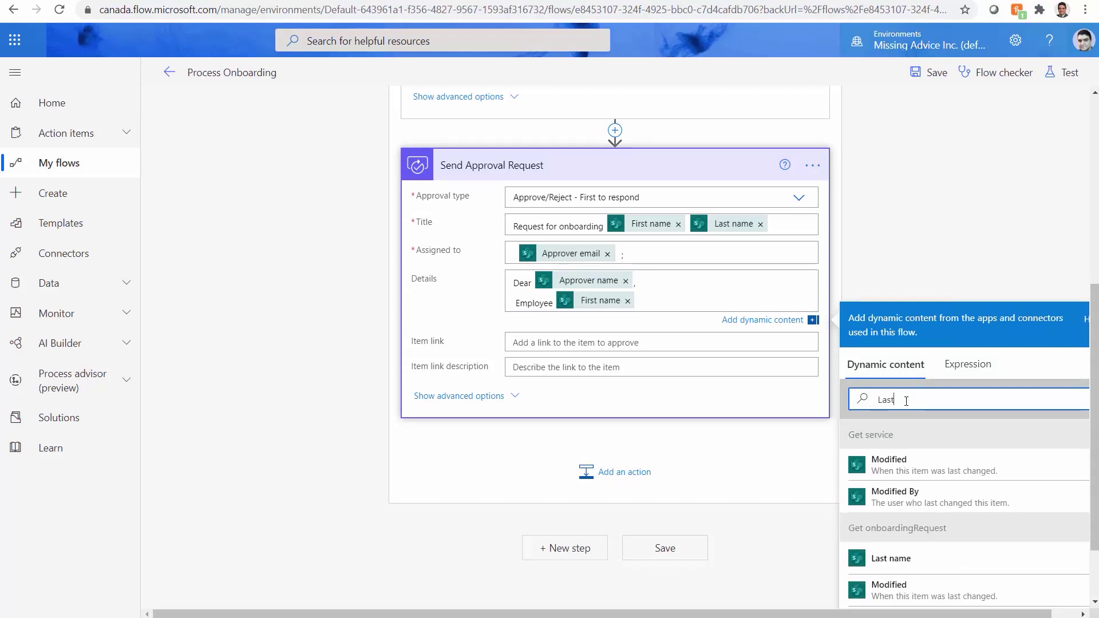
{"action": "left_click", "coordinate": [891, 559]}
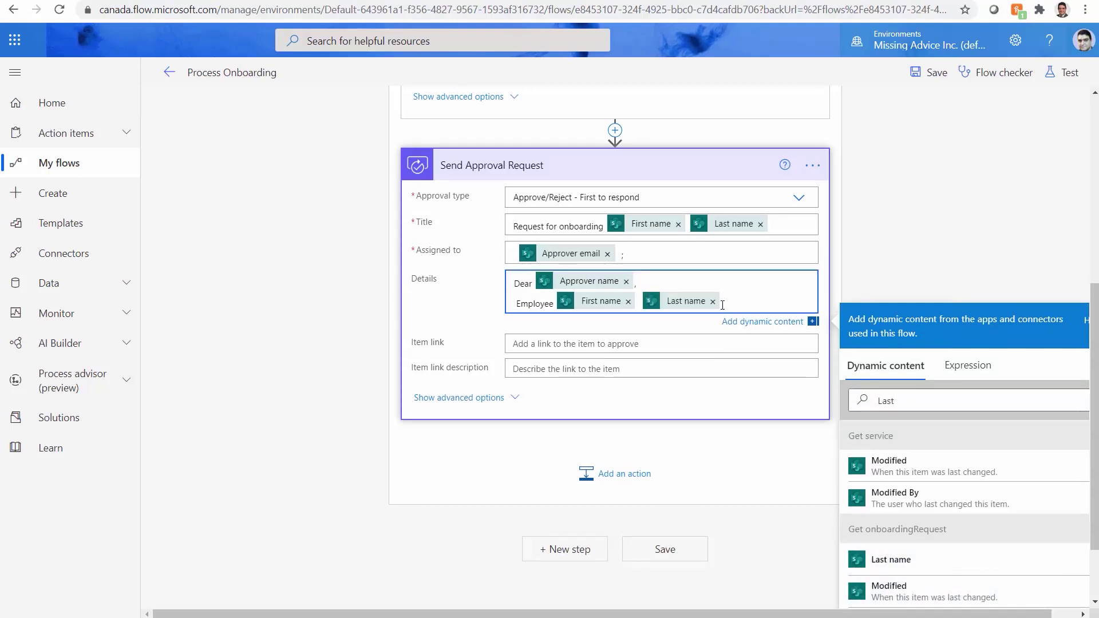
Complete the details sentence with "is hired. Please review and approve request for his/her" followed by Get service's Title and a period.
{"action": "type", "text": "is hired"}
{"action": "type", "text": ". Please"}
{"action": "type", "text": "revie"}
{"action": "type", "text": "w and "}
{"action": "type", "text": "appro"}
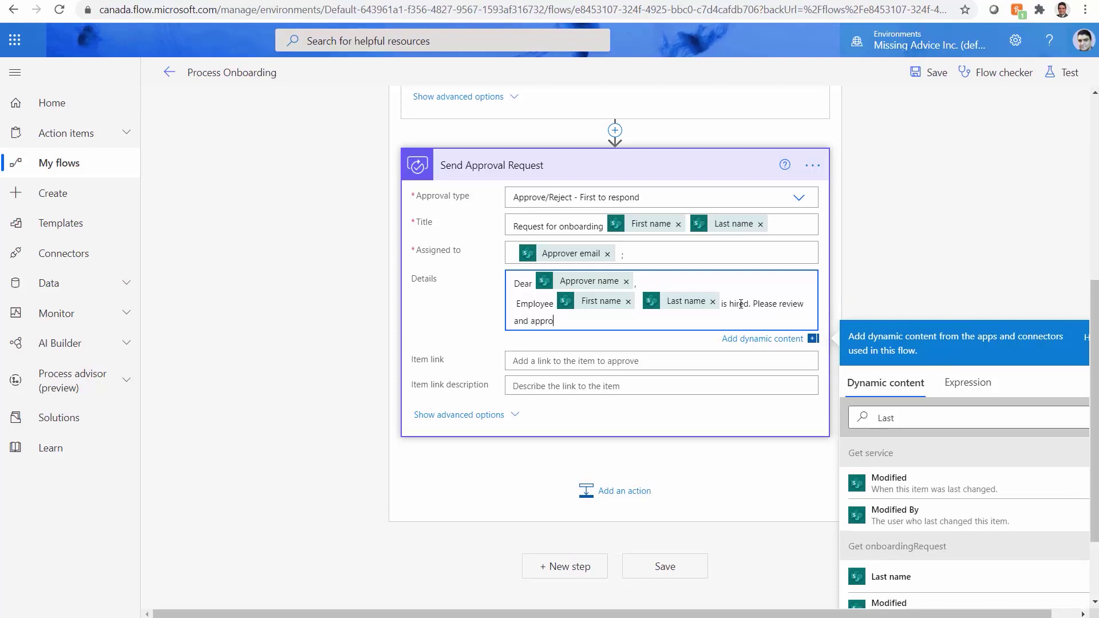
{"action": "type", "text": "ve request foir his/her"}
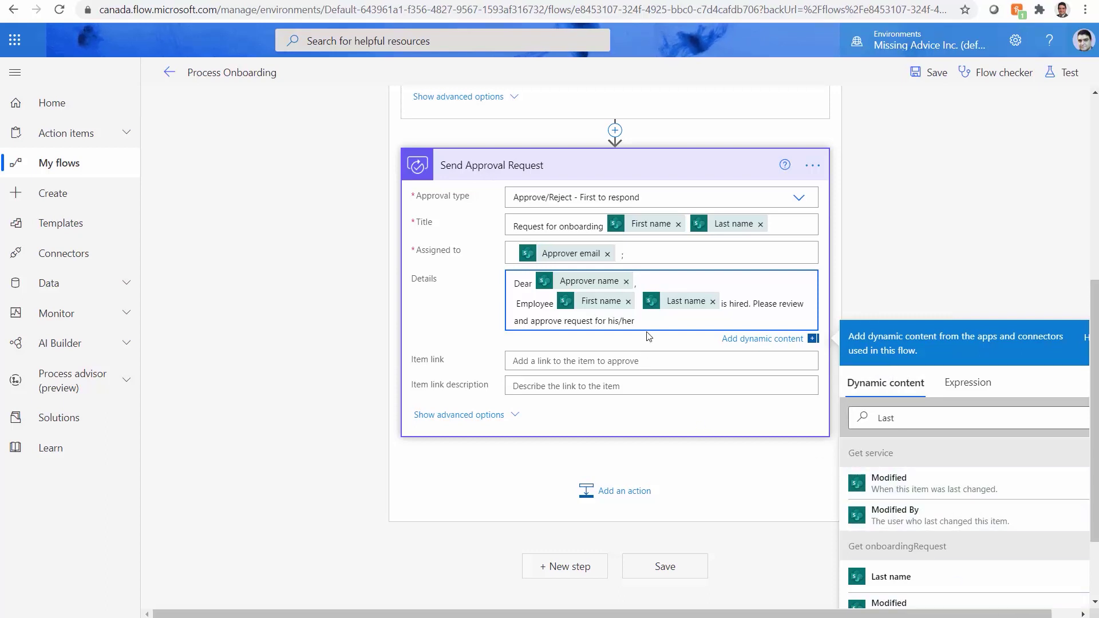
{"action": "double_click", "coordinate": [890, 418]}
{"action": "key", "text": "BackSpace"}
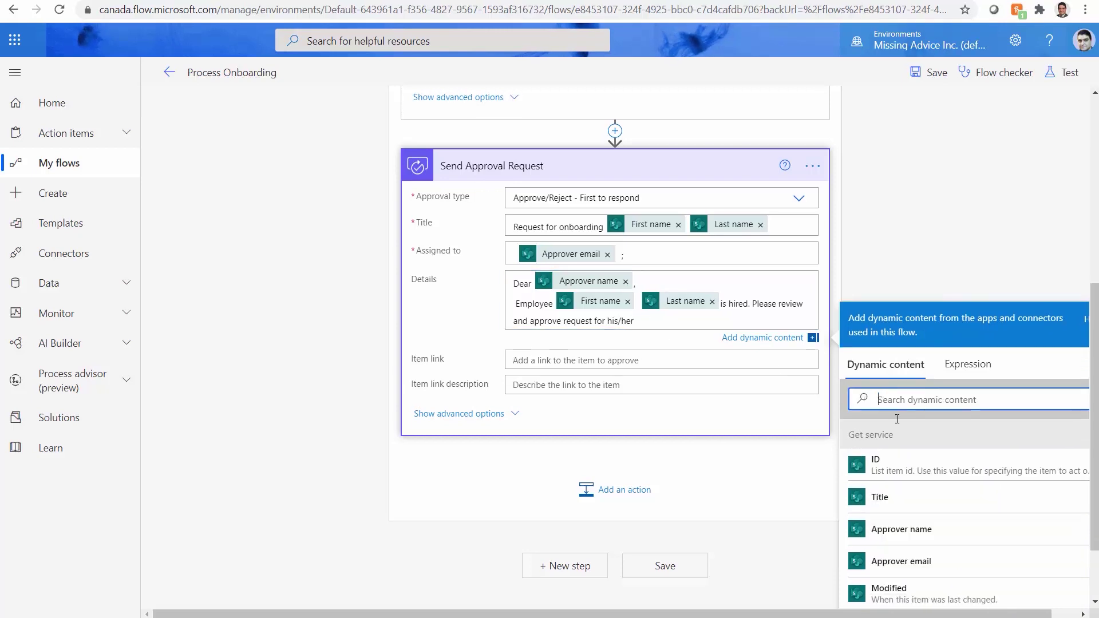
{"action": "left_click", "coordinate": [882, 497]}
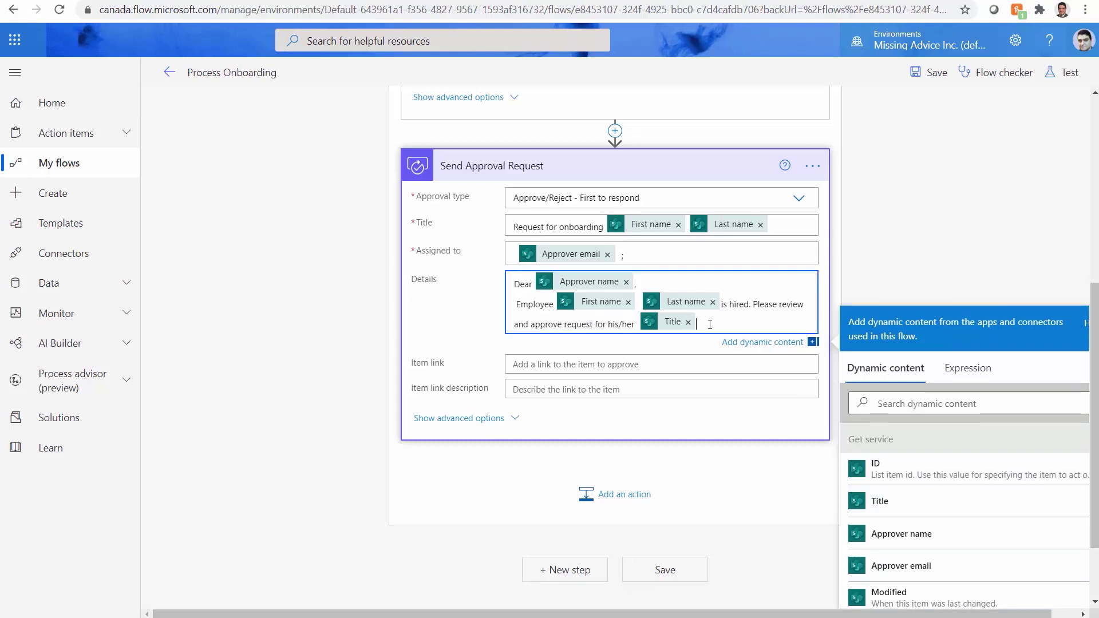
{"action": "key", "text": "Return"}
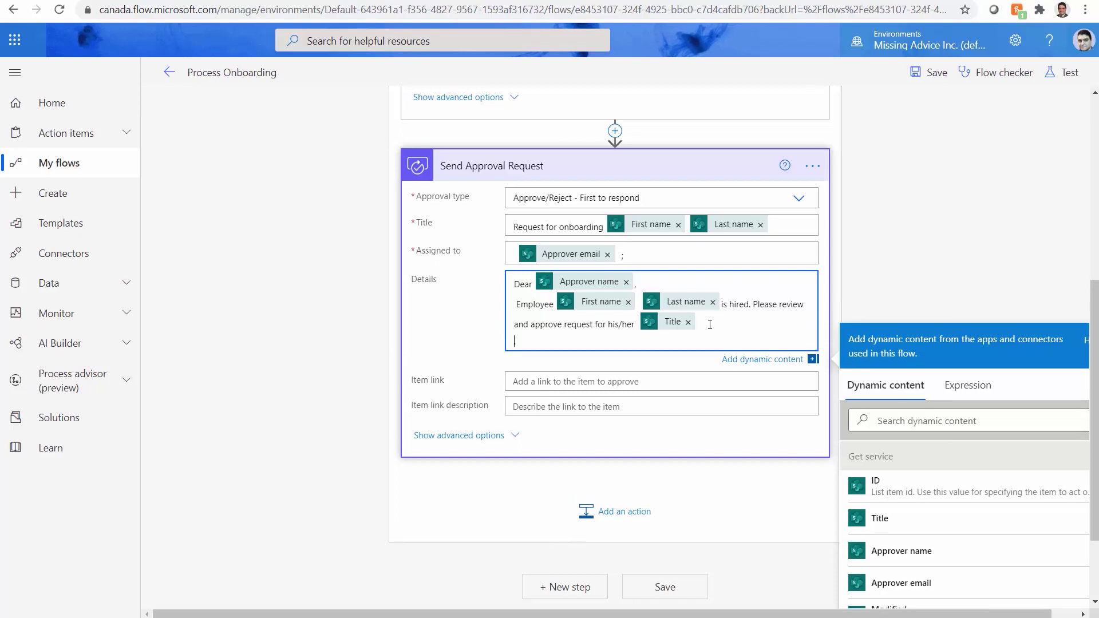
{"action": "key", "text": "BackSpace"}
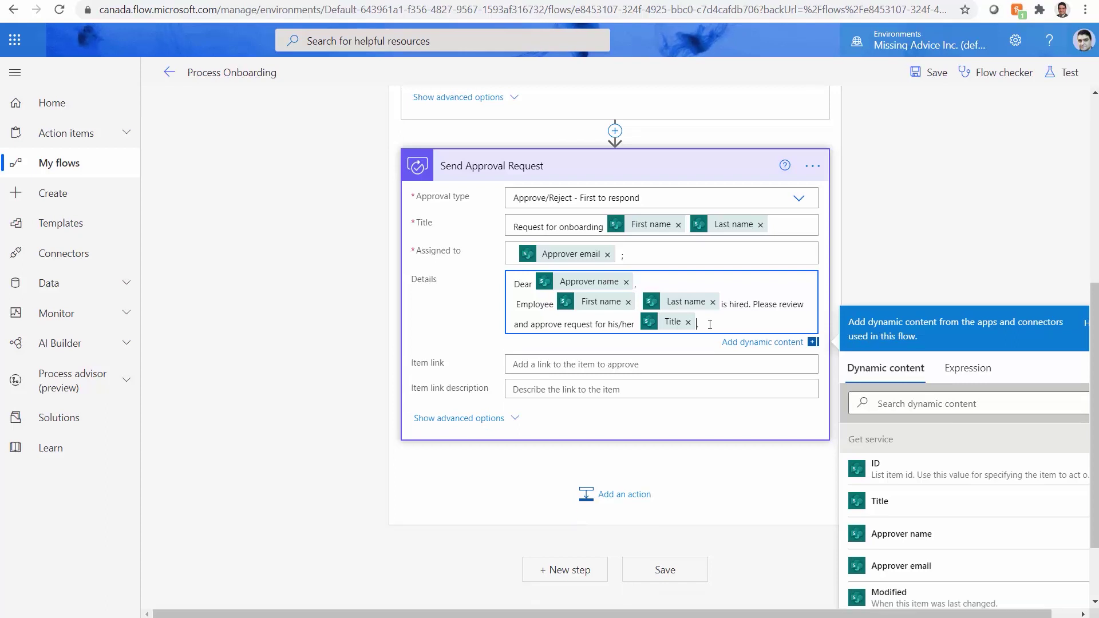
Close the approval details with "Kind regards" and "Workflow service" on separate lines.
{"action": "key", "text": "Return"}
{"action": "type", "text": "Ki"}
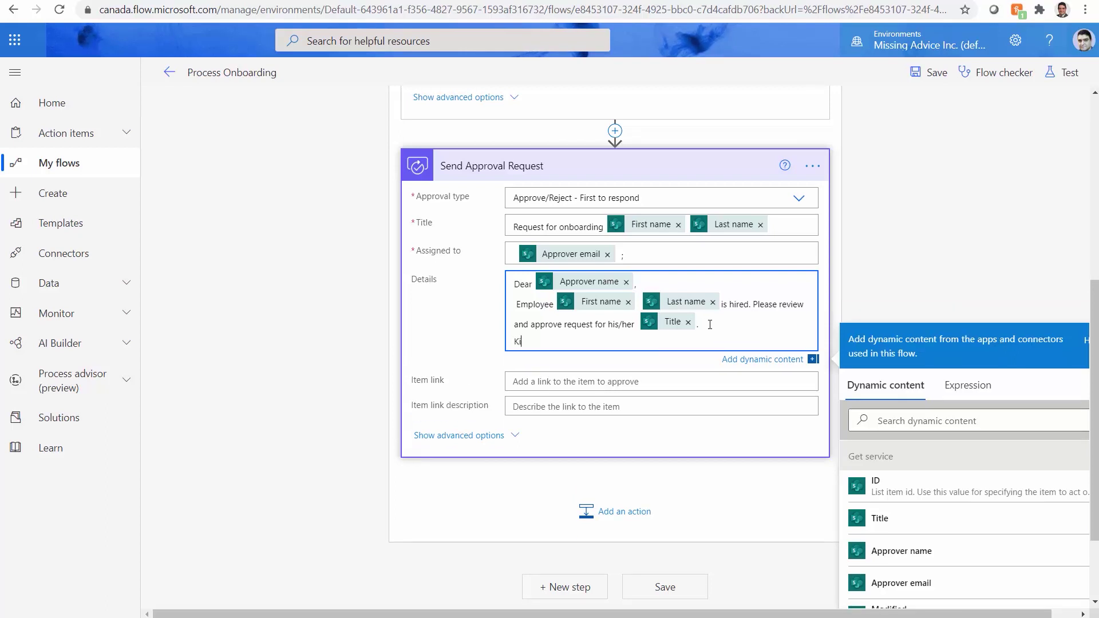
{"action": "type", "text": "nd regards"}
{"action": "key", "text": "Return"}
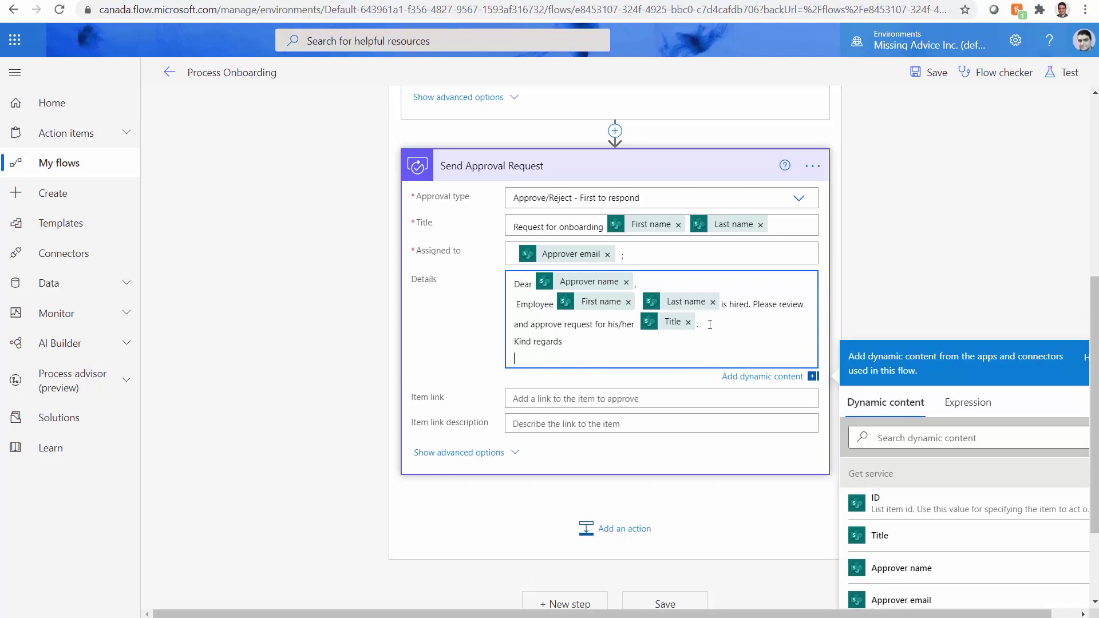
{"action": "type", "text": "Workflow service"}
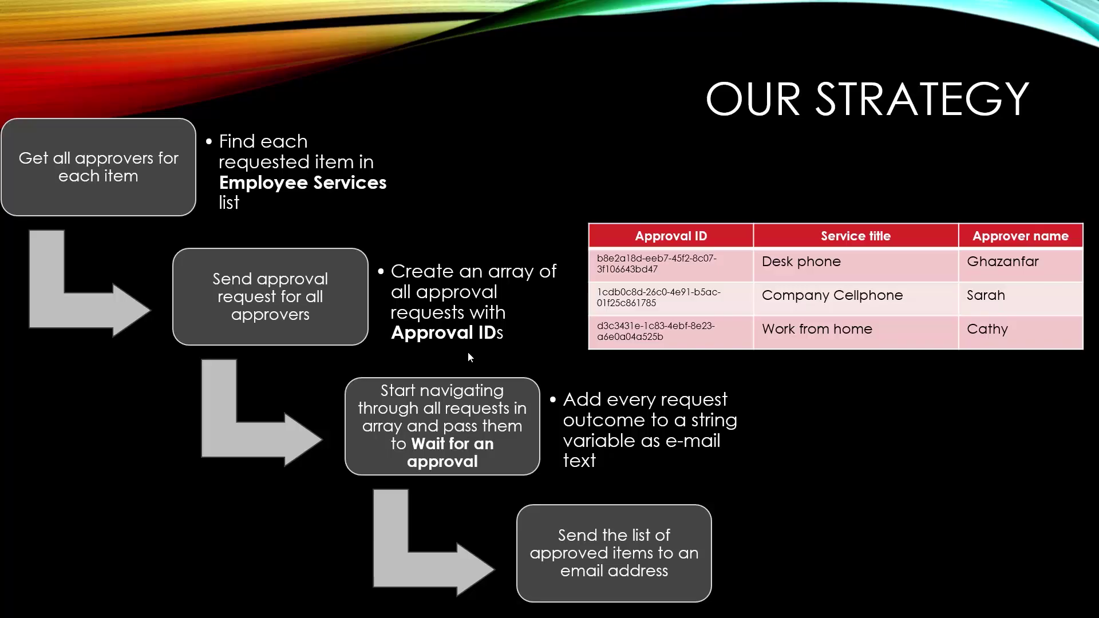
Switch back to Power Automate and insert an Initialize variable action between Get onboardingRequest and the Send all approval requests loop.
{"action": "key", "text": "alt+Tab"}
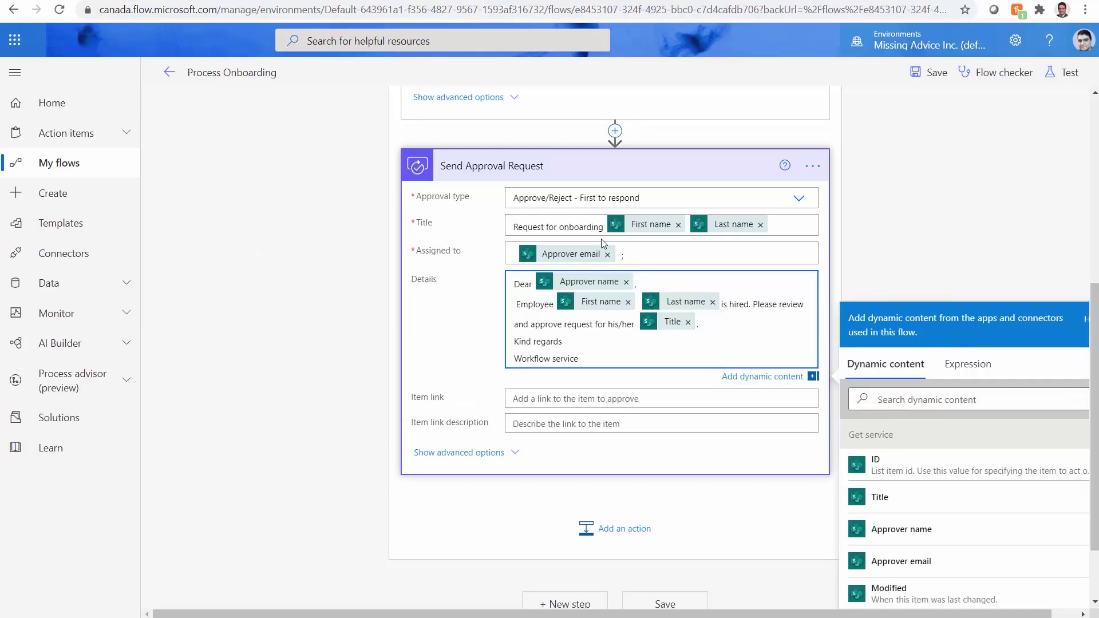
{"action": "scroll", "coordinate": [616, 261], "scroll_direction": "up", "scroll_amount": 5}
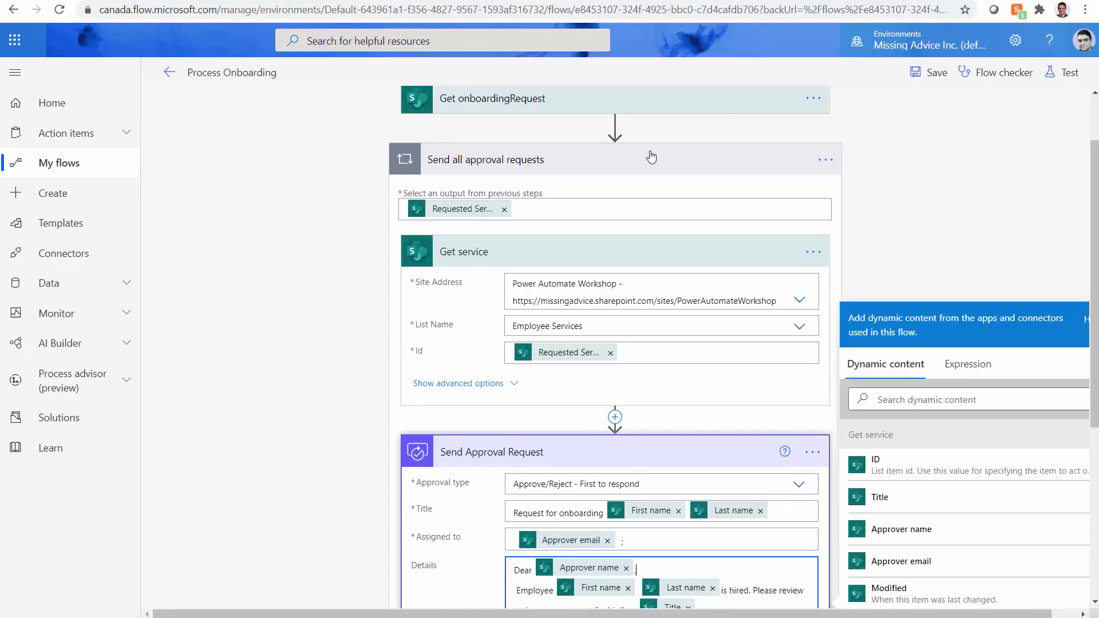
{"action": "scroll", "coordinate": [535, 295], "scroll_direction": "up", "scroll_amount": 3}
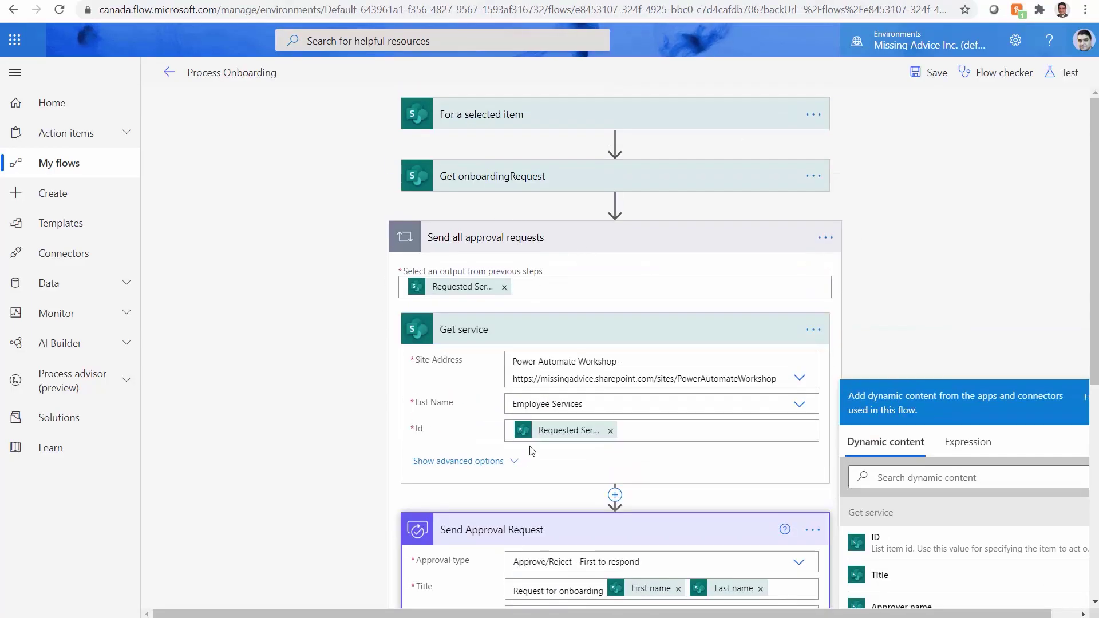
{"action": "left_click", "coordinate": [615, 203]}
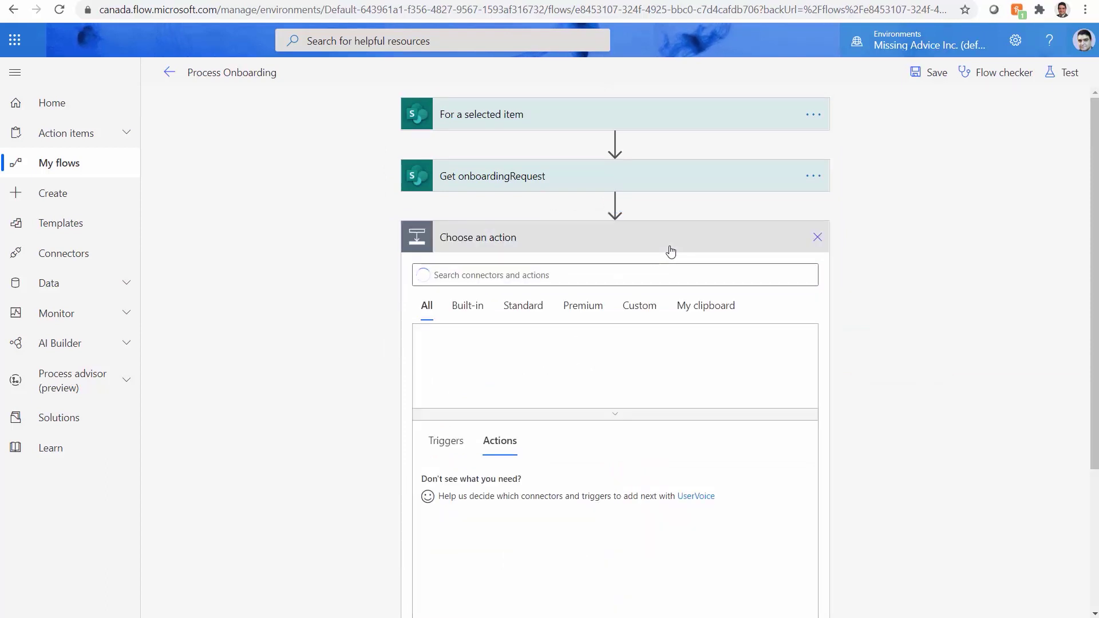
{"action": "type", "text": "Init"}
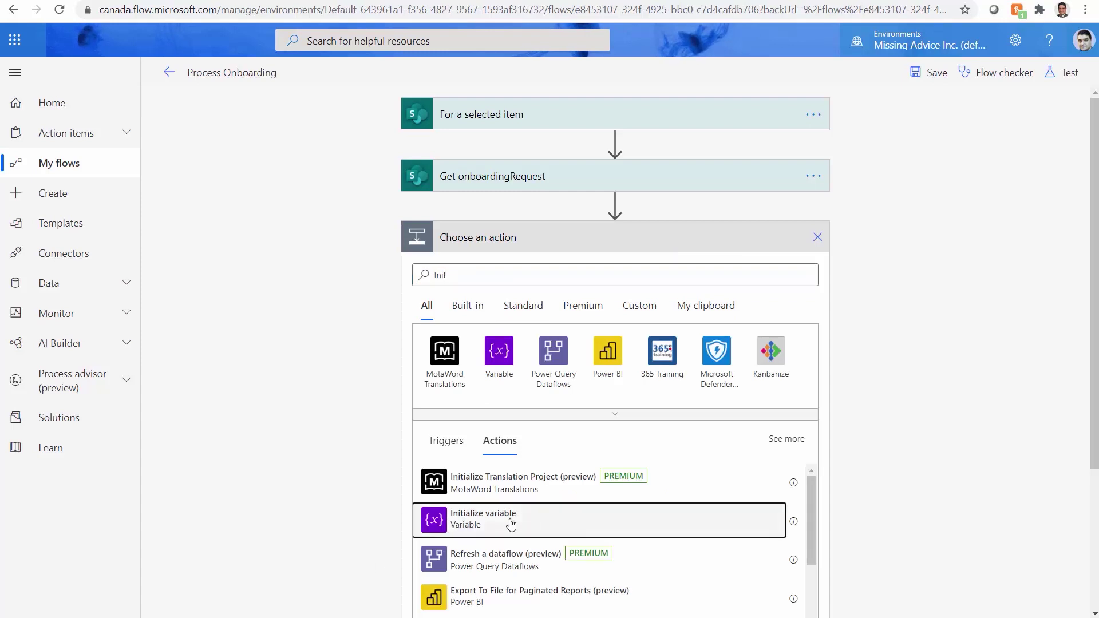
{"action": "left_click", "coordinate": [487, 522]}
Name the variable ApprovalRequests and rename its action as Initialize ApprovalRequests.
{"action": "left_click", "coordinate": [788, 272]}
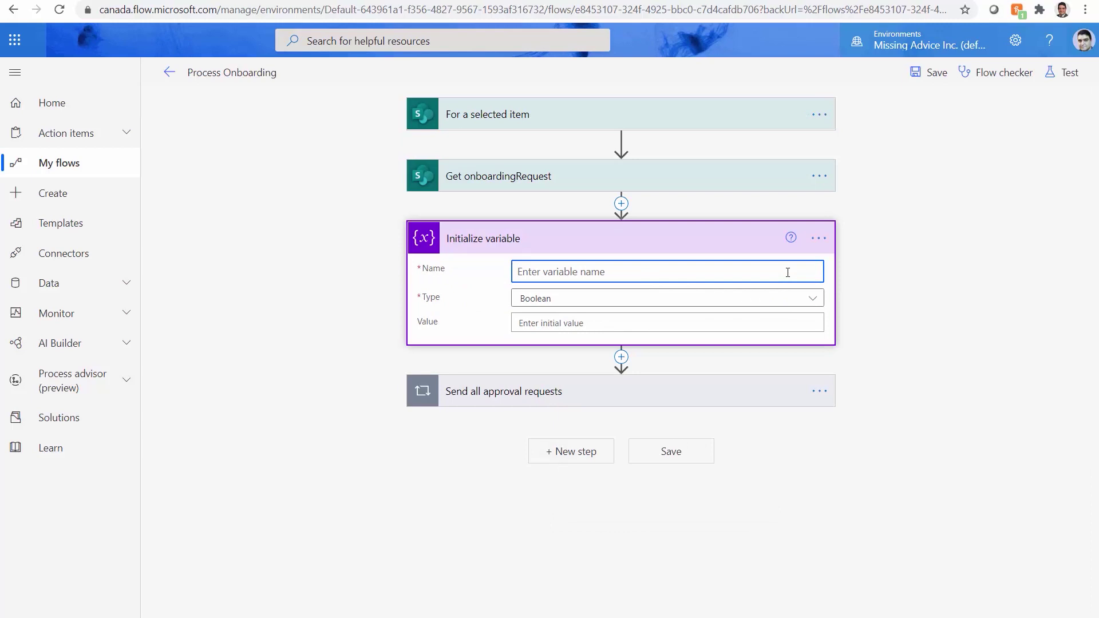
{"action": "type", "text": "ApprovalRequests"}
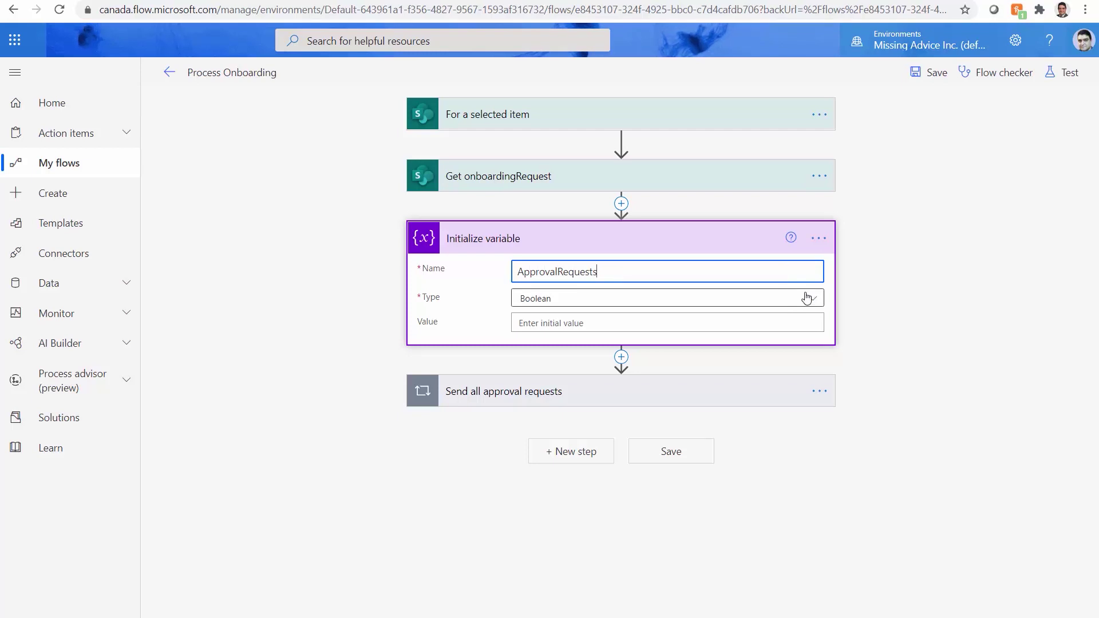
{"action": "key", "text": "ctrl+a"}
{"action": "key", "text": "ctrl+c"}
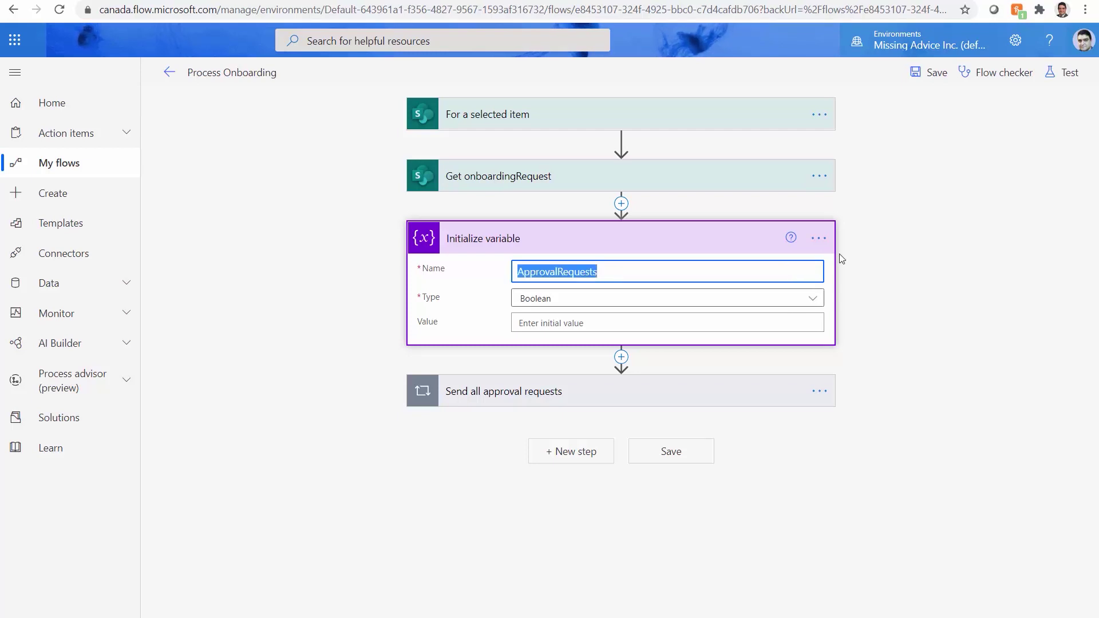
{"action": "left_click", "coordinate": [819, 238]}
{"action": "left_click", "coordinate": [859, 260]}
{"action": "key", "text": "End"}
{"action": "key", "text": "ctrl+shift+Left"}
{"action": "key", "text": "ctrl+v"}
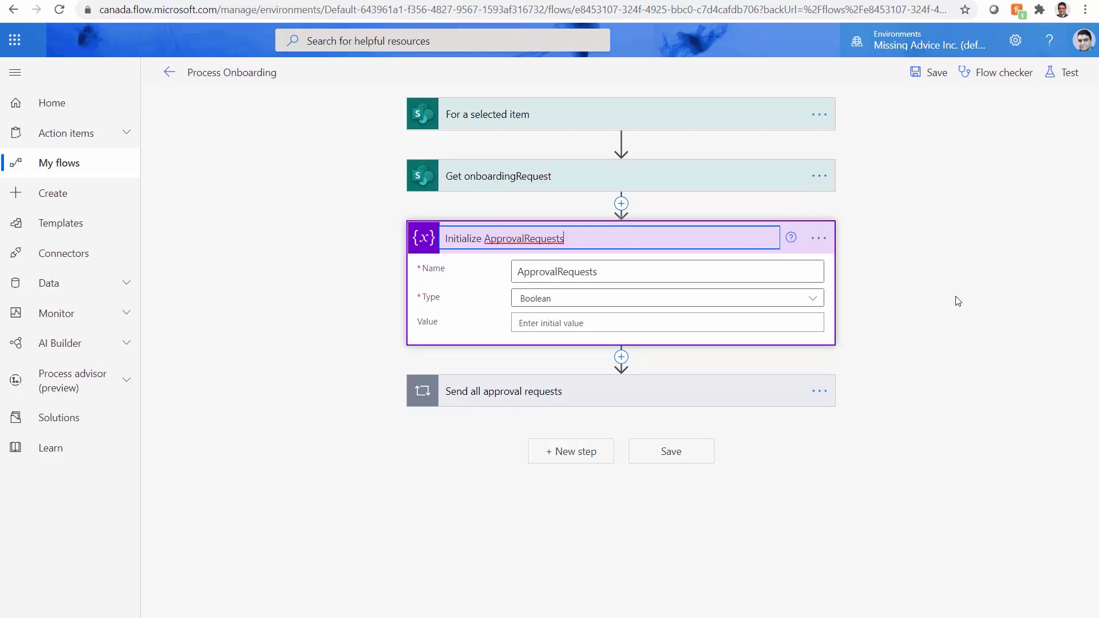
Set the type of the ApprovalRequests variable to Array.
{"action": "left_click", "coordinate": [586, 298]}
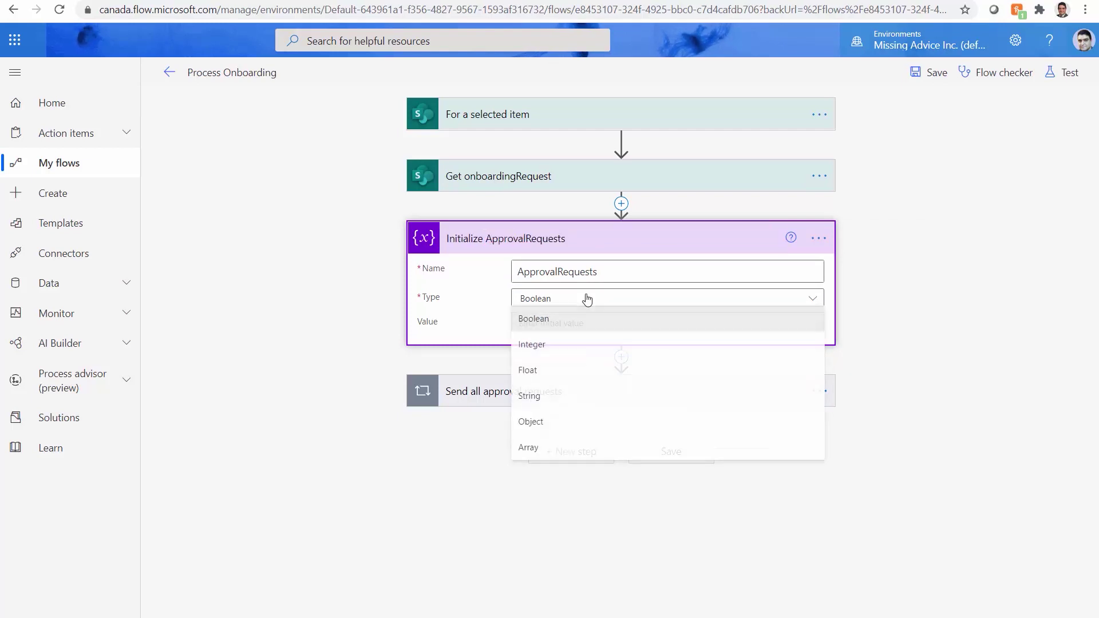
{"action": "left_click", "coordinate": [552, 453]}
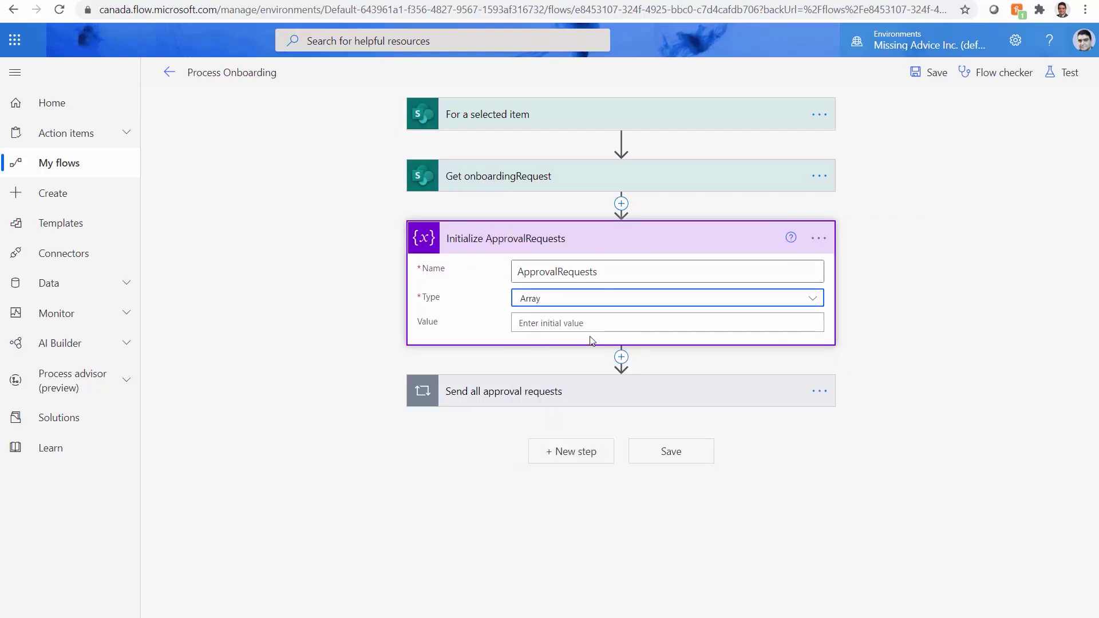
Add an Append to array variable action after Send Approval Request inside the Send all approval requests loop, targeting ApprovalRequests.
{"action": "left_click", "coordinate": [565, 395]}
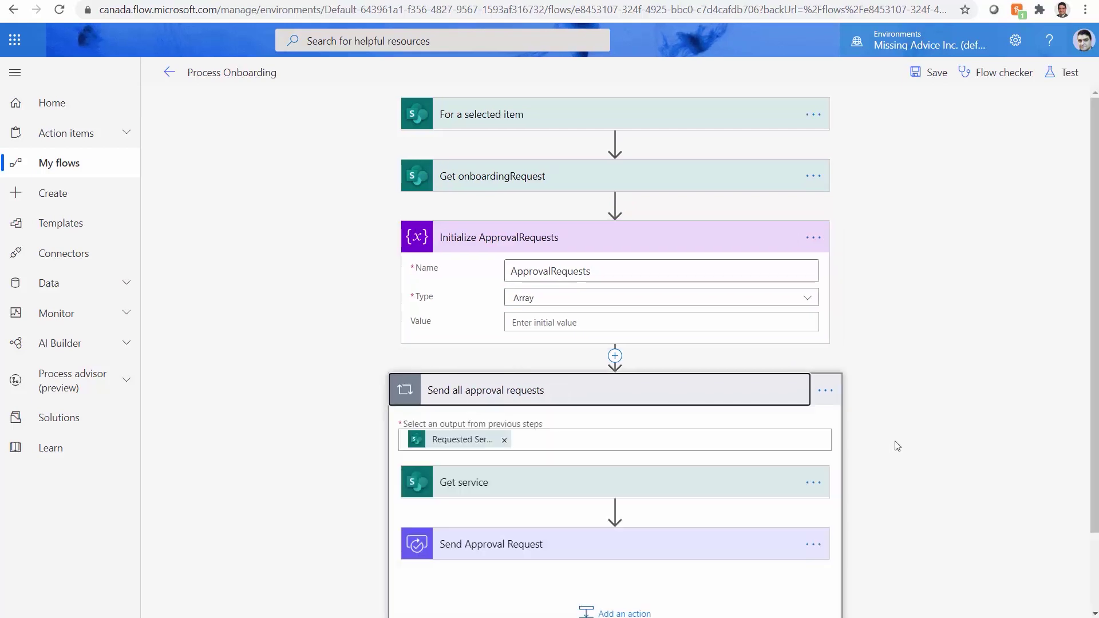
{"action": "scroll", "coordinate": [916, 458], "scroll_direction": "down", "scroll_amount": 2}
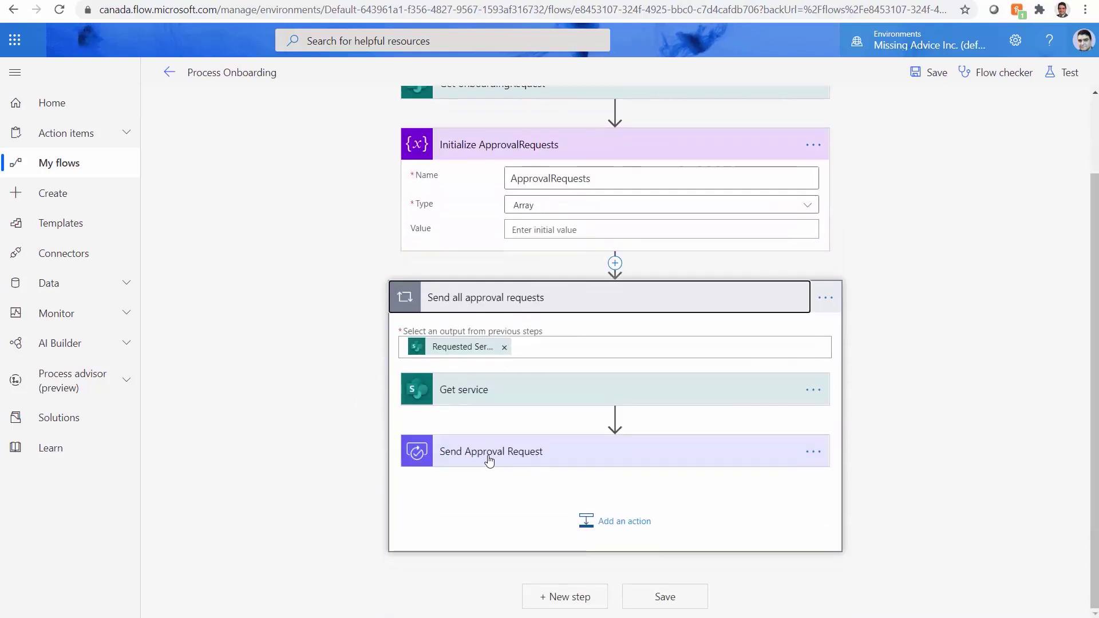
{"action": "left_click", "coordinate": [620, 518]}
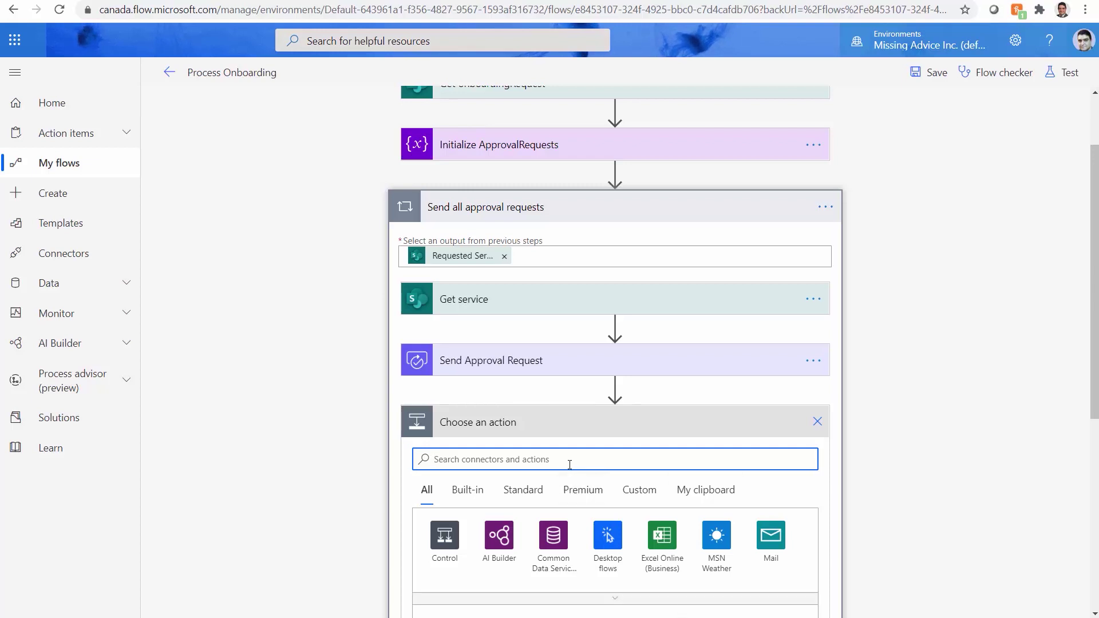
{"action": "type", "text": "Append"}
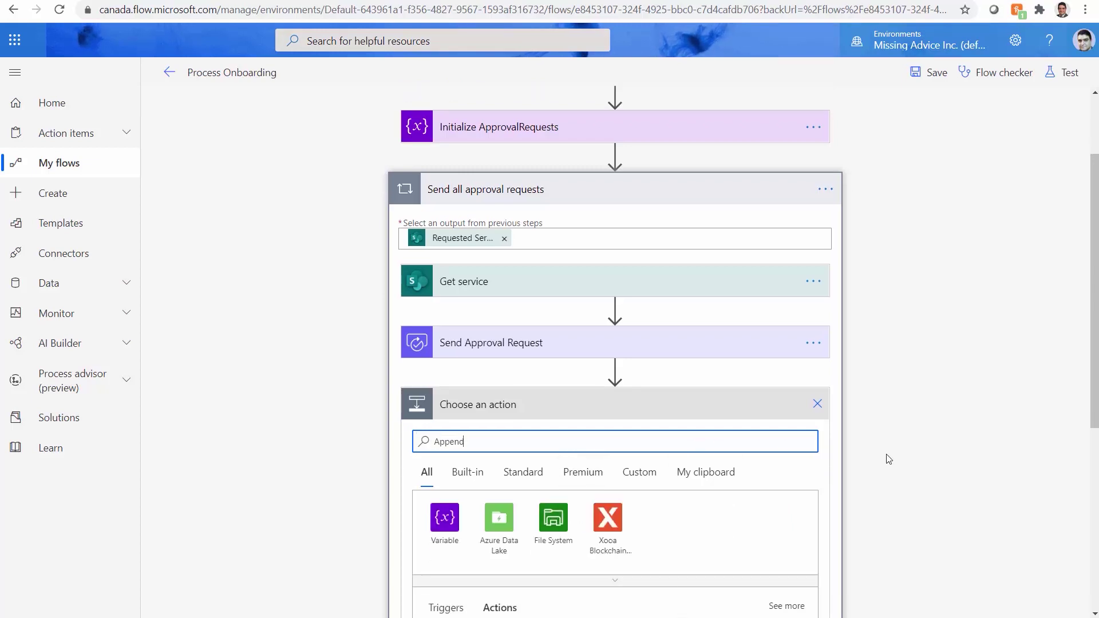
{"action": "scroll", "coordinate": [888, 456], "scroll_direction": "down", "scroll_amount": 4}
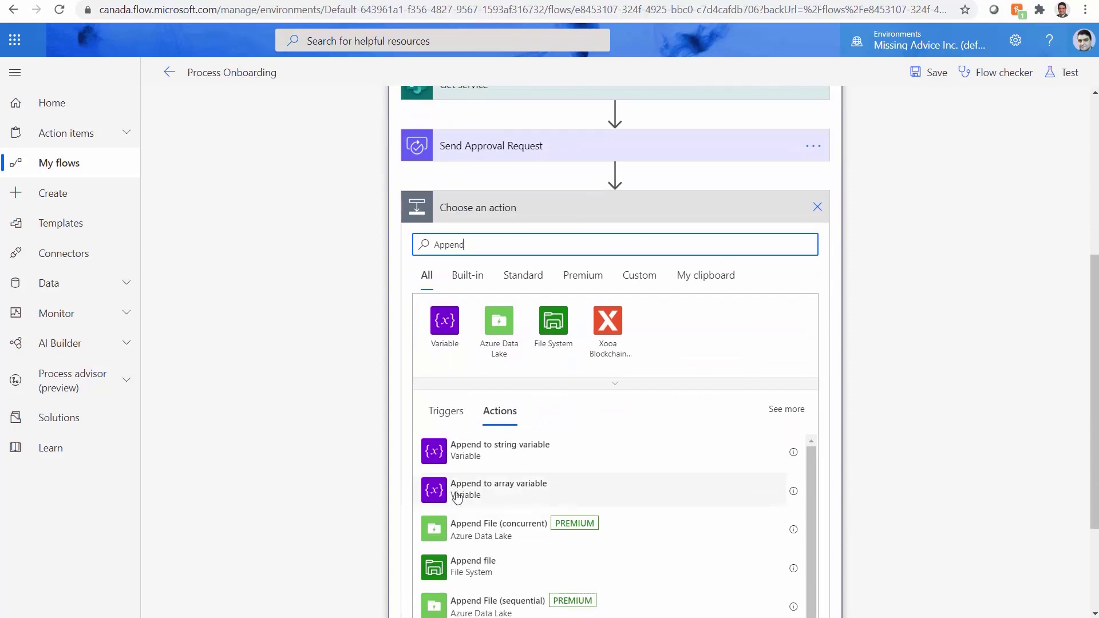
{"action": "left_click", "coordinate": [507, 492]}
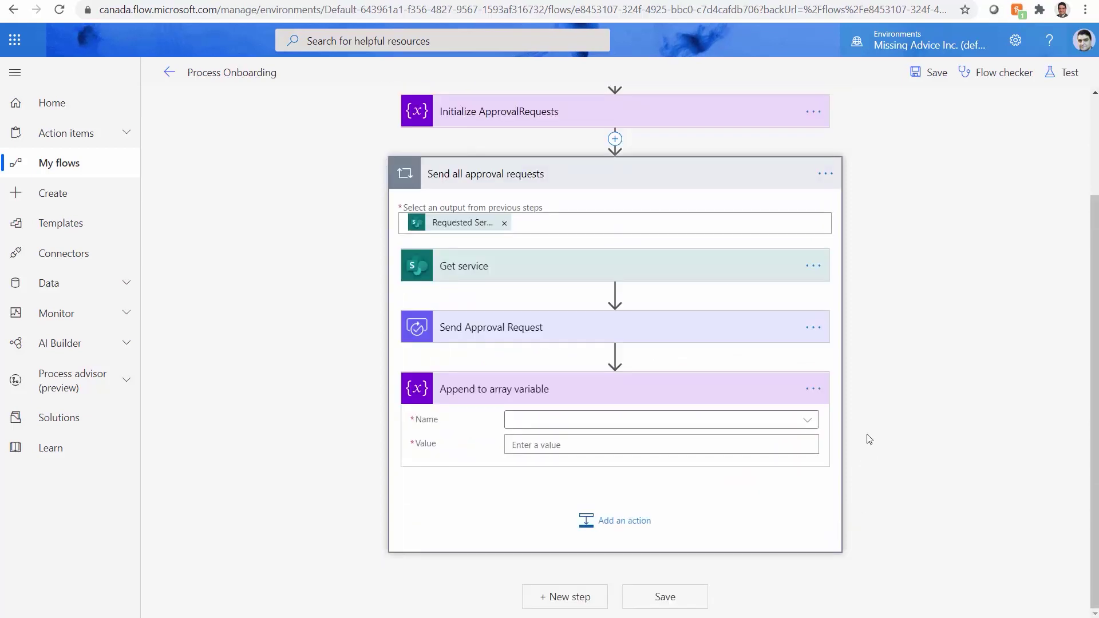
{"action": "left_click", "coordinate": [807, 425]}
{"action": "left_click", "coordinate": [565, 468]}
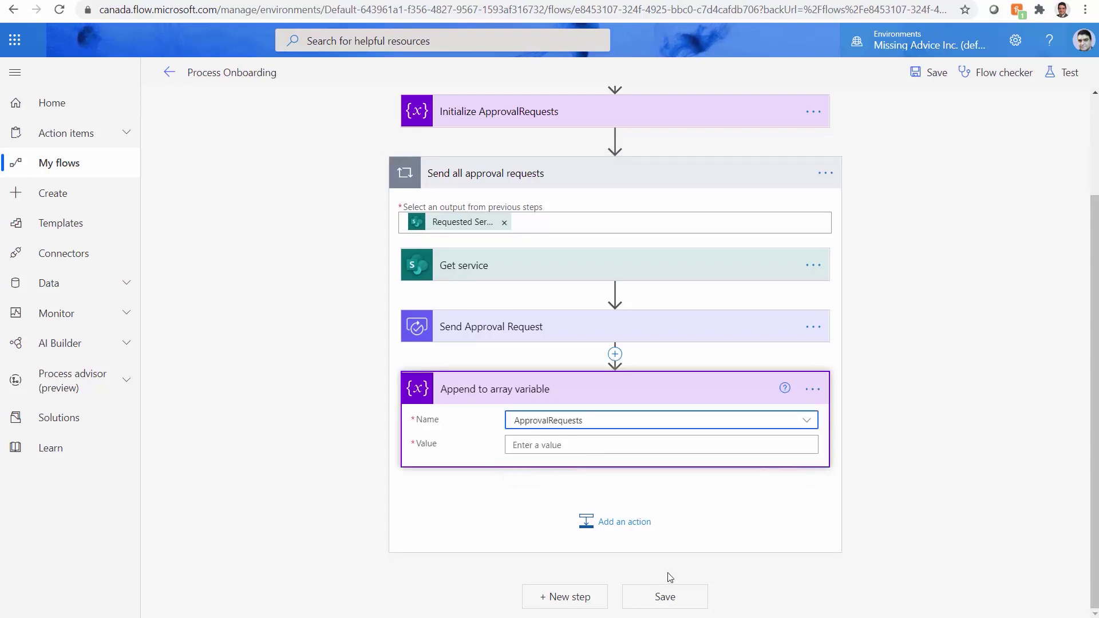
Start the appended value as a JSON object in braces with "ApprovalID" set to Send Approval Request's Approval ID in quotes.
{"action": "left_click", "coordinate": [570, 445]}
{"action": "type", "text": "{"}
{"action": "key", "text": "Return"}
{"action": "key", "text": "Return"}
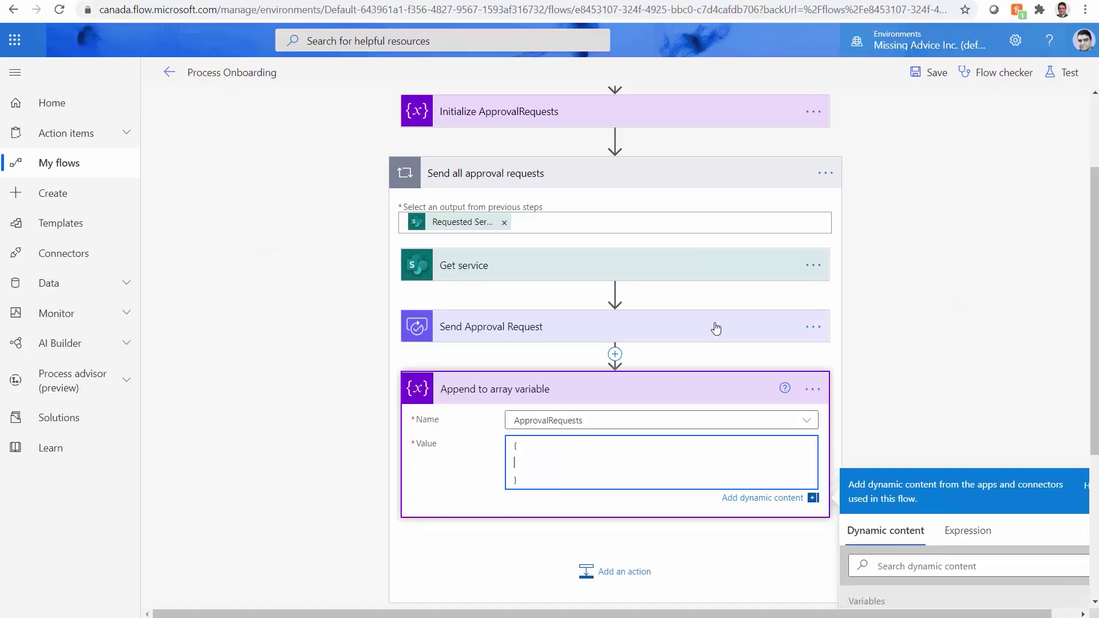
{"action": "type", "text": "\"ApprovalID\": \""}
{"action": "scroll", "coordinate": [1023, 438], "scroll_direction": "down", "scroll_amount": 3}
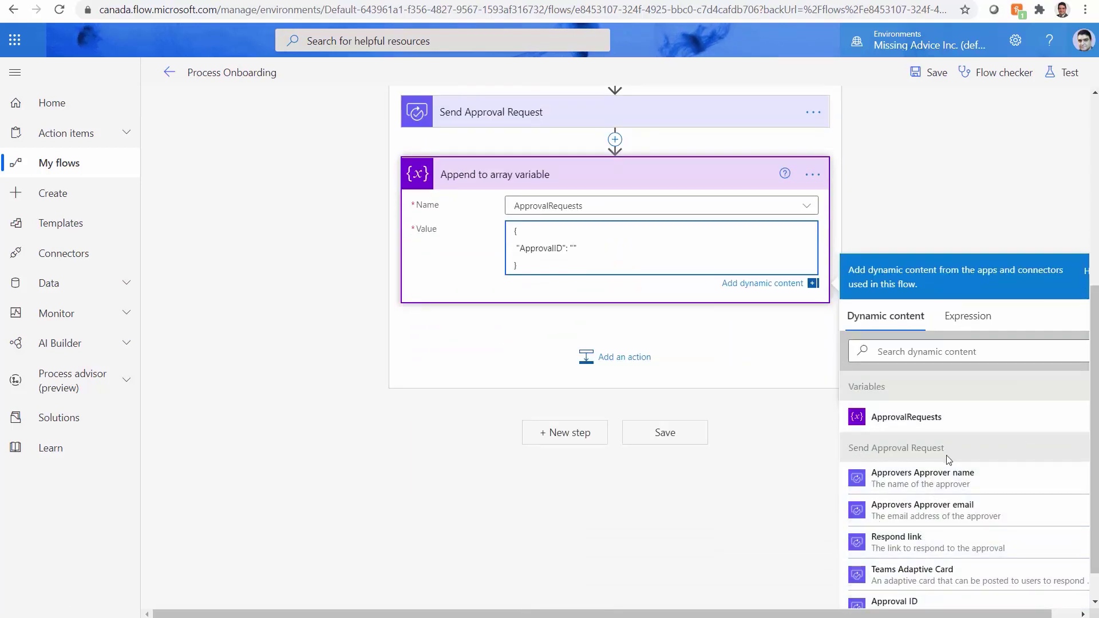
{"action": "left_click", "coordinate": [900, 604]}
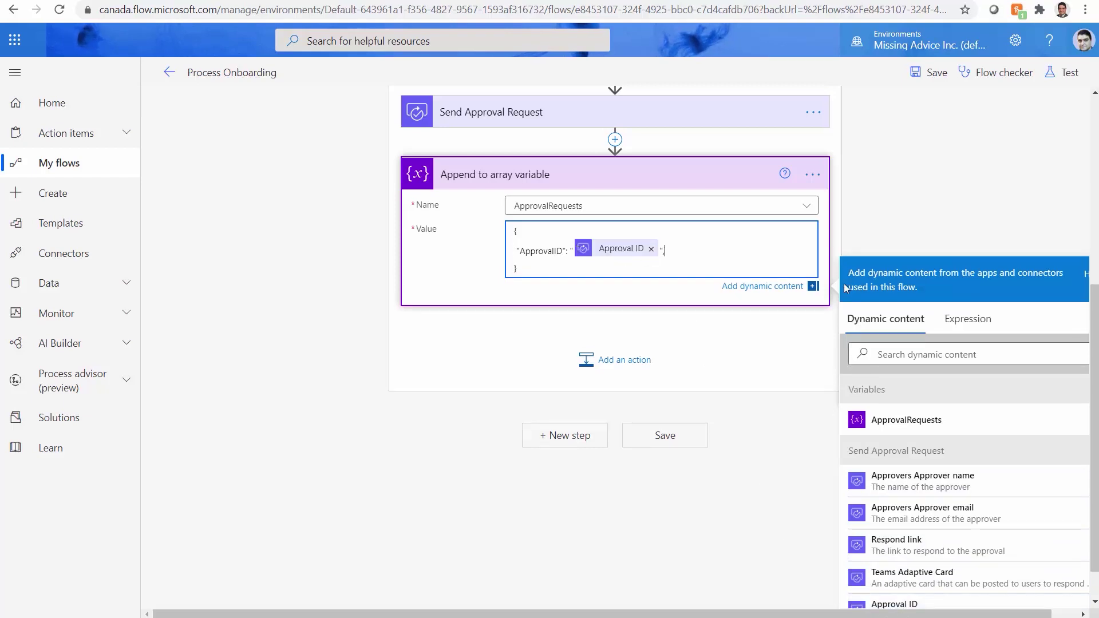
Add a "ServiceTitle" property on a new line of the JSON value, set to Get service's Title in quotes.
{"action": "key", "text": "Return"}
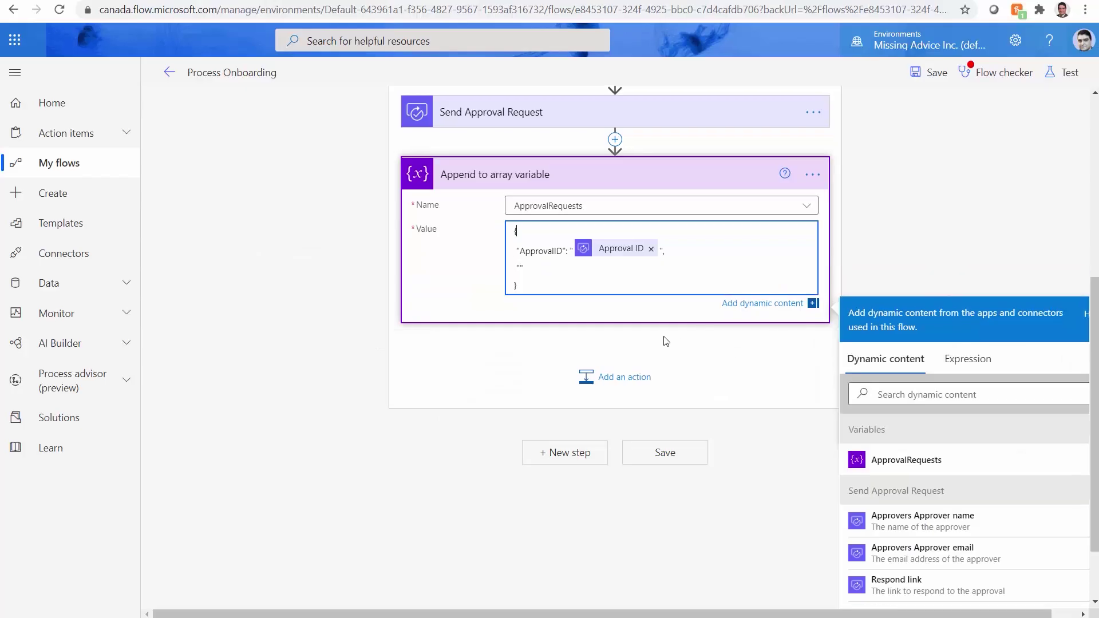
{"action": "type", "text": "\""}
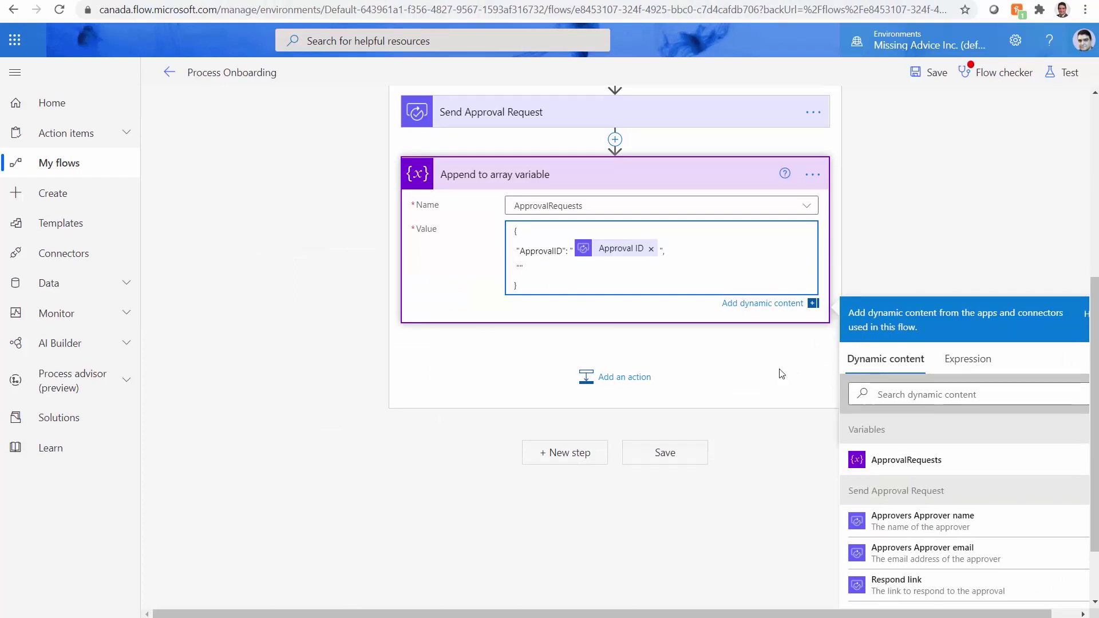
{"action": "type", "text": "Serv"}
{"action": "type", "text": "iceTitle"}
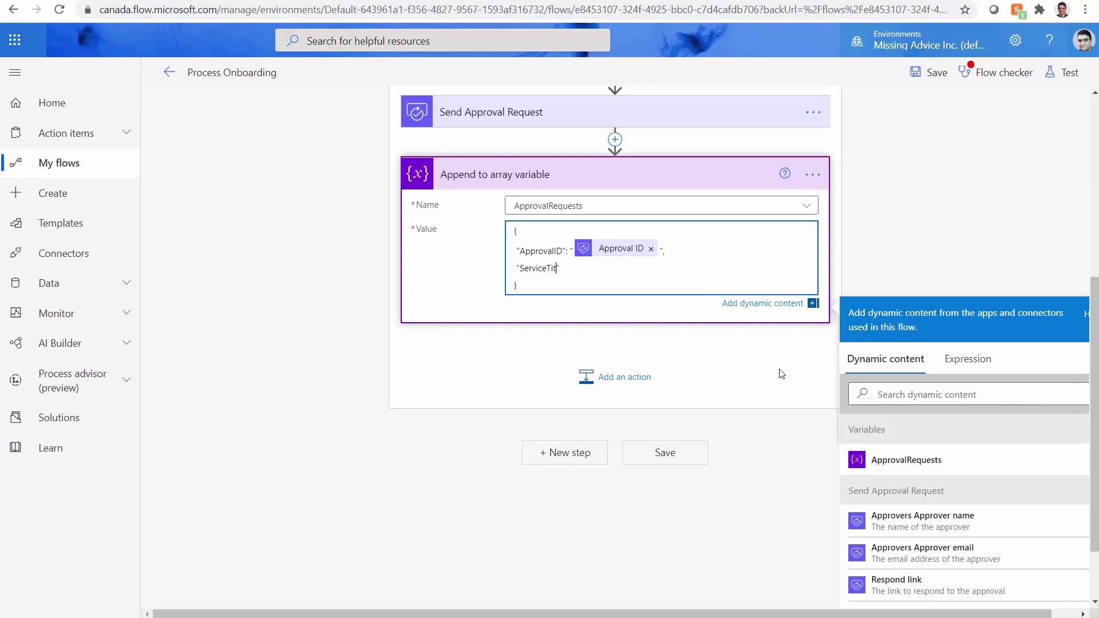
{"action": "left_click", "coordinate": [588, 268]}
{"action": "type", "text": "\": \""}
{"action": "left_click", "coordinate": [913, 394]}
{"action": "type", "text": "Tit"}
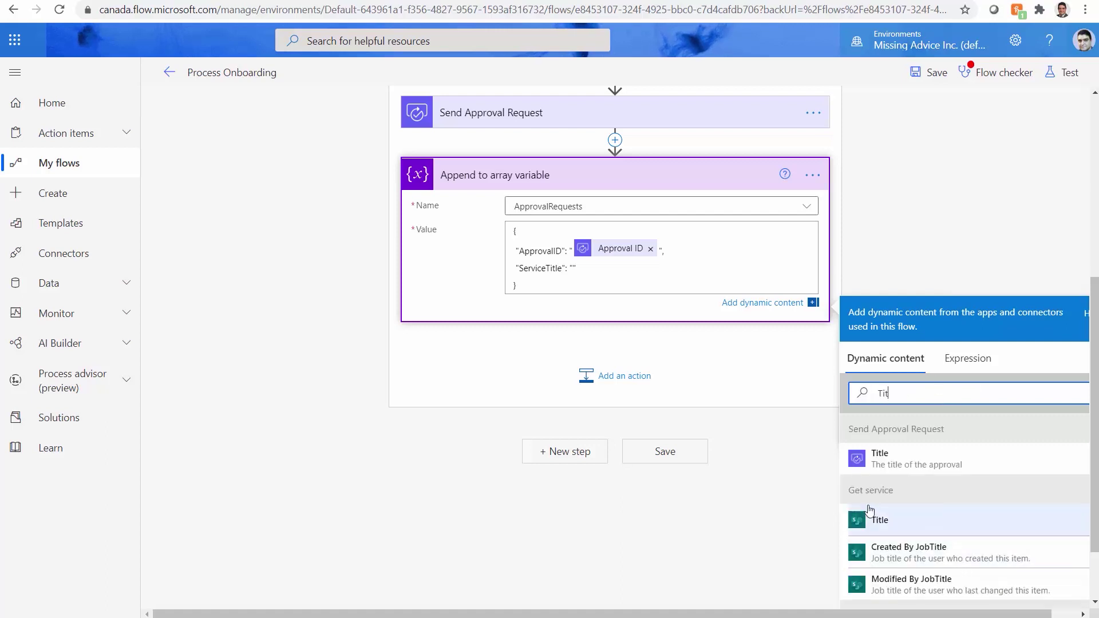
{"action": "left_click", "coordinate": [880, 521]}
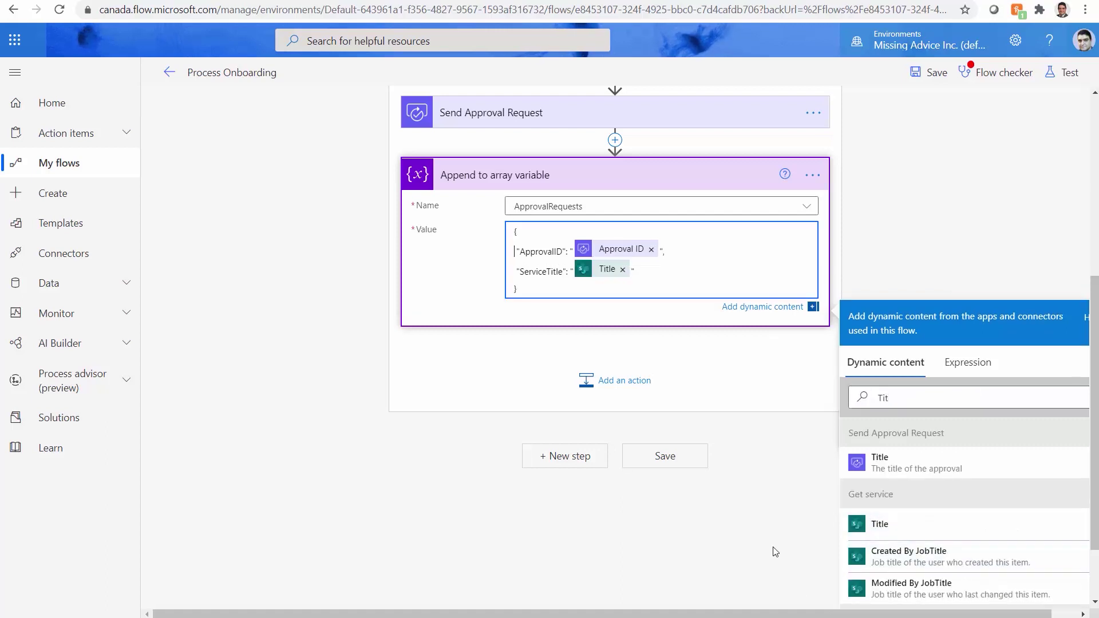
Add an "ApproverName" property on the following line of the JSON value, set to Get service's Approver name in quotes.
{"action": "type", "text": ","}
{"action": "key", "text": "Return"}
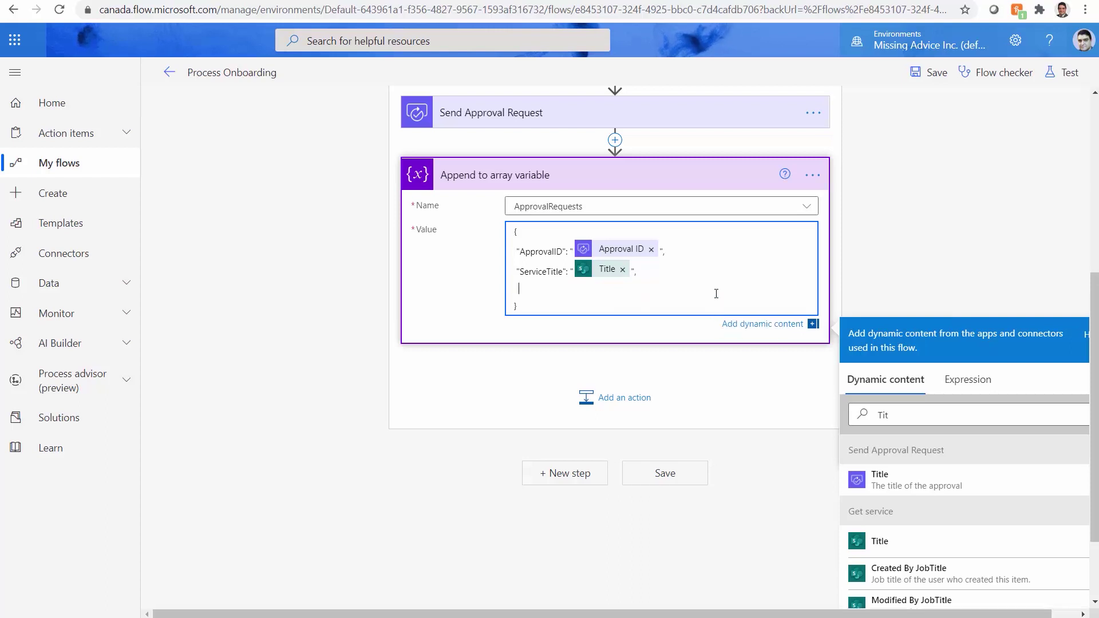
{"action": "type", "text": "\"\""}
{"action": "type", "text": "Approver"}
{"action": "type", "text": "Name\":"}
{"action": "double_click", "coordinate": [927, 414]}
{"action": "type", "text": "Appro"}
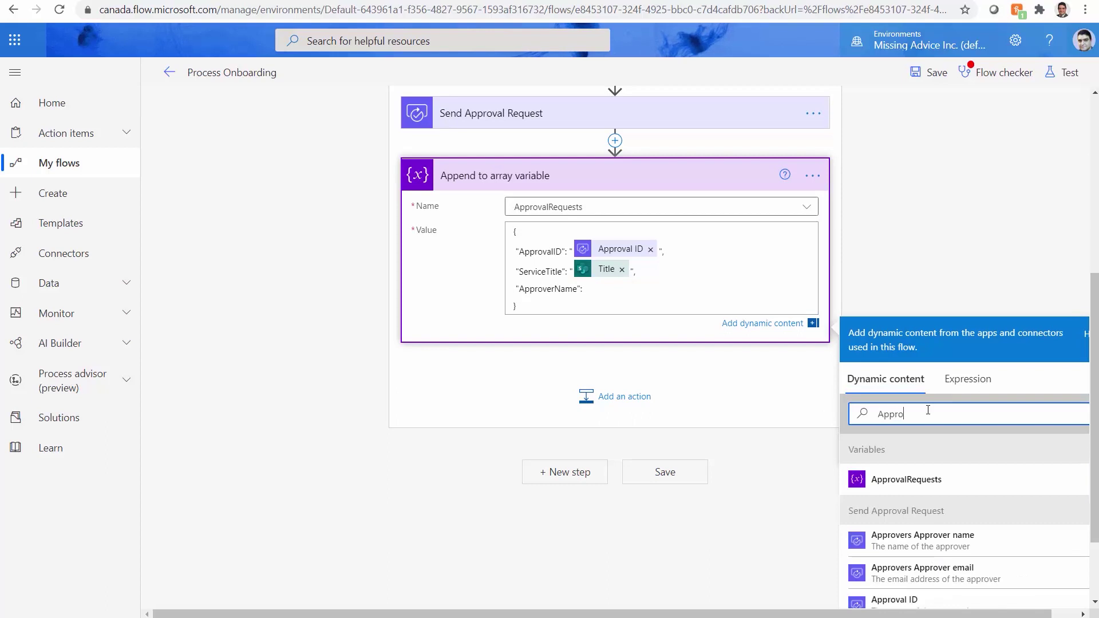
{"action": "scroll", "coordinate": [916, 504], "scroll_direction": "down", "scroll_amount": 6}
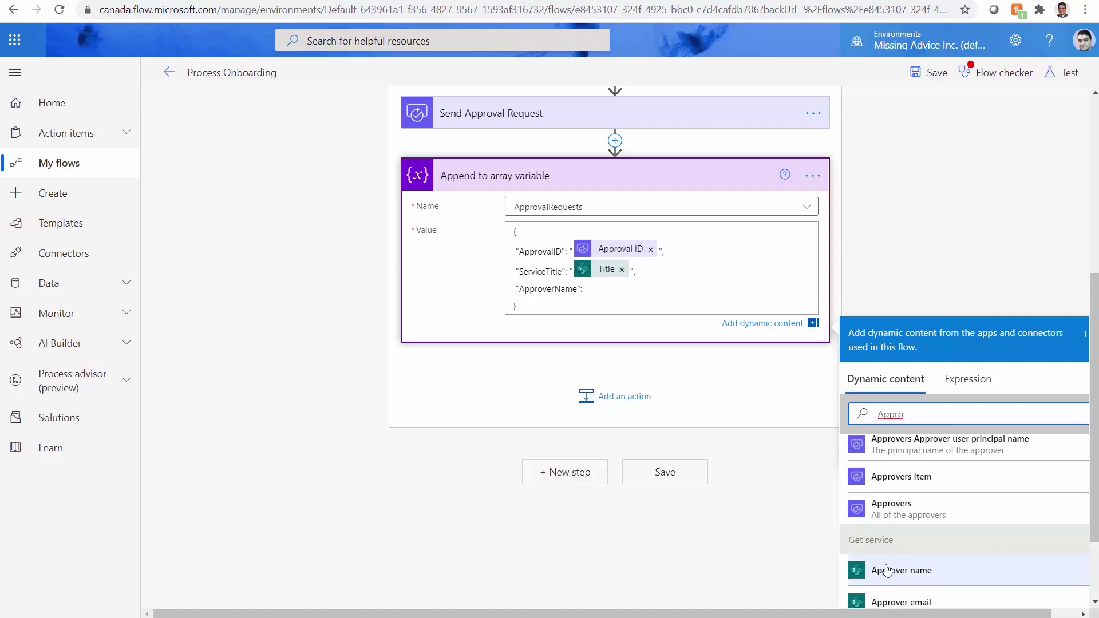
{"action": "left_click", "coordinate": [887, 570]}
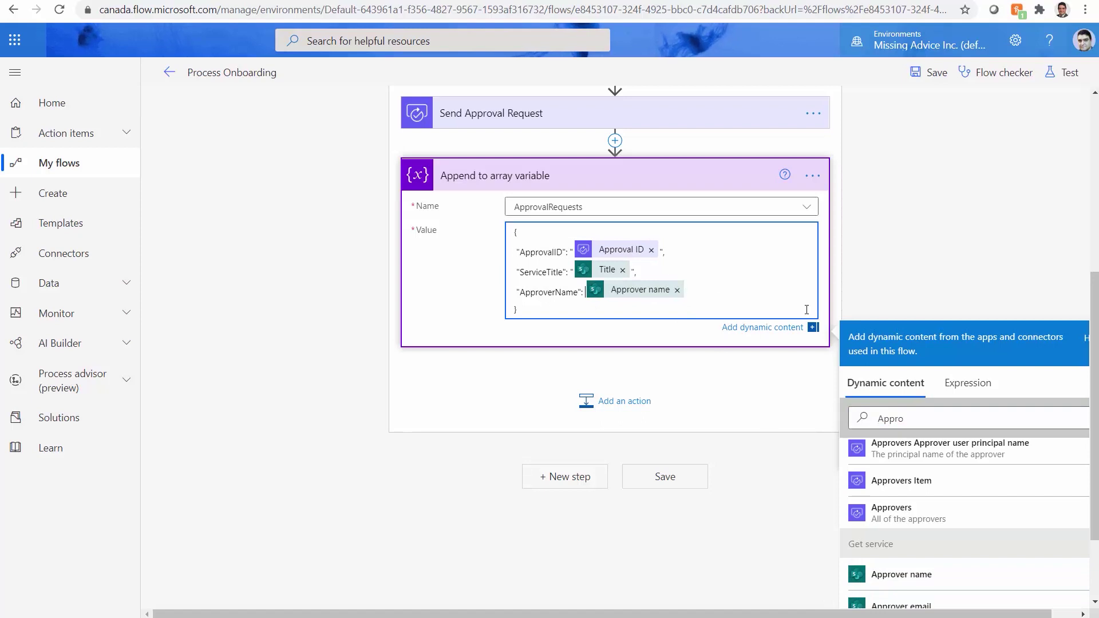
{"action": "type", "text": "\": "}
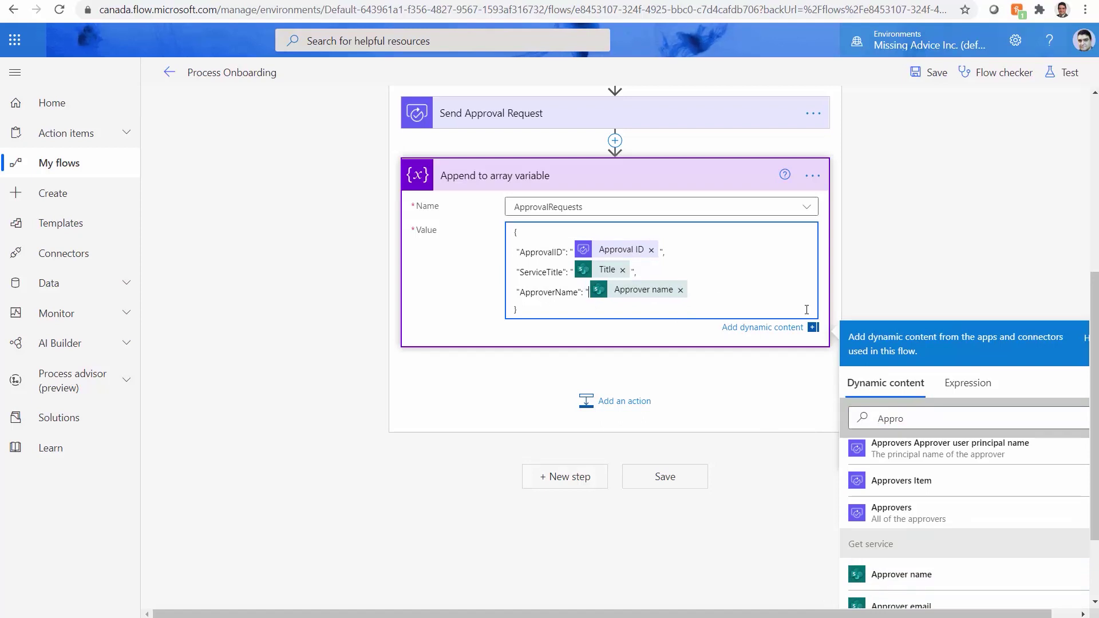
{"action": "type", "text": "\""}
Copy the whole JSON value of the append action into the blank Notepad document.
{"action": "key", "text": "ctrl+a"}
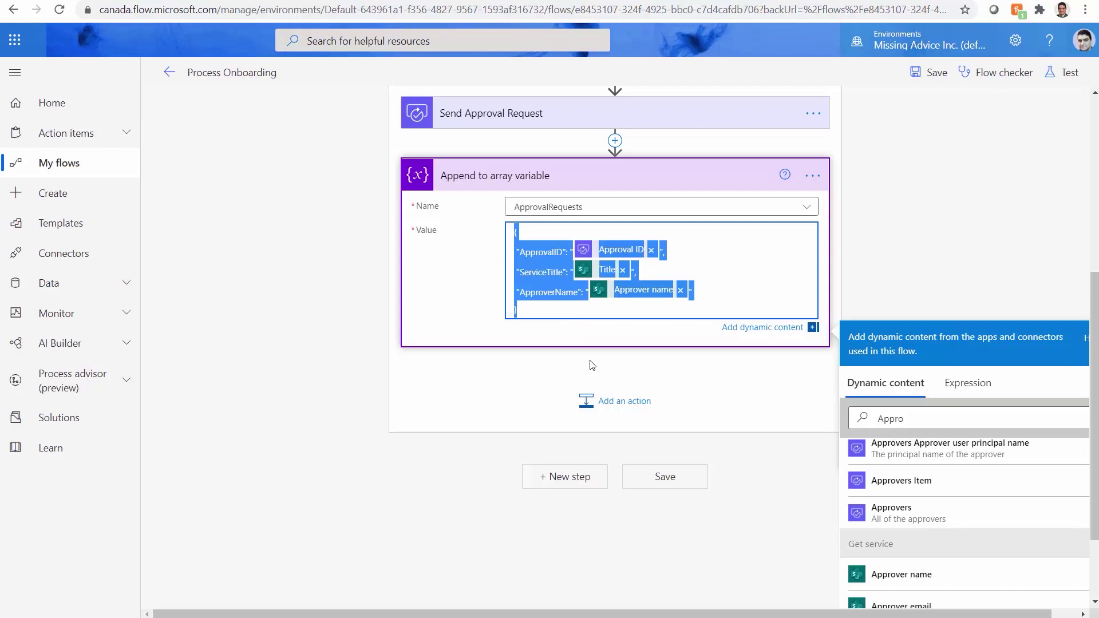
{"action": "key", "text": "alt+Tab"}
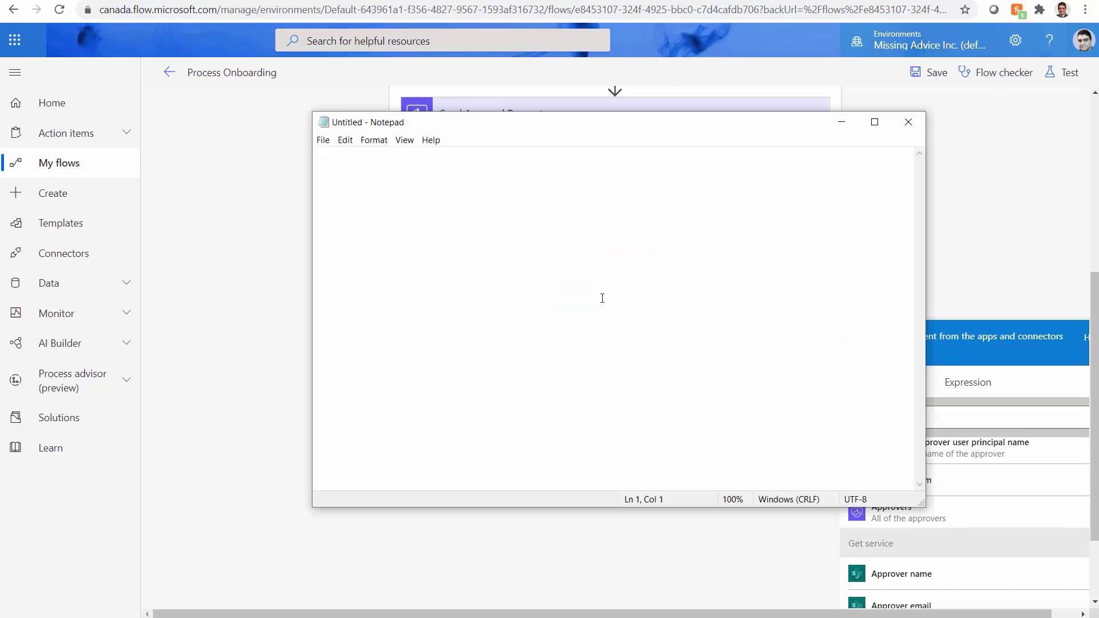
{"action": "type", "text": "{  \"ApprovalID\": \"@{outputs('Send_Approval_Request')?['body/name']}\",  \"ServiceTitle\": \"@{outputs('Get_service')?['body/Title']}\",  \"ApproverName\": \"@{outputs('Get_service')?['body/Approvername']}\" }"}
Strip the output expressions from the Notepad JSON, leaving ApprovalID, ServiceTitle and ApproverName with empty quoted values.
{"action": "left_click", "coordinate": [467, 186]}
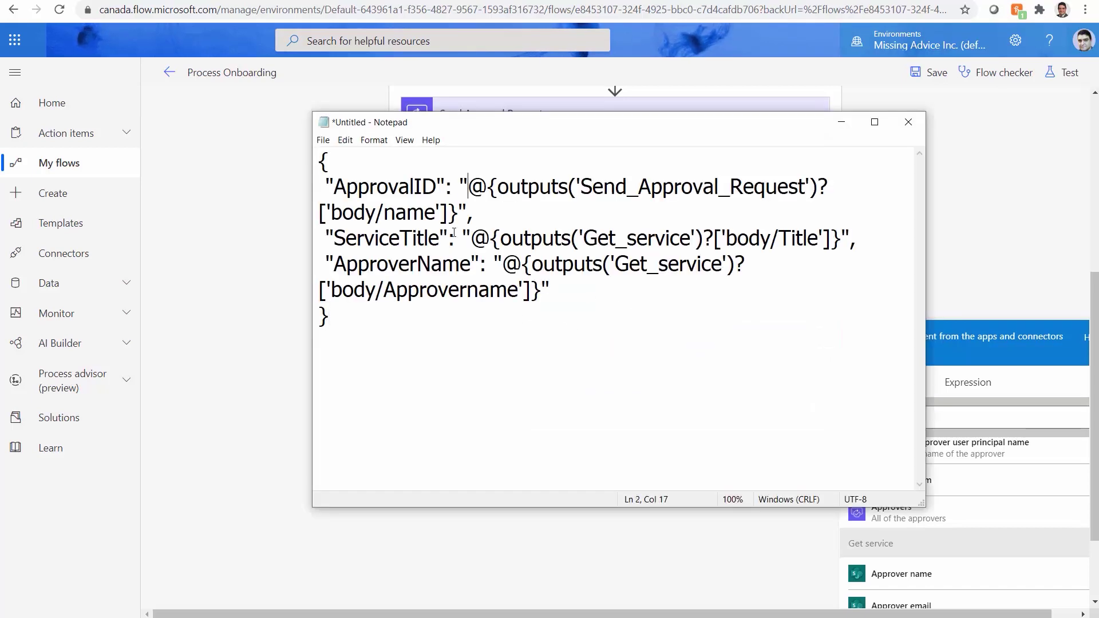
{"action": "left_click", "coordinate": [458, 213], "text": "shift"}
{"action": "key", "text": "Delete"}
{"action": "key", "text": "Down"}
{"action": "key", "text": "shift+Down"}
{"action": "key", "text": "shift+Up"}
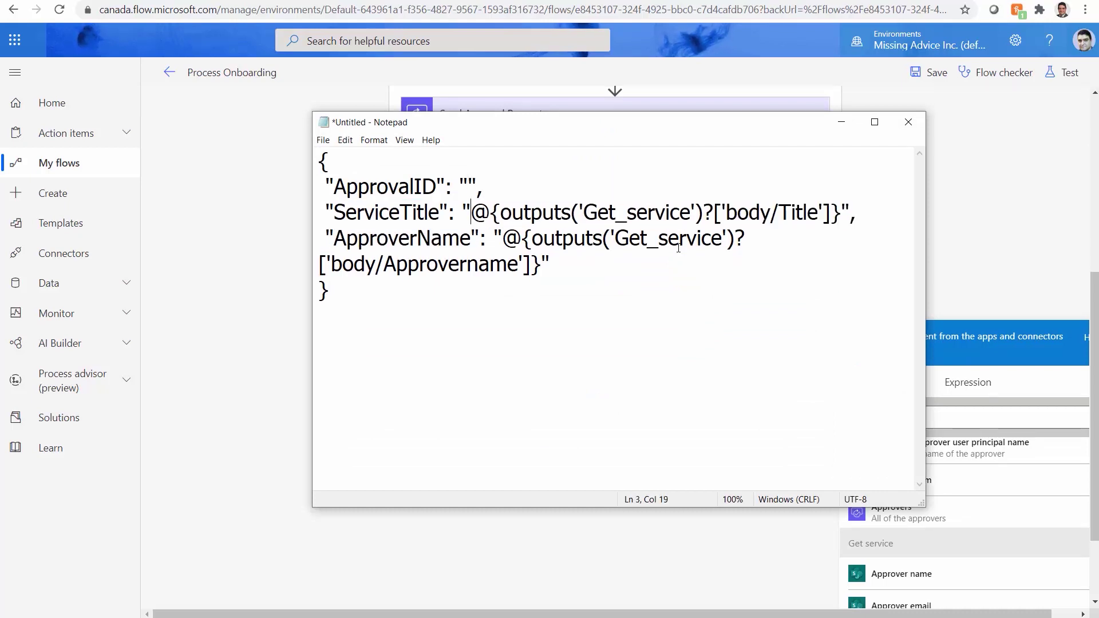
{"action": "key", "text": "shift+End"}
{"action": "key", "text": "shift+Left"}
{"action": "key", "text": "shift+Left"}
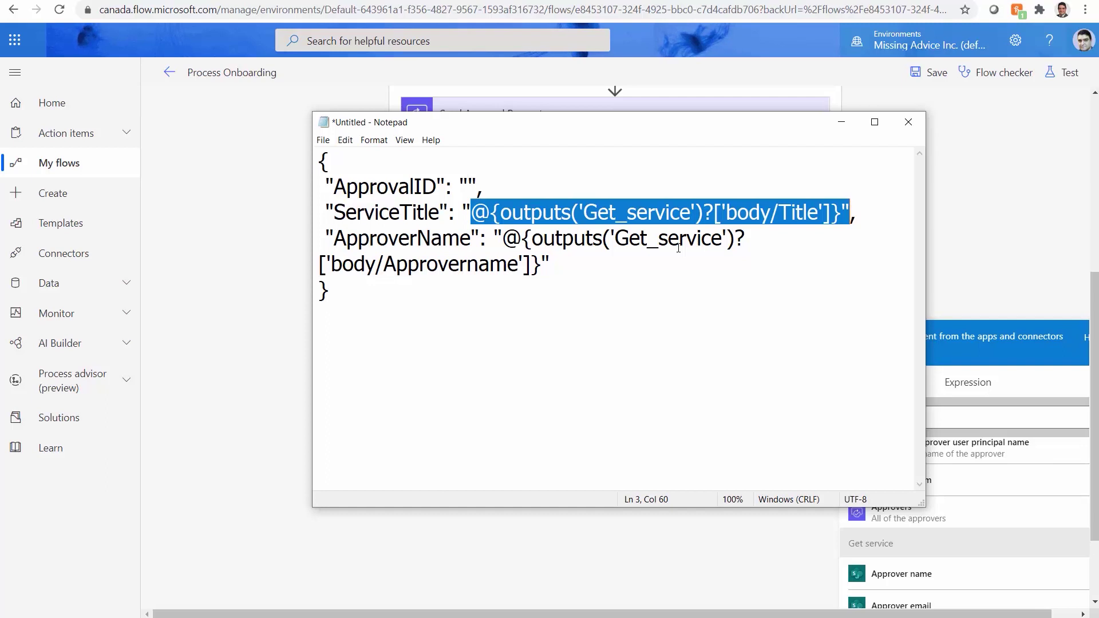
{"action": "key", "text": "Delete"}
{"action": "key", "text": "Down"}
{"action": "key", "text": "Right"}
{"action": "key", "text": "Right"}
{"action": "key", "text": "Right"}
{"action": "key", "text": "Right"}
{"action": "key", "text": "shift+End"}
{"action": "key", "text": "shift+Left"}
{"action": "key", "text": "Delete"}
{"action": "left_click", "coordinate": [487, 208]}
{"action": "left_click", "coordinate": [335, 238]}
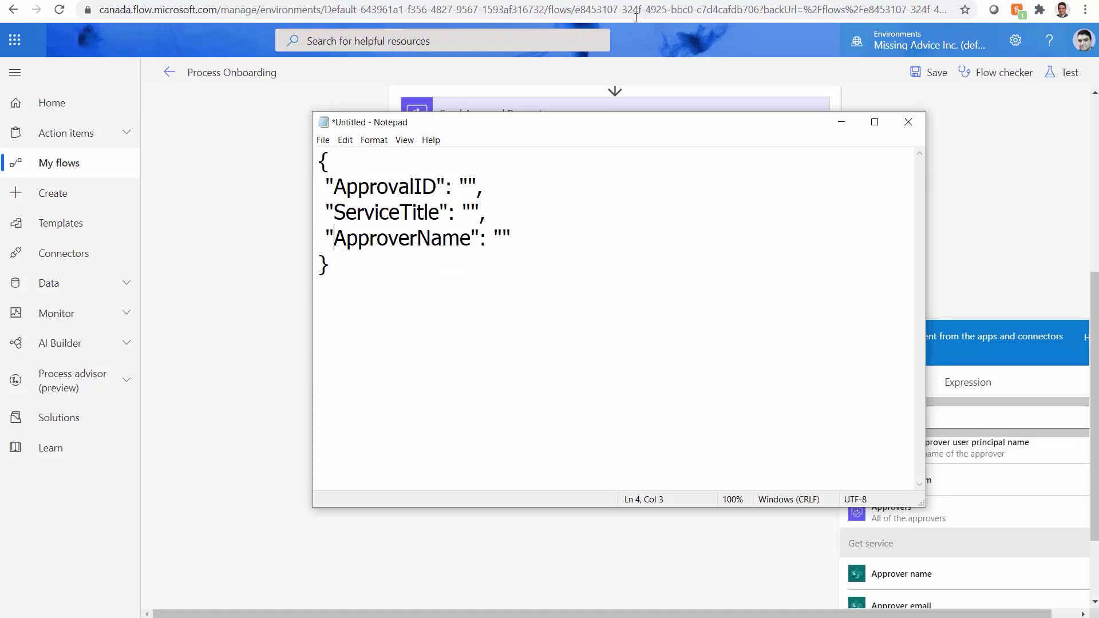
Switch back to Power Automate and save the Process Onboarding flow.
{"action": "left_click", "coordinate": [731, 1]}
{"action": "left_click", "coordinate": [658, 475]}
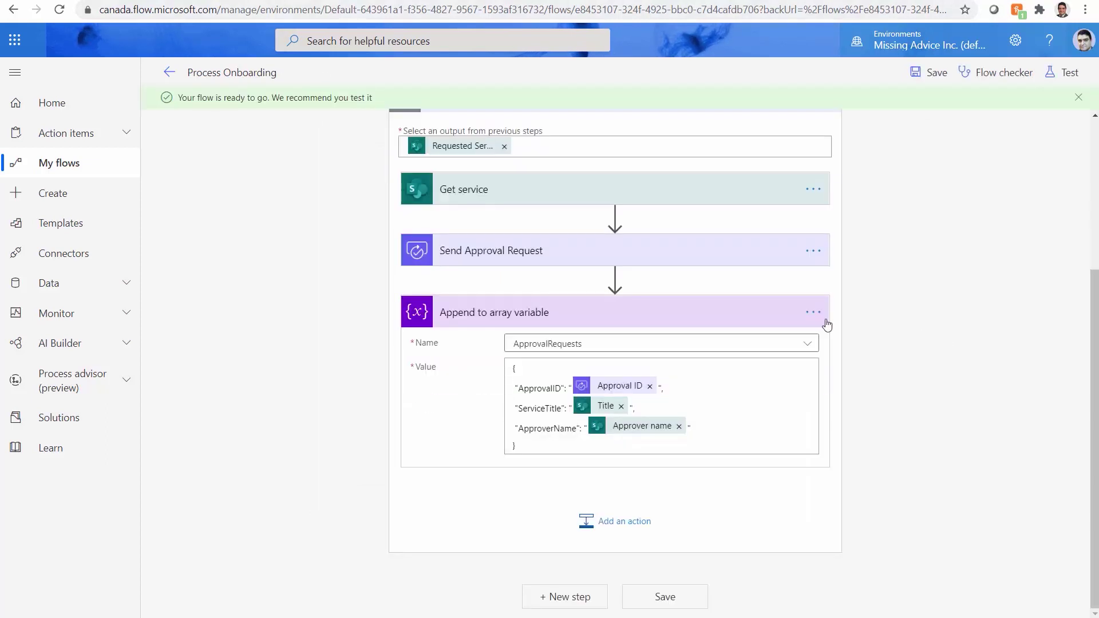
Rename the Append to array variable action as Append to ApprovalRequests and save the flow.
{"action": "left_click", "coordinate": [817, 314]}
{"action": "left_click", "coordinate": [874, 269]}
{"action": "key", "text": "End"}
{"action": "key", "text": "ctrl+shift+Left"}
{"action": "key", "text": "ctrl+shift+Left"}
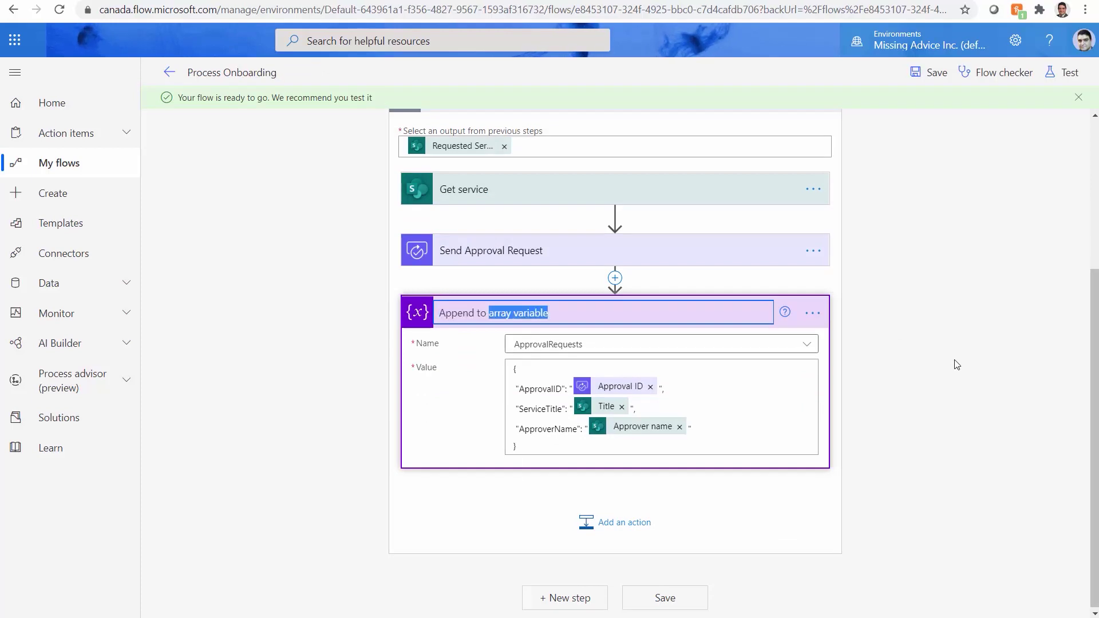
{"action": "type", "text": "ApprovalR"}
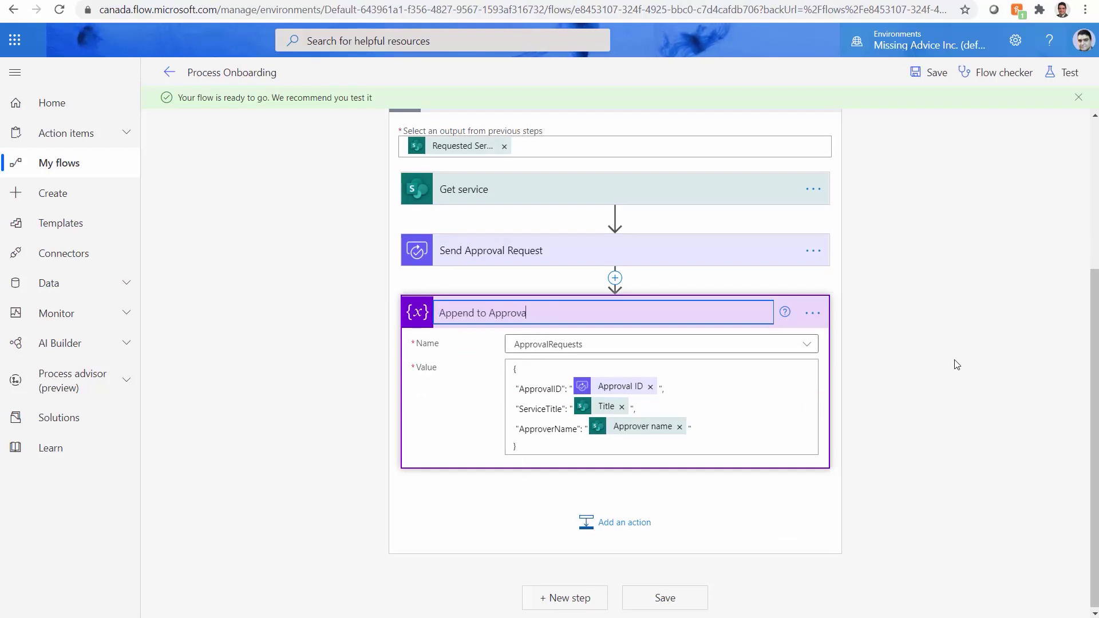
{"action": "type", "text": "equests"}
{"action": "left_click", "coordinate": [928, 73]}
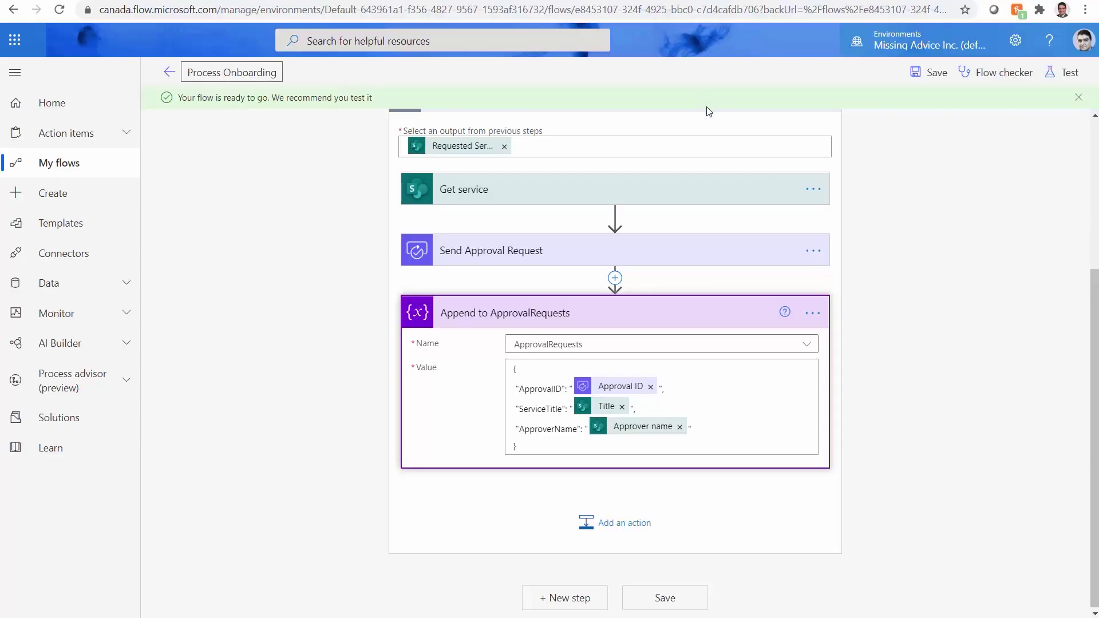
Collapse the Send all approval requests loop and add an Apply to each control after it.
{"action": "scroll", "coordinate": [616, 277], "scroll_direction": "up", "scroll_amount": 4}
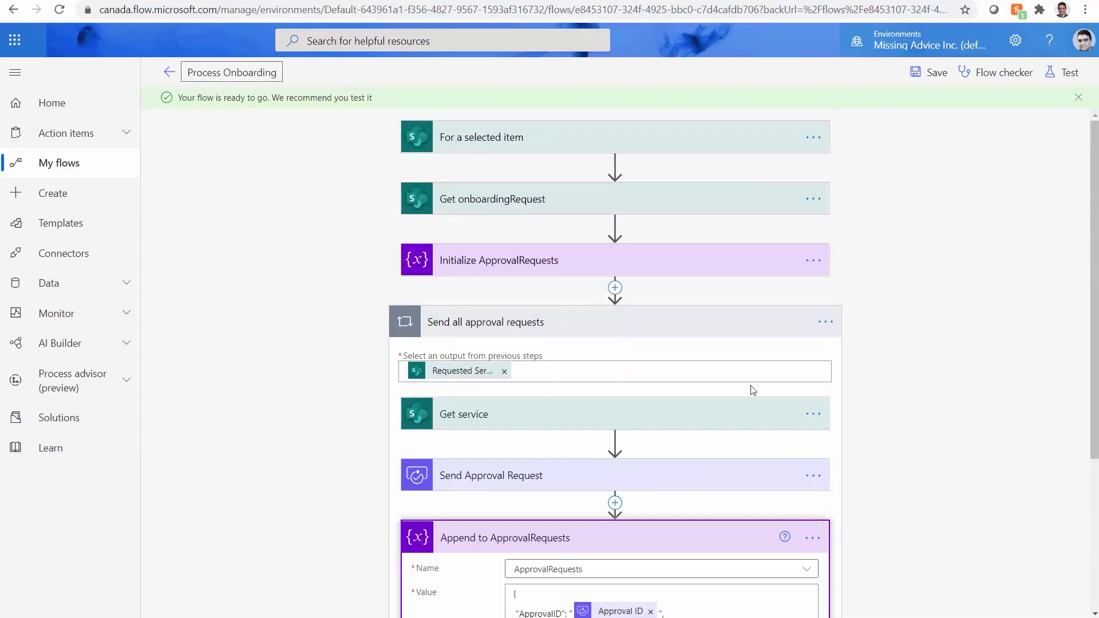
{"action": "left_click", "coordinate": [658, 329]}
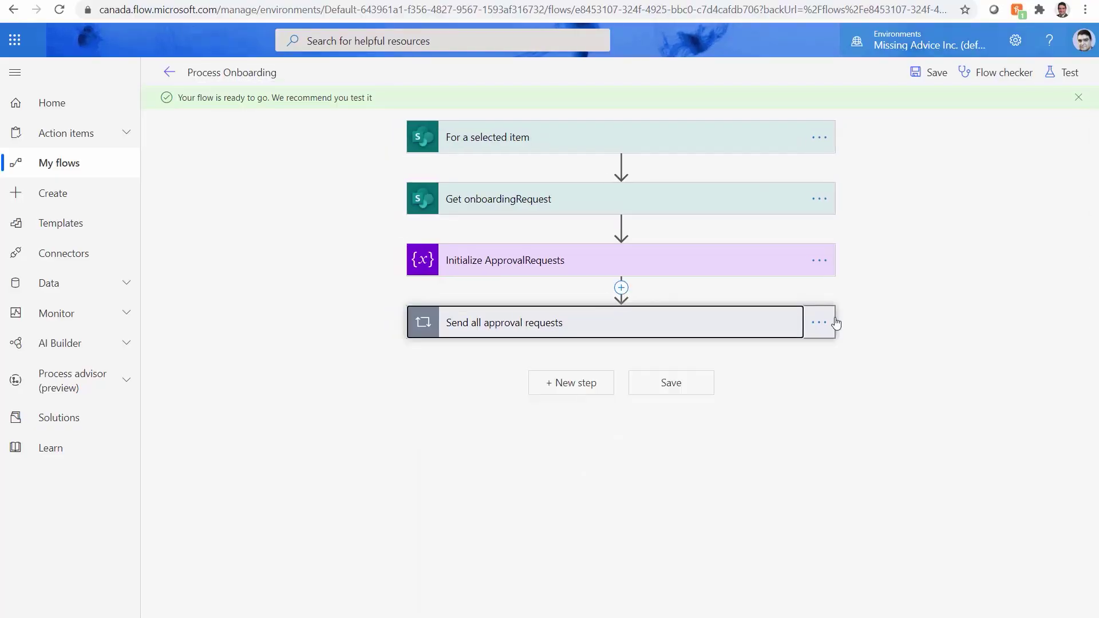
{"action": "left_click", "coordinate": [569, 384]}
{"action": "type", "text": "Apply"}
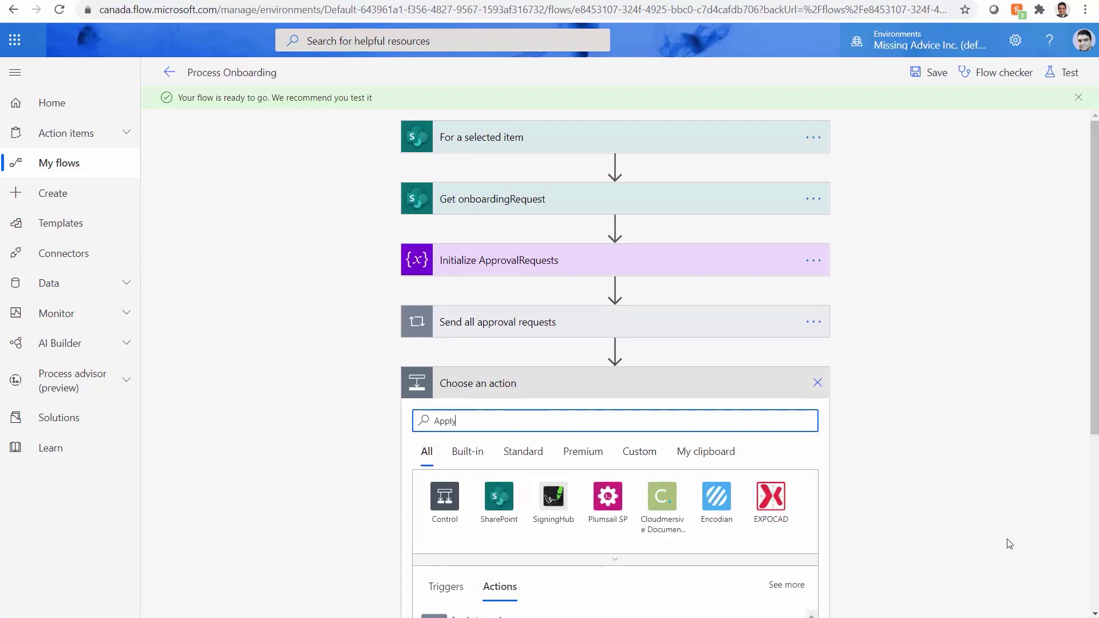
{"action": "scroll", "coordinate": [1005, 542], "scroll_direction": "down", "scroll_amount": 2}
{"action": "left_click", "coordinate": [479, 483]}
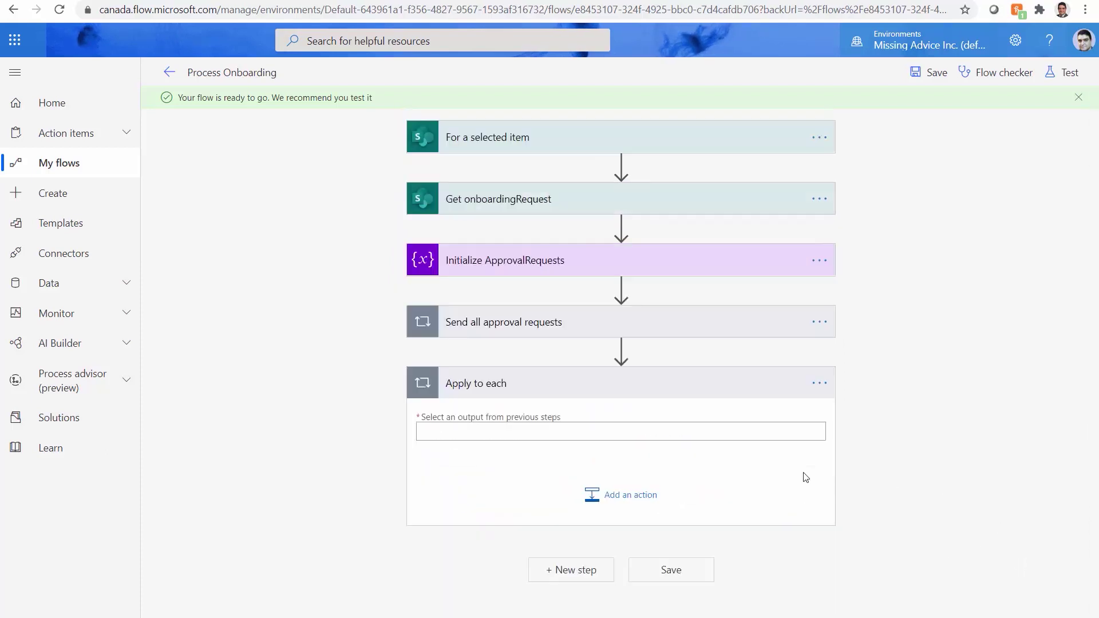
Rename the new Apply to each loop as Wait for all approval requests and set its input to the ApprovalRequests variable.
{"action": "left_click", "coordinate": [819, 383]}
{"action": "left_click", "coordinate": [938, 475]}
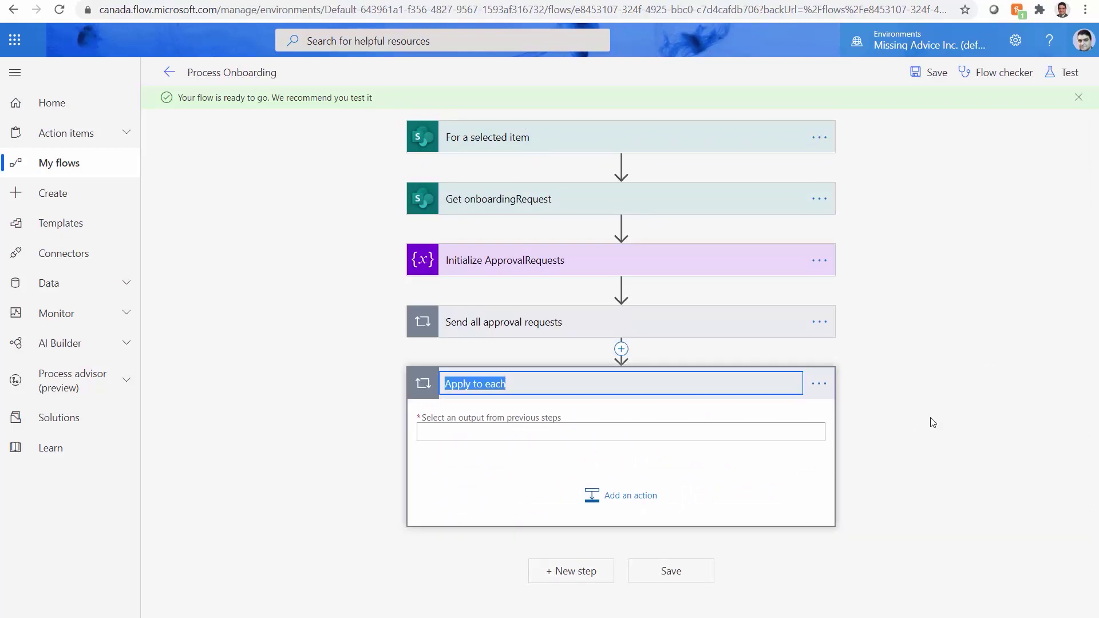
{"action": "type", "text": "Wait for all approval requests"}
{"action": "left_click", "coordinate": [580, 430]}
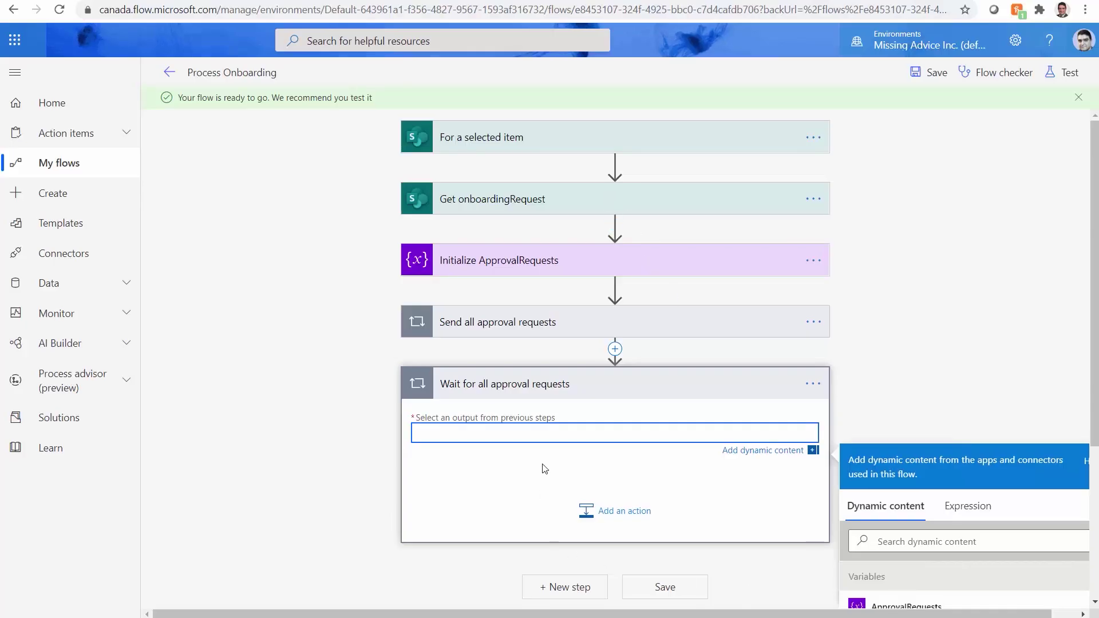
{"action": "scroll", "coordinate": [891, 448], "scroll_direction": "down", "scroll_amount": 3}
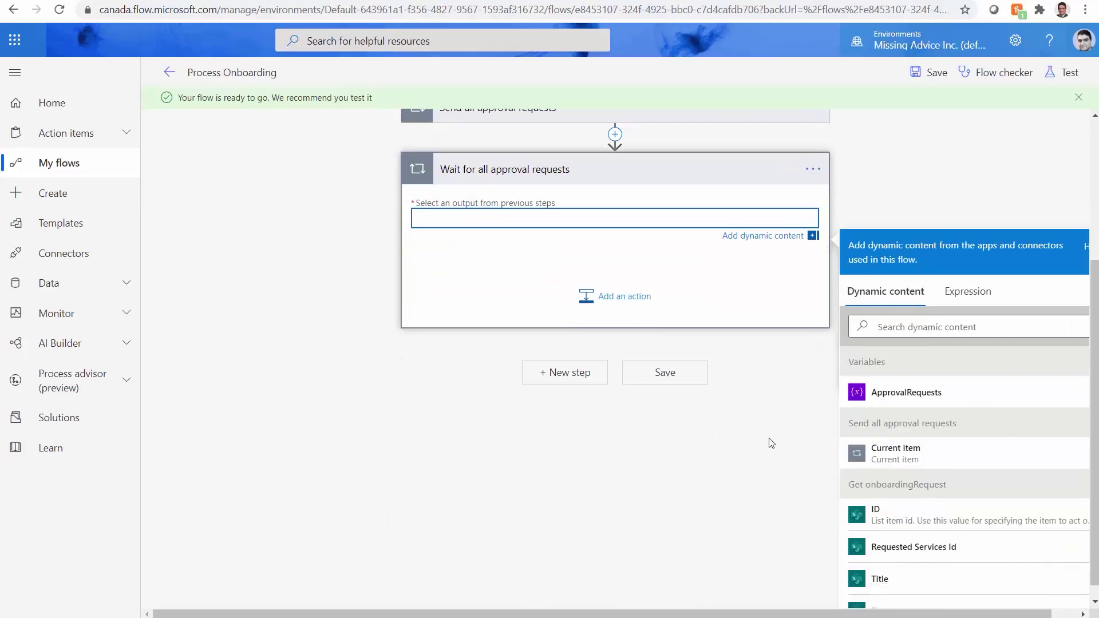
{"action": "left_click", "coordinate": [906, 392]}
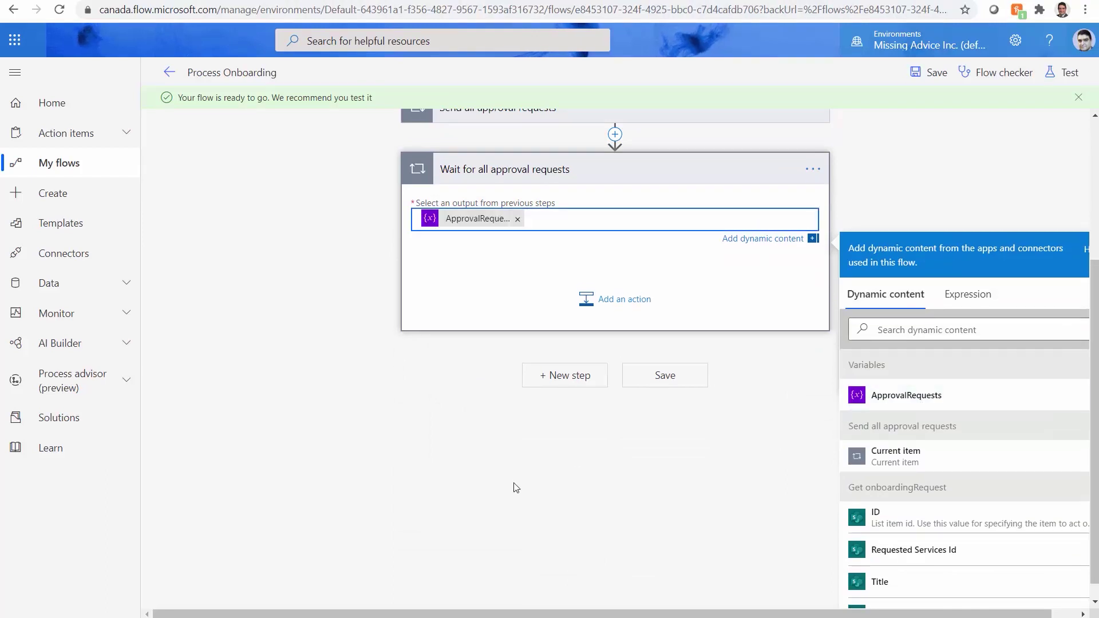
Add a Compose action inside the Wait for all approval requests loop and rename it CurrentRequest.
{"action": "scroll", "coordinate": [557, 466], "scroll_direction": "up", "scroll_amount": 2}
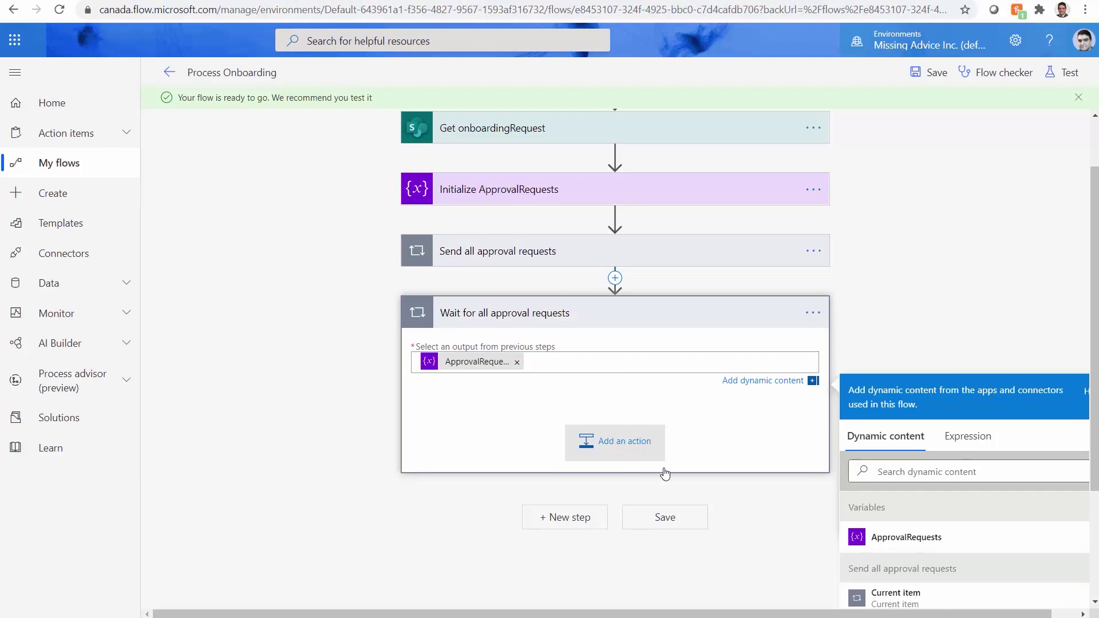
{"action": "left_click", "coordinate": [618, 443]}
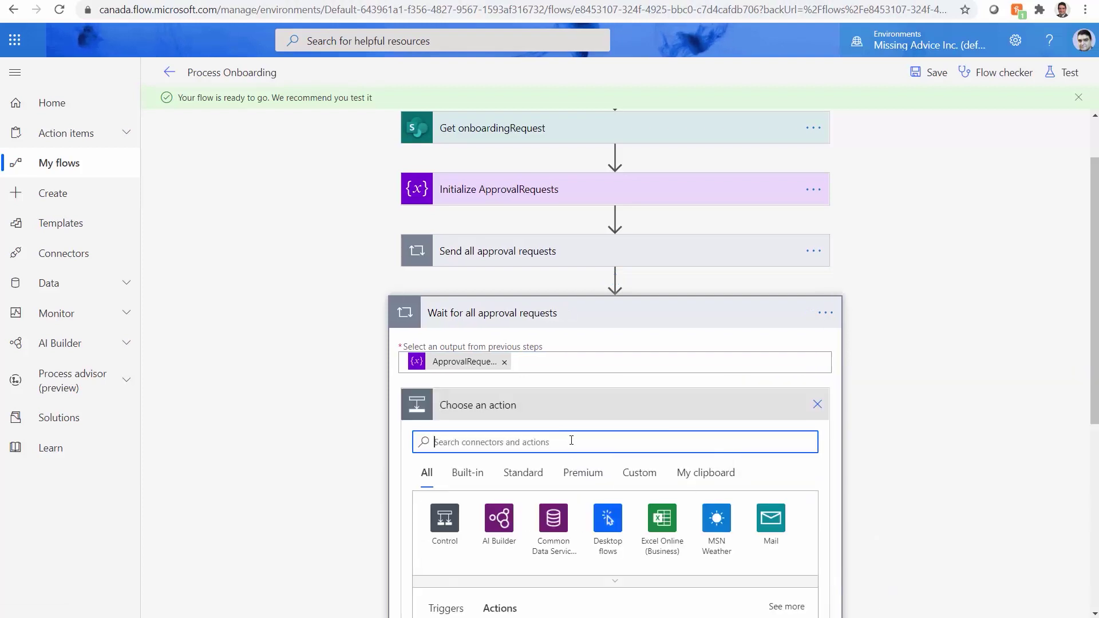
{"action": "type", "text": "Compo"}
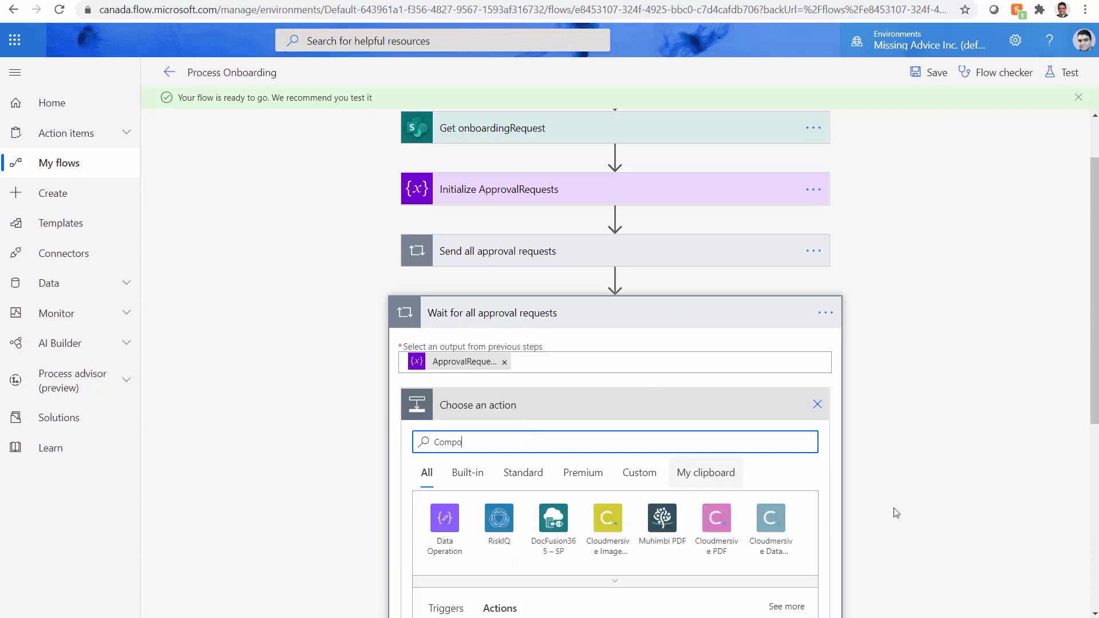
{"action": "scroll", "coordinate": [896, 504], "scroll_direction": "down", "scroll_amount": 1}
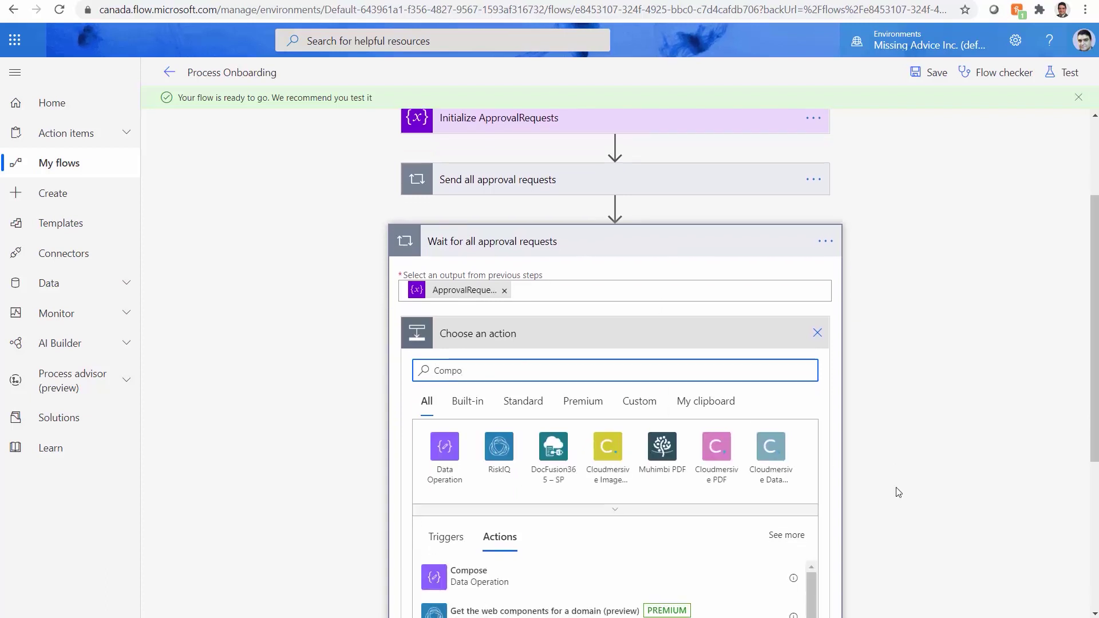
{"action": "left_click", "coordinate": [448, 572]}
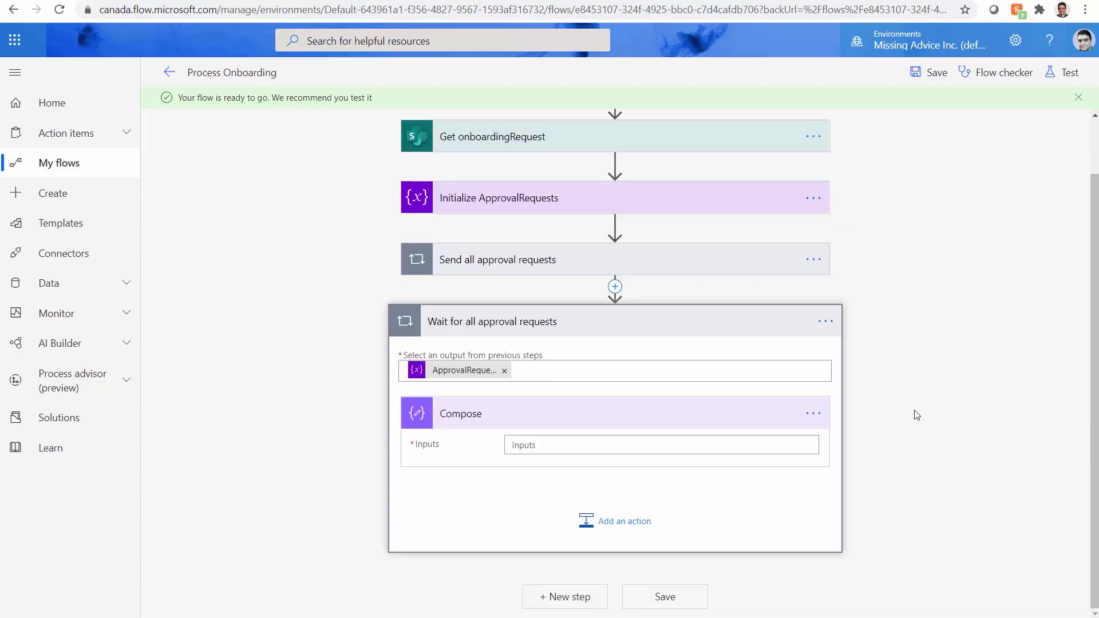
{"action": "left_click", "coordinate": [813, 413]}
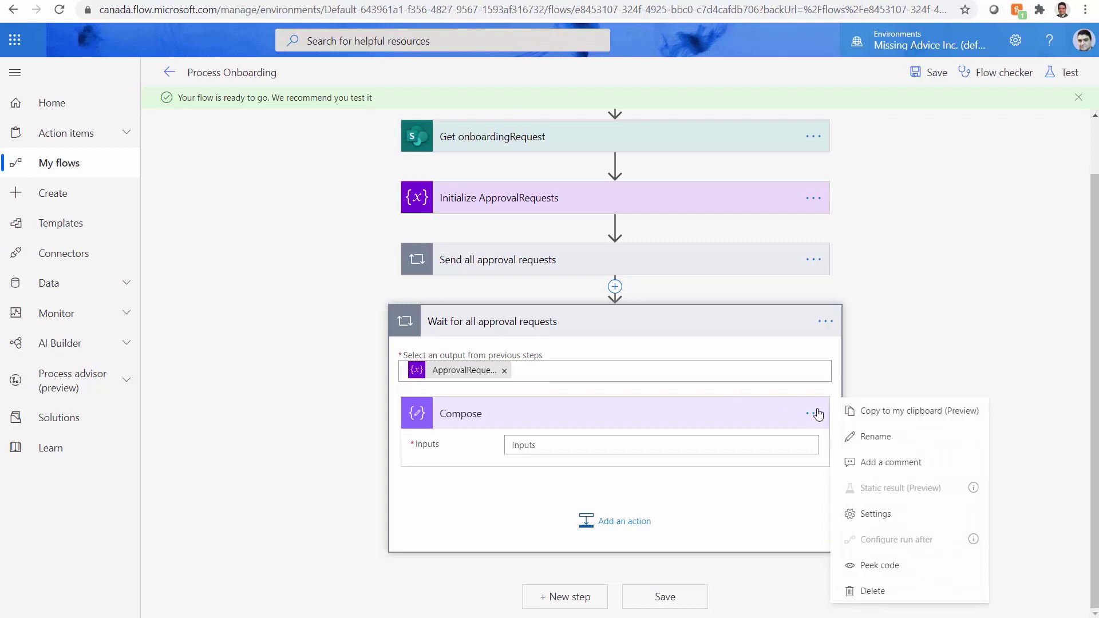
{"action": "left_click", "coordinate": [873, 442]}
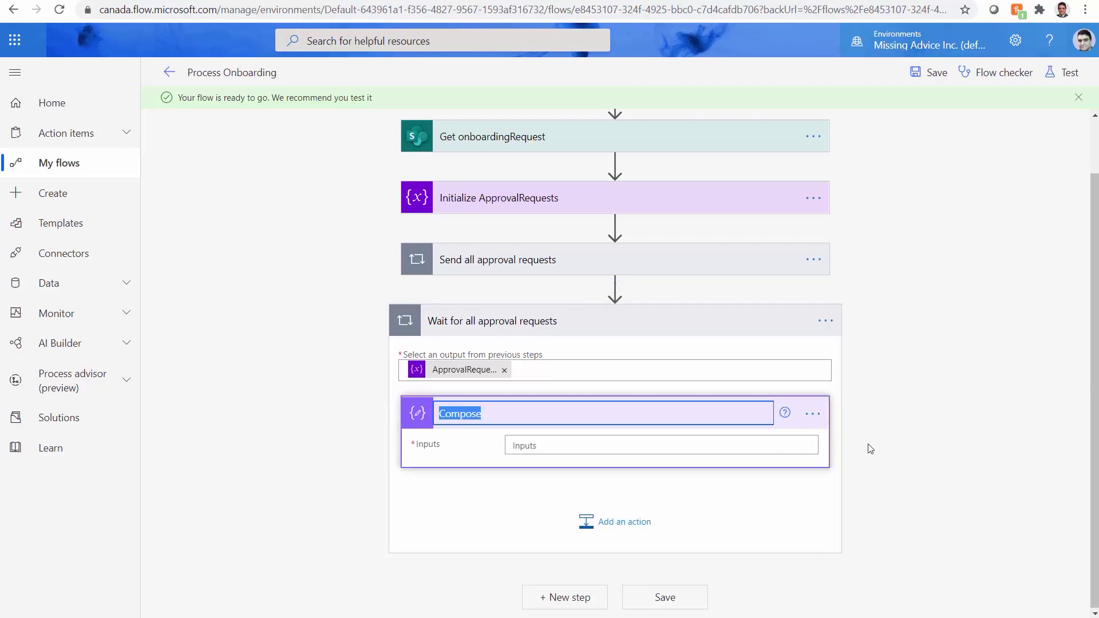
{"action": "type", "text": "CurrentRequest"}
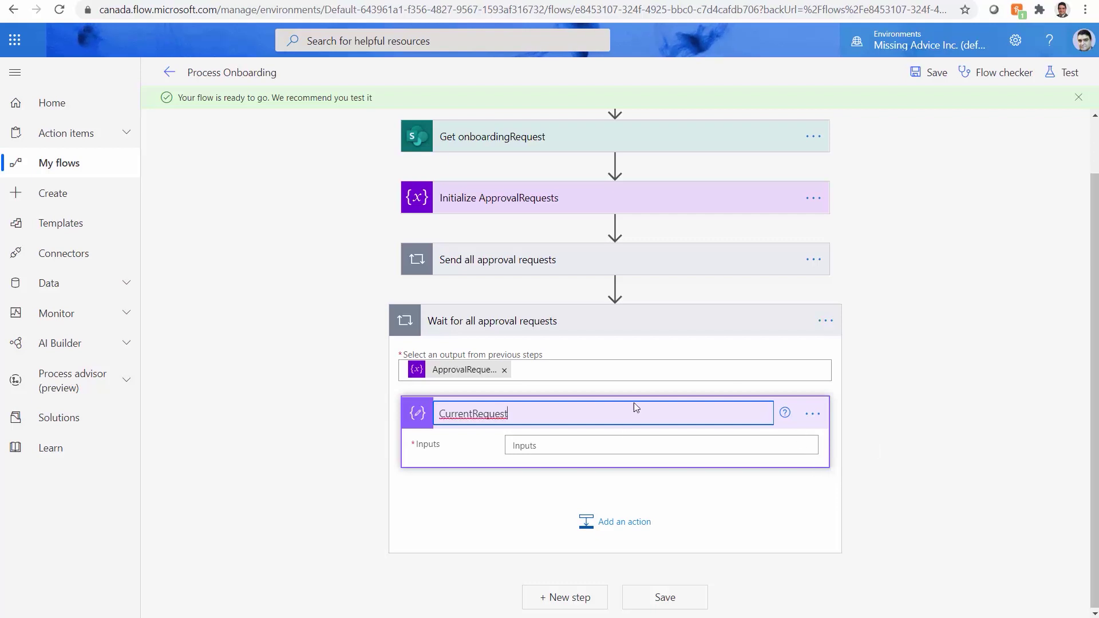
Set the CurrentRequest inputs to the Current item of the Wait for all approval requests loop.
{"action": "left_click", "coordinate": [614, 449]}
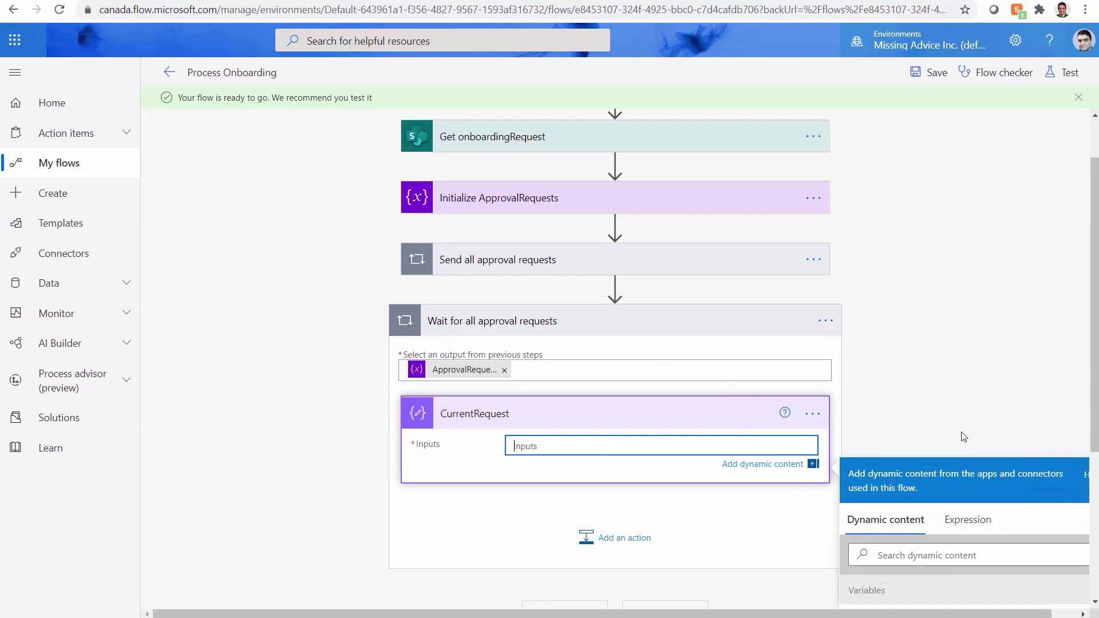
{"action": "scroll", "coordinate": [961, 435], "scroll_direction": "down", "scroll_amount": 3}
{"action": "scroll", "coordinate": [961, 431], "scroll_direction": "down", "scroll_amount": 2}
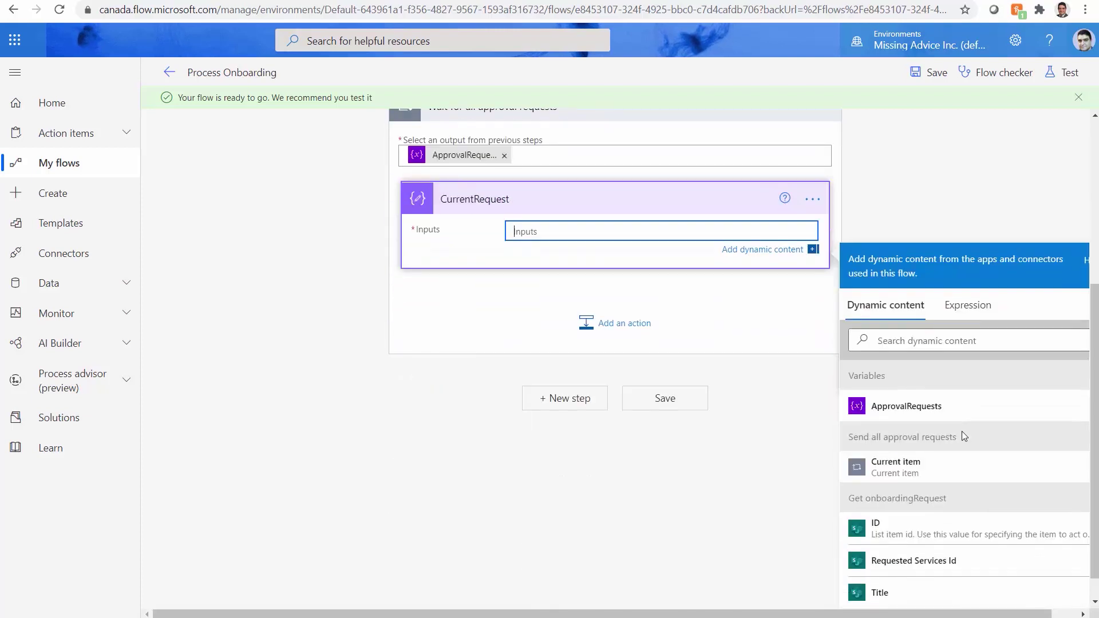
{"action": "left_click", "coordinate": [913, 338]}
{"action": "type", "text": "Curre"}
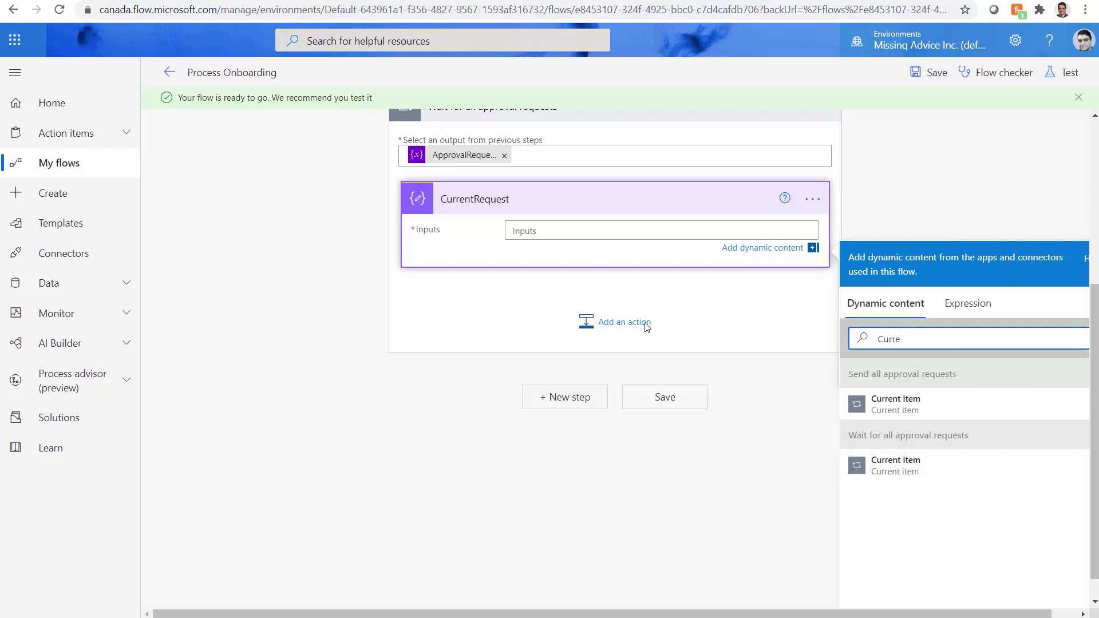
{"action": "scroll", "coordinate": [604, 495], "scroll_direction": "up", "scroll_amount": 1}
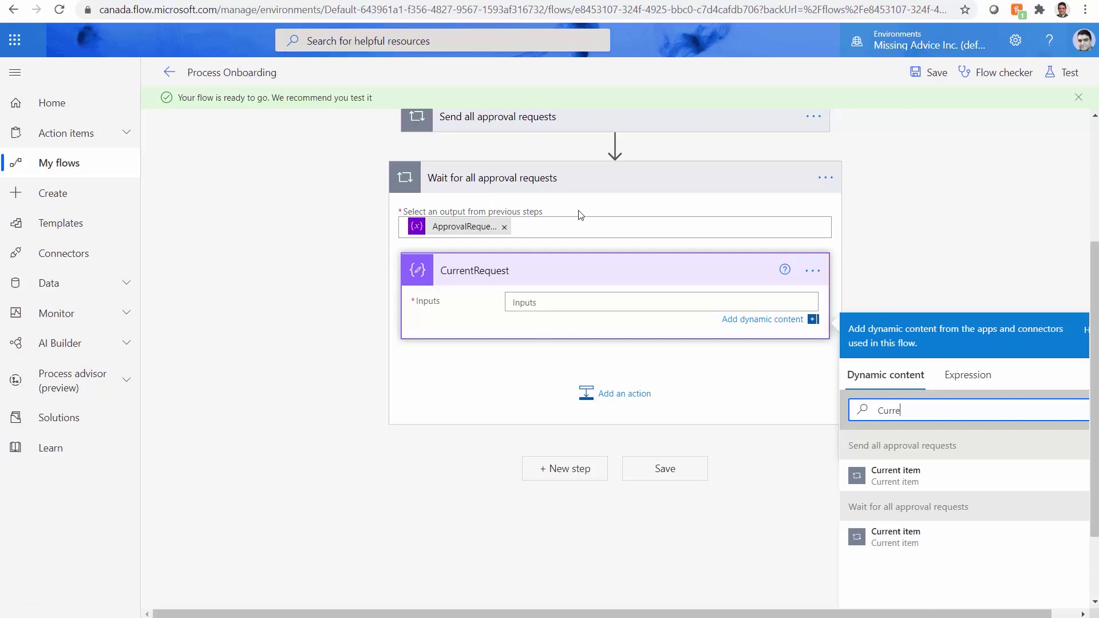
{"action": "left_click", "coordinate": [914, 541]}
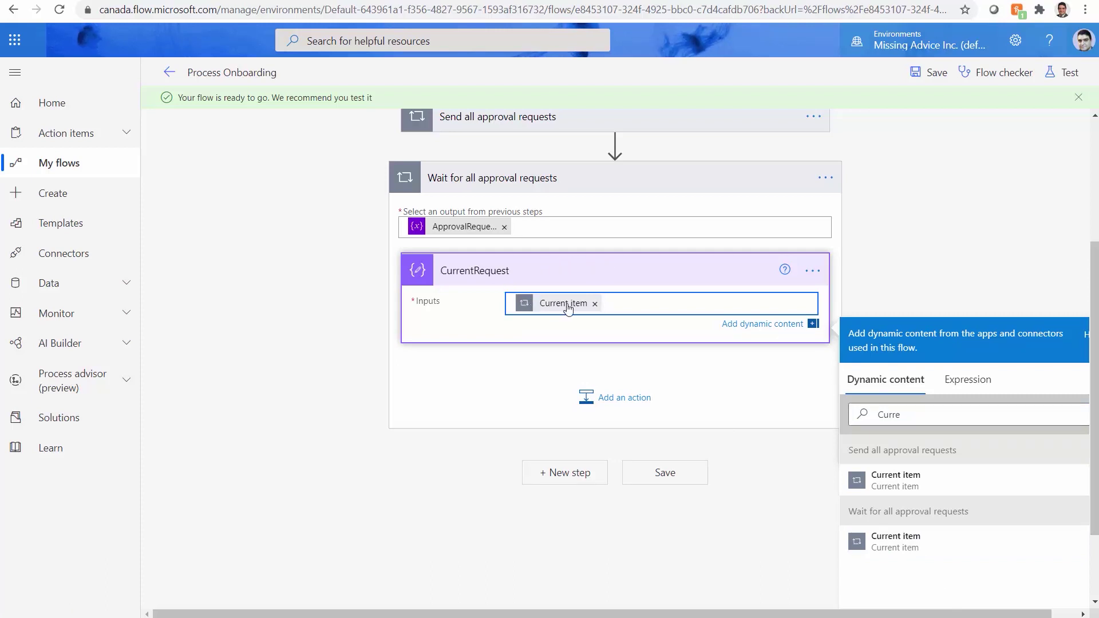
{"action": "mouse_move", "coordinate": [568, 308]}
{"action": "left_click", "coordinate": [430, 481]}
{"action": "scroll", "coordinate": [430, 481], "scroll_direction": "up", "scroll_amount": 3}
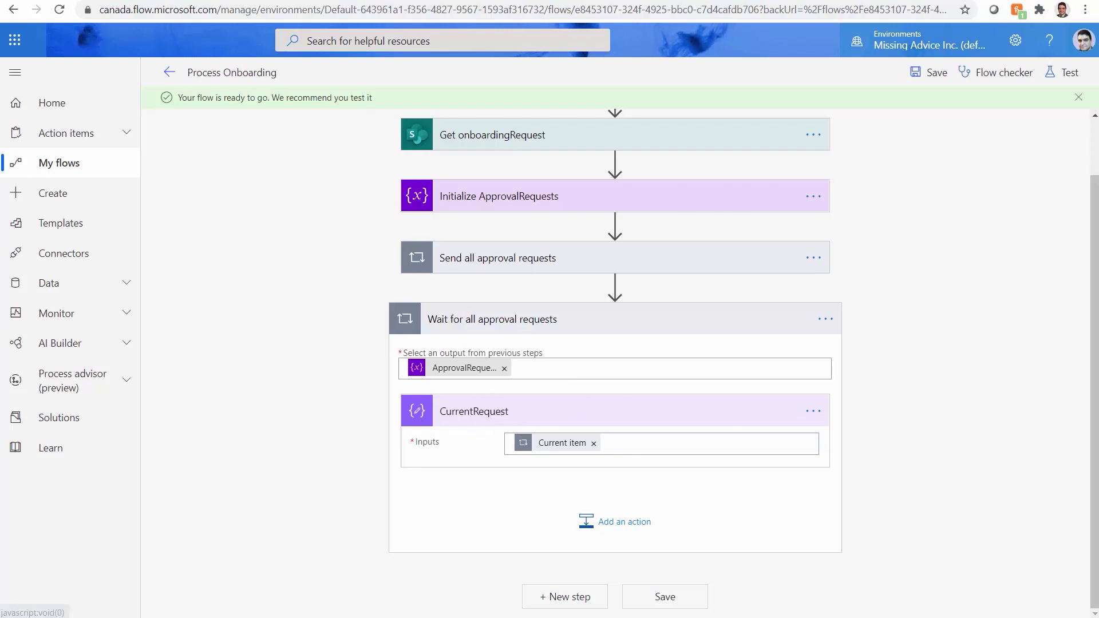
Switch to Notepad to review the ApprovalID, ServiceTitle and ApproverName JSON structure, and return to Power Automate.
{"action": "key", "text": "alt+Tab"}
{"action": "key", "text": "ctrl+a"}
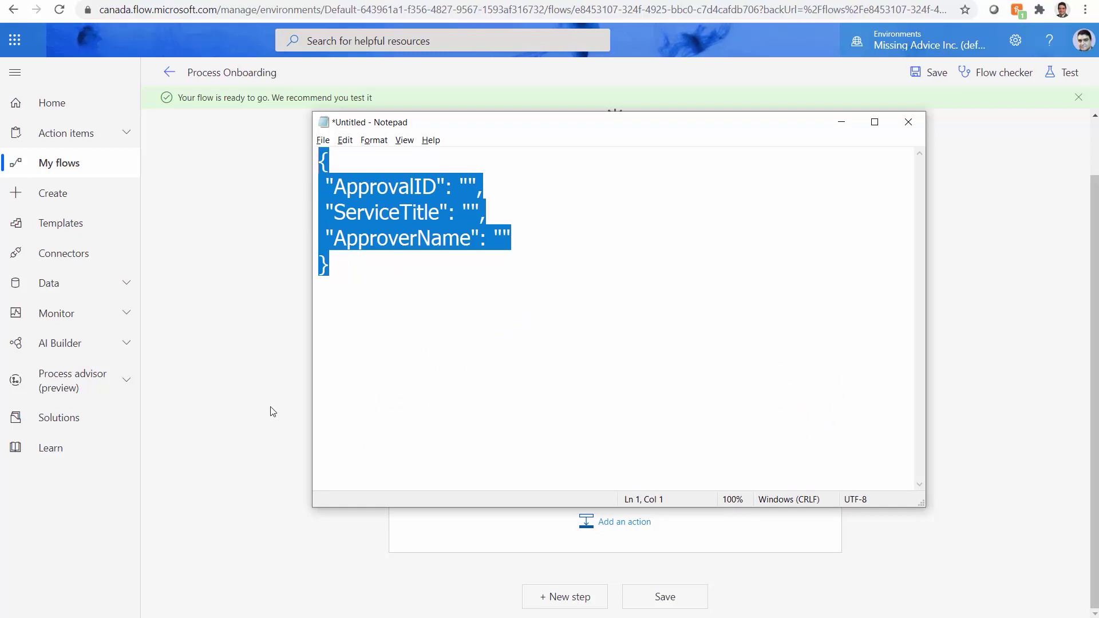
{"action": "key", "text": "alt+Tab"}
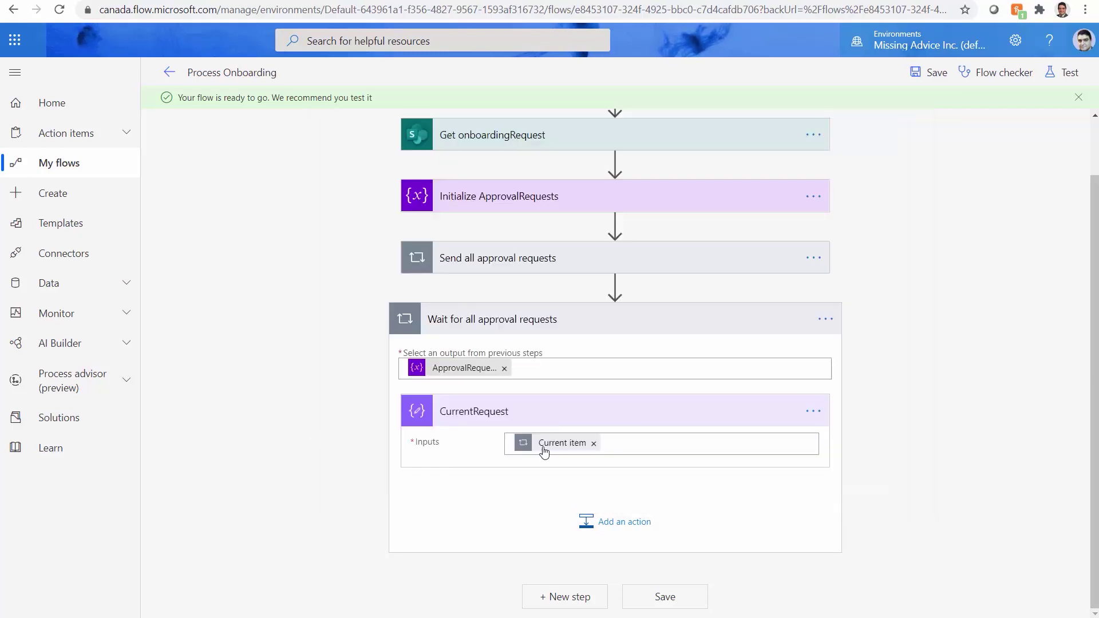
Add the Approvals action Wait for an approval after CurrentRequest inside the loop.
{"action": "left_click", "coordinate": [633, 527]}
{"action": "scroll", "coordinate": [613, 483], "scroll_direction": "down", "scroll_amount": 3}
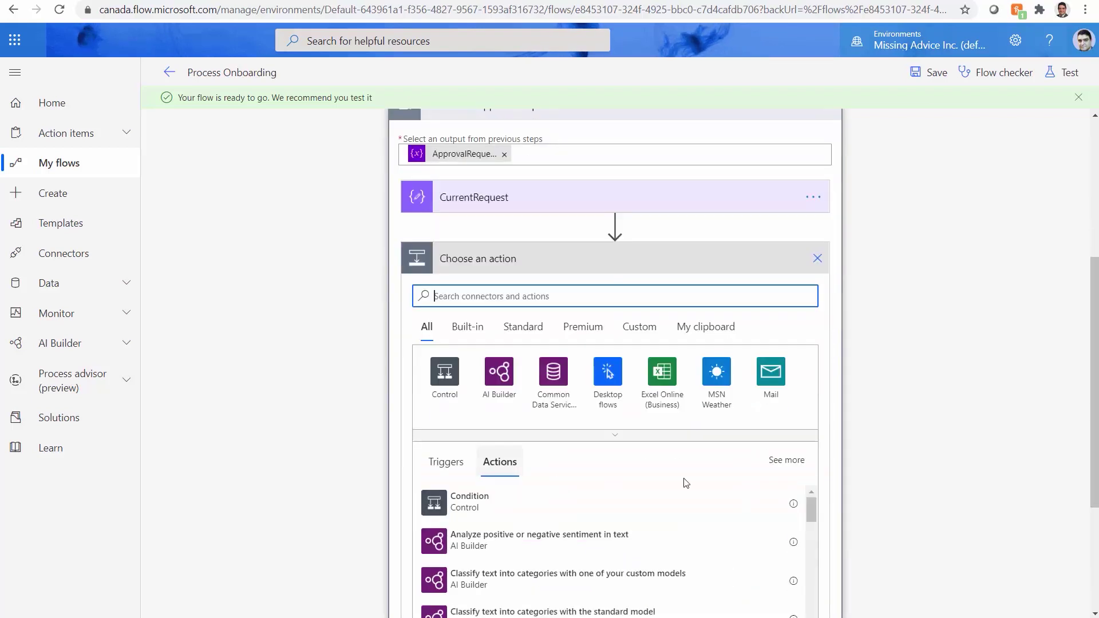
{"action": "type", "text": "Appro"}
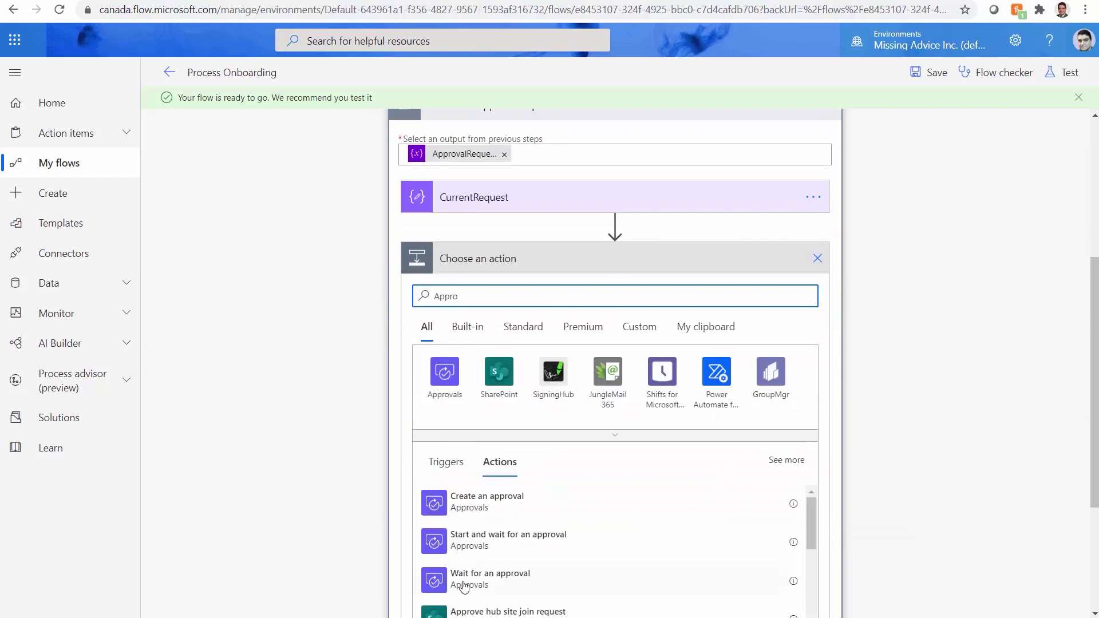
{"action": "left_click", "coordinate": [498, 578]}
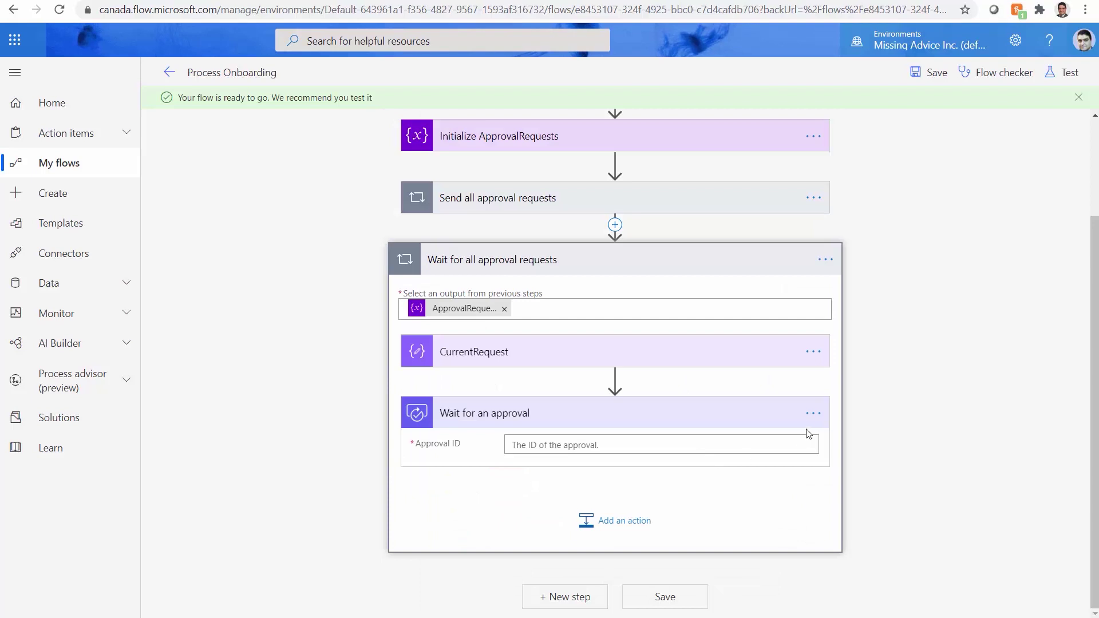
Rename the Wait for an approval action as Wait for approval response.
{"action": "left_click", "coordinate": [812, 413]}
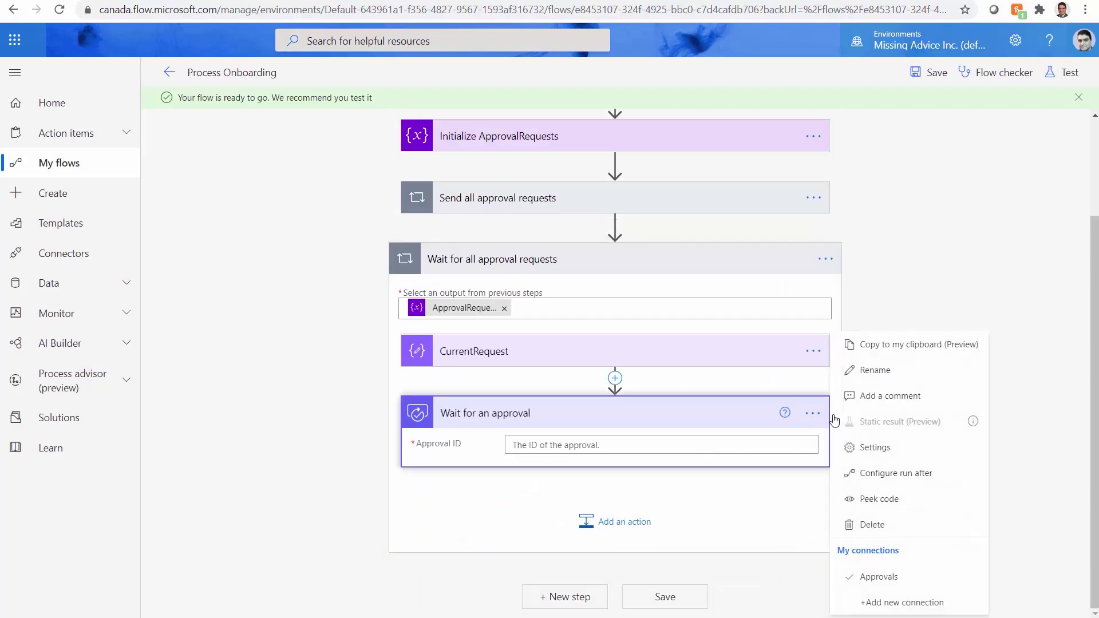
{"action": "left_click", "coordinate": [885, 371]}
{"action": "key", "text": "End"}
{"action": "key", "text": "ctrl+shift+Left"}
{"action": "key", "text": "ctrl+shift+Left"}
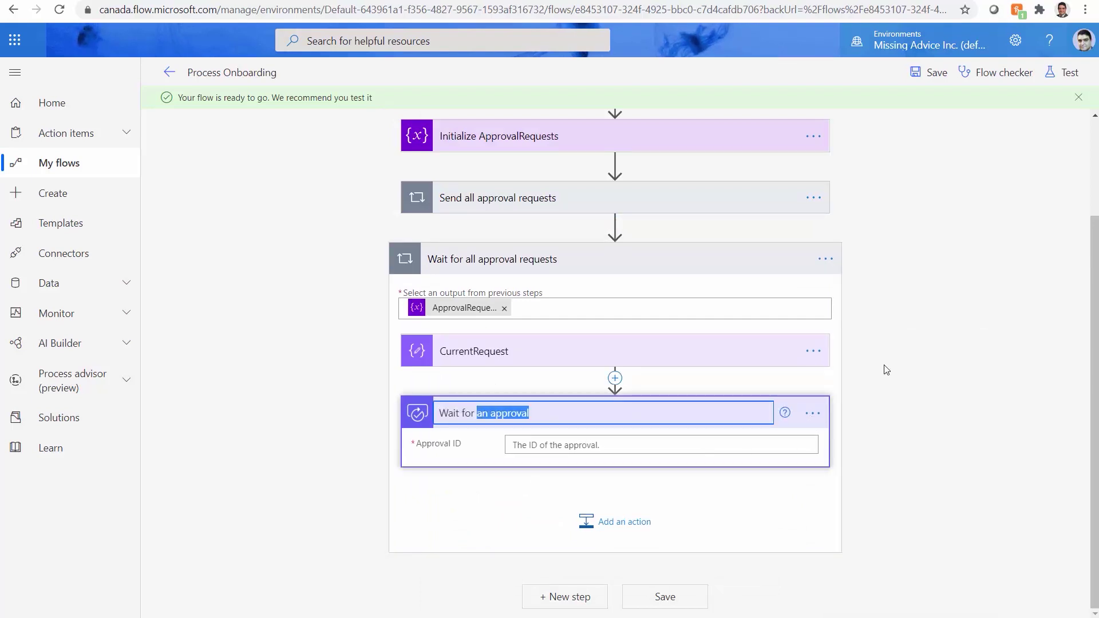
{"action": "type", "text": "ap"}
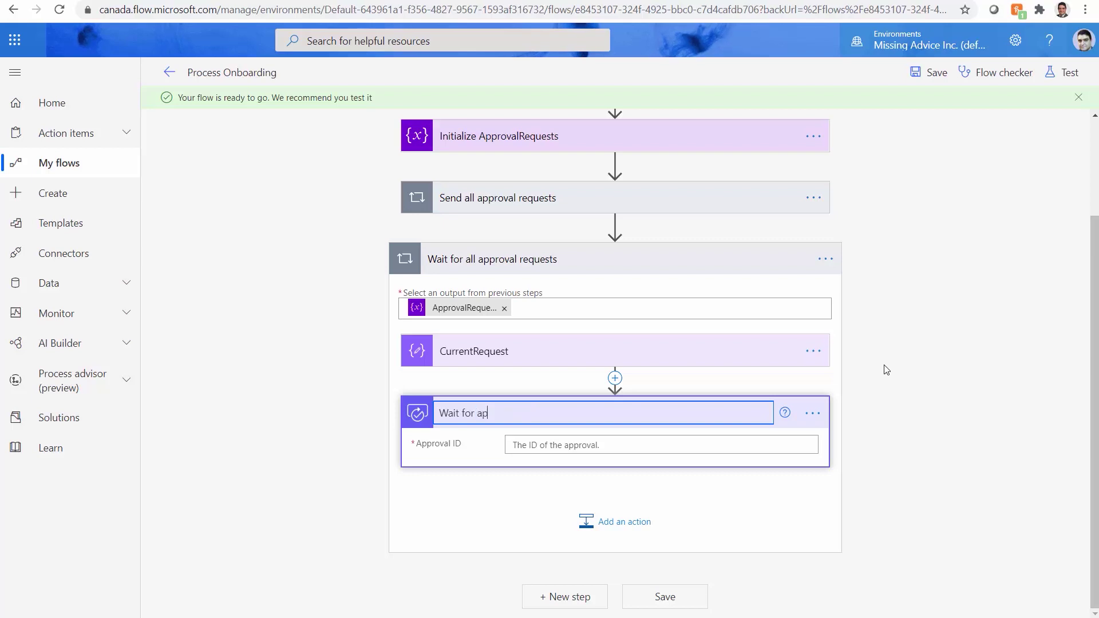
{"action": "type", "text": "proval response"}
Browse the dynamic content available for the Approval ID, then check the ApprovalID property in the Notepad JSON and return to Power Automate.
{"action": "left_click", "coordinate": [544, 447]}
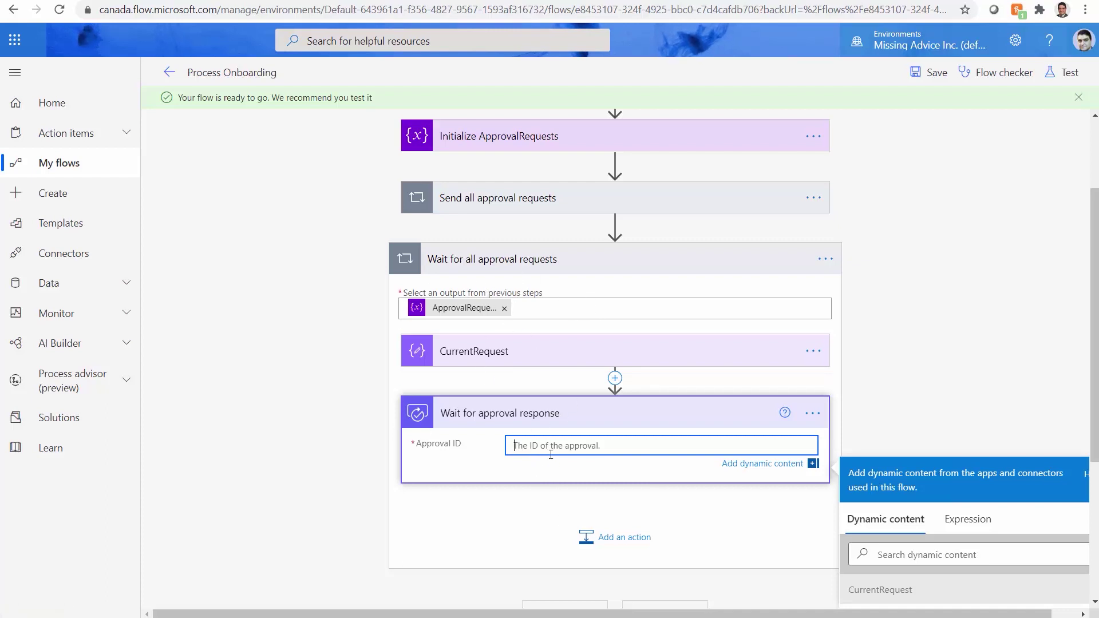
{"action": "scroll", "coordinate": [1080, 406], "scroll_direction": "down", "scroll_amount": 3}
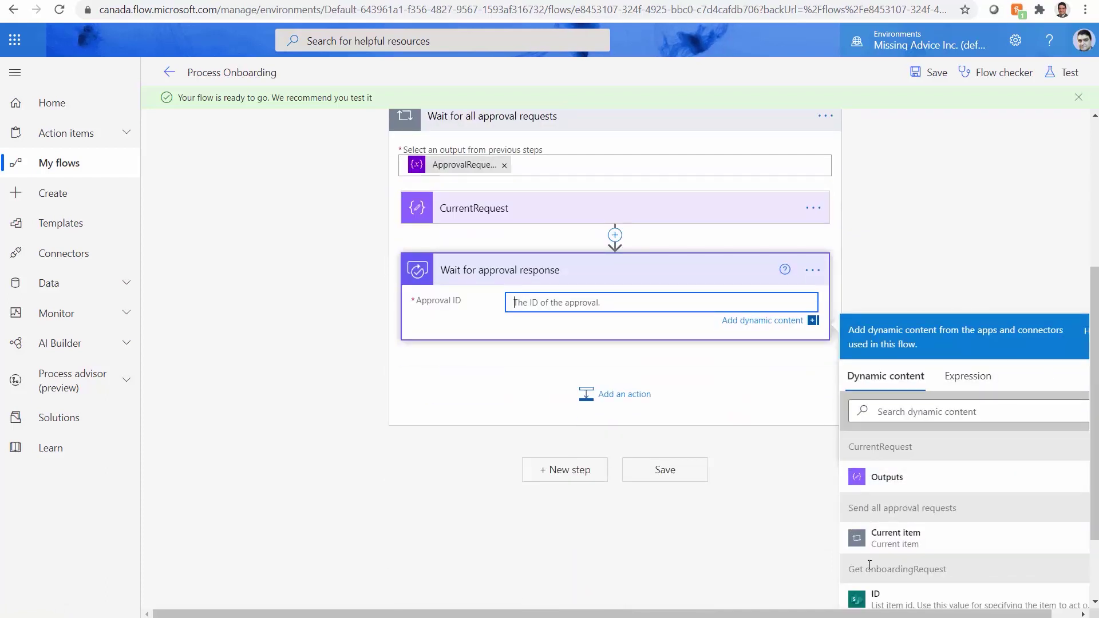
{"action": "scroll", "coordinate": [903, 545], "scroll_direction": "down", "scroll_amount": 10}
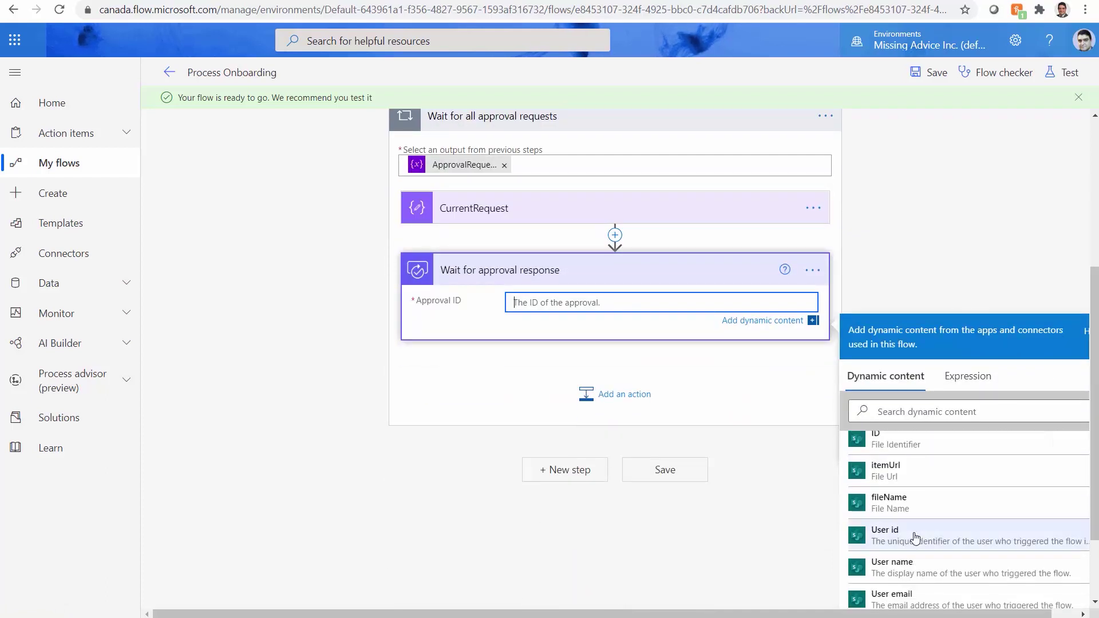
{"action": "scroll", "coordinate": [907, 599], "scroll_direction": "up", "scroll_amount": 5}
{"action": "scroll", "coordinate": [907, 600], "scroll_direction": "up", "scroll_amount": 15}
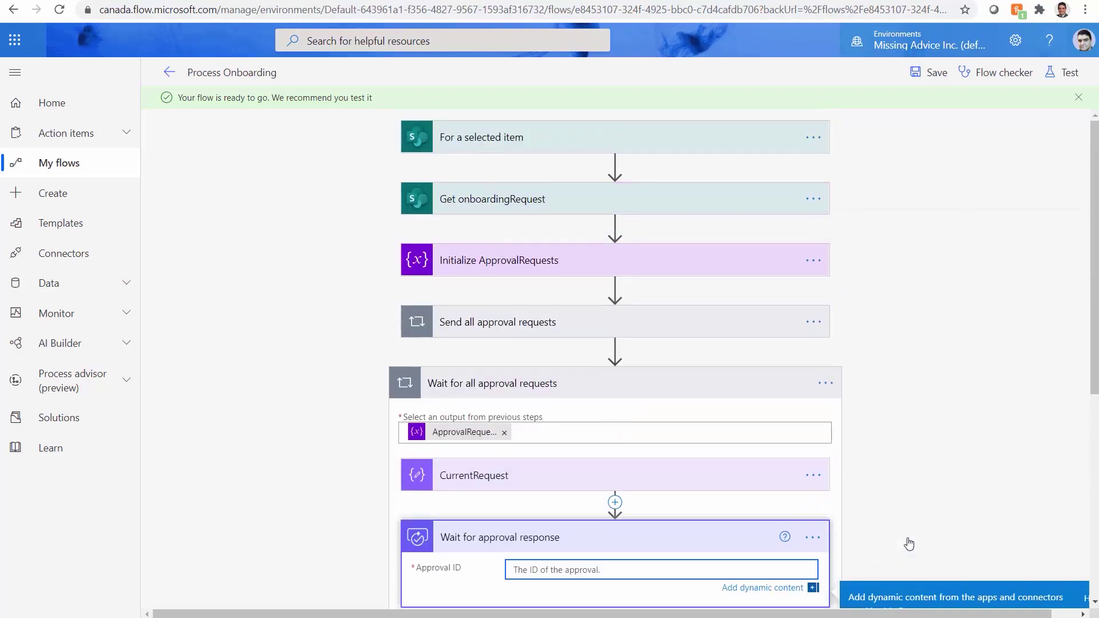
{"action": "scroll", "coordinate": [934, 512], "scroll_direction": "down", "scroll_amount": 3}
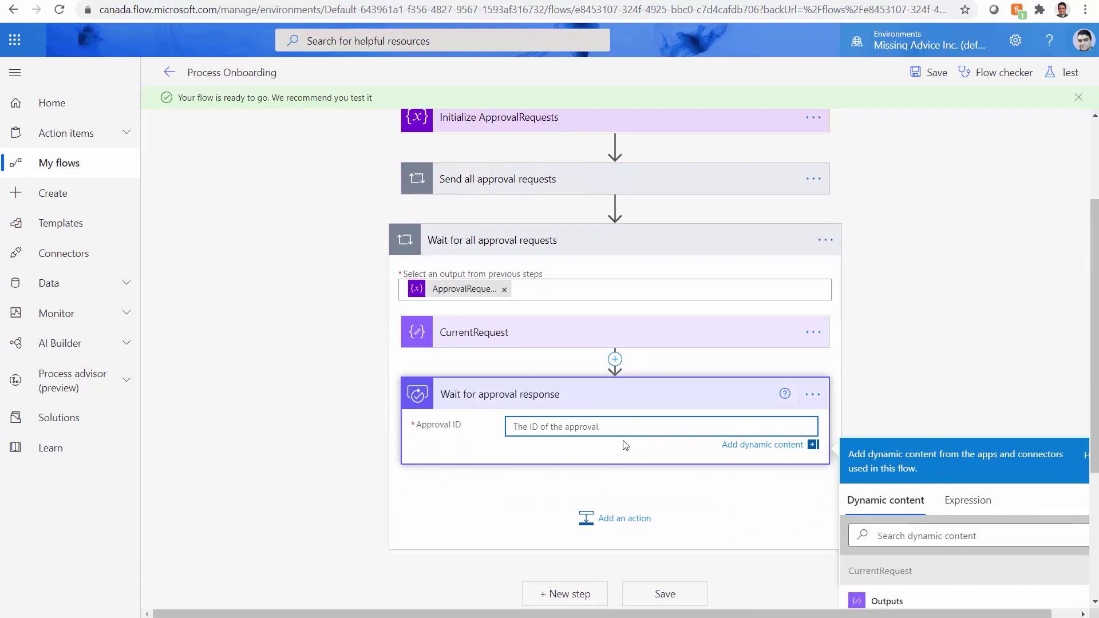
{"action": "key", "text": "alt+Tab"}
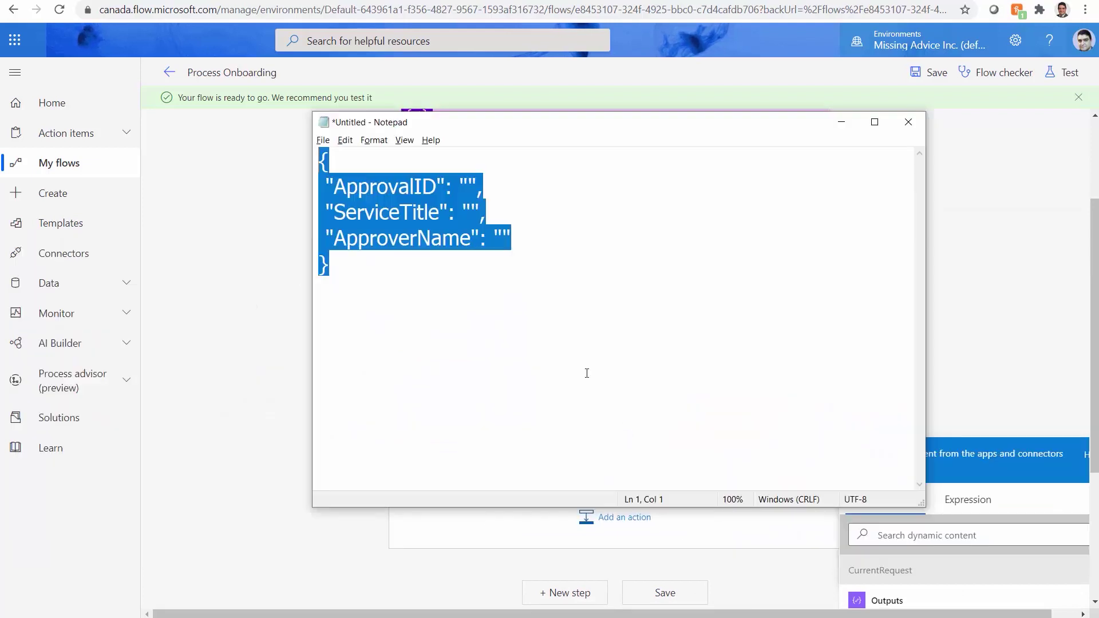
{"action": "left_click", "coordinate": [415, 188]}
{"action": "left_click_drag", "start_coordinate": [333, 188], "coordinate": [437, 181]}
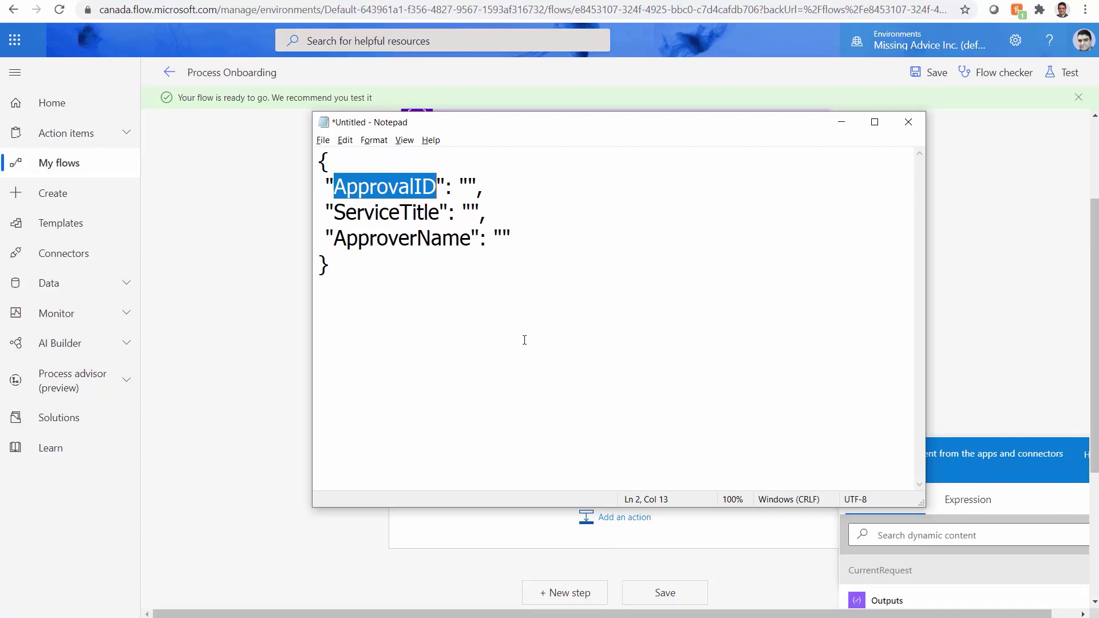
{"action": "key", "text": "alt+Tab"}
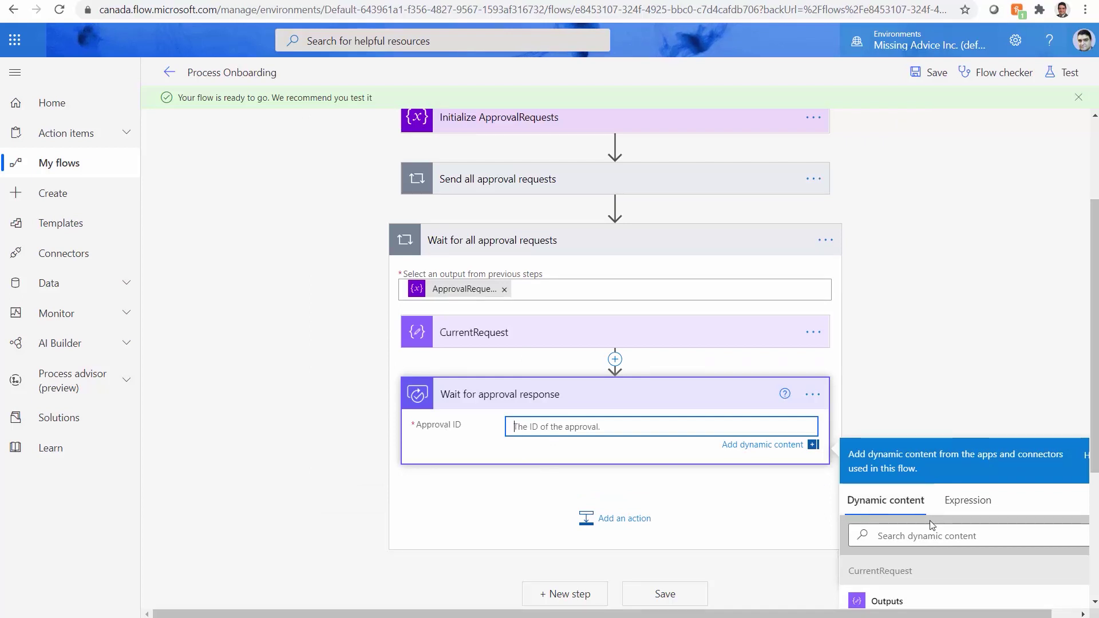
Start an expression for the Approval ID of Wait for approval response with the Outputs of CurrentRequest.
{"action": "left_click", "coordinate": [959, 513]}
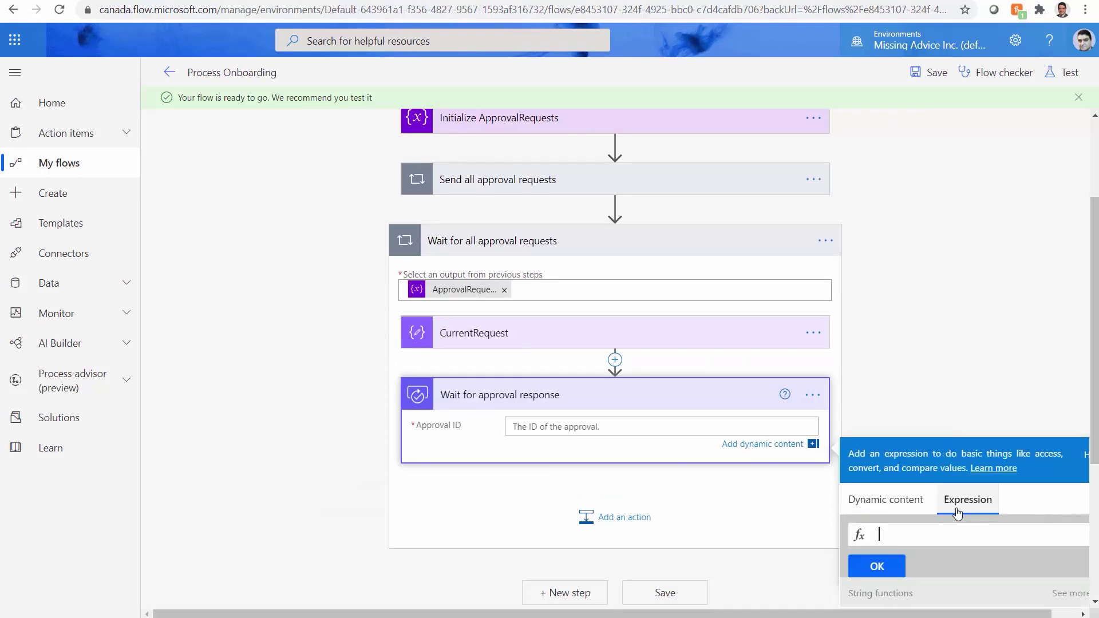
{"action": "scroll", "coordinate": [1058, 436], "scroll_direction": "down", "scroll_amount": 2}
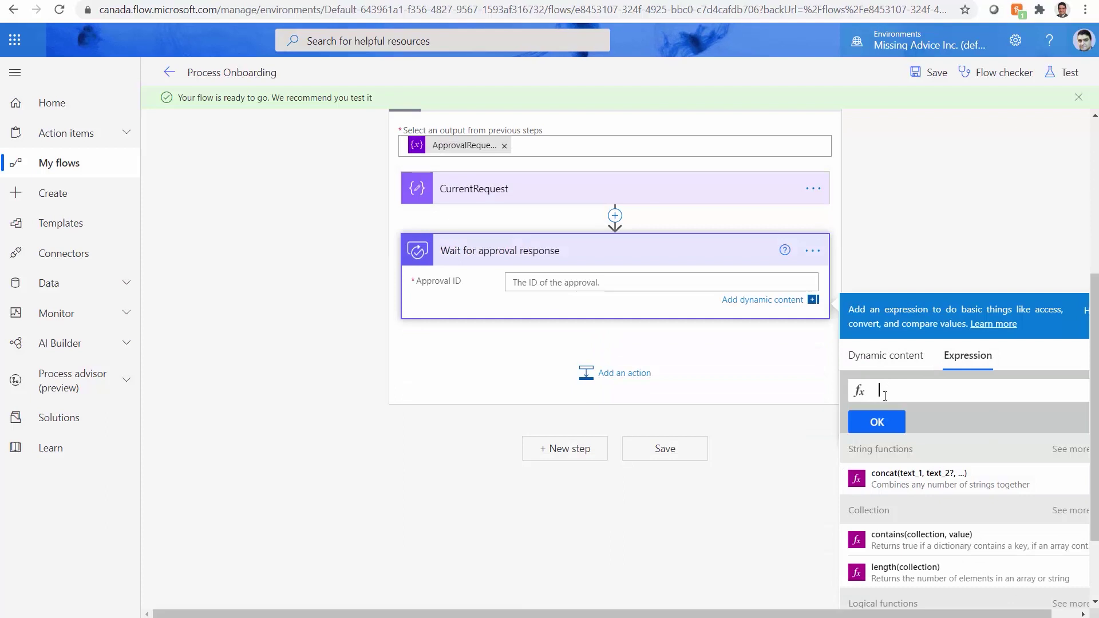
{"action": "left_click", "coordinate": [927, 387]}
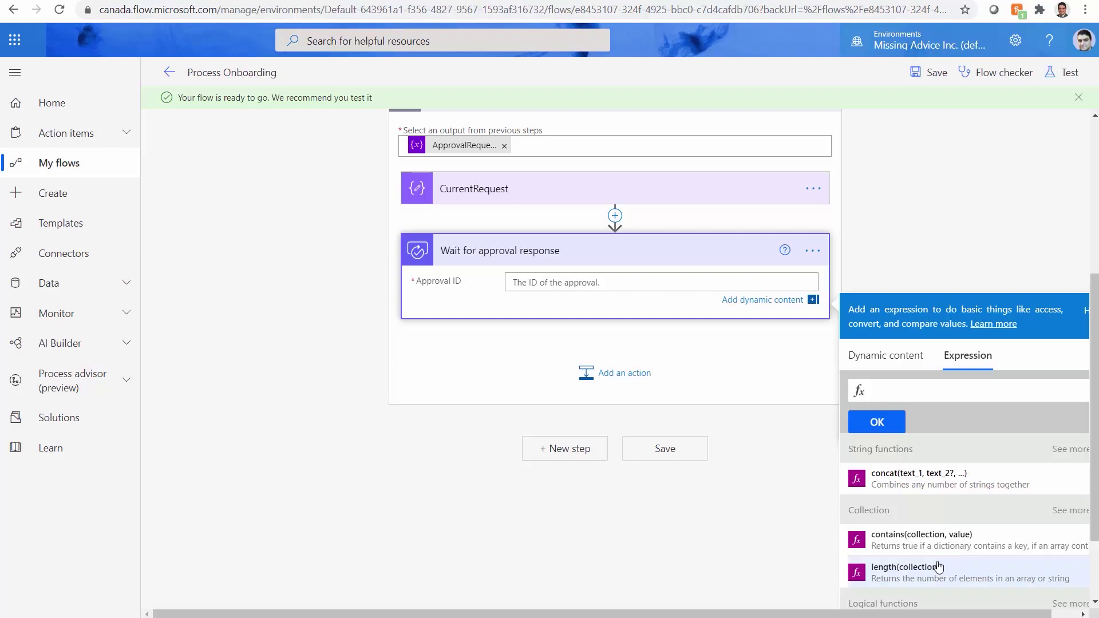
{"action": "left_click", "coordinate": [873, 356]}
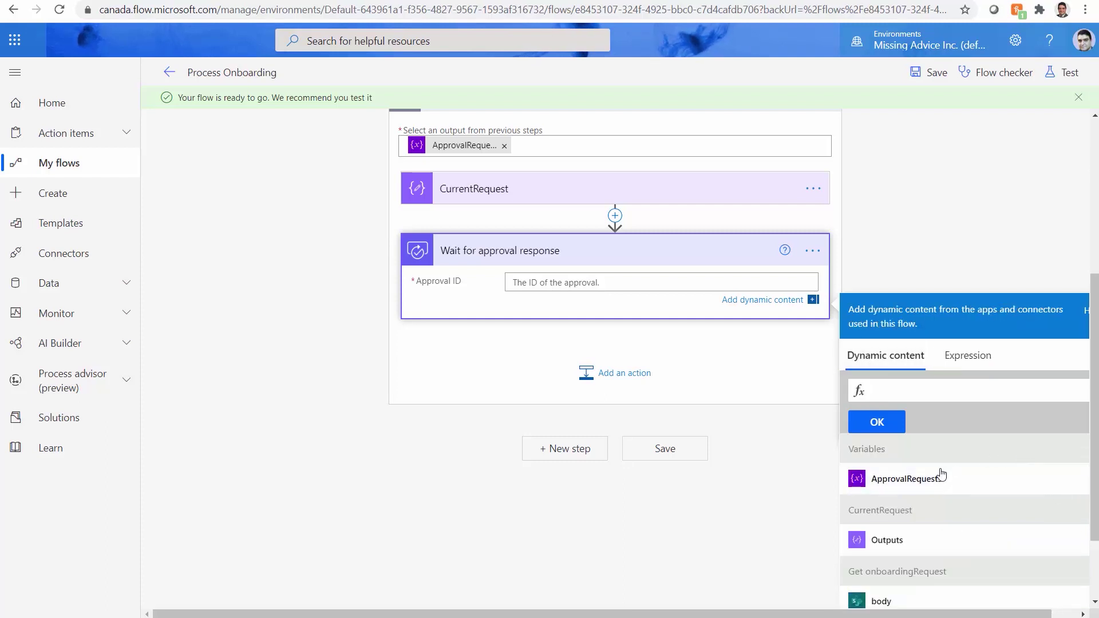
{"action": "scroll", "coordinate": [1090, 424], "scroll_direction": "down", "scroll_amount": 1}
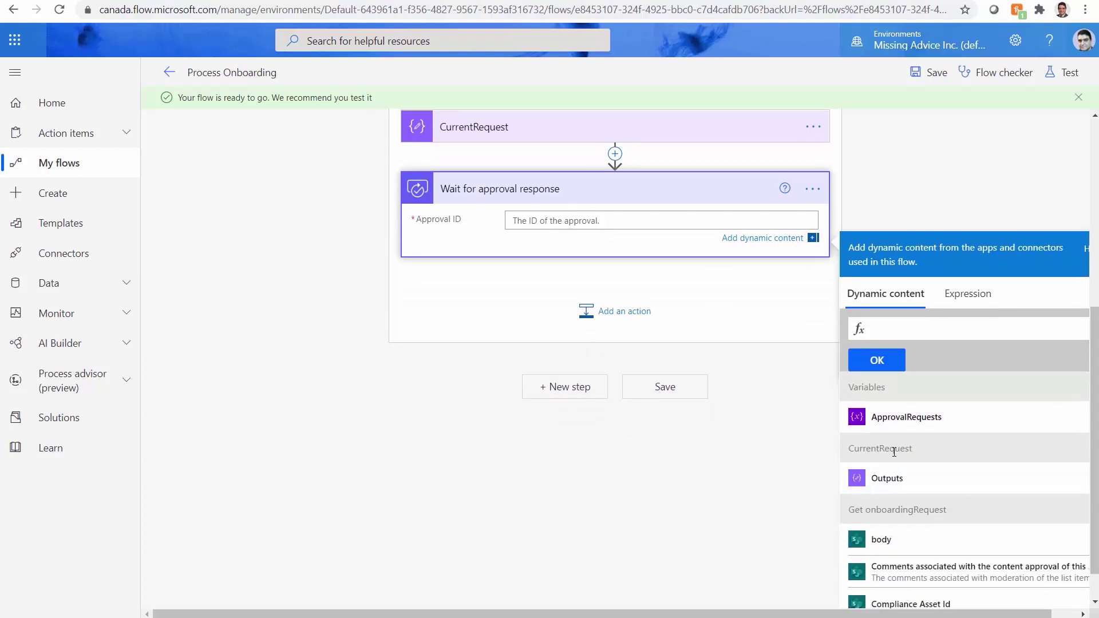
{"action": "left_click", "coordinate": [893, 487]}
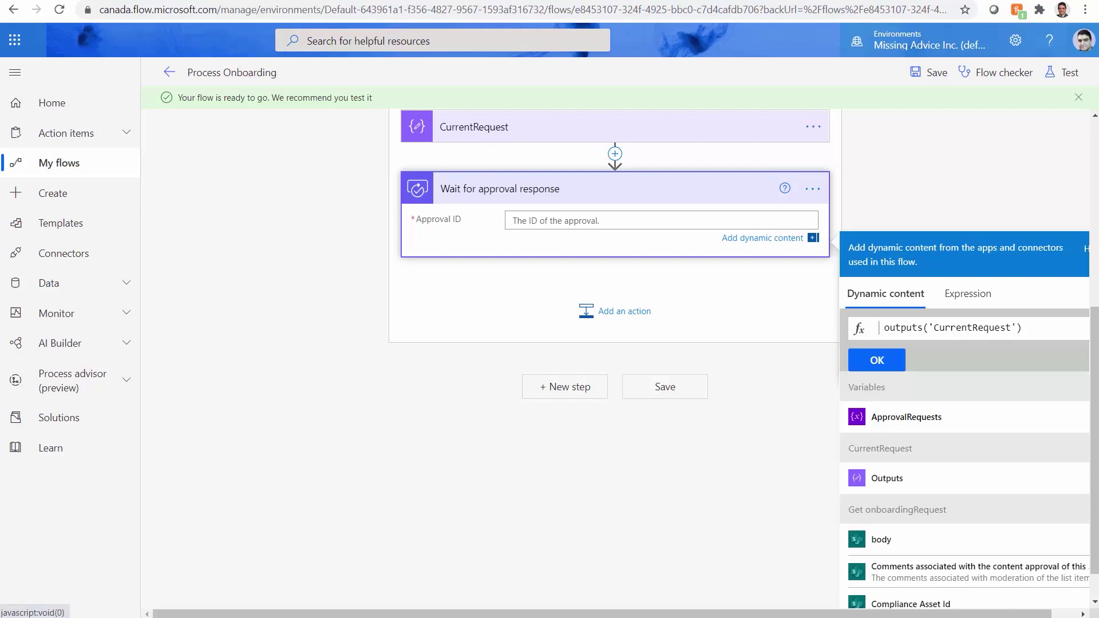
Complete the expression as outputs('CurrentRequest').ApprovalID, checking the property name against the Notepad JSON, and apply it to Approval ID.
{"action": "scroll", "coordinate": [1094, 457], "scroll_direction": "down", "scroll_amount": 1}
{"action": "scroll", "coordinate": [969, 495], "scroll_direction": "down", "scroll_amount": 10}
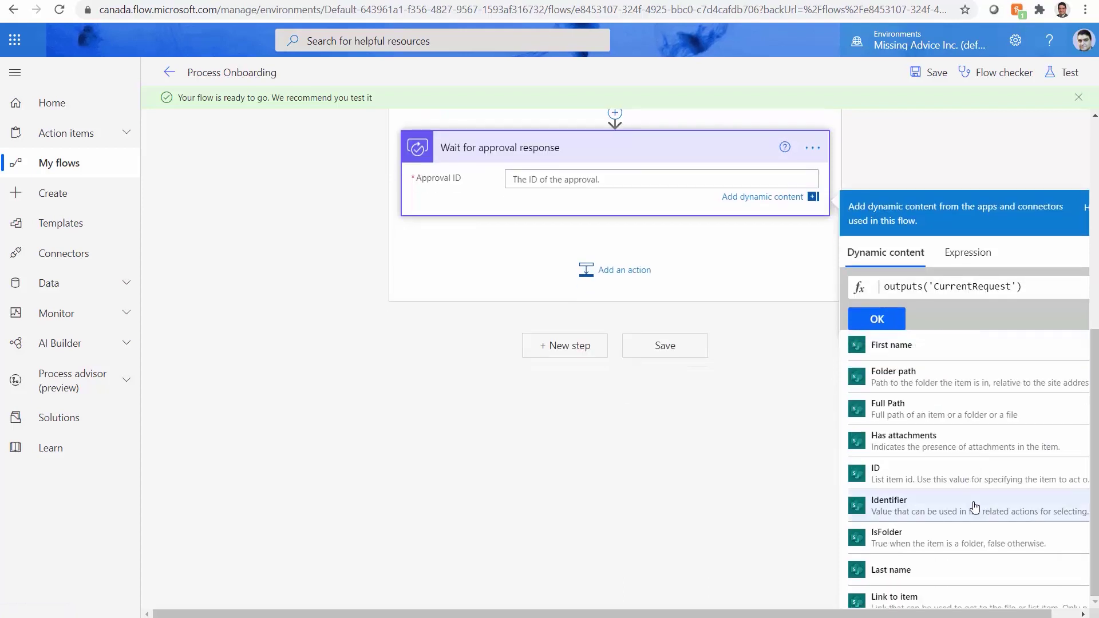
{"action": "scroll", "coordinate": [979, 492], "scroll_direction": "up", "scroll_amount": 10}
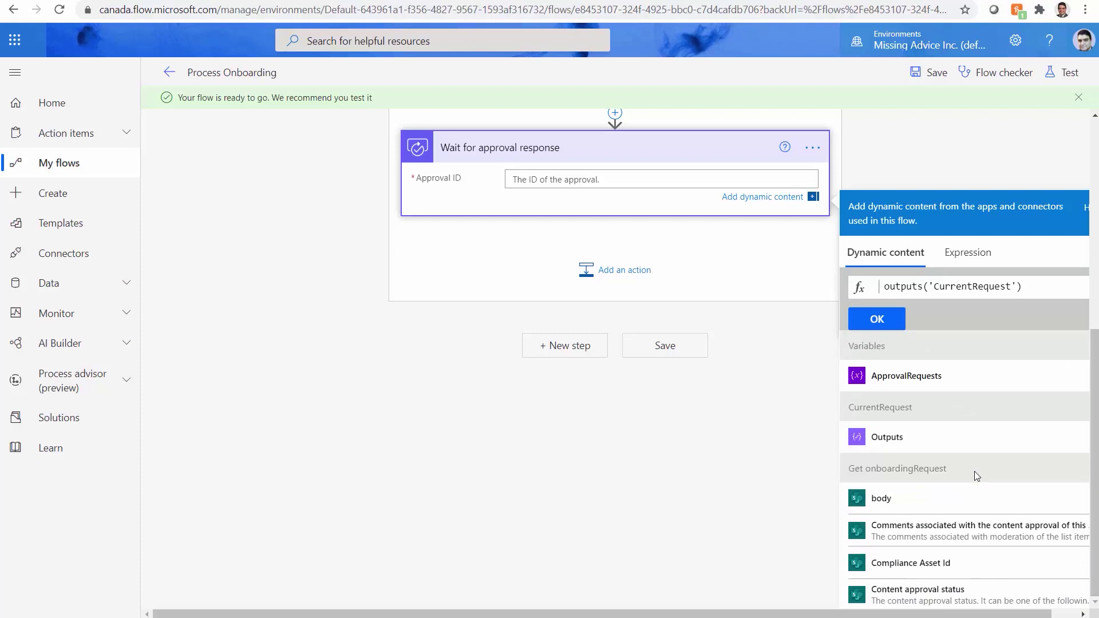
{"action": "scroll", "coordinate": [624, 380], "scroll_direction": "up", "scroll_amount": 3}
{"action": "left_click", "coordinate": [904, 413]}
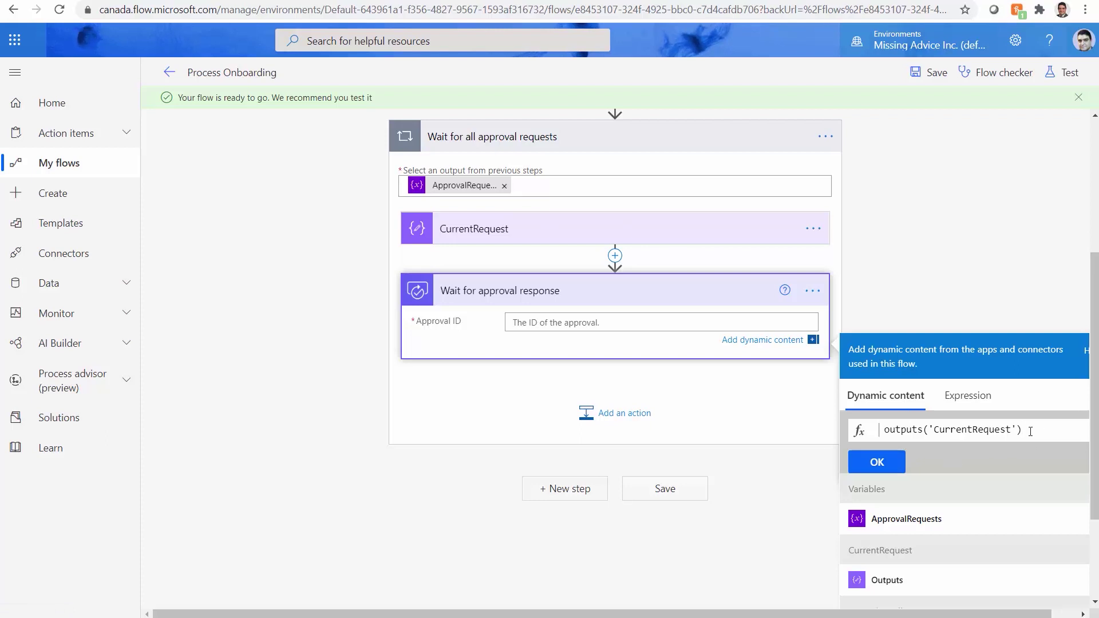
{"action": "type", "text": ".ApprovalID"}
{"action": "key", "text": "alt+Tab"}
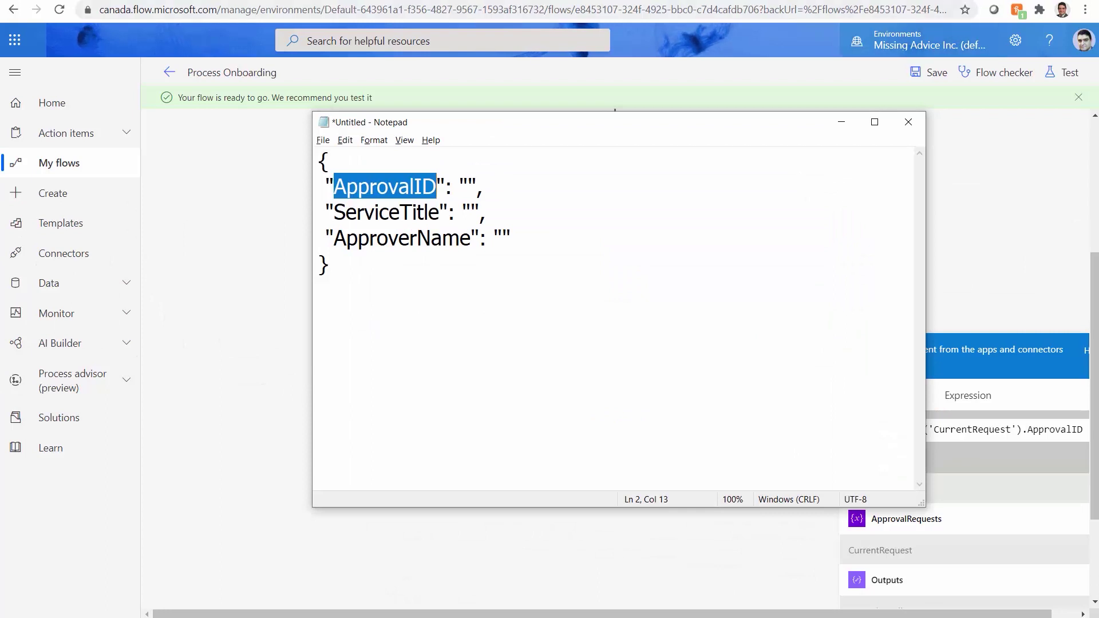
{"action": "key", "text": "alt+Tab"}
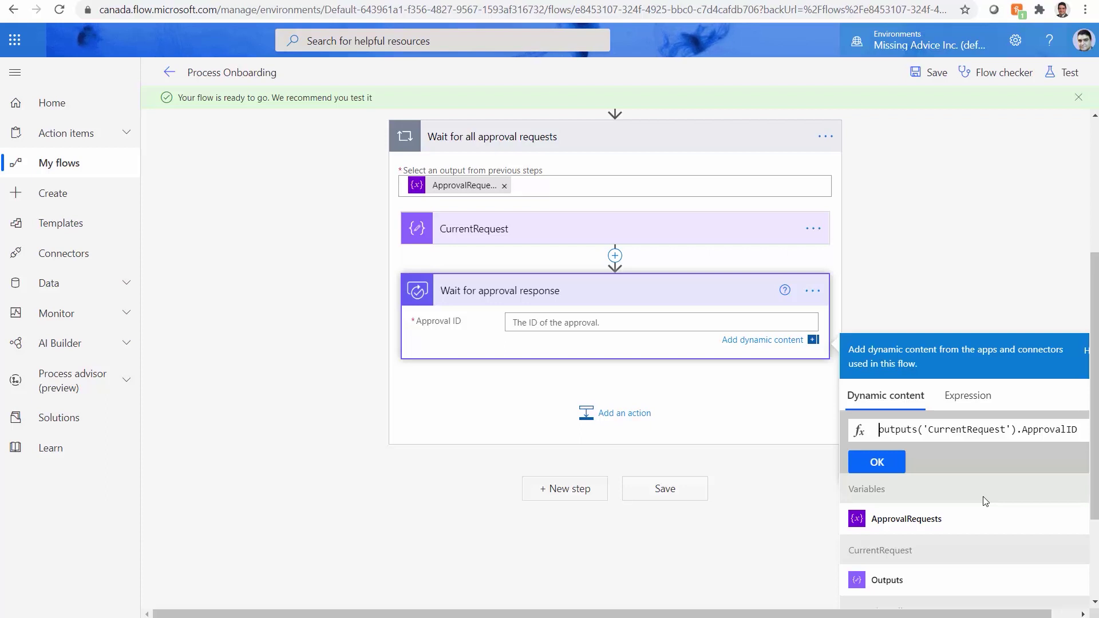
{"action": "left_click", "coordinate": [896, 464]}
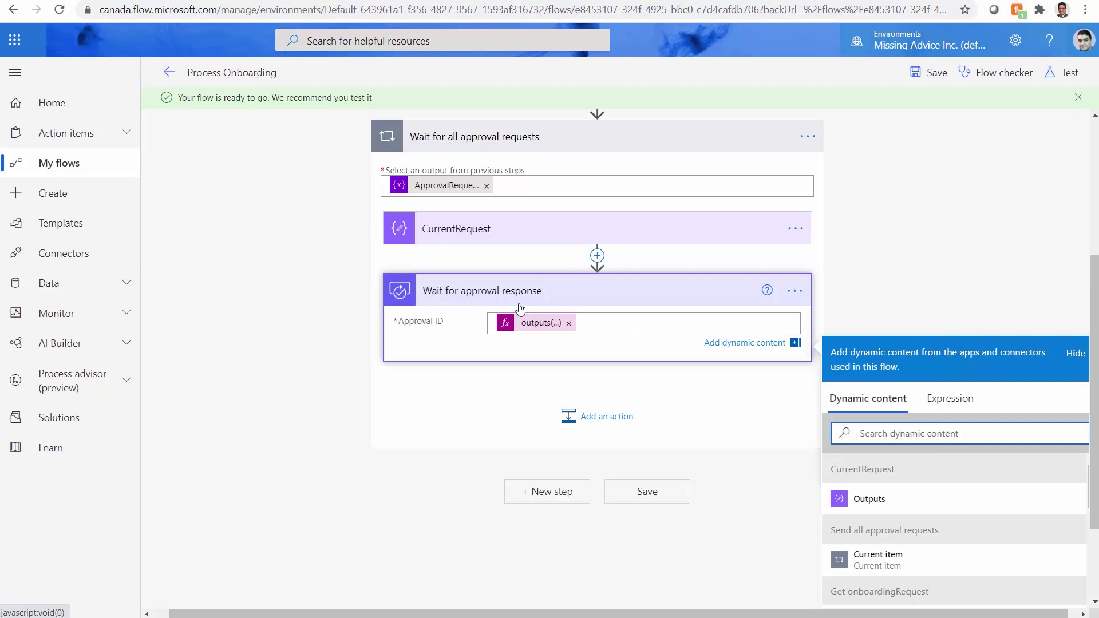
Add an Initialize variable action between Initialize ApprovalRequests and Send all approval requests.
{"action": "scroll", "coordinate": [478, 495], "scroll_direction": "up", "scroll_amount": 5}
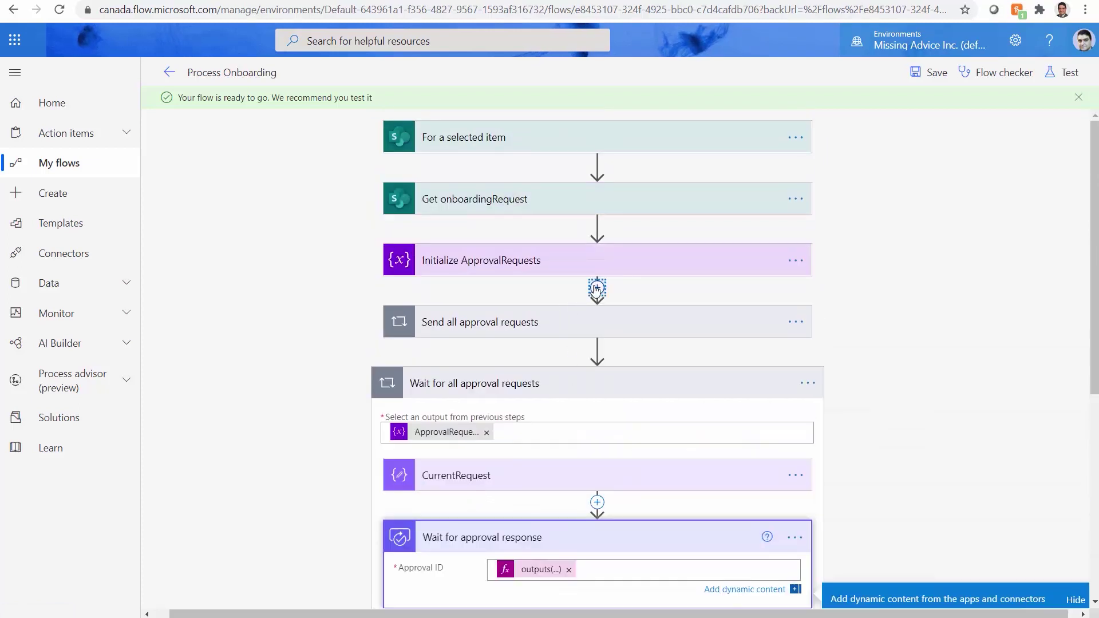
{"action": "left_click", "coordinate": [616, 289]}
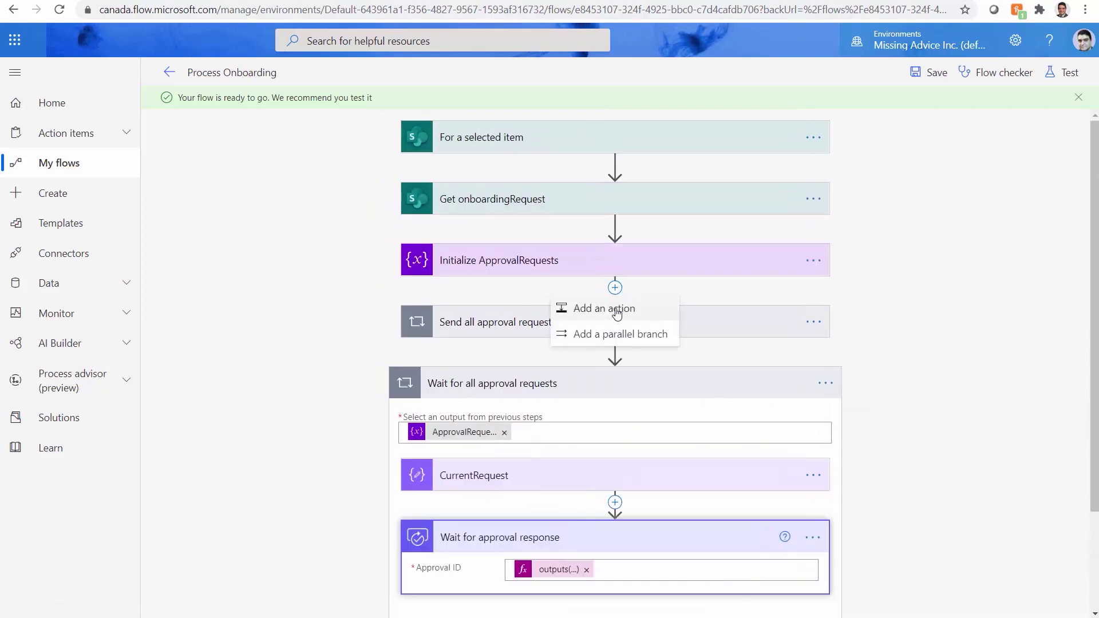
{"action": "left_click", "coordinate": [606, 307]}
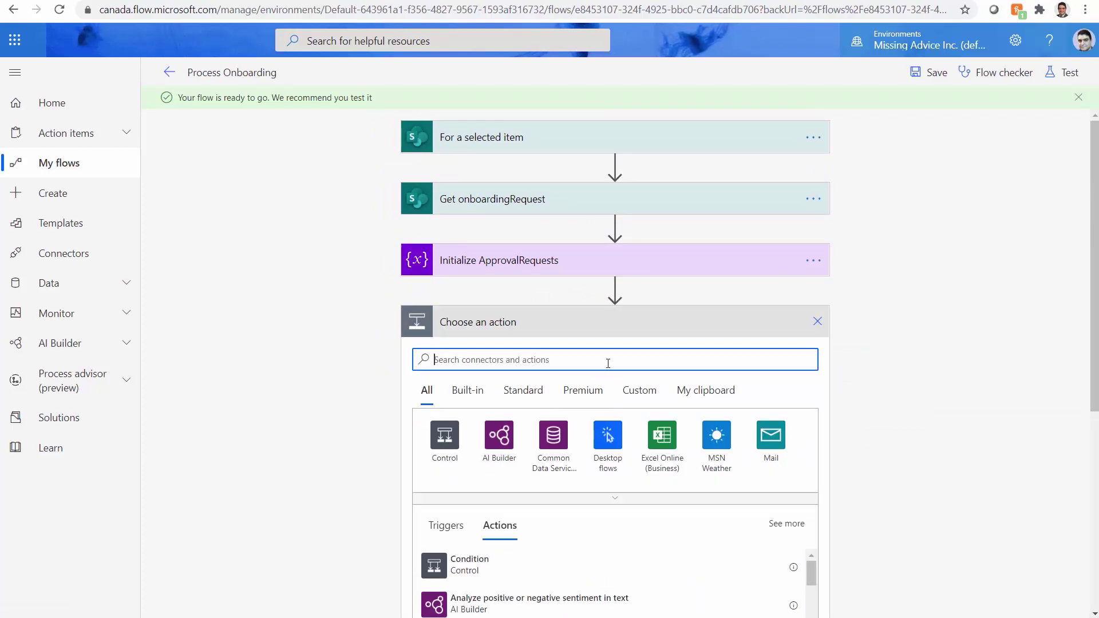
{"action": "type", "text": "Init"}
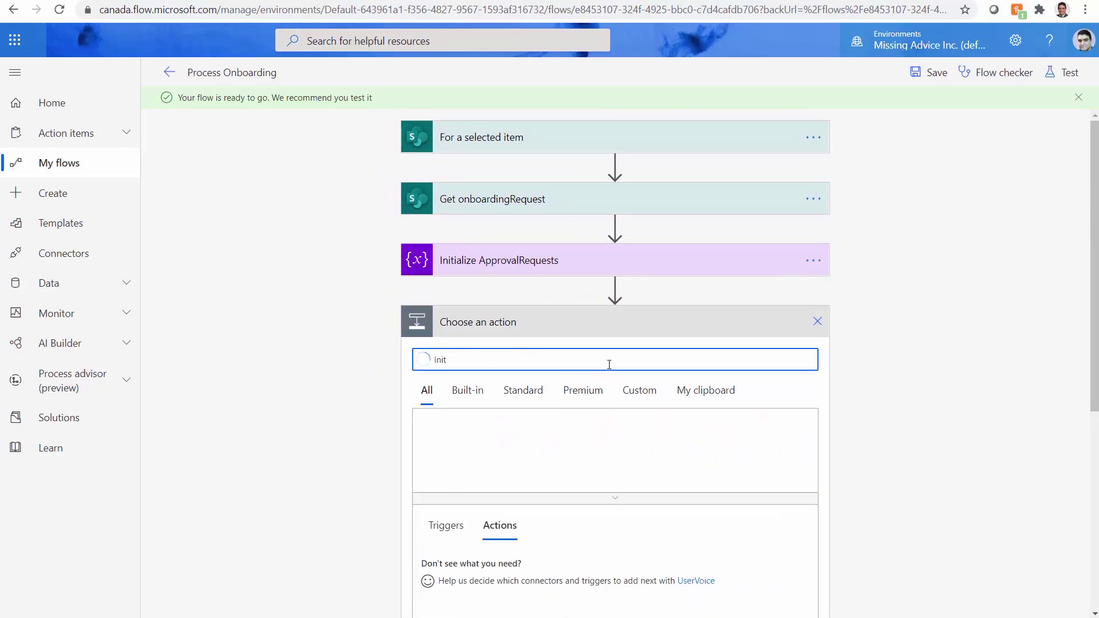
{"action": "scroll", "coordinate": [549, 524], "scroll_direction": "down", "scroll_amount": 2}
{"action": "left_click", "coordinate": [549, 526]}
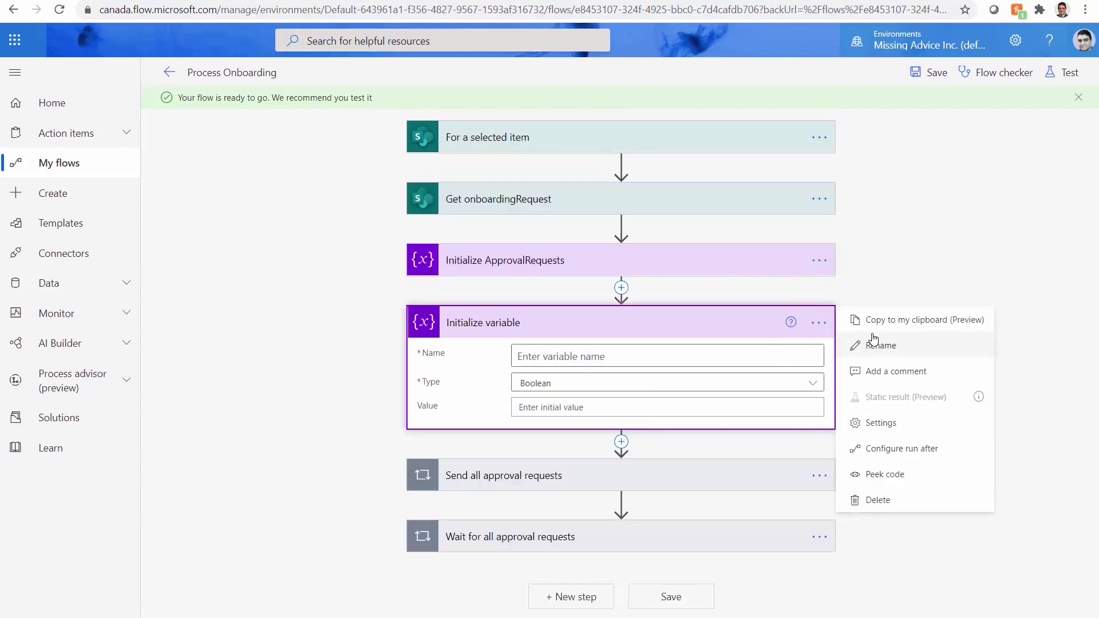
Rename the Initialize variable action as Initialize emailText.
{"action": "left_click", "coordinate": [874, 345]}
{"action": "key", "text": "End"}
{"action": "key", "text": "ctrl+shift+Left"}
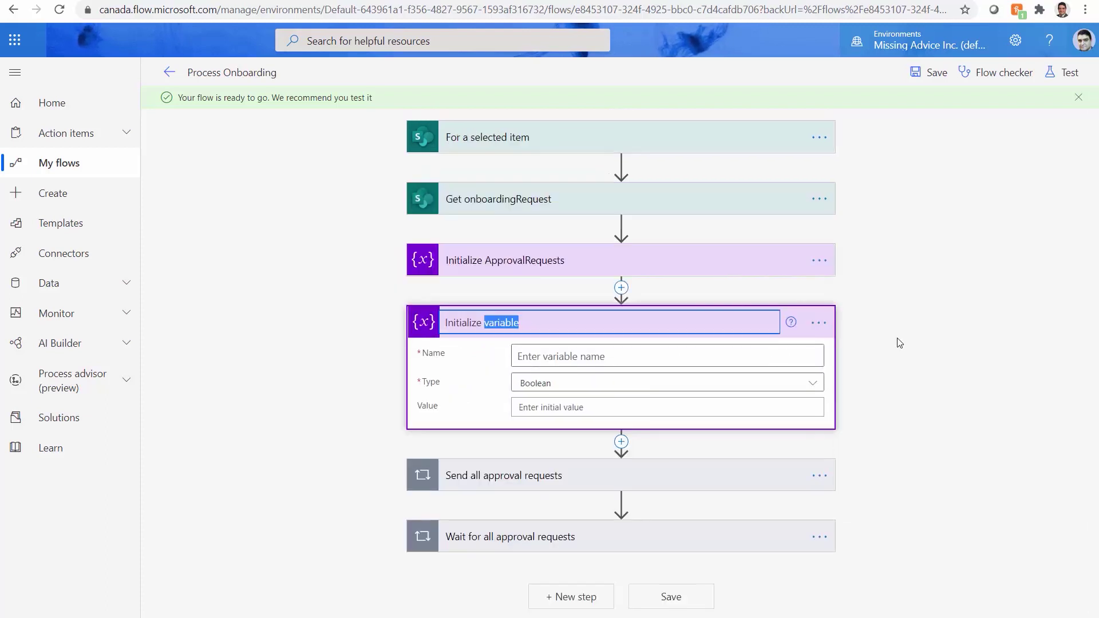
{"action": "type", "text": "emailText"}
Name the new variable emailText and set its type to String.
{"action": "left_click", "coordinate": [615, 358]}
{"action": "type", "text": "emai"}
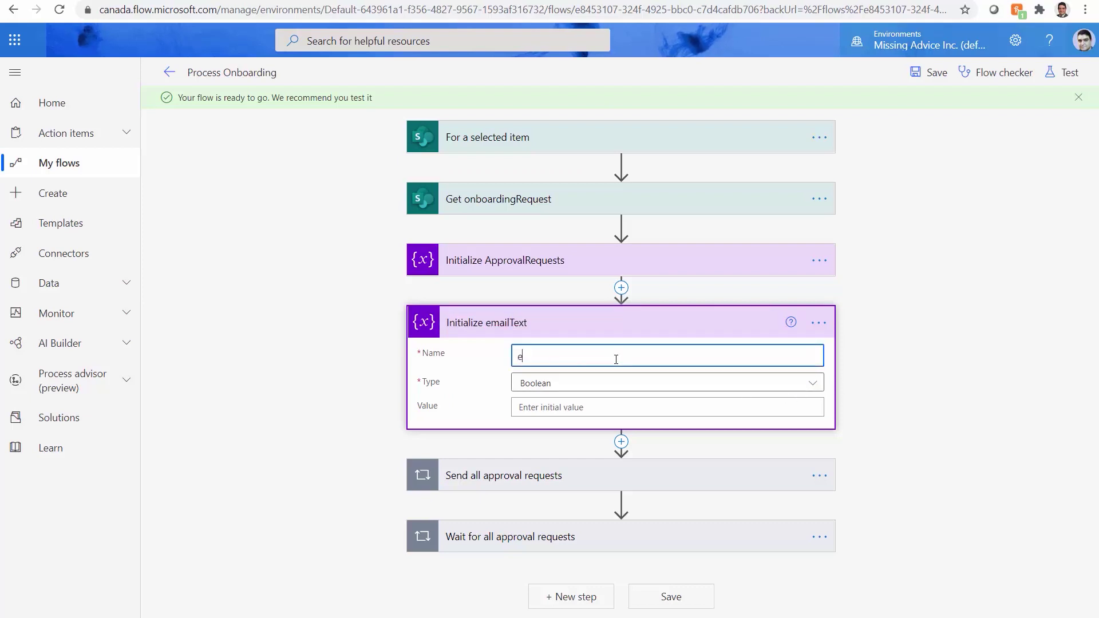
{"action": "type", "text": "lText"}
{"action": "left_click", "coordinate": [578, 384]}
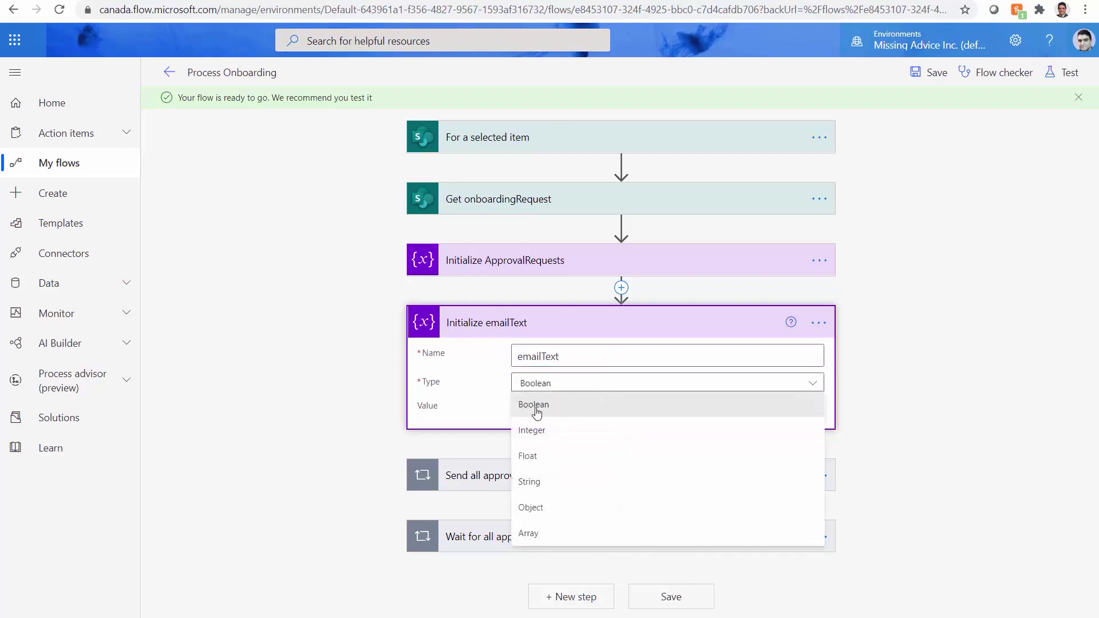
{"action": "left_click", "coordinate": [530, 482]}
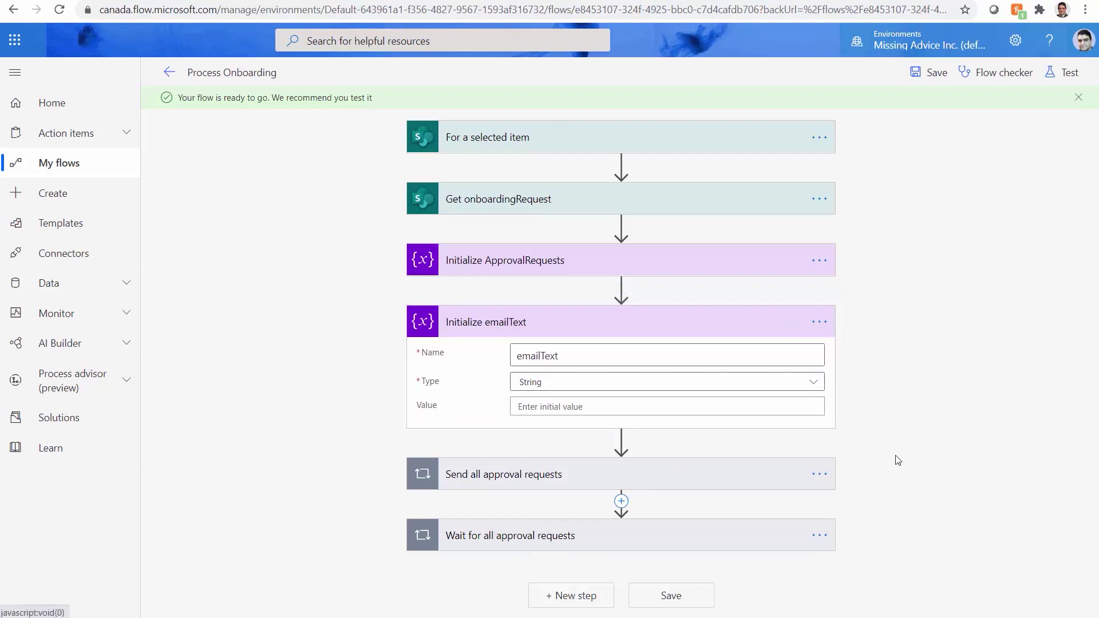
Add an Append to string variable action after Wait for approval response inside the Wait for all approval requests loop.
{"action": "left_click", "coordinate": [658, 535]}
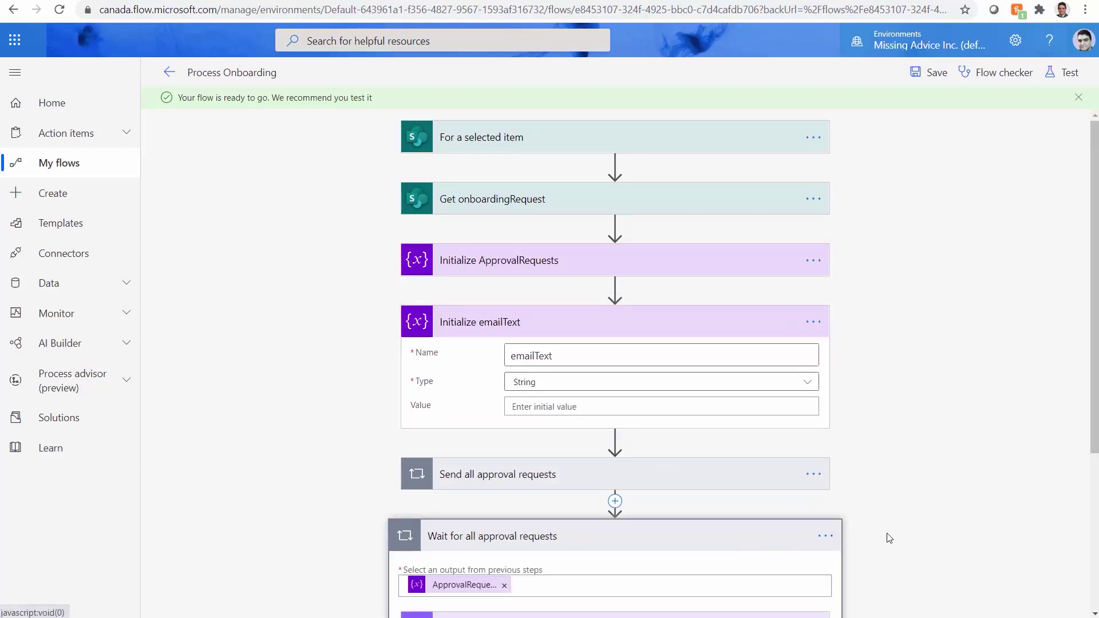
{"action": "scroll", "coordinate": [893, 515], "scroll_direction": "down", "scroll_amount": 4}
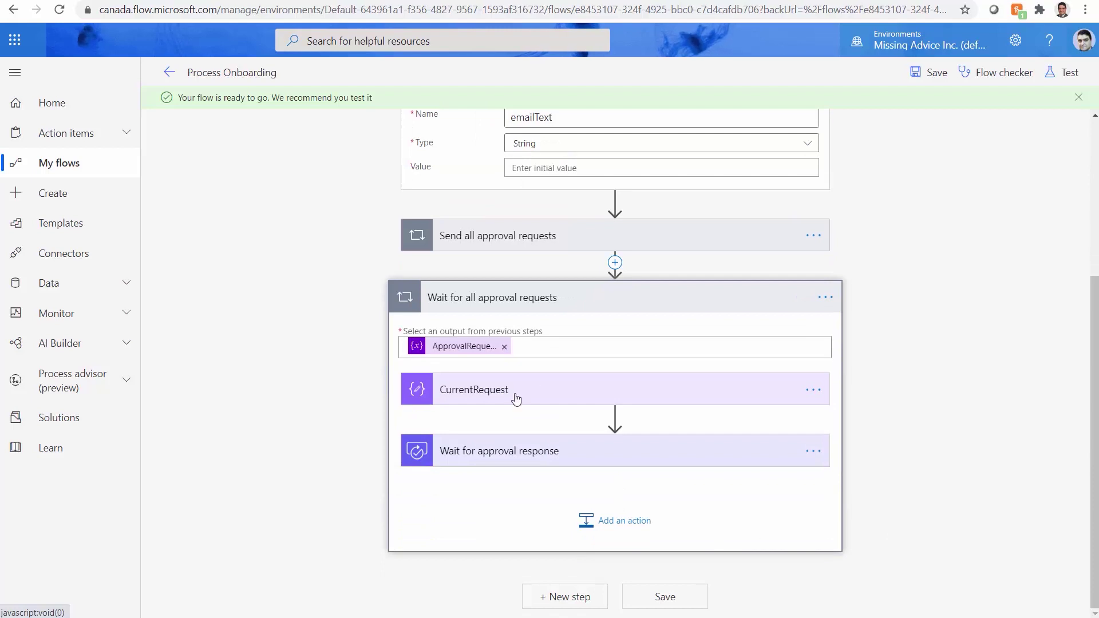
{"action": "left_click", "coordinate": [612, 524]}
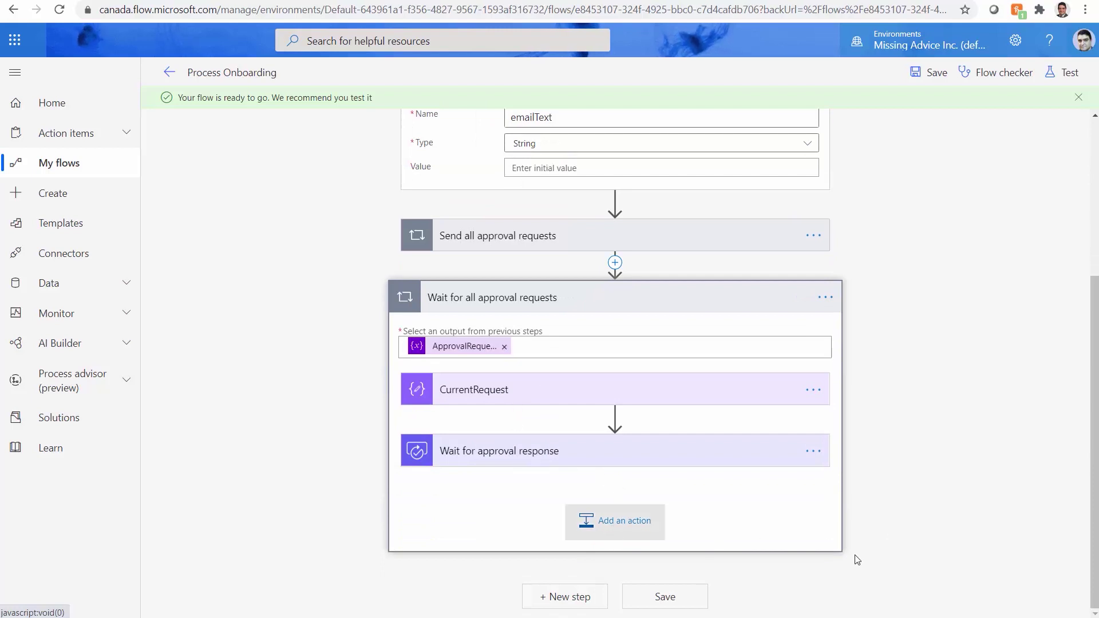
{"action": "scroll", "coordinate": [903, 506], "scroll_direction": "down", "scroll_amount": 3}
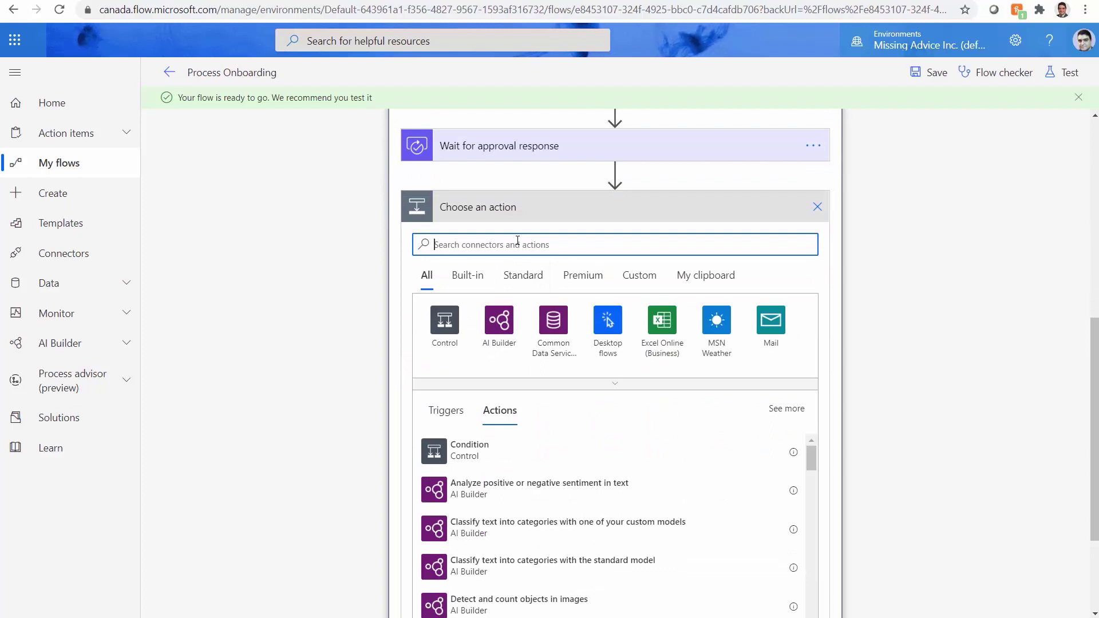
{"action": "type", "text": "Append"}
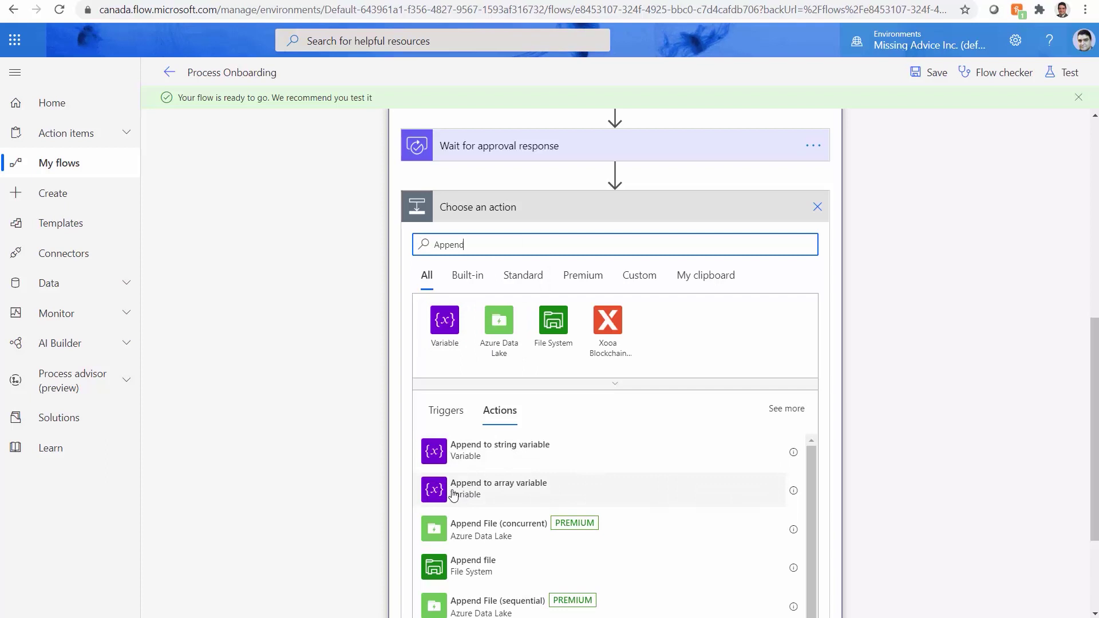
{"action": "left_click", "coordinate": [459, 452]}
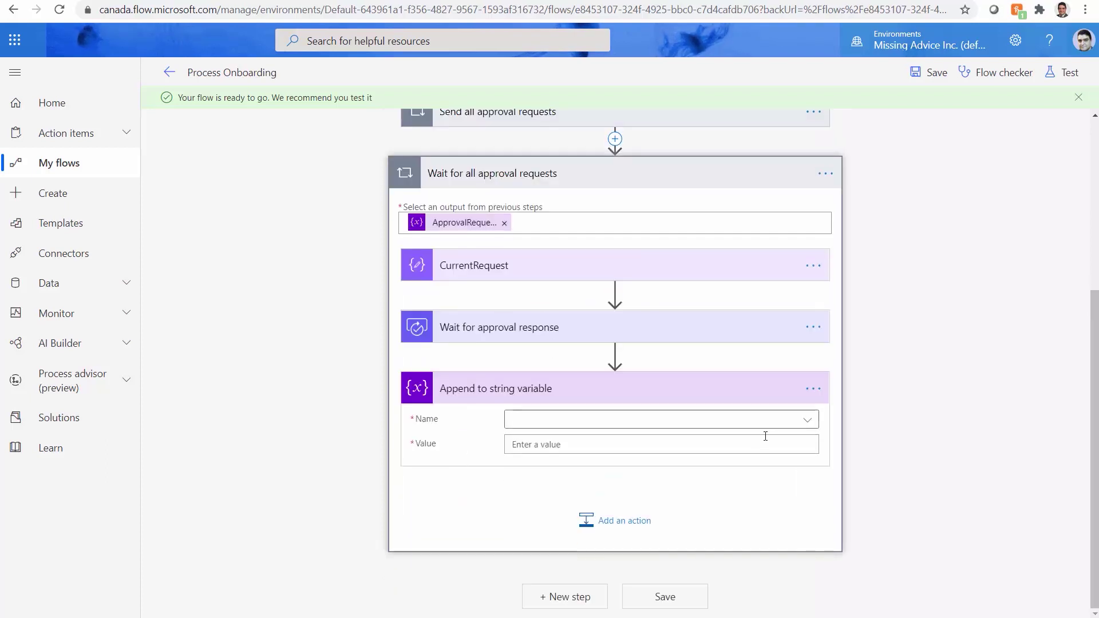
Set the Append to string variable action to append to emailText and begin its value with "Request for".
{"action": "left_click", "coordinate": [792, 424]}
{"action": "left_click", "coordinate": [577, 461]}
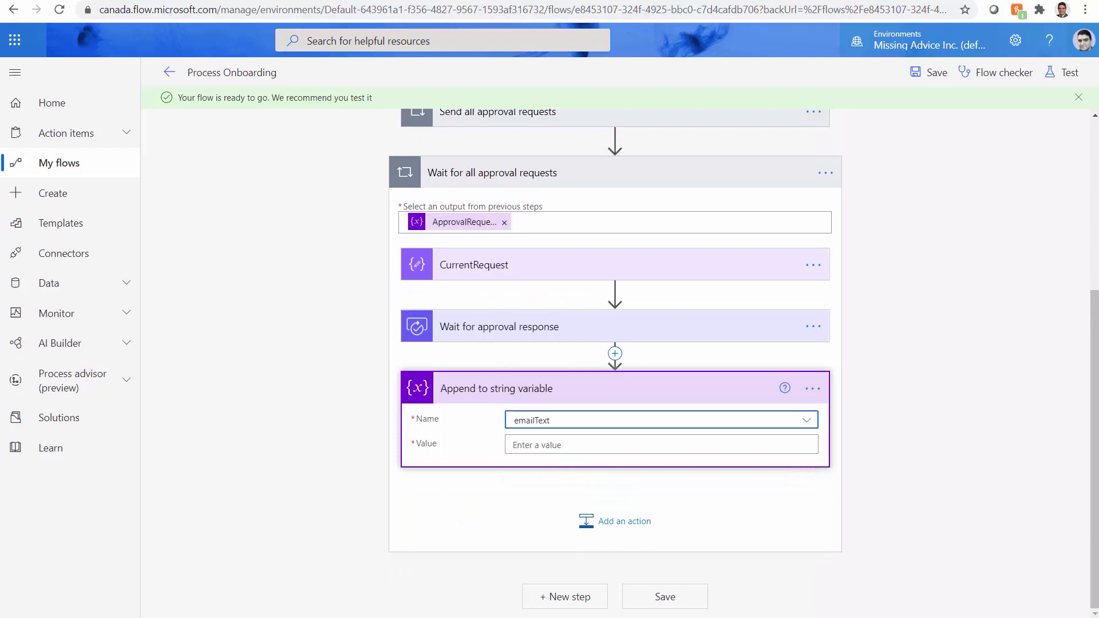
{"action": "left_click", "coordinate": [563, 445]}
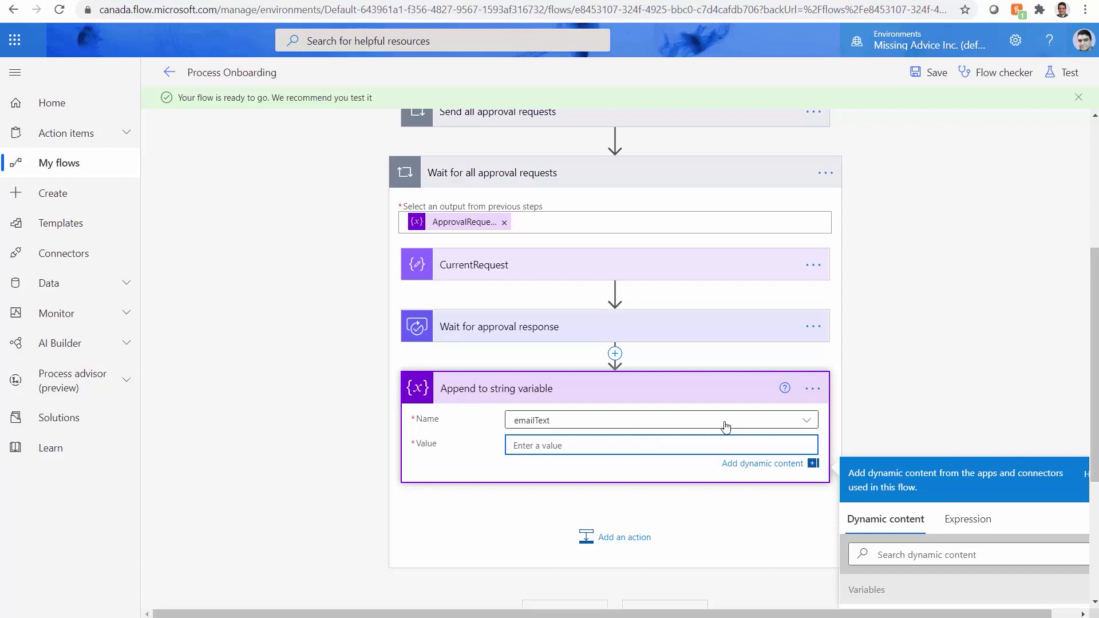
{"action": "type", "text": "Request for"}
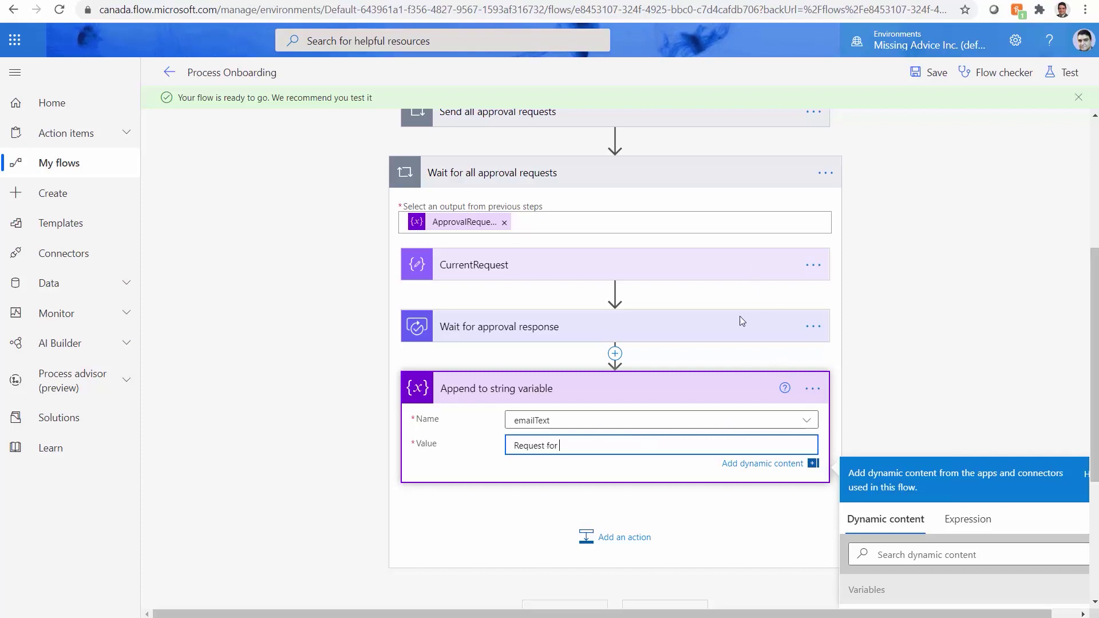
Begin an expression for the value with the CurrentRequest output followed by a dot: outputs('CurrentRequest').
{"action": "scroll", "coordinate": [937, 412], "scroll_direction": "down", "scroll_amount": 1}
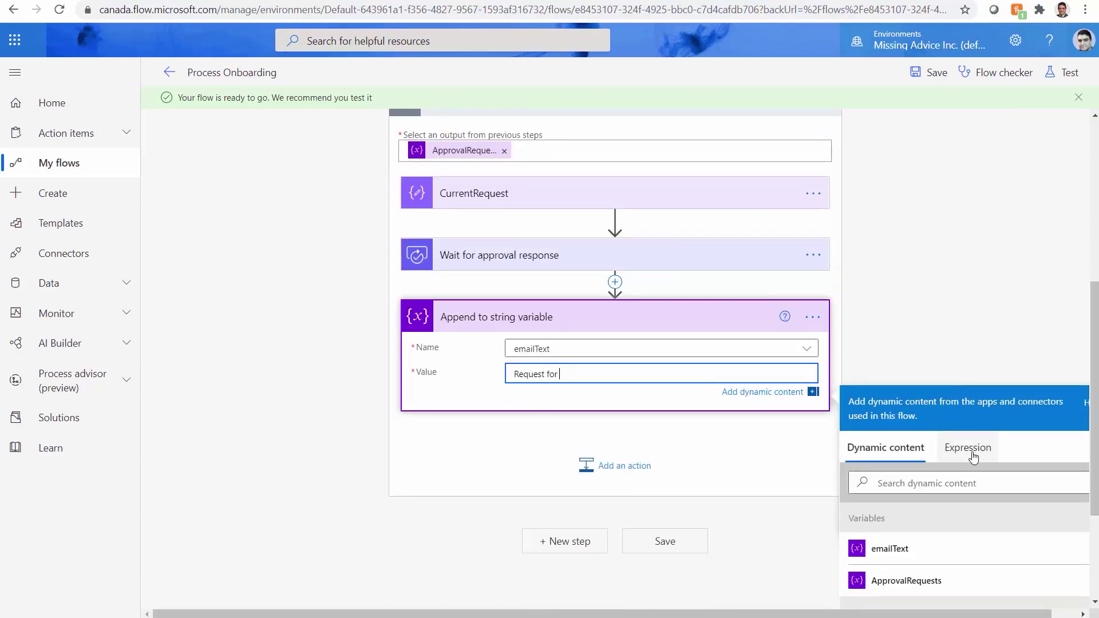
{"action": "left_click", "coordinate": [960, 455]}
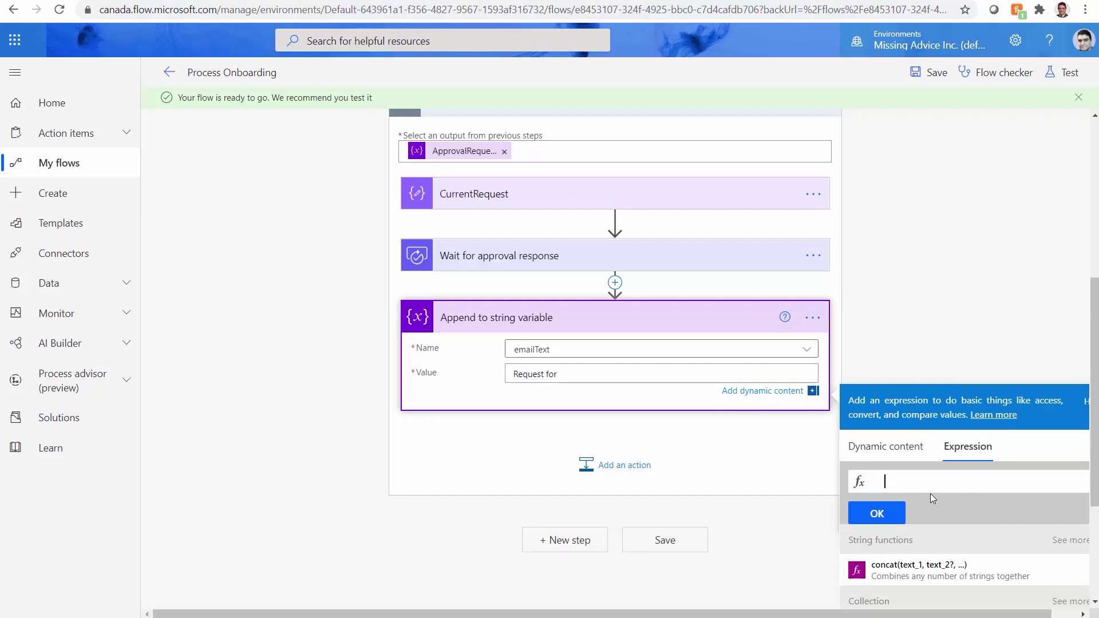
{"action": "left_click", "coordinate": [885, 447]}
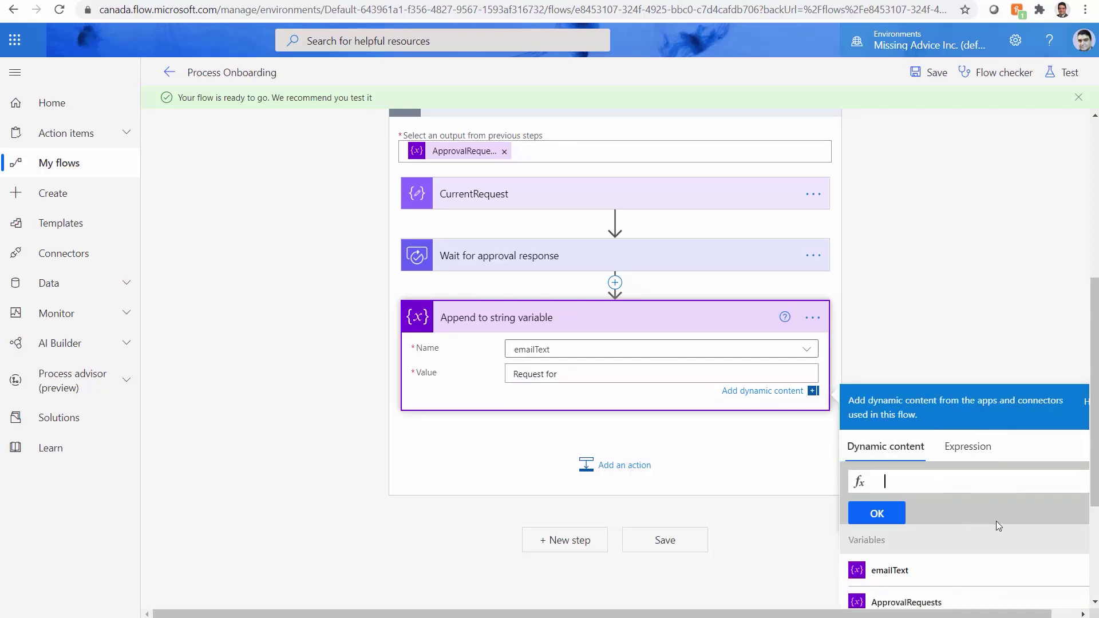
{"action": "scroll", "coordinate": [1030, 467], "scroll_direction": "down", "scroll_amount": 3}
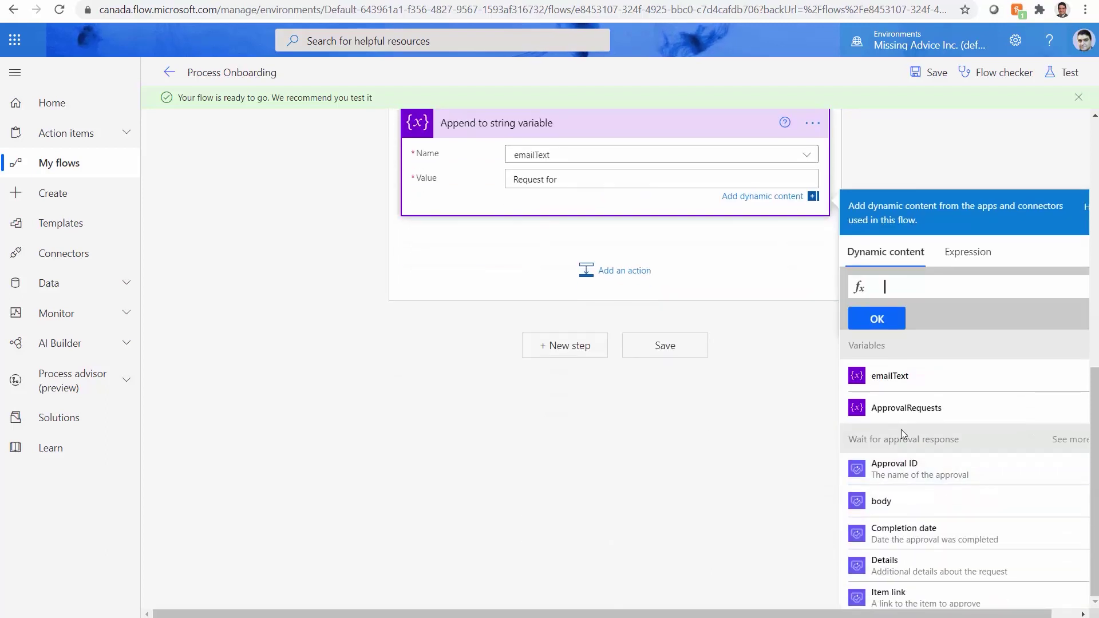
{"action": "scroll", "coordinate": [1025, 566], "scroll_direction": "down", "scroll_amount": 5}
{"action": "scroll", "coordinate": [1025, 570], "scroll_direction": "down", "scroll_amount": 3}
{"action": "scroll", "coordinate": [1019, 544], "scroll_direction": "up", "scroll_amount": 10}
{"action": "scroll", "coordinate": [916, 521], "scroll_direction": "down", "scroll_amount": 1}
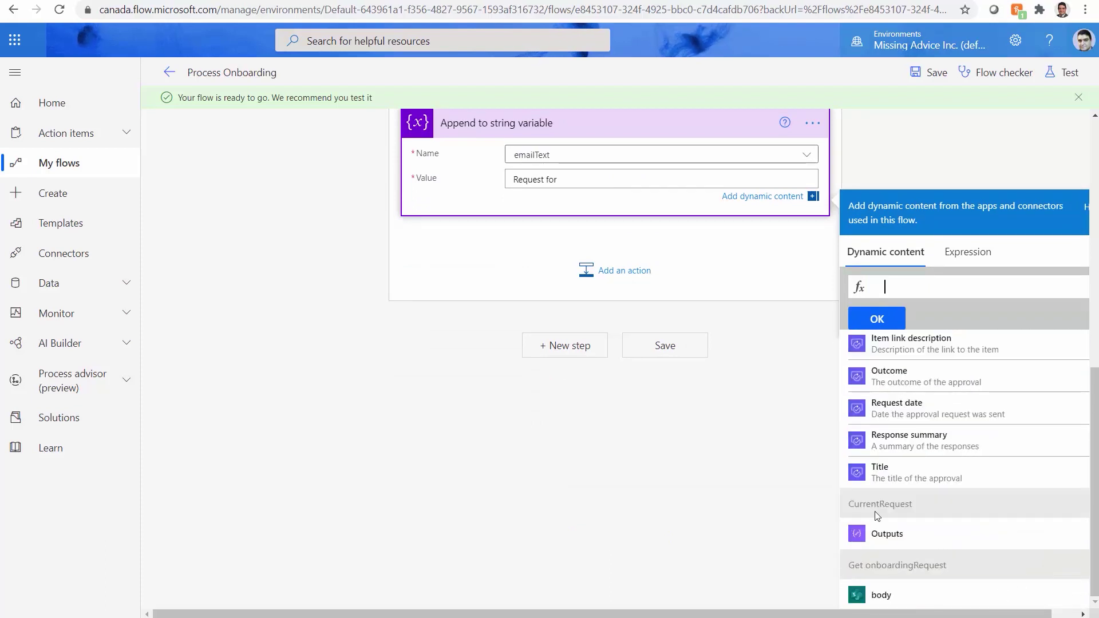
{"action": "left_click", "coordinate": [887, 534]}
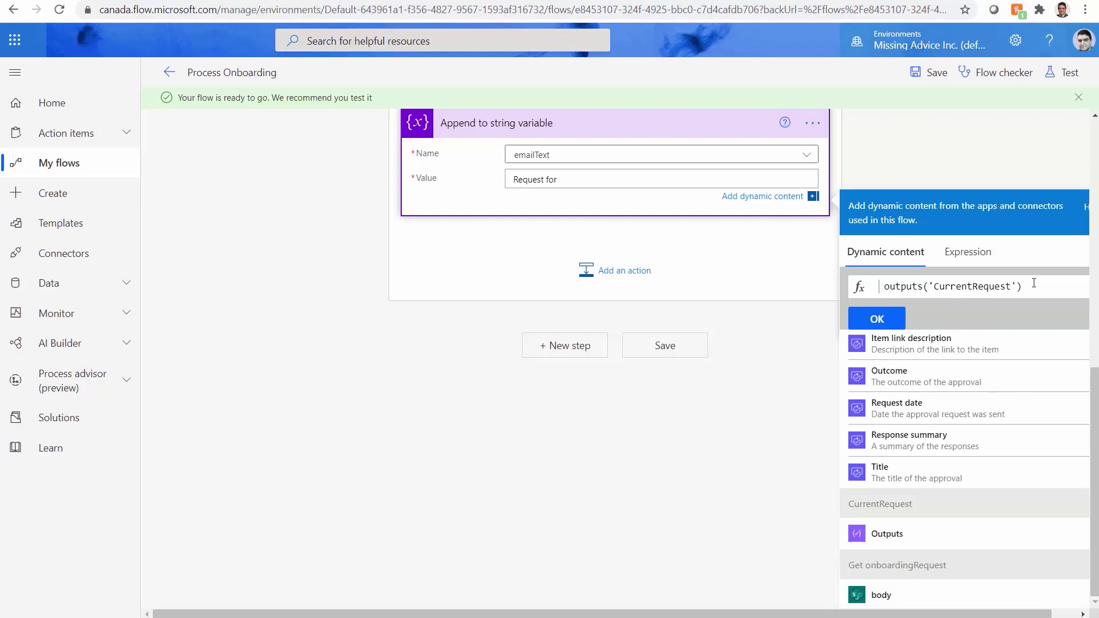
{"action": "type", "text": "."}
Copy ServiceTitle from the Notepad JSON, complete the expression as outputs('CurrentRequest').ServiceTitle and insert it after "Request for".
{"action": "key", "text": "alt+Tab"}
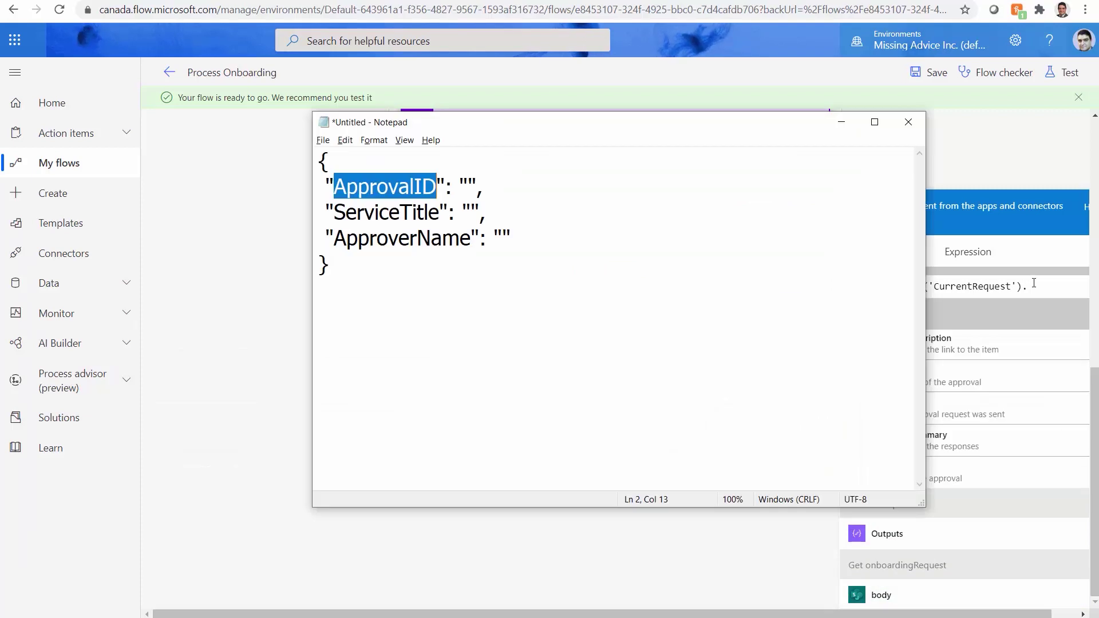
{"action": "left_click_drag", "start_coordinate": [334, 213], "coordinate": [441, 212]}
{"action": "key", "text": "ctrl+c"}
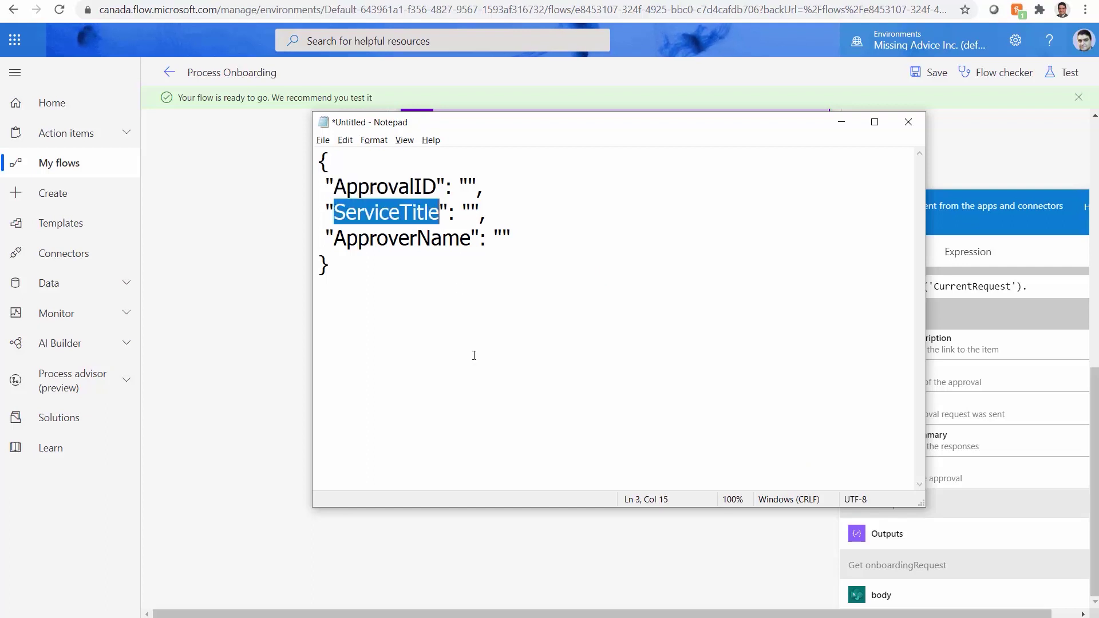
{"action": "key", "text": "alt+Tab"}
{"action": "left_click", "coordinate": [556, 180]}
{"action": "left_click", "coordinate": [1042, 296]}
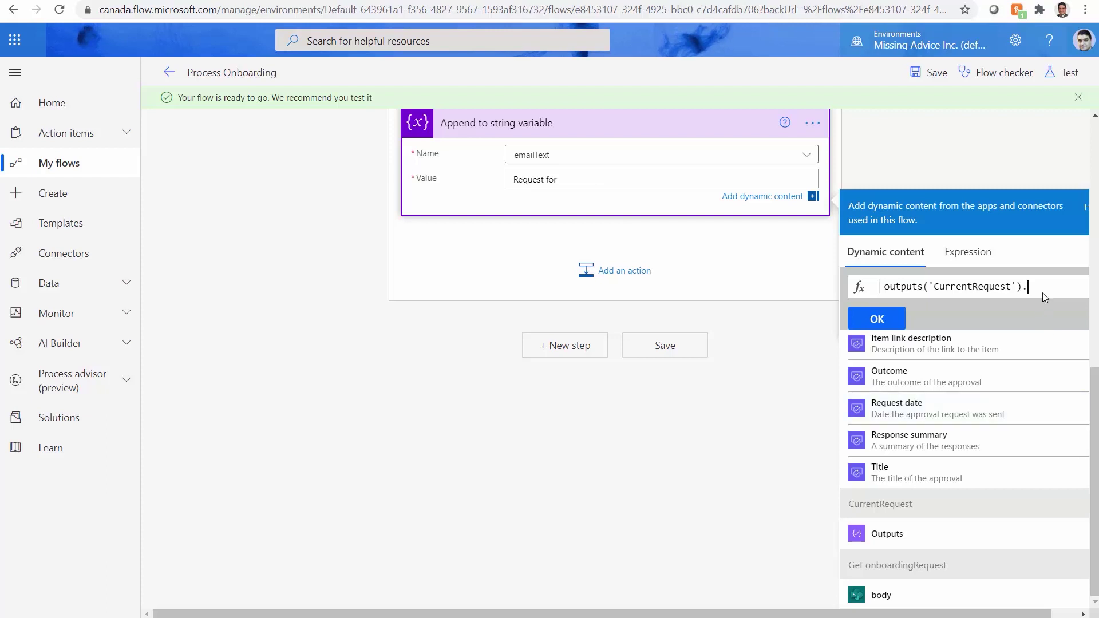
{"action": "key", "text": "ctrl+v"}
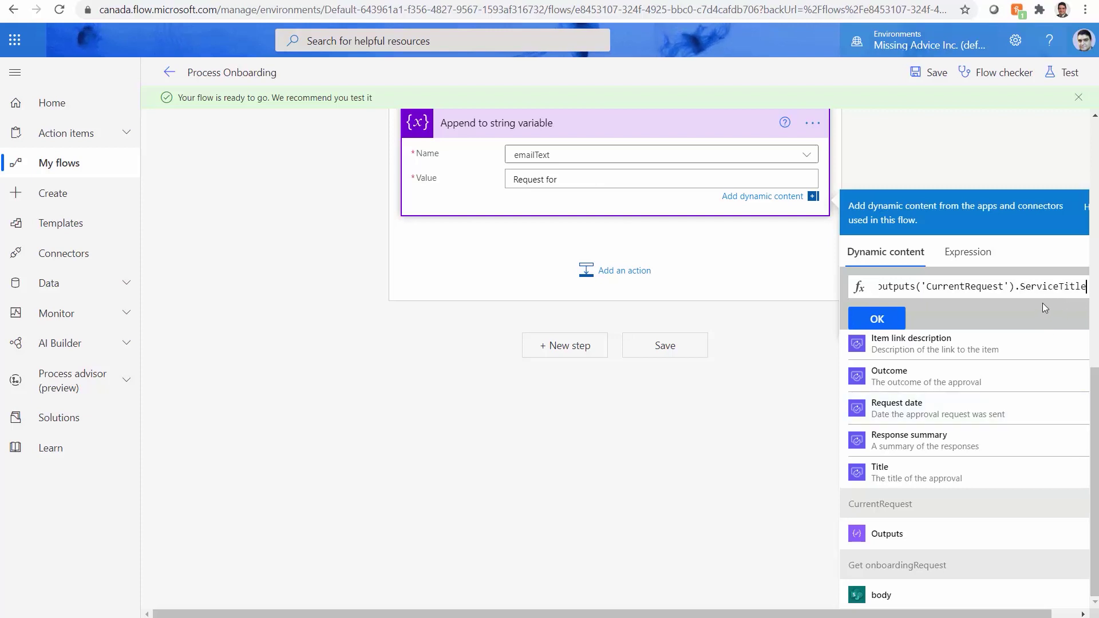
{"action": "key", "text": "Home"}
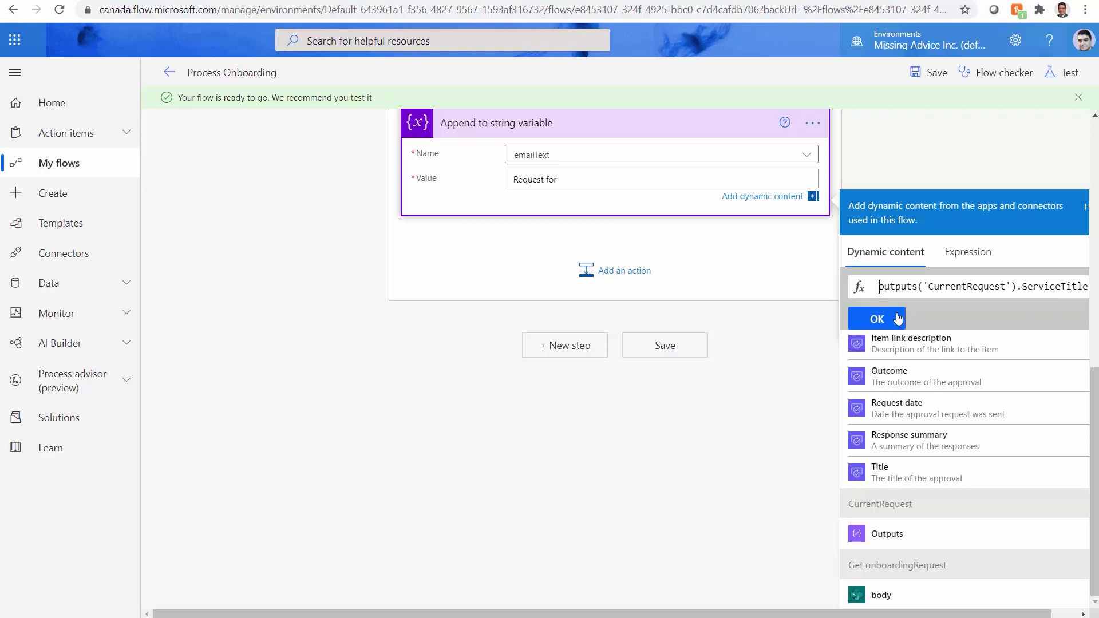
{"action": "left_click", "coordinate": [879, 319]}
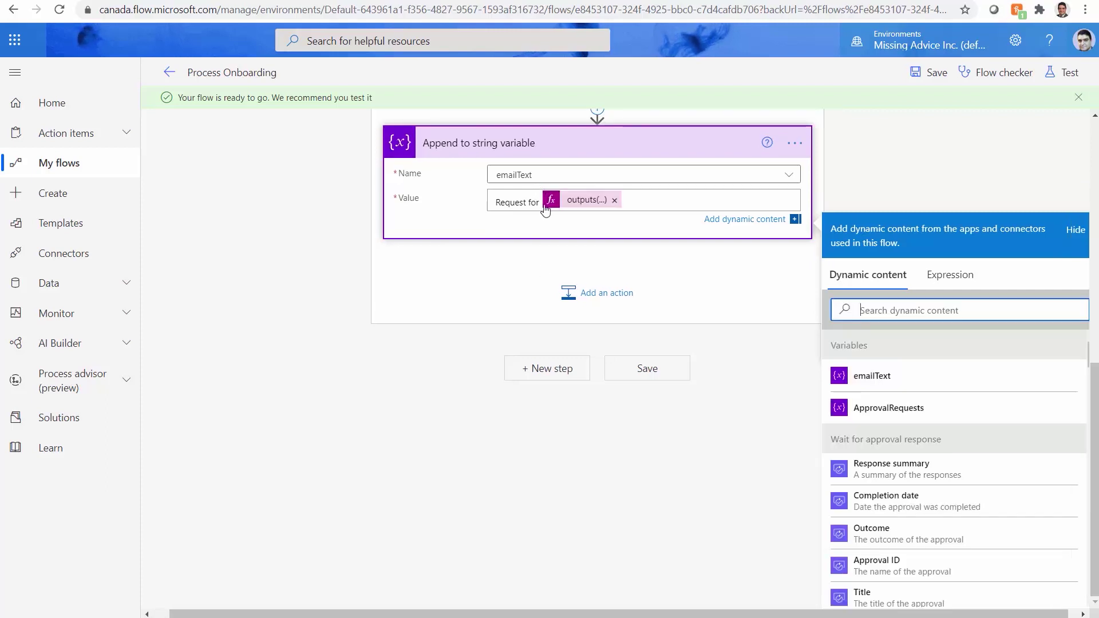
Continue the value with is, the Outcome of Wait for approval response enclosed in double quotes, and by.
{"action": "left_click", "coordinate": [643, 200]}
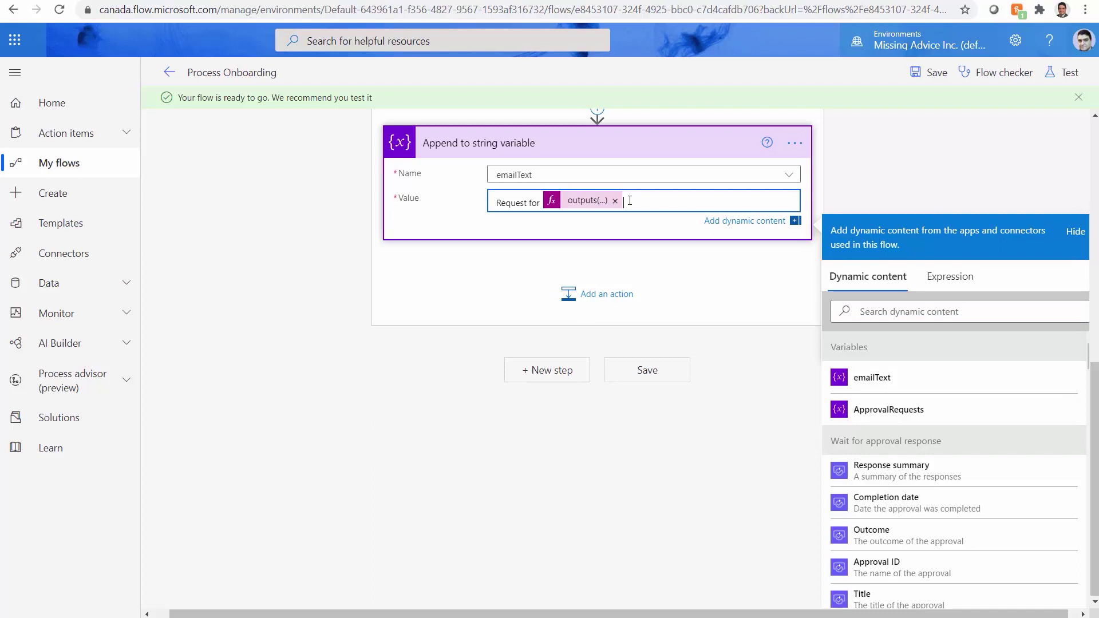
{"action": "type", "text": "is "}
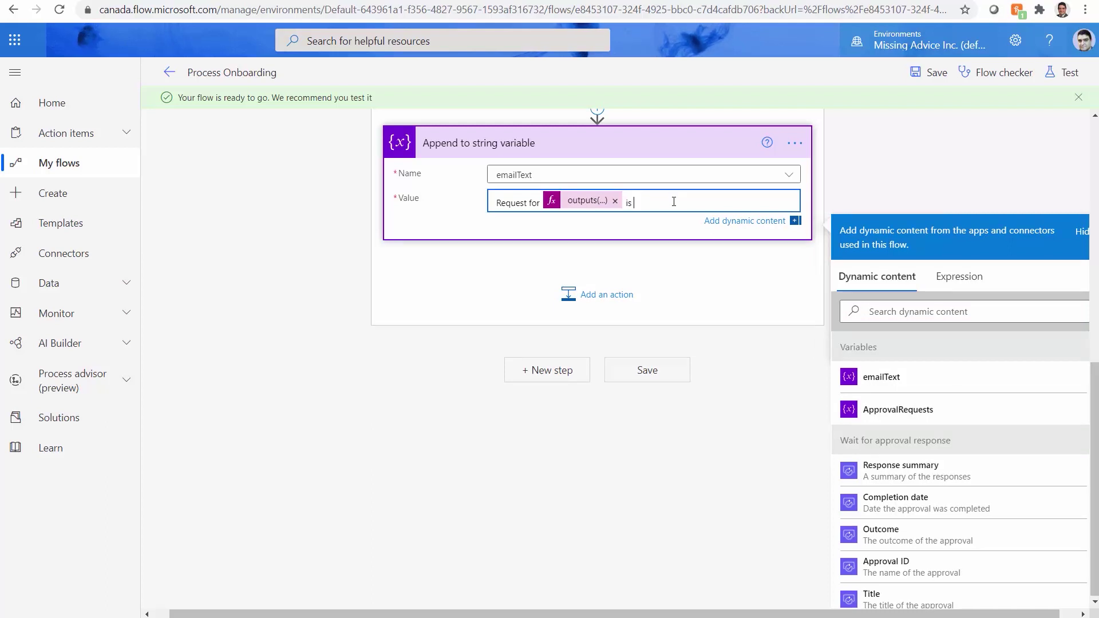
{"action": "type", "text": "\"\""}
{"action": "scroll", "coordinate": [768, 431], "scroll_direction": "up", "scroll_amount": 1}
{"action": "scroll", "coordinate": [768, 431], "scroll_direction": "up", "scroll_amount": 1}
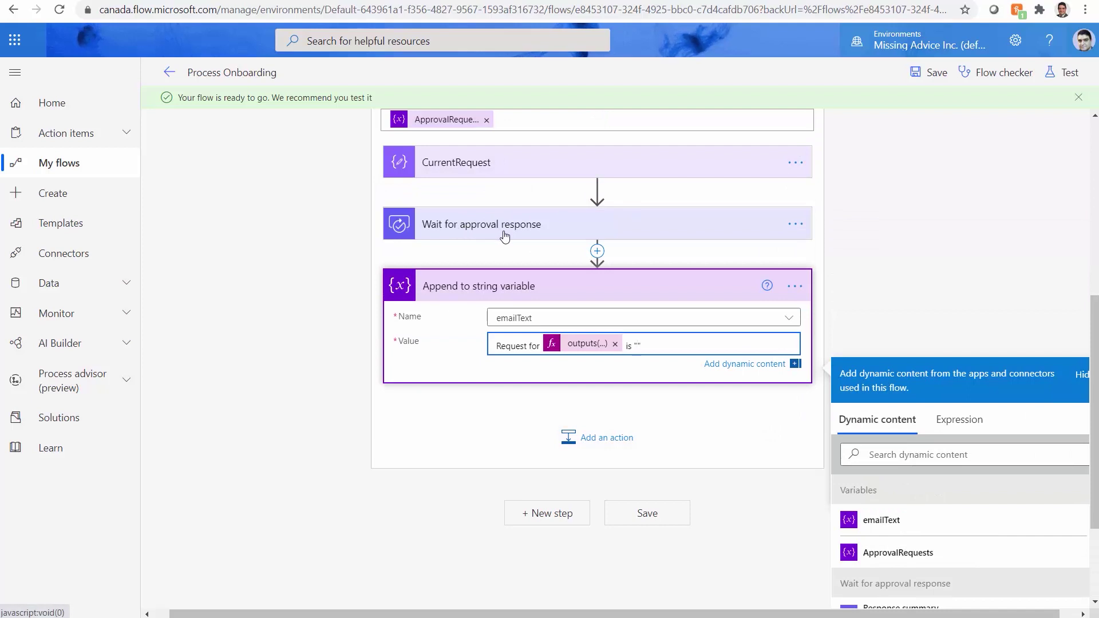
{"action": "left_click_drag", "start_coordinate": [1094, 490], "coordinate": [1094, 540]}
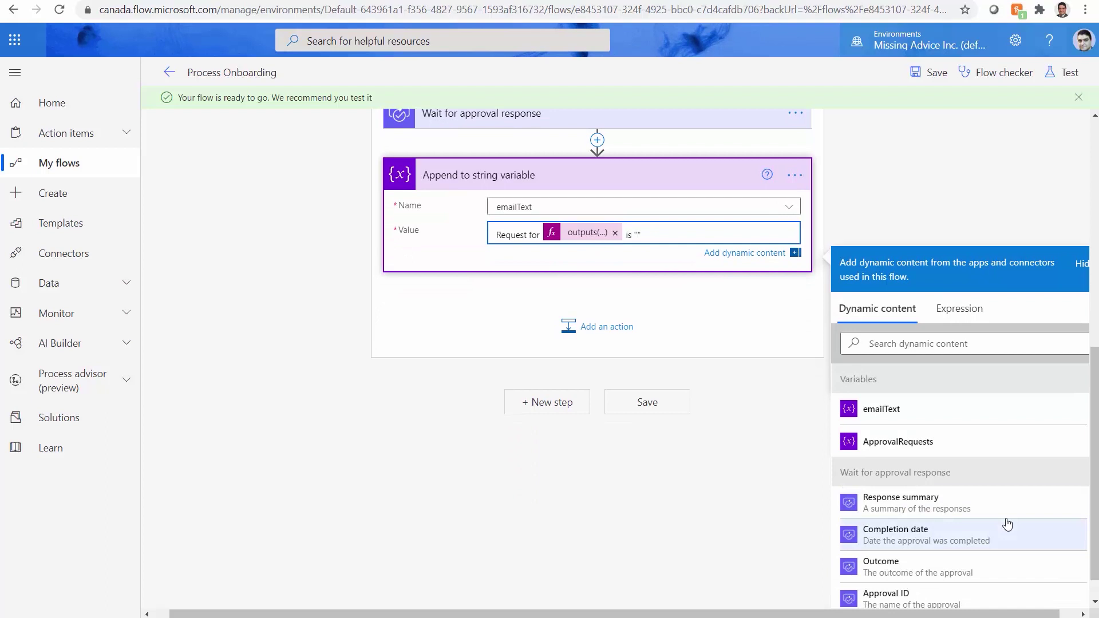
{"action": "scroll", "coordinate": [990, 549], "scroll_direction": "down", "scroll_amount": 1}
{"action": "left_click", "coordinate": [905, 503]}
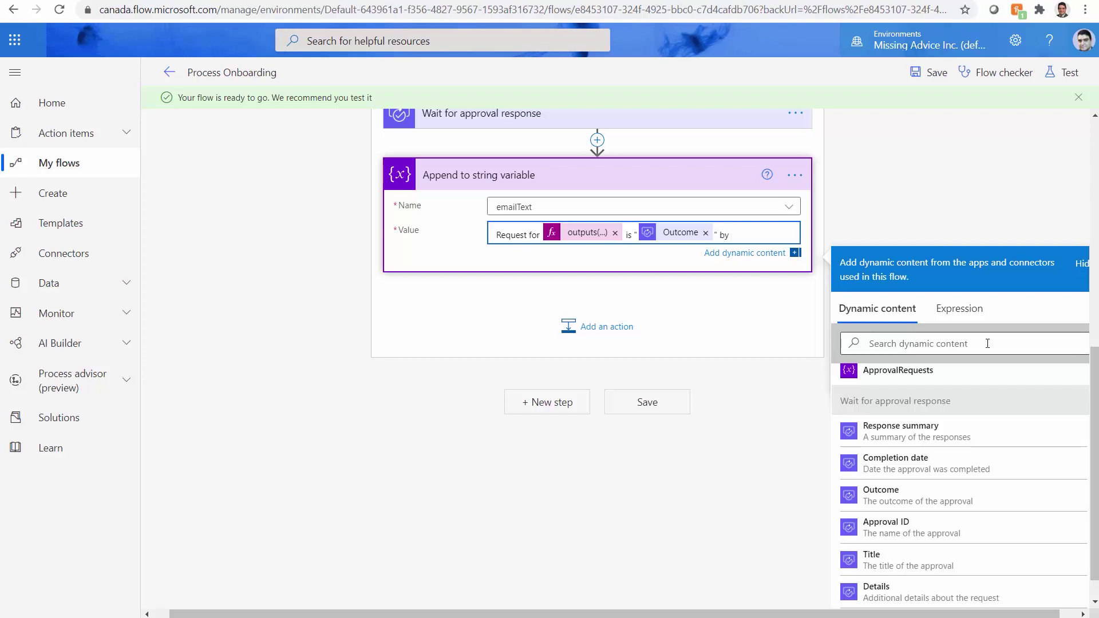
Copy the property name ApproverName from the JSON in Notepad and return to the flow in the browser.
{"action": "key", "text": "alt+Tab"}
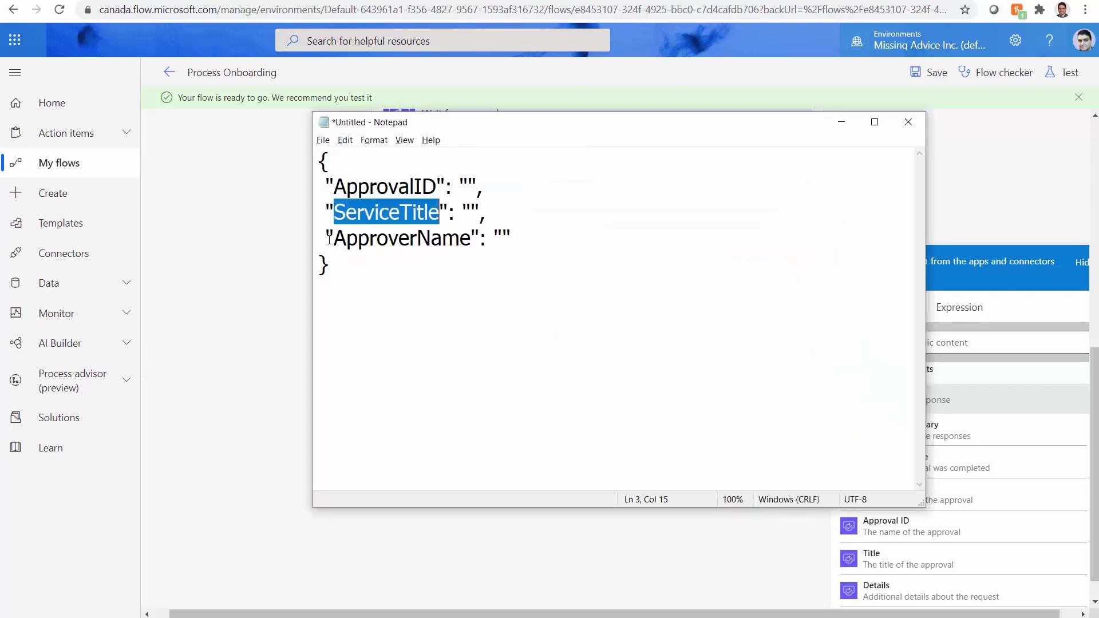
{"action": "left_click_drag", "start_coordinate": [336, 240], "coordinate": [469, 244]}
{"action": "key", "text": "ctrl+c"}
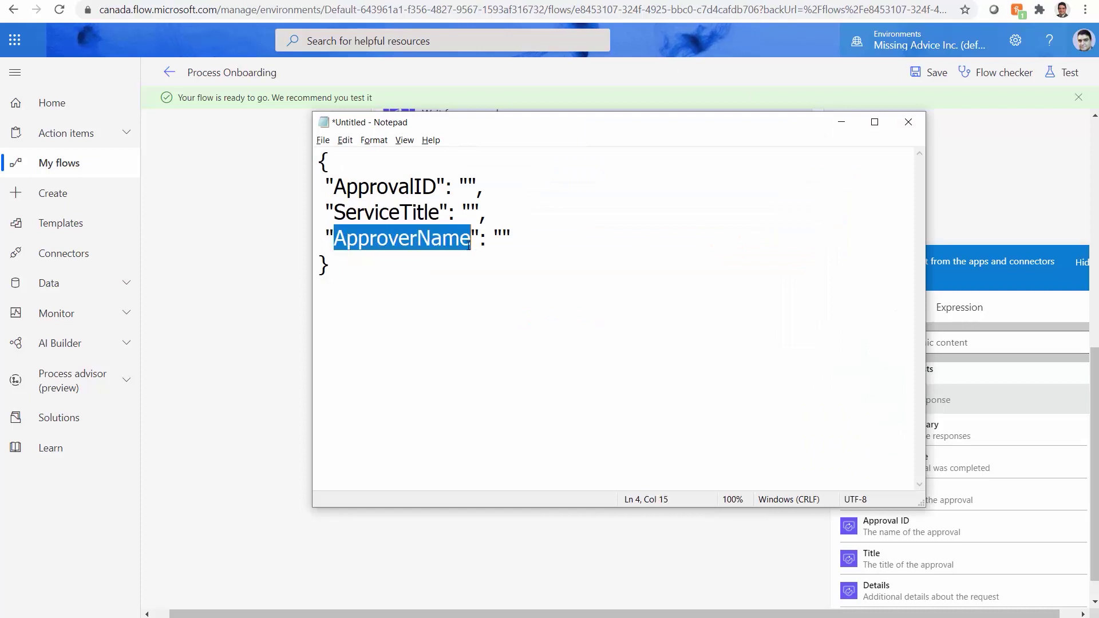
{"action": "key", "text": "alt+Tab"}
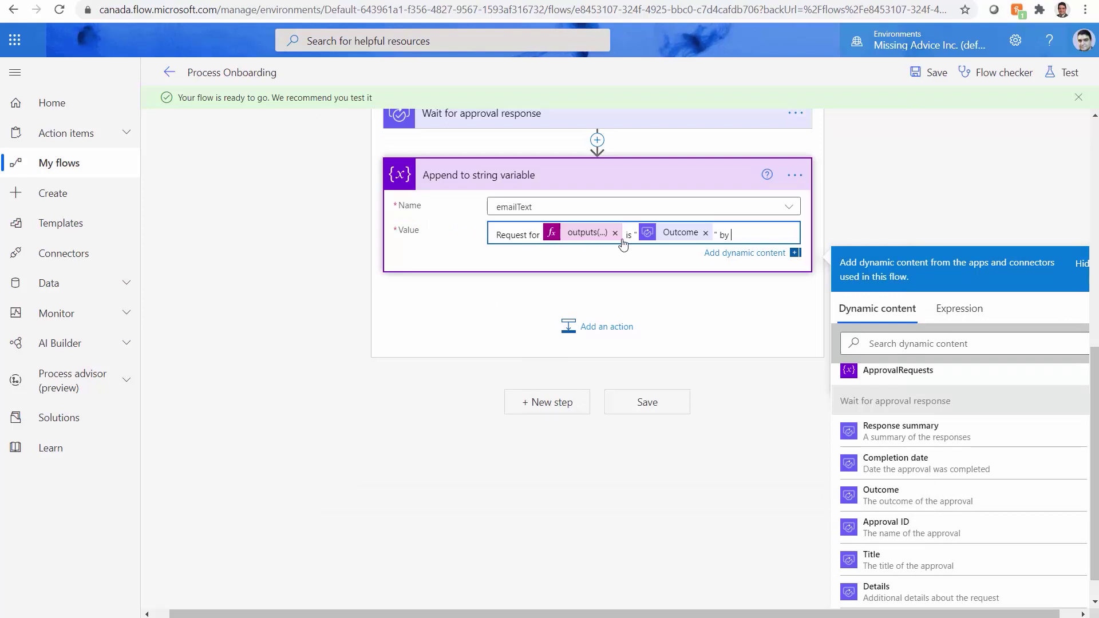
Insert the expression outputs('CurrentRequest').ApproverName after "by" in the append value.
{"action": "left_click", "coordinate": [966, 318]}
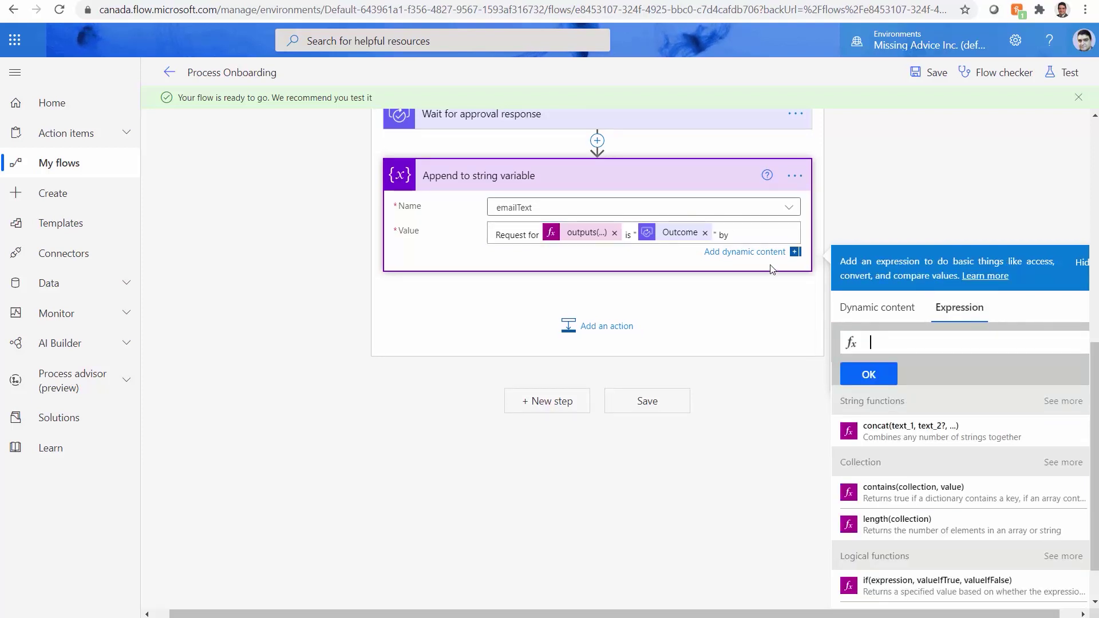
{"action": "left_click", "coordinate": [744, 237]}
{"action": "left_click", "coordinate": [926, 349]}
{"action": "left_click", "coordinate": [879, 308]}
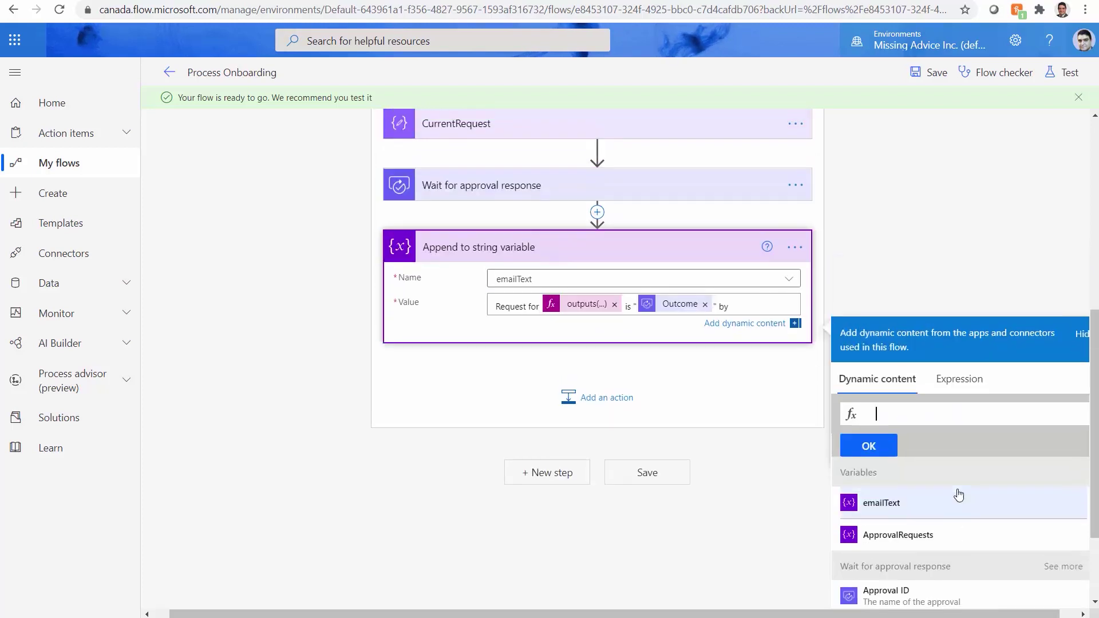
{"action": "scroll", "coordinate": [958, 495], "scroll_direction": "down", "scroll_amount": 5}
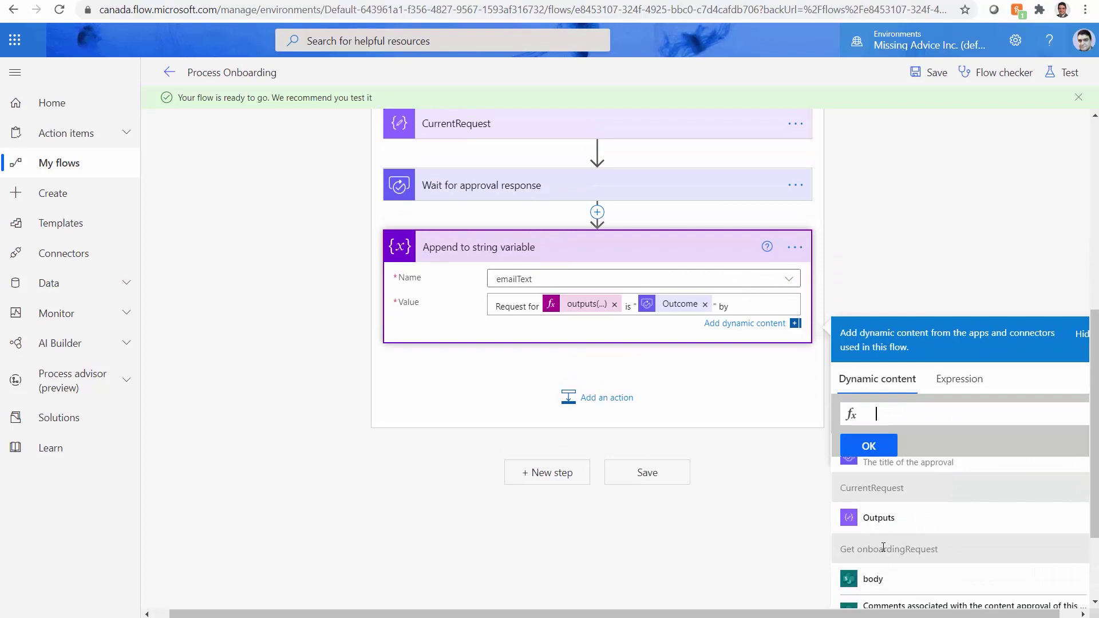
{"action": "left_click", "coordinate": [879, 519]}
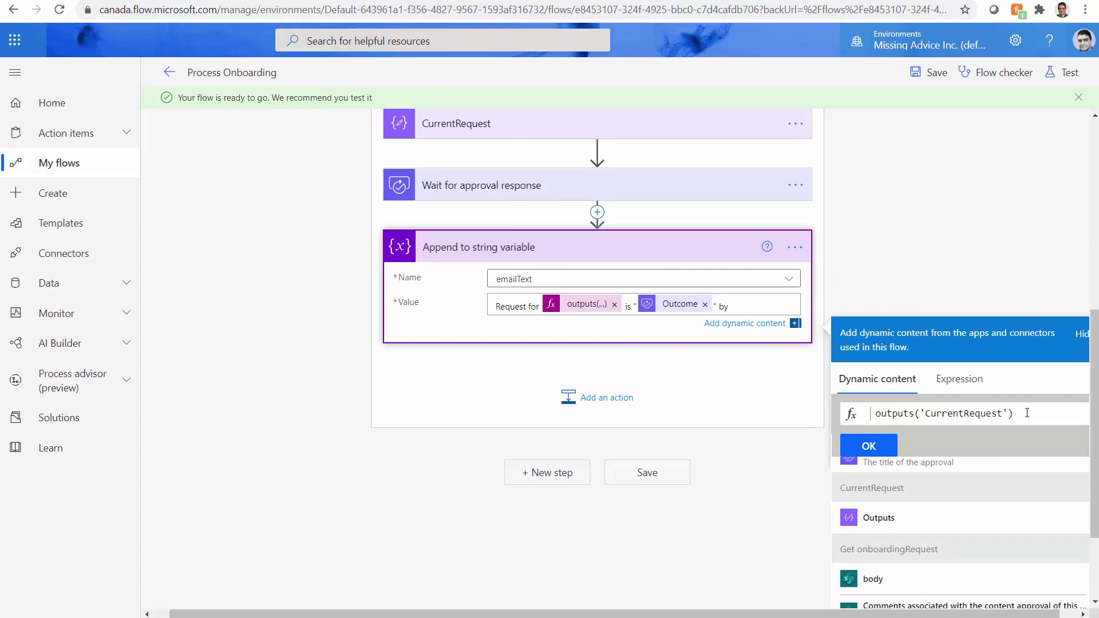
{"action": "type", "text": "."}
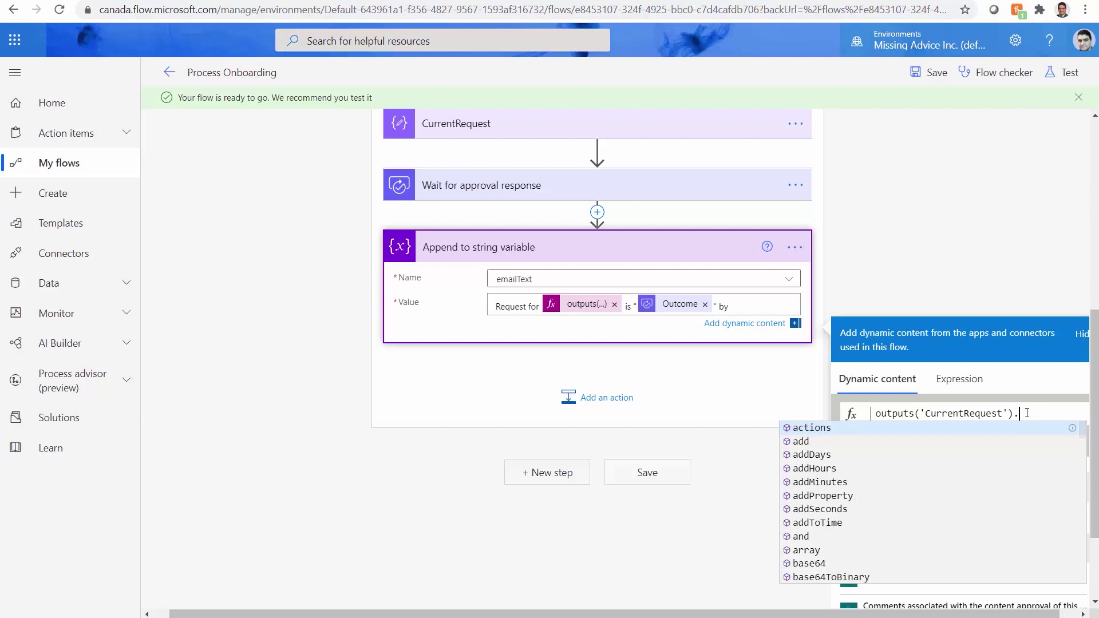
{"action": "key", "text": "ctrl+v"}
{"action": "key", "text": "Home"}
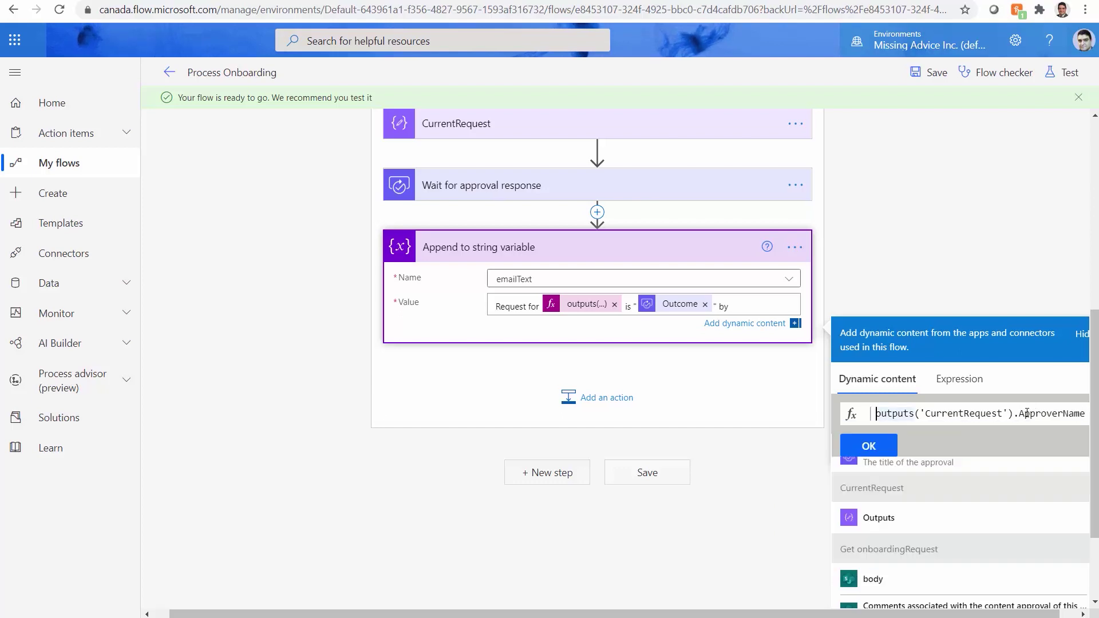
{"action": "key", "text": "BackSpace"}
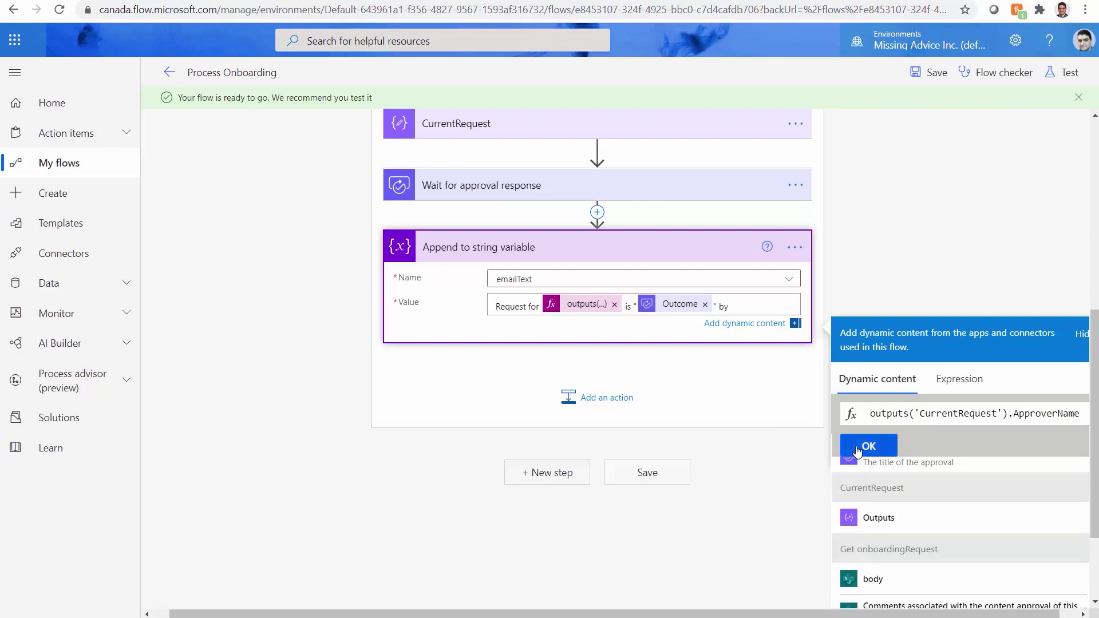
{"action": "left_click", "coordinate": [893, 446]}
End the append value with the HTML line break <br/> and a new line.
{"action": "left_click", "coordinate": [592, 326]}
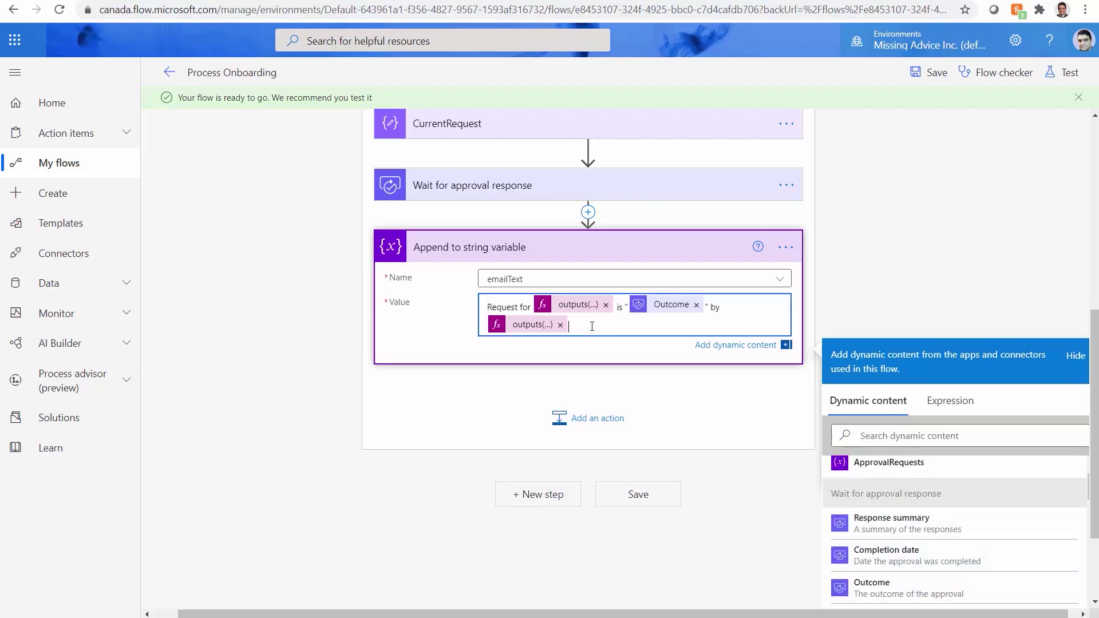
{"action": "type", "text": "<>"}
{"action": "type", "text": "br/>"}
{"action": "key", "text": "Return"}
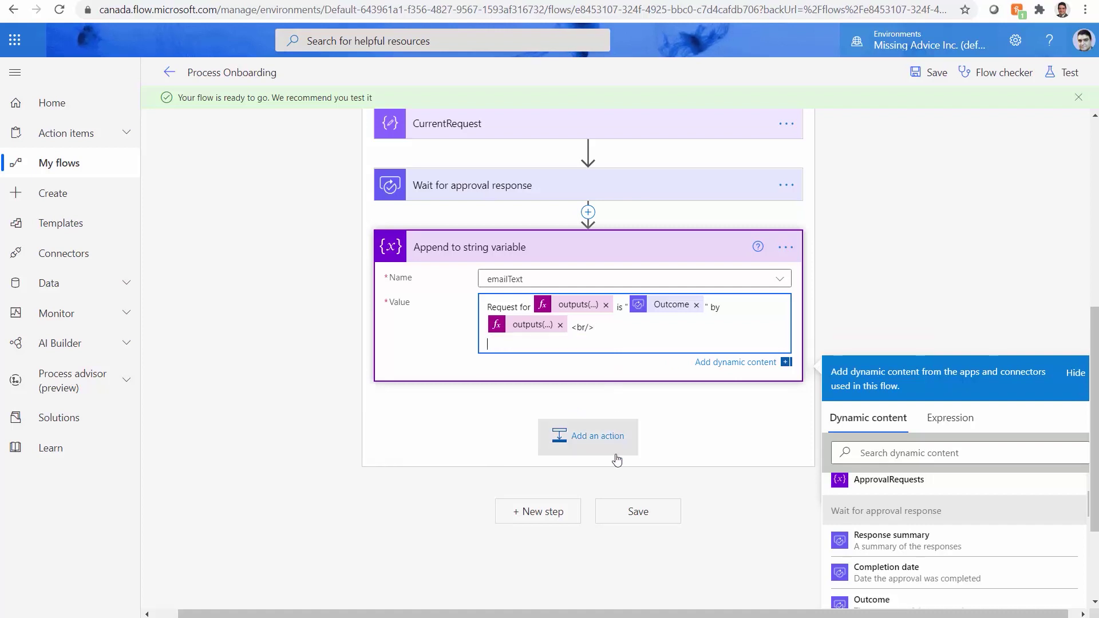
Save the flow and collapse the Append to string variable action and the Wait for all approval requests loop.
{"action": "left_click", "coordinate": [634, 510]}
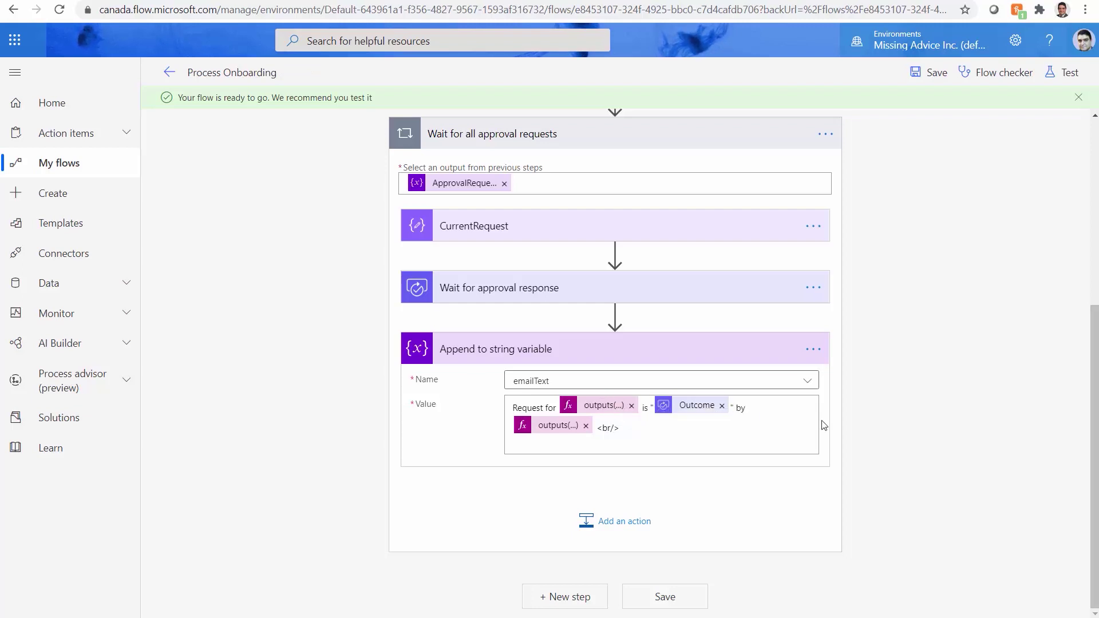
{"action": "left_click", "coordinate": [584, 361]}
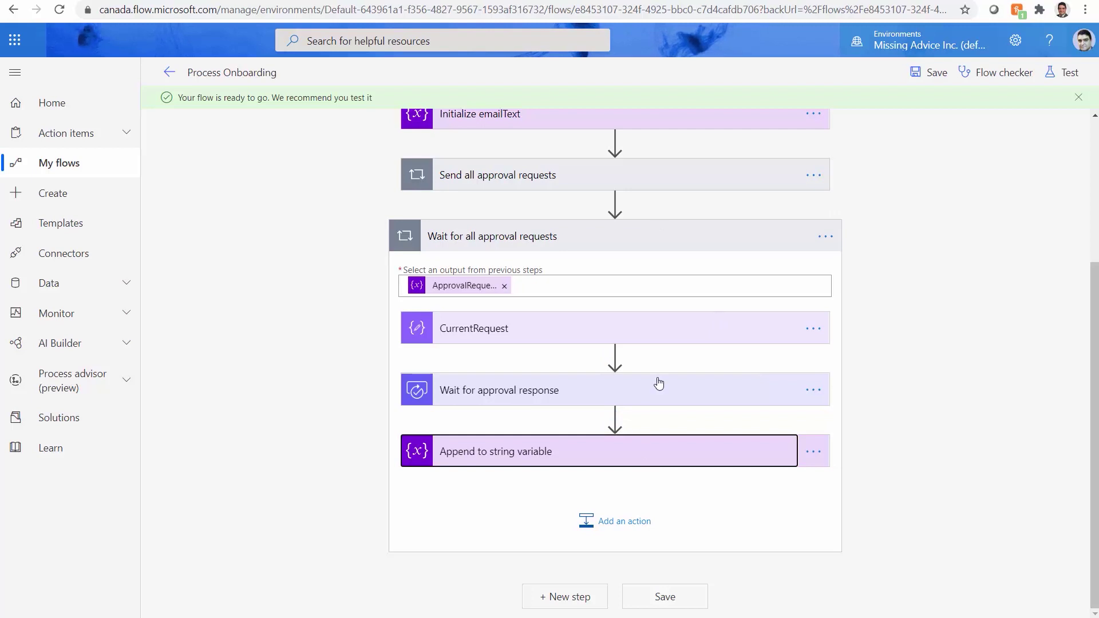
{"action": "left_click", "coordinate": [638, 246]}
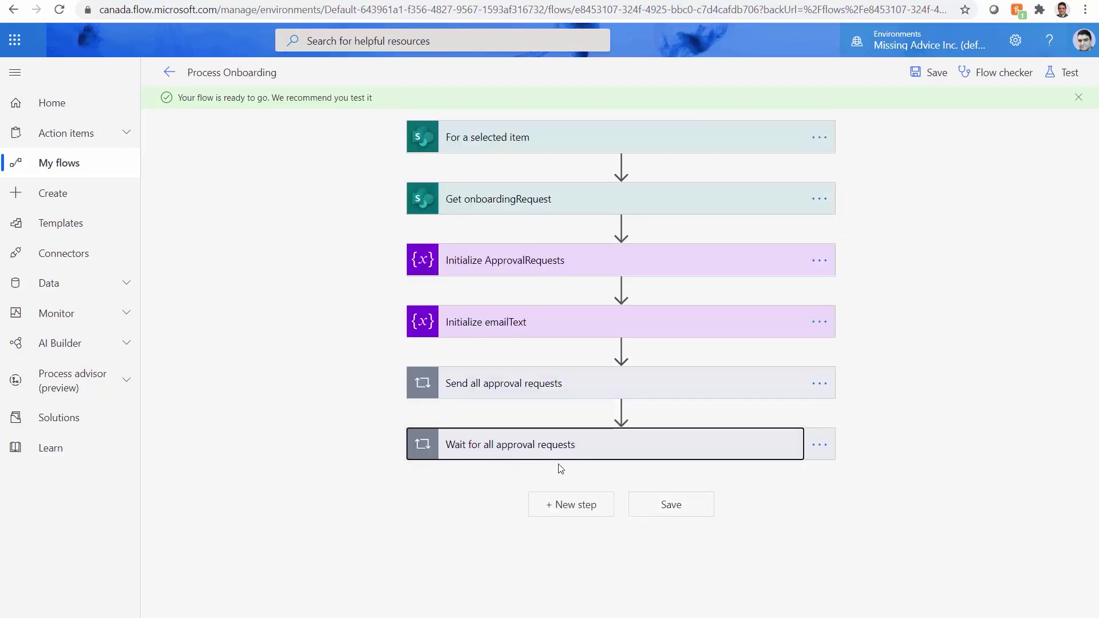
Add an Office 365 Outlook Send an email (V2) action after the Wait for all approval requests loop and enter the recipient's name.
{"action": "left_click", "coordinate": [575, 451]}
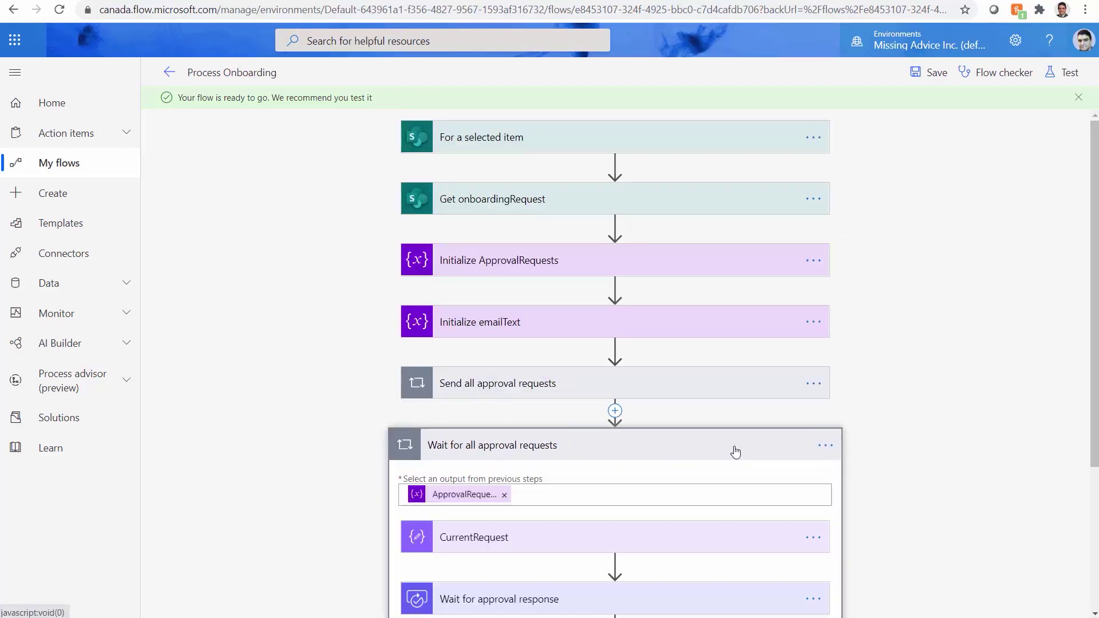
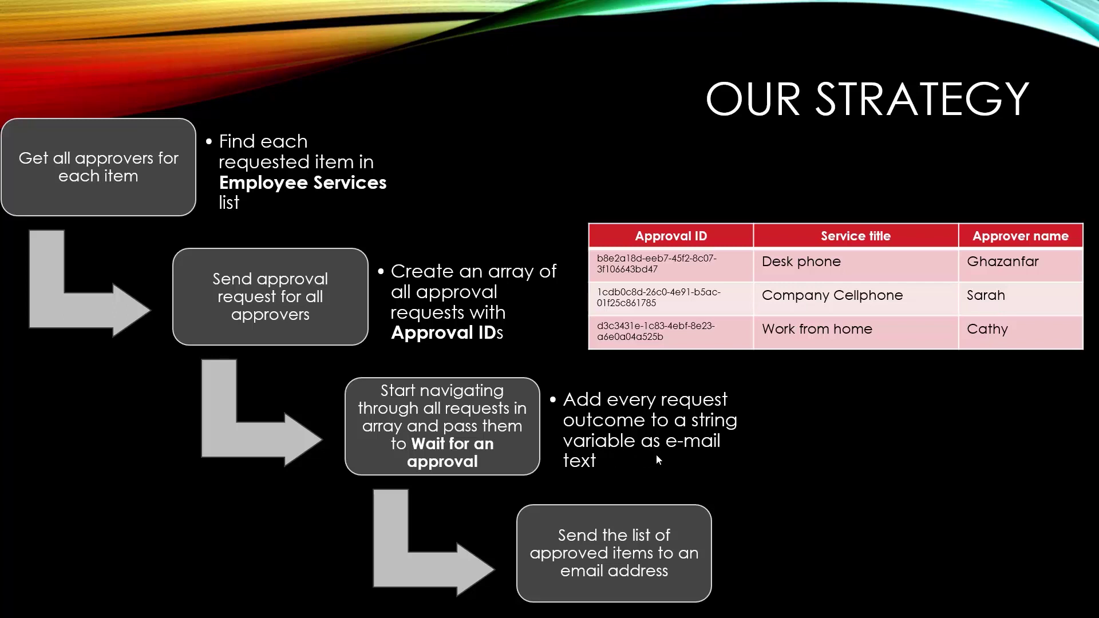
{"action": "key", "text": "alt+Tab"}
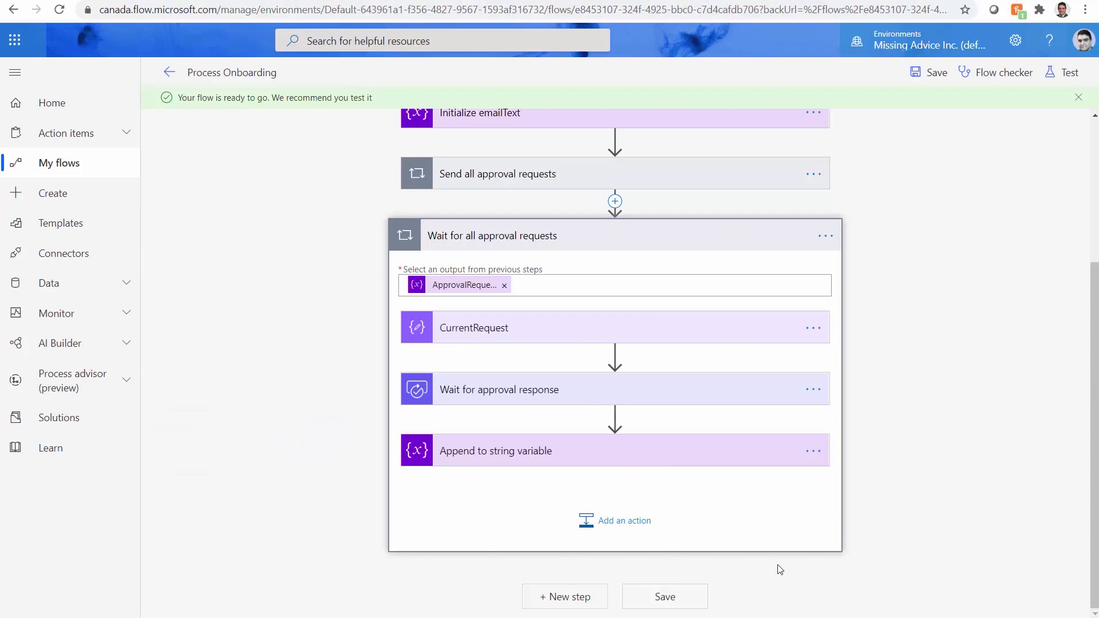
{"action": "left_click", "coordinate": [572, 599]}
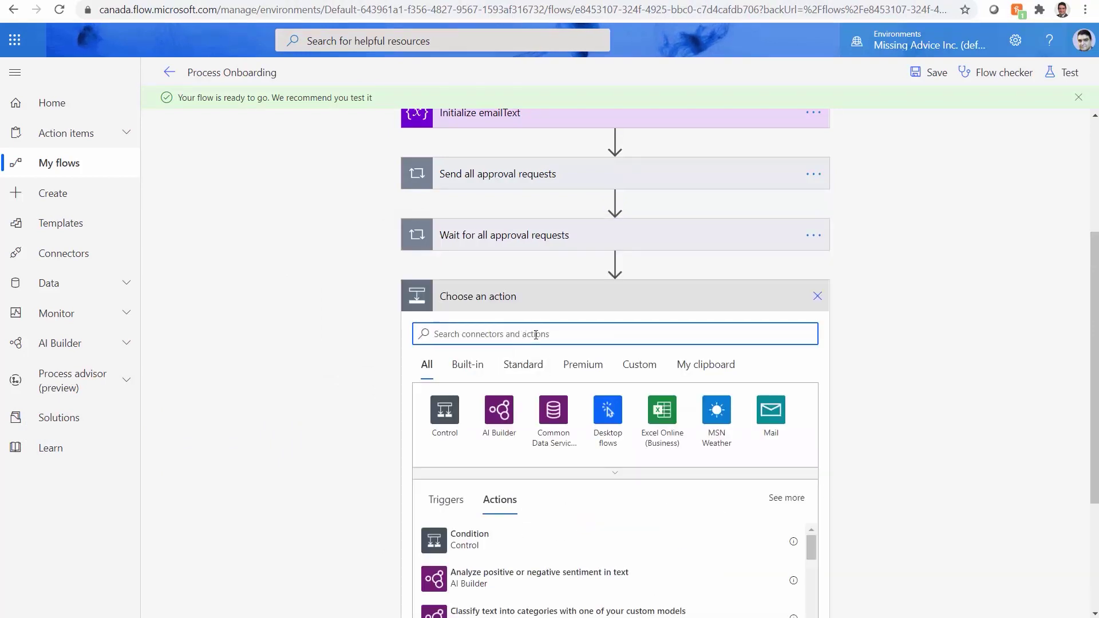
{"action": "type", "text": "Send email"}
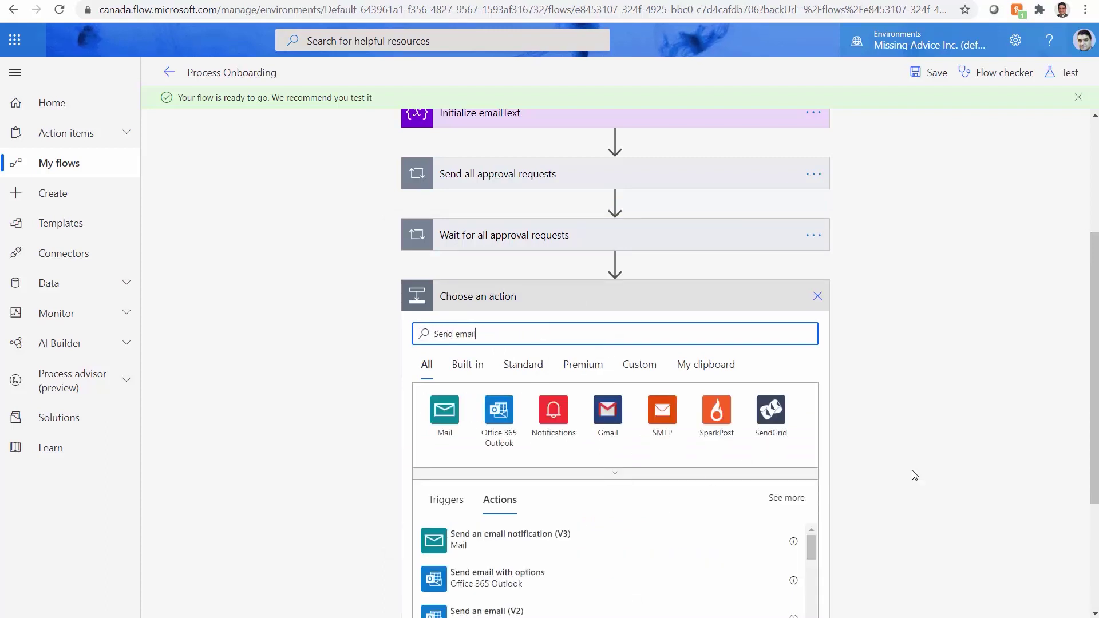
{"action": "scroll", "coordinate": [914, 474], "scroll_direction": "down", "scroll_amount": 1}
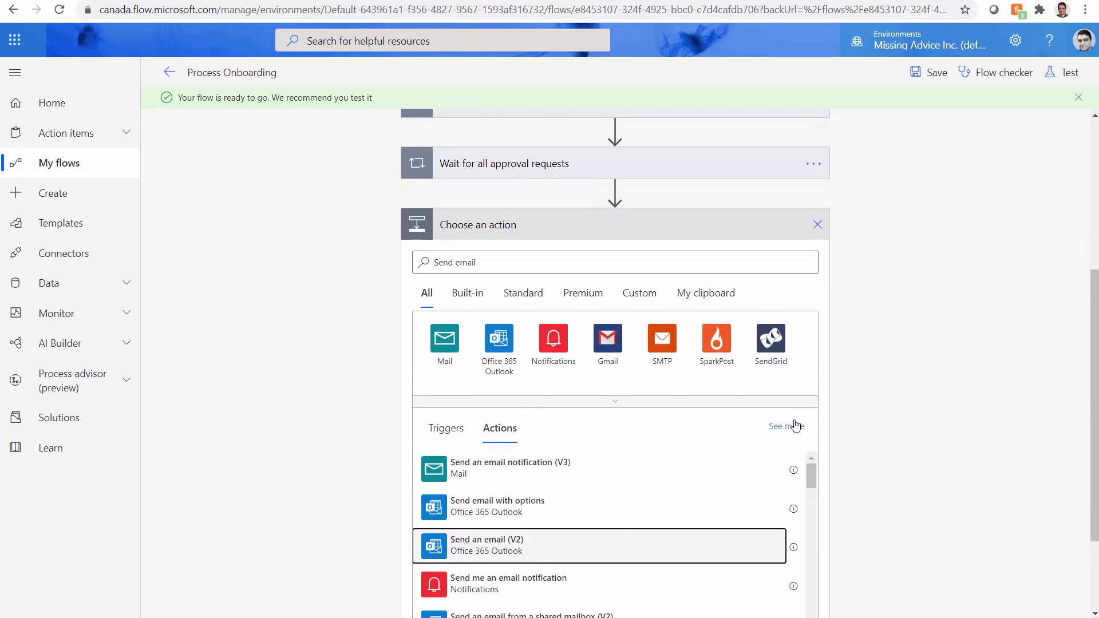
{"action": "left_click", "coordinate": [637, 546]}
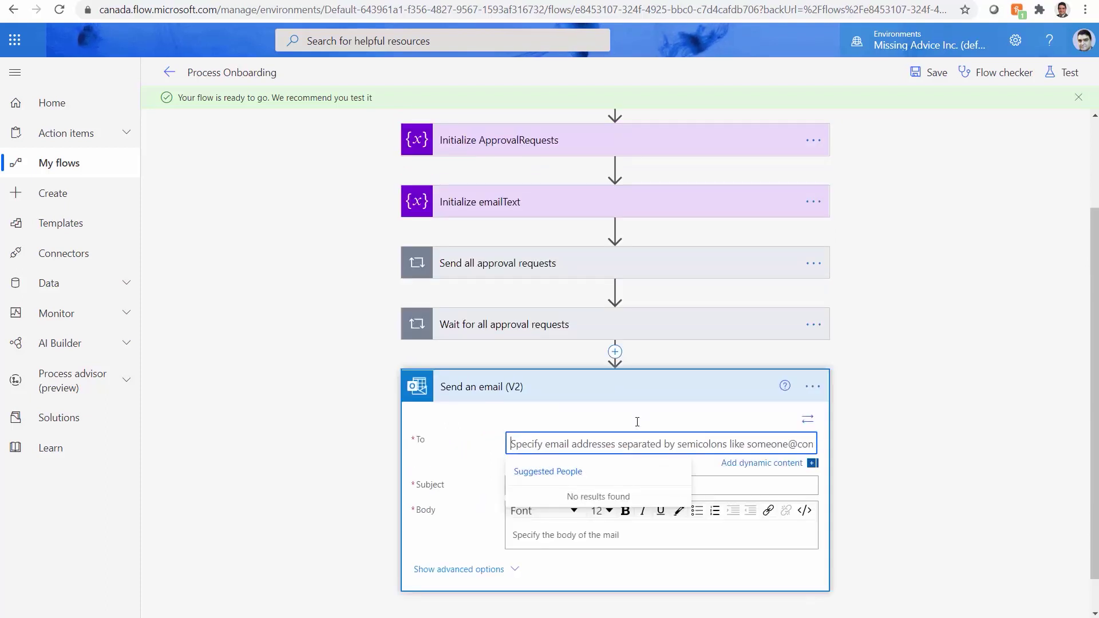
{"action": "type", "text": "alireza"}
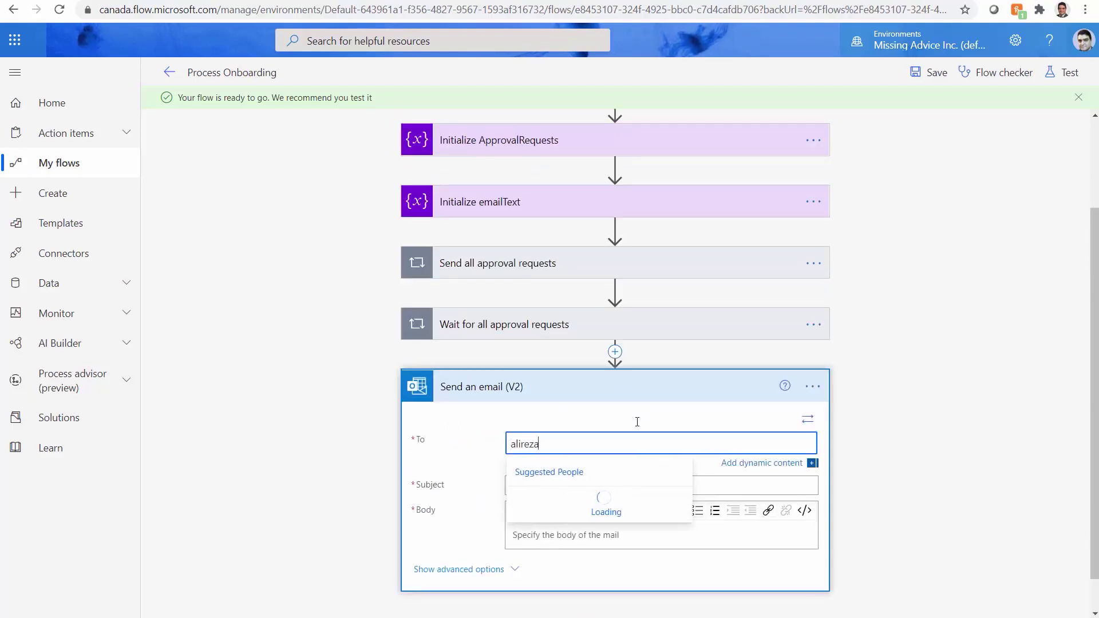
{"action": "key", "text": "Return"}
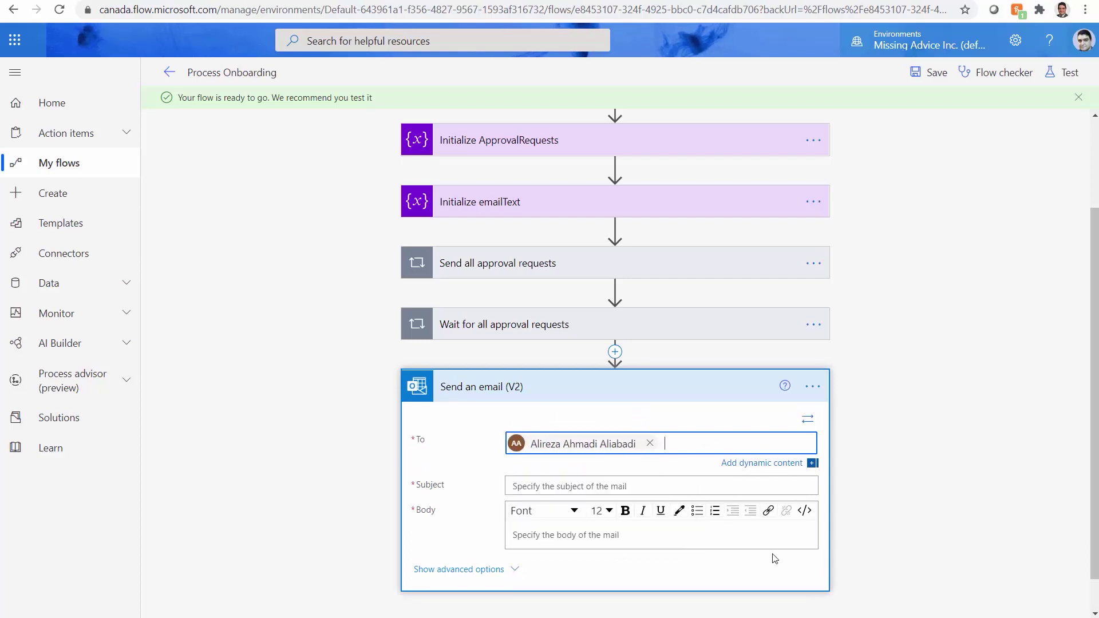
Start the email subject with "Onboarding services for" followed by the First name value from Get onboardingRequest.
{"action": "left_click", "coordinate": [585, 486]}
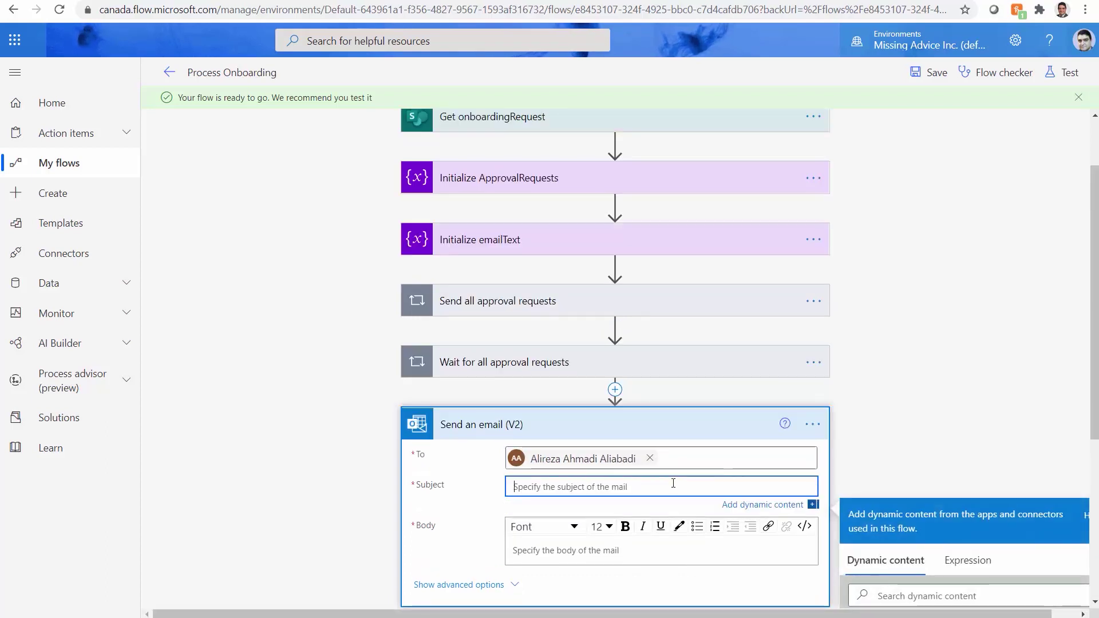
{"action": "type", "text": "Onboarding services for"}
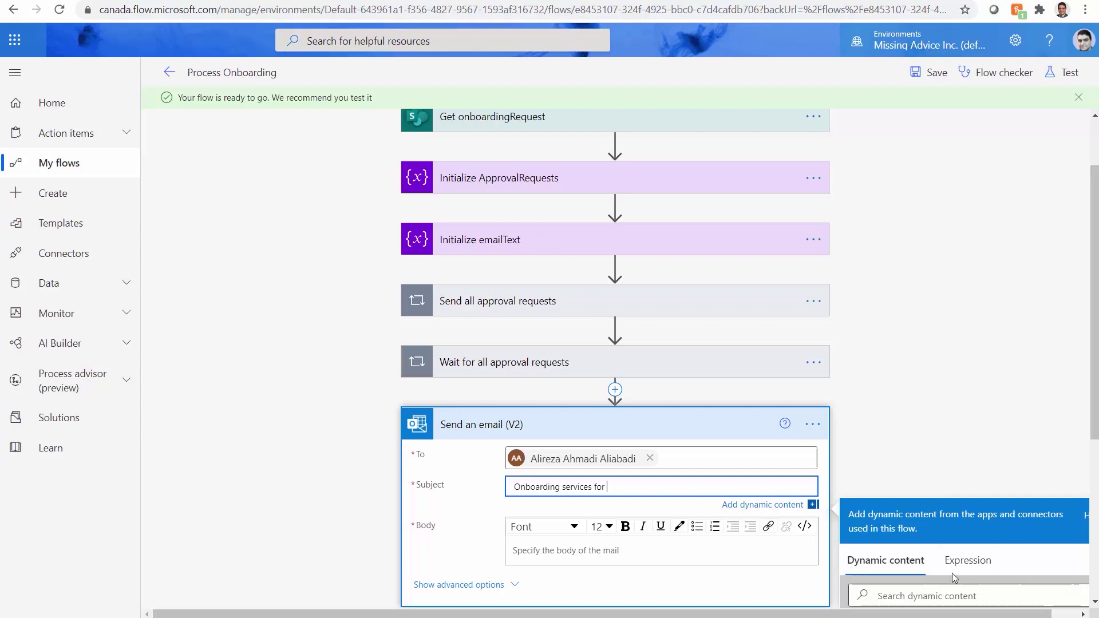
{"action": "left_click", "coordinate": [943, 595]}
{"action": "type", "text": "First"}
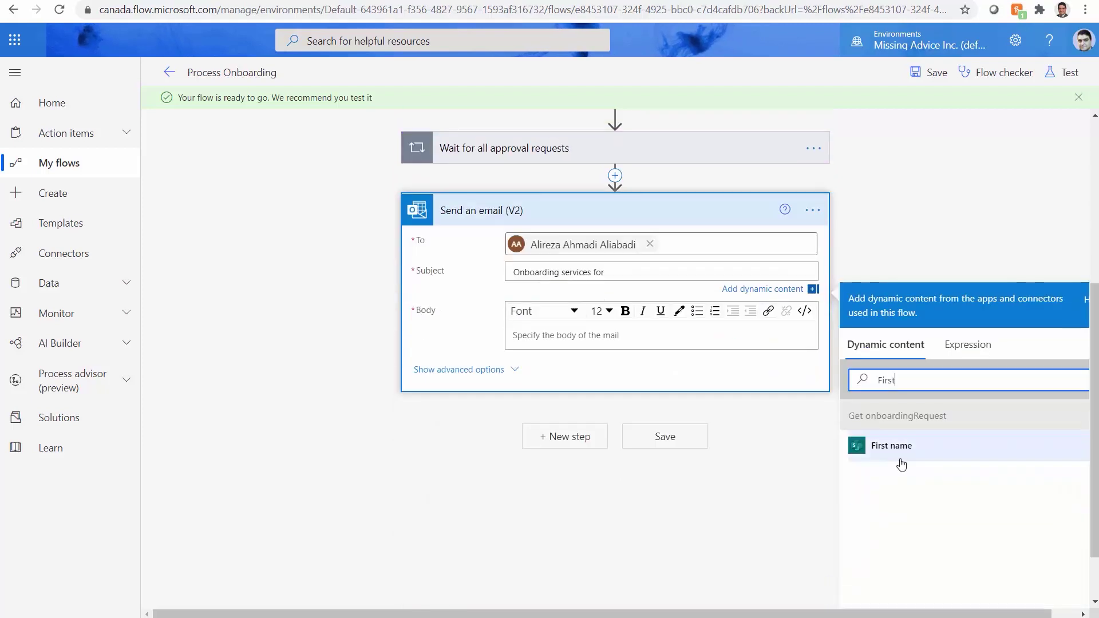
{"action": "left_click", "coordinate": [893, 451]}
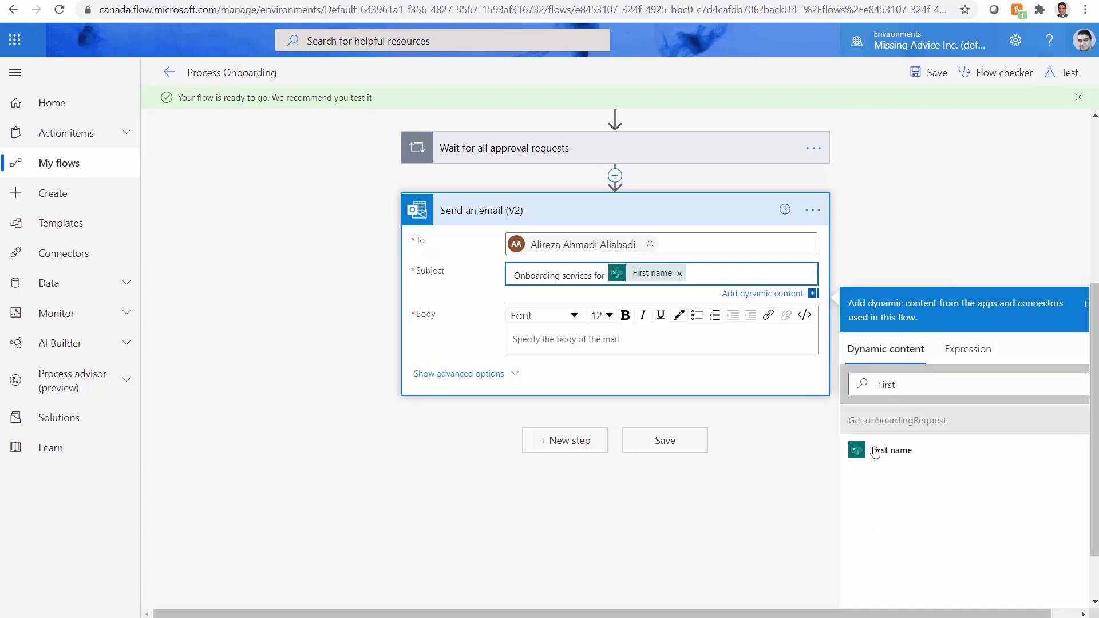
Append the Last name value to the email subject and insert the emailText variable as the body.
{"action": "left_click", "coordinate": [889, 384]}
{"action": "double_click", "coordinate": [892, 384]}
{"action": "type", "text": "Last"}
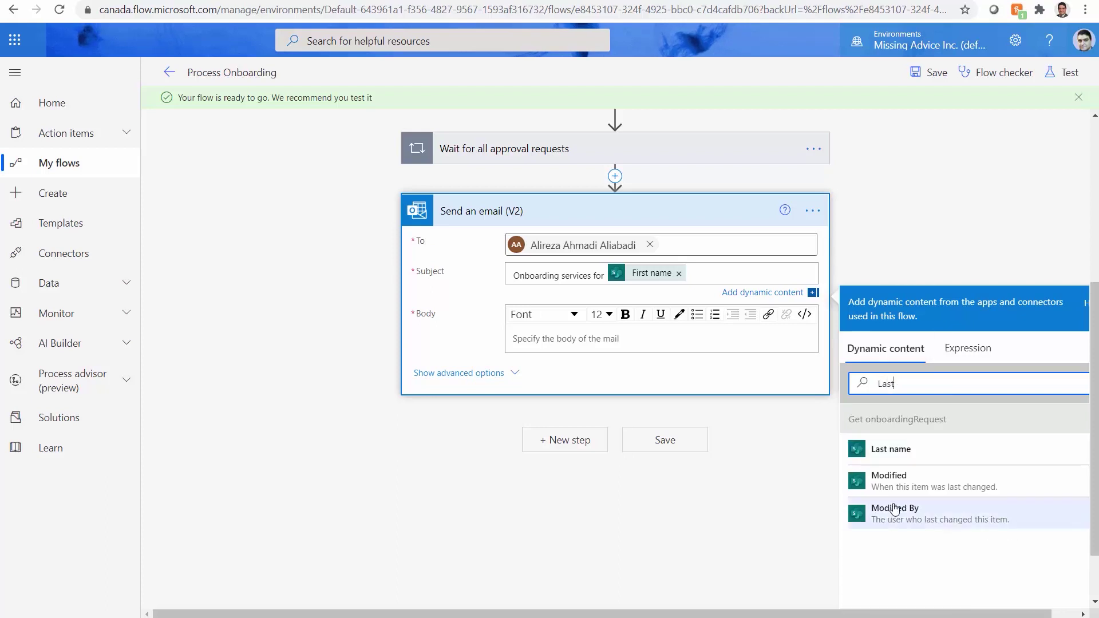
{"action": "left_click", "coordinate": [895, 451]}
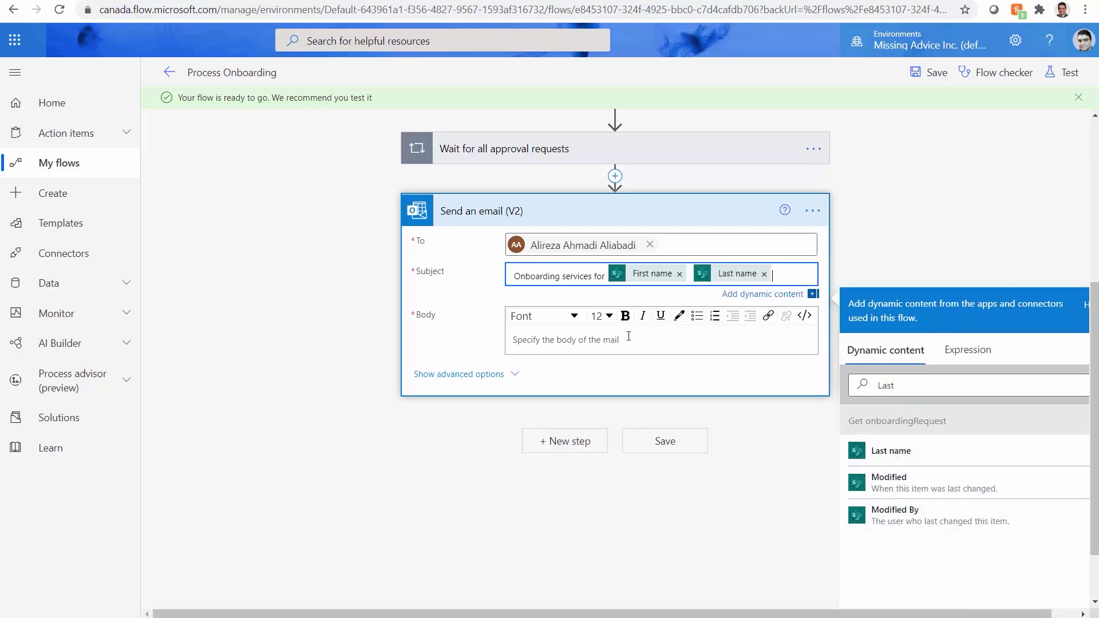
{"action": "left_click", "coordinate": [570, 340]}
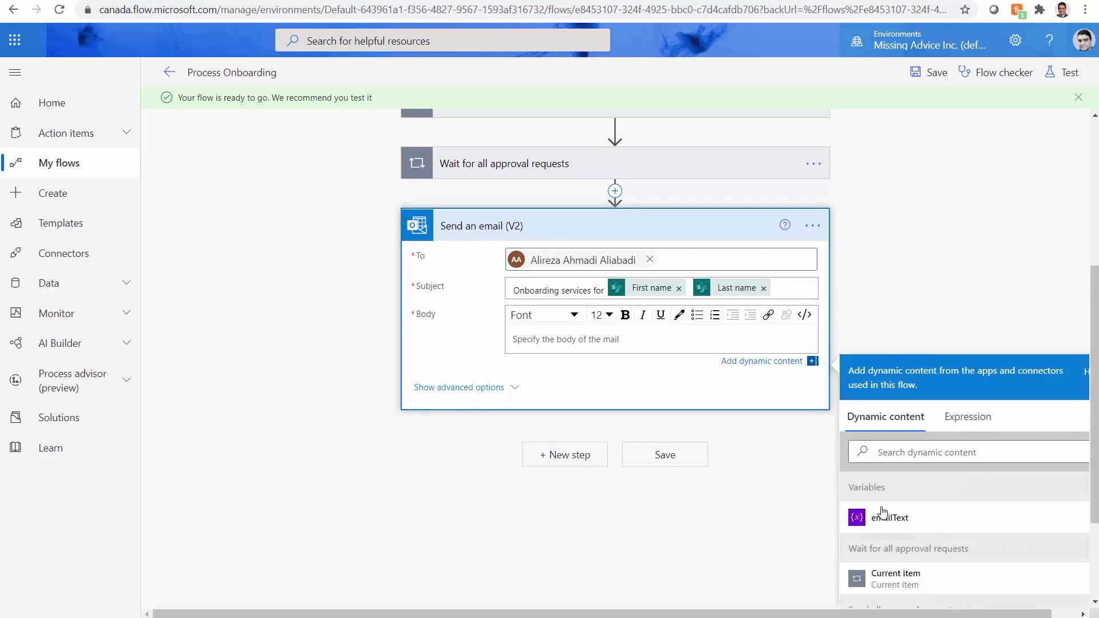
{"action": "left_click", "coordinate": [884, 517]}
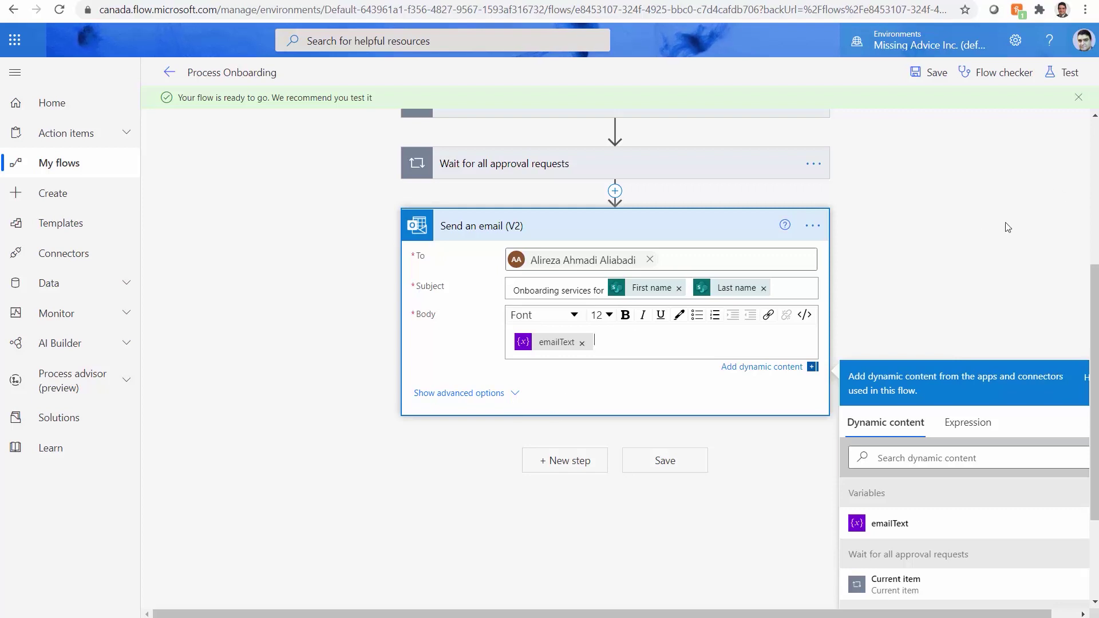
Rename the email action to "Send final list to HR" and save the flow.
{"action": "left_click", "coordinate": [813, 227]}
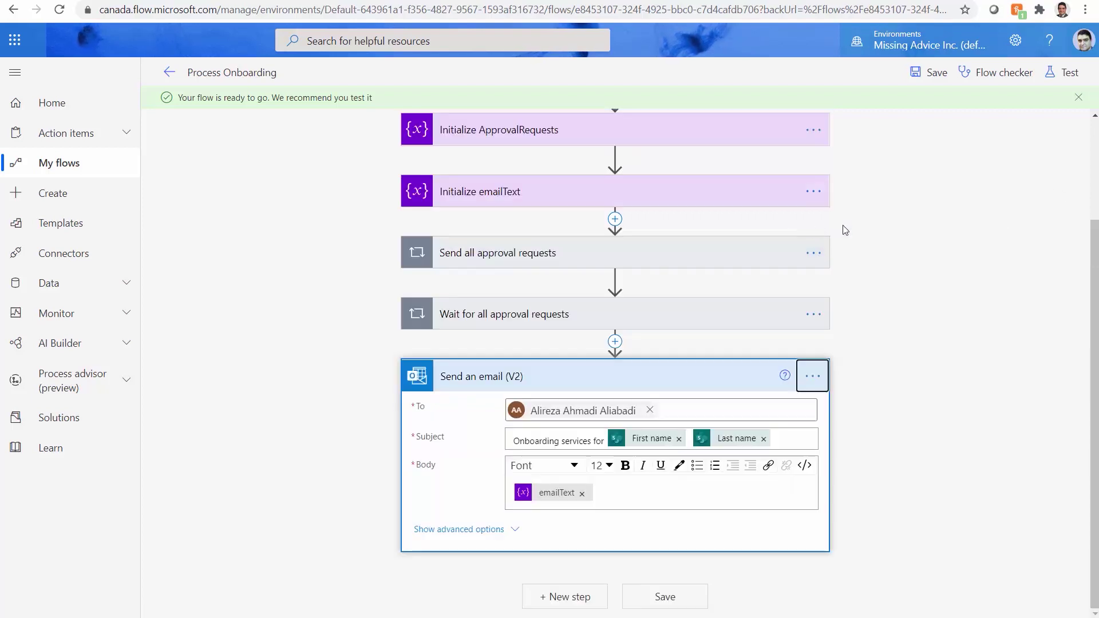
{"action": "left_click", "coordinate": [822, 375]}
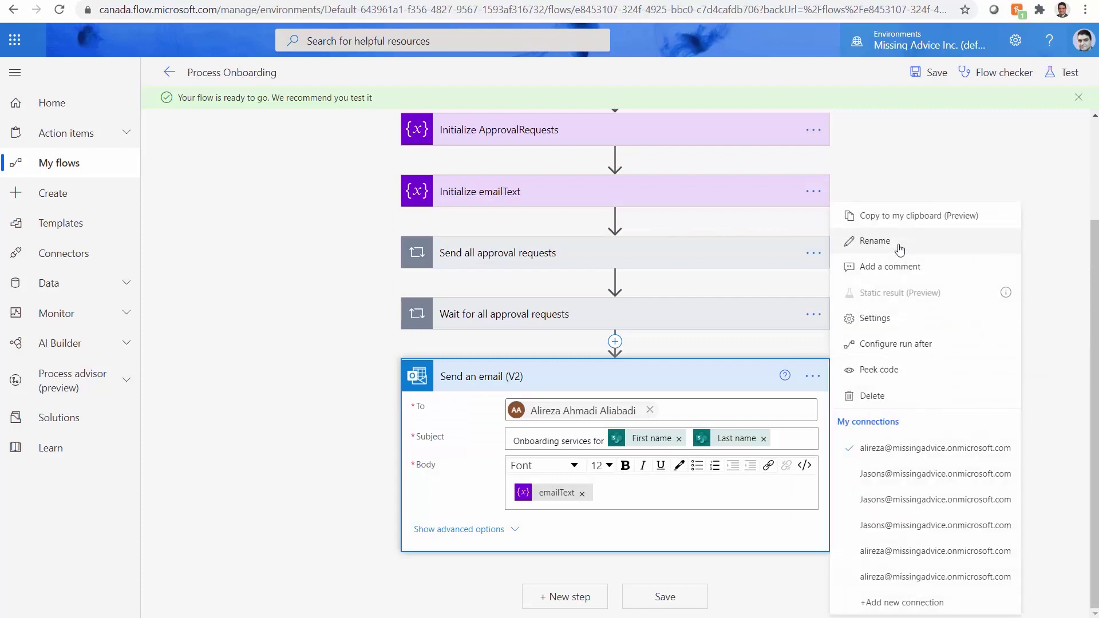
{"action": "left_click", "coordinate": [863, 245]}
{"action": "key", "text": "End"}
{"action": "key", "text": "ctrl+shift+Left"}
{"action": "key", "text": "ctrl+shift+Left"}
{"action": "key", "text": "ctrl+shift+Left"}
{"action": "type", "text": "f"}
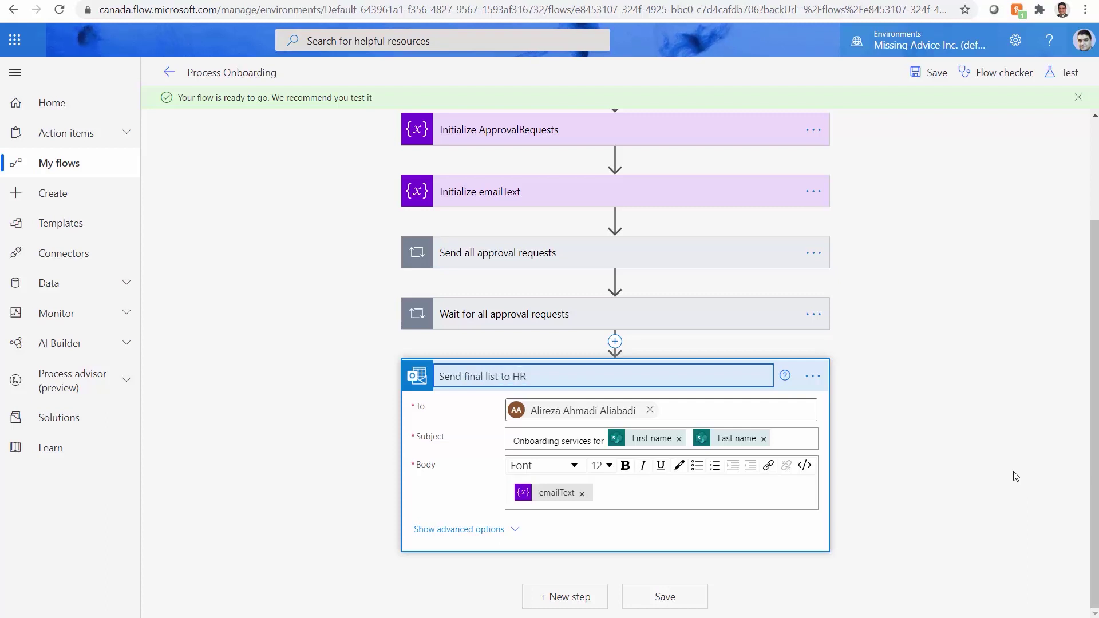
{"action": "left_click", "coordinate": [1008, 473]}
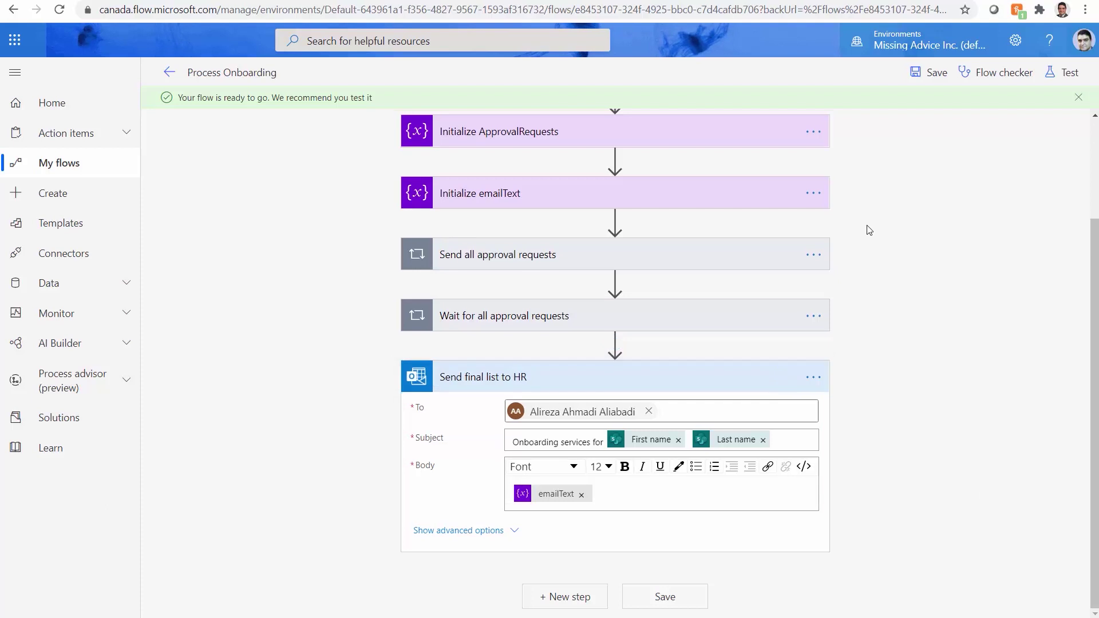
{"action": "left_click", "coordinate": [930, 72]}
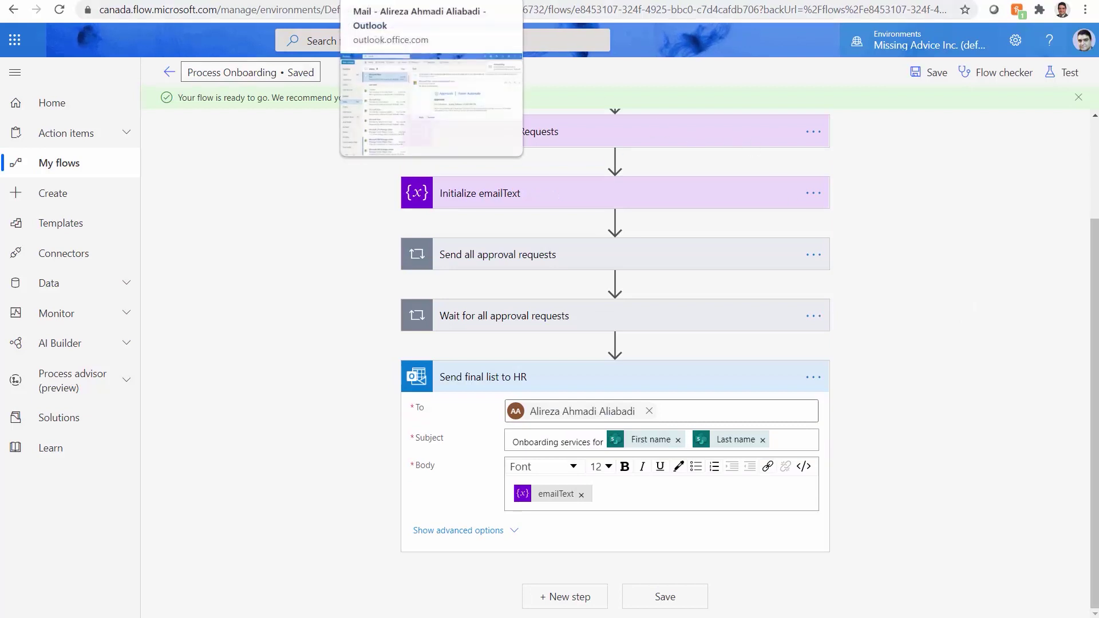
Switch to the Employee Onboarding list in SharePoint and run the Process Onboarding flow on the SharePoint developer item.
{"action": "left_click", "coordinate": [263, 0]}
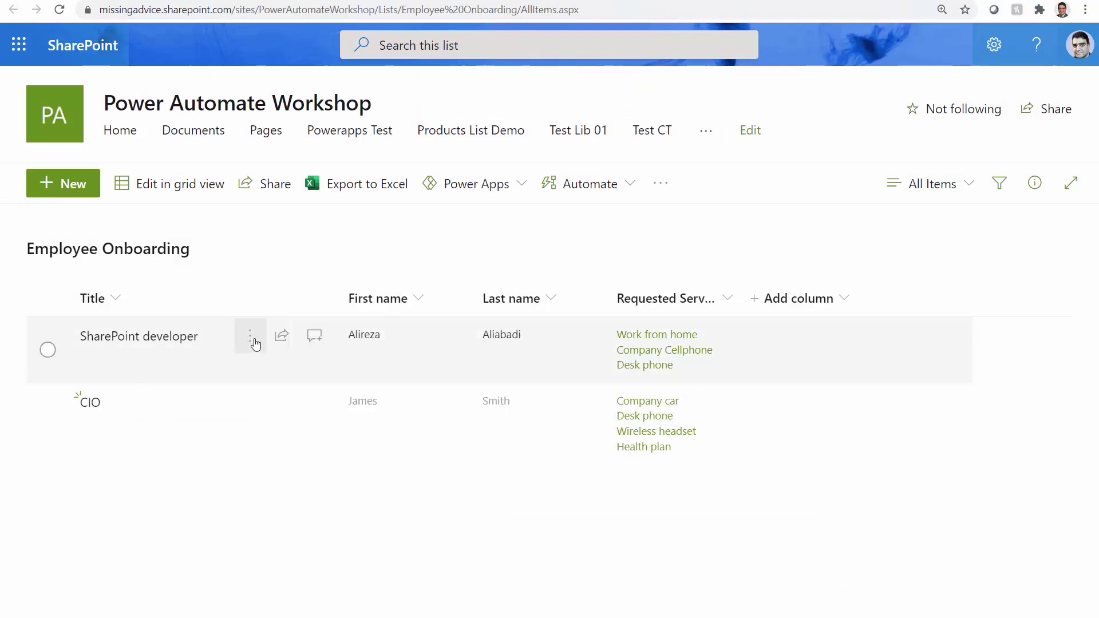
{"action": "left_click", "coordinate": [252, 338]}
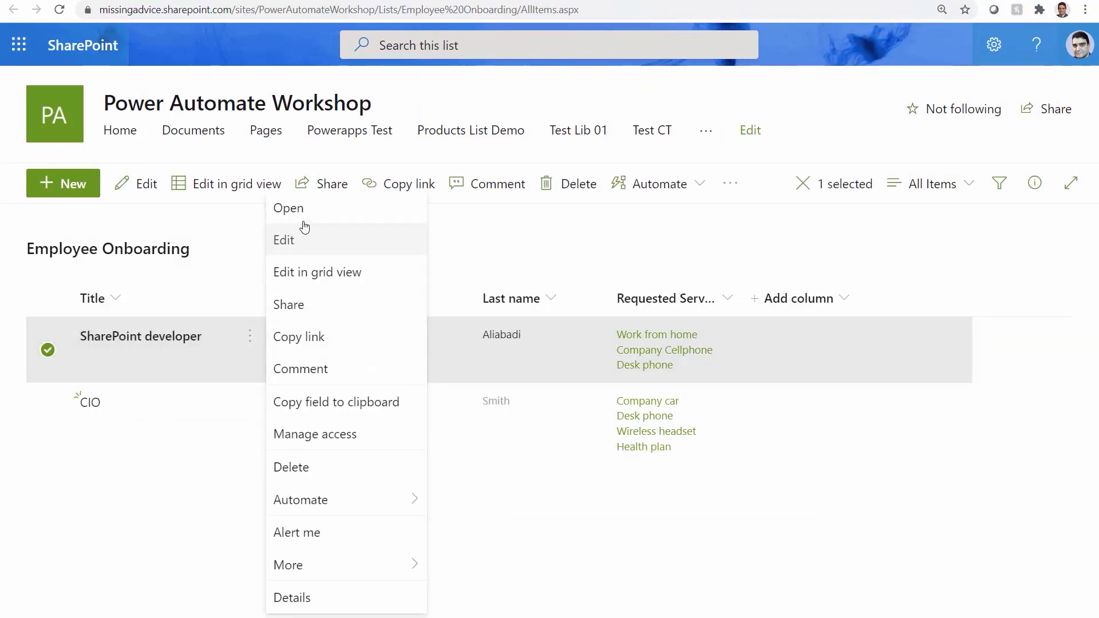
{"action": "mouse_move", "coordinate": [360, 509]}
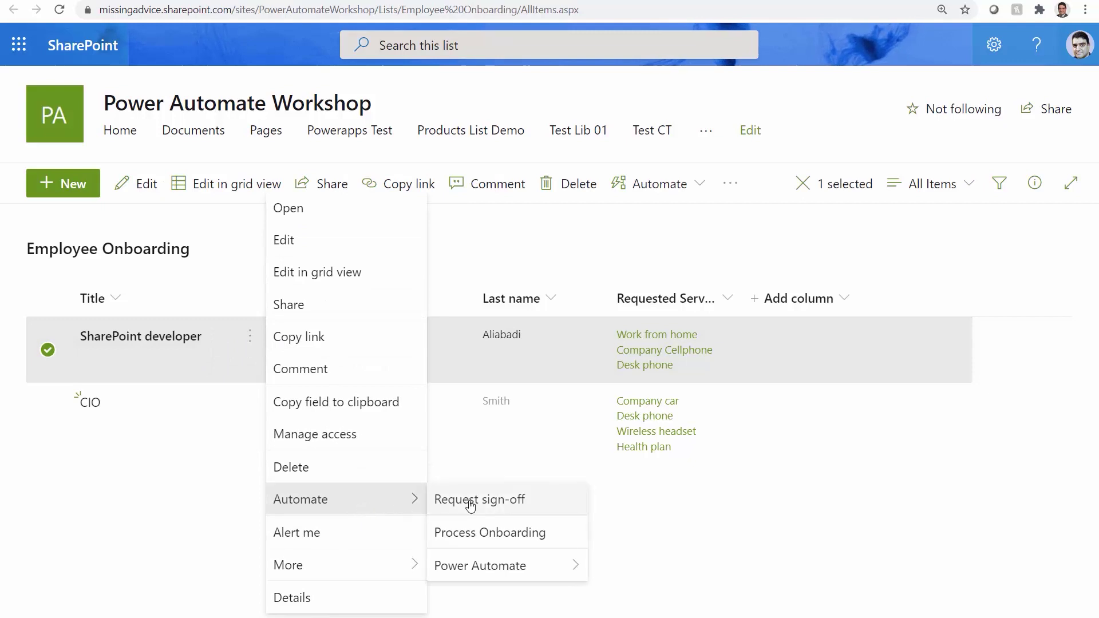
{"action": "left_click", "coordinate": [458, 532]}
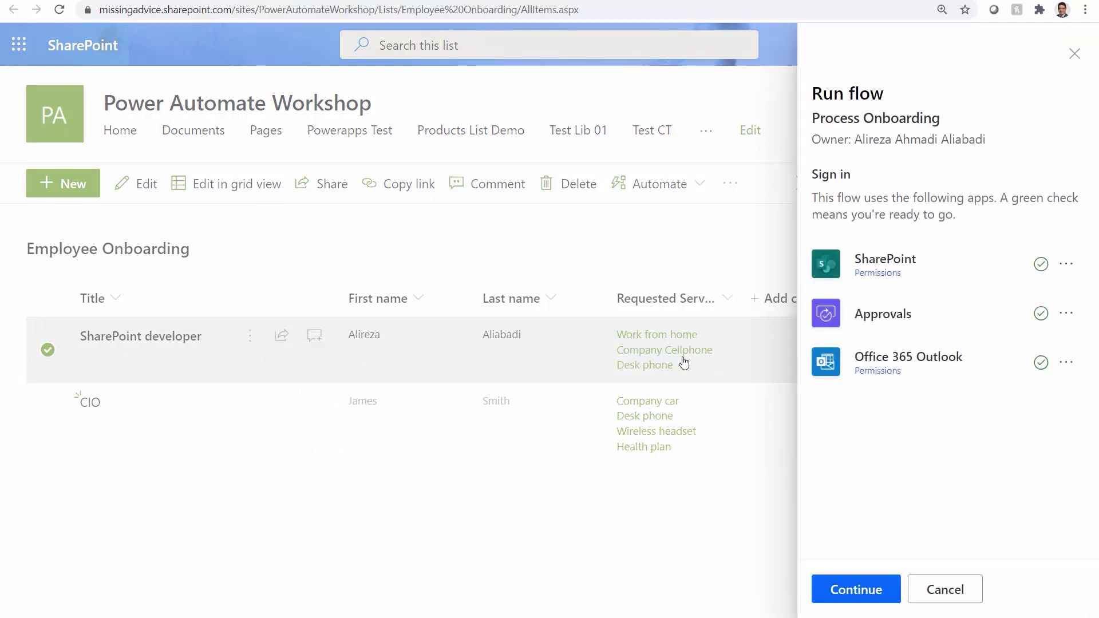
{"action": "left_click", "coordinate": [857, 594]}
{"action": "left_click", "coordinate": [851, 589]}
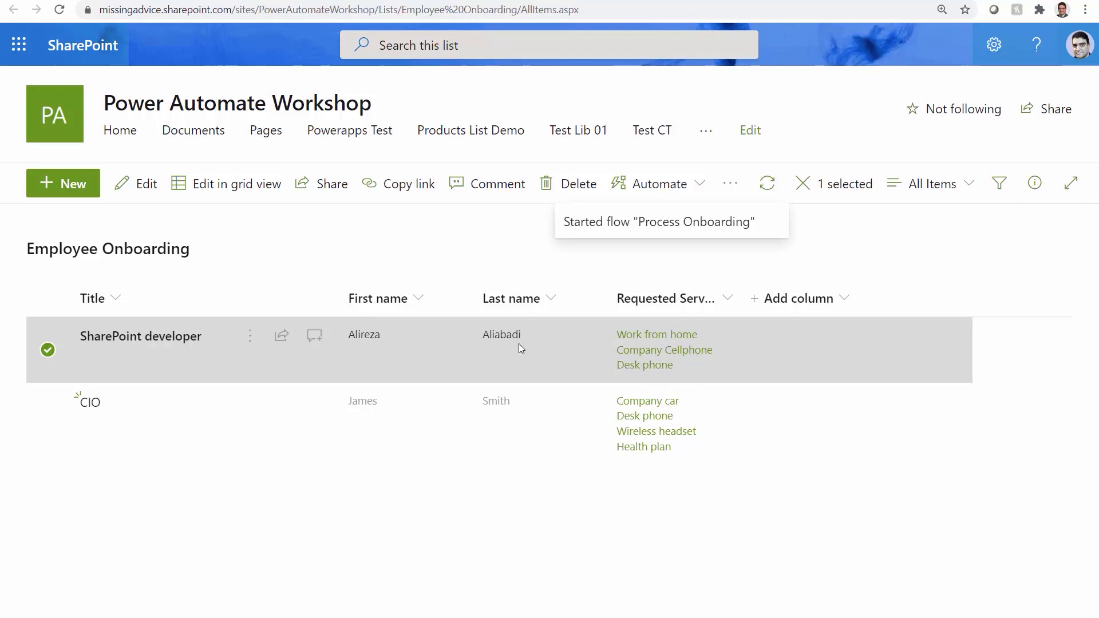
Switch to Outlook and open the third new onboarding approval request to read which service it concerns.
{"action": "left_click", "coordinate": [382, 1]}
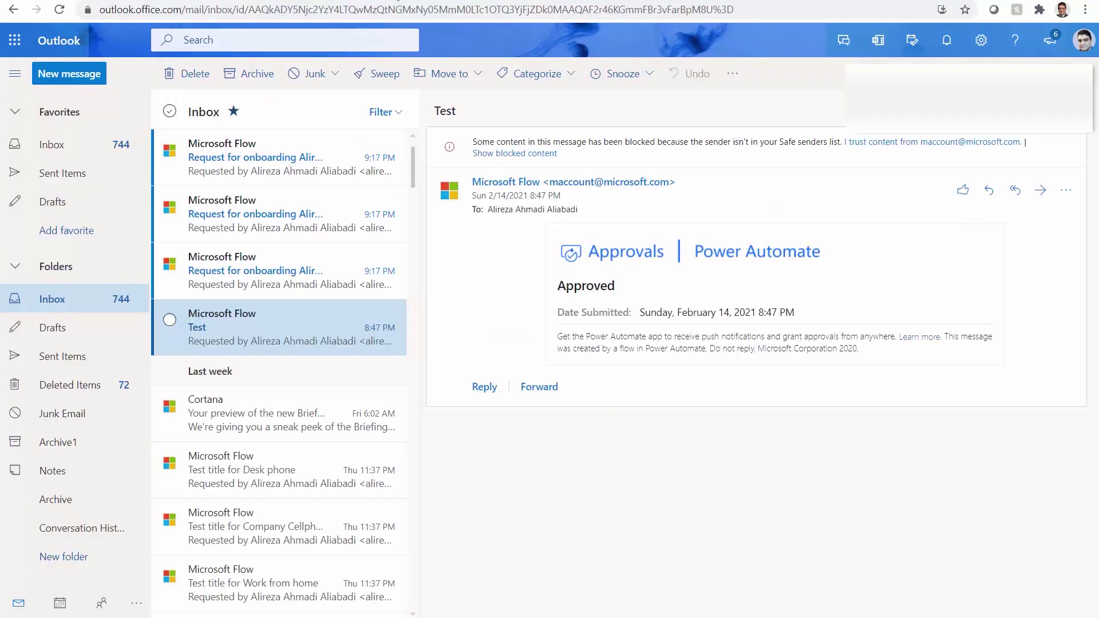
{"action": "left_click", "coordinate": [273, 283]}
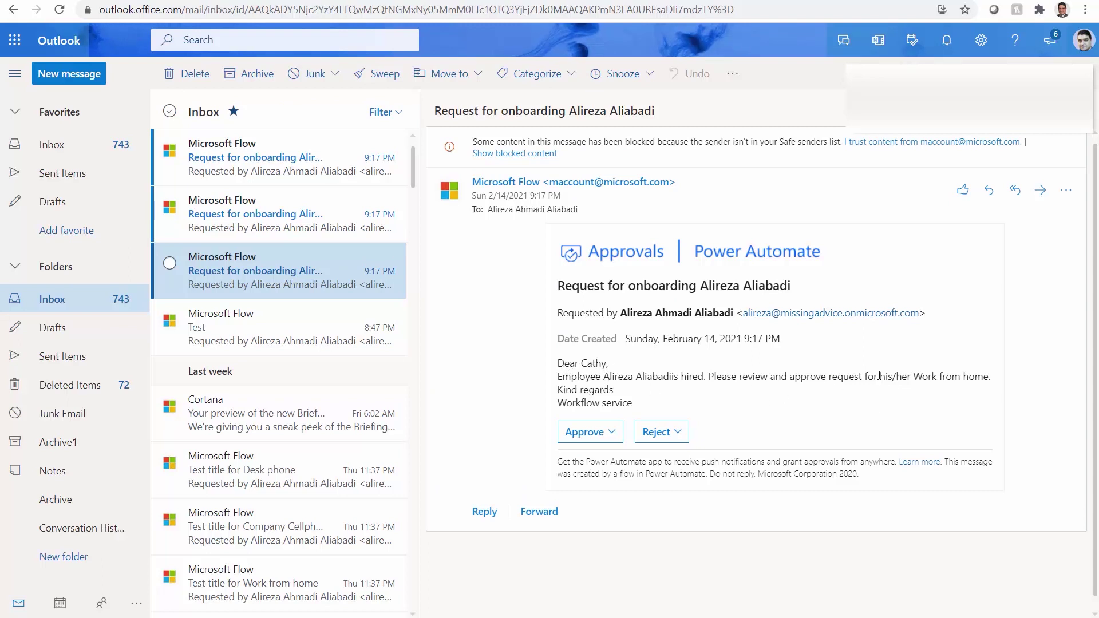
{"action": "left_click_drag", "start_coordinate": [913, 378], "coordinate": [975, 379]}
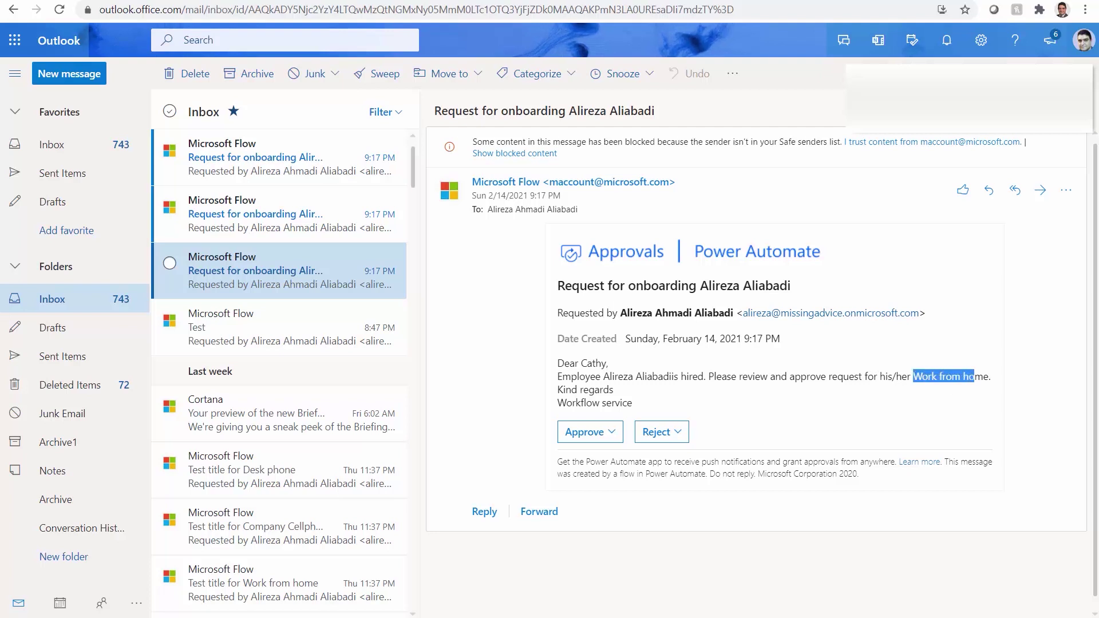
Check the approver of Work from home in the Employee Services list in SharePoint.
{"action": "left_click", "coordinate": [270, 1]}
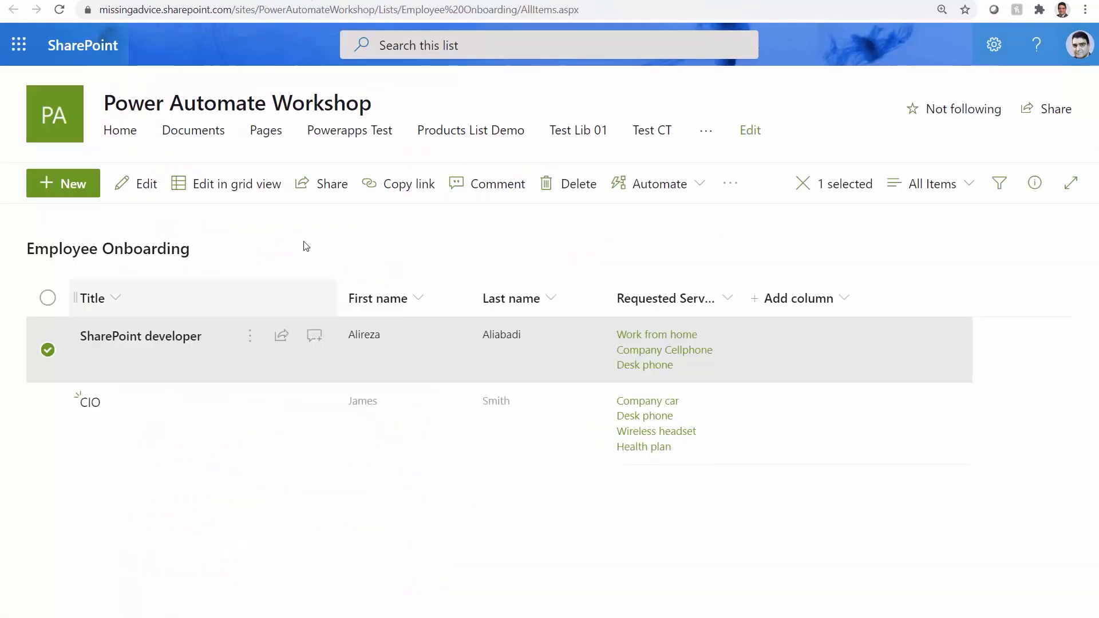
{"action": "left_click", "coordinate": [310, 1]}
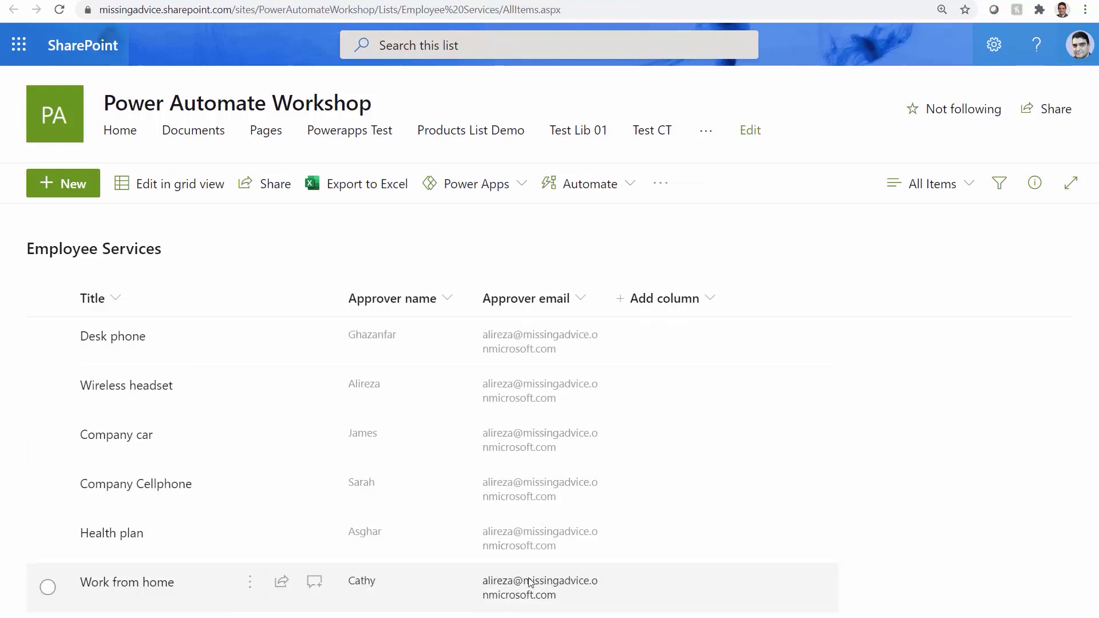
{"action": "left_click", "coordinate": [733, 1]}
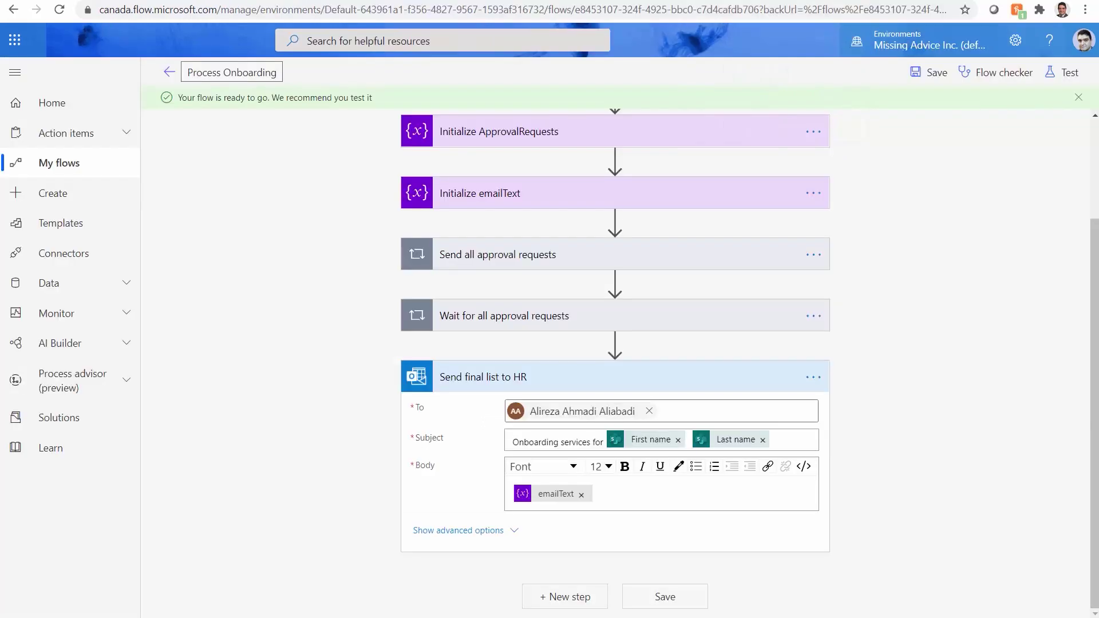
Switch to Outlook and approve the Work from home onboarding request without entering a comment.
{"action": "left_click", "coordinate": [392, 1]}
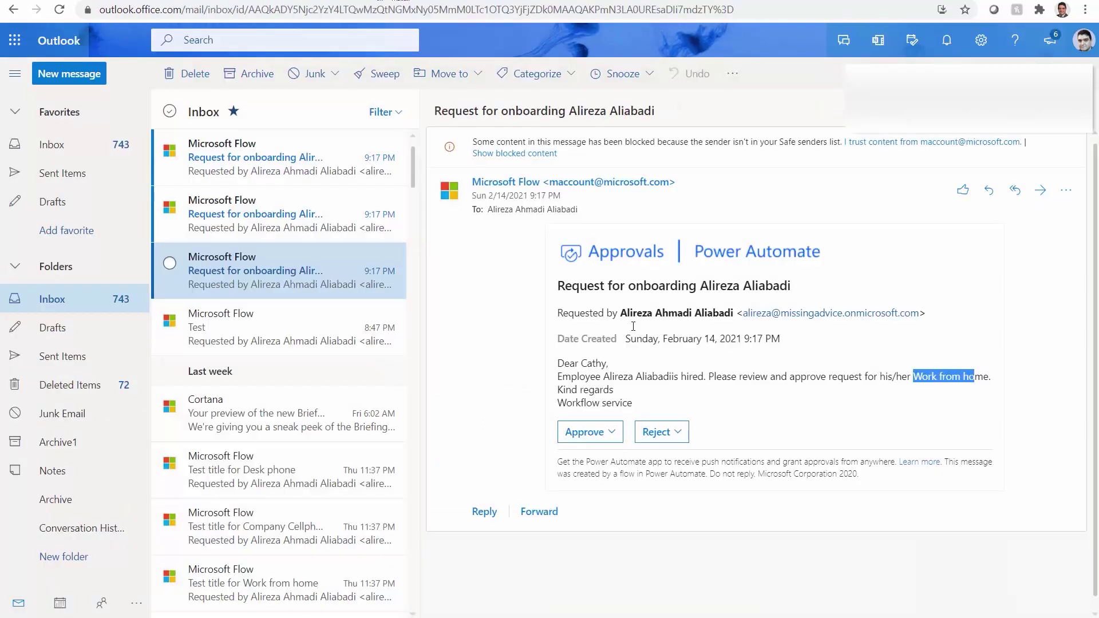
{"action": "left_click", "coordinate": [600, 433]}
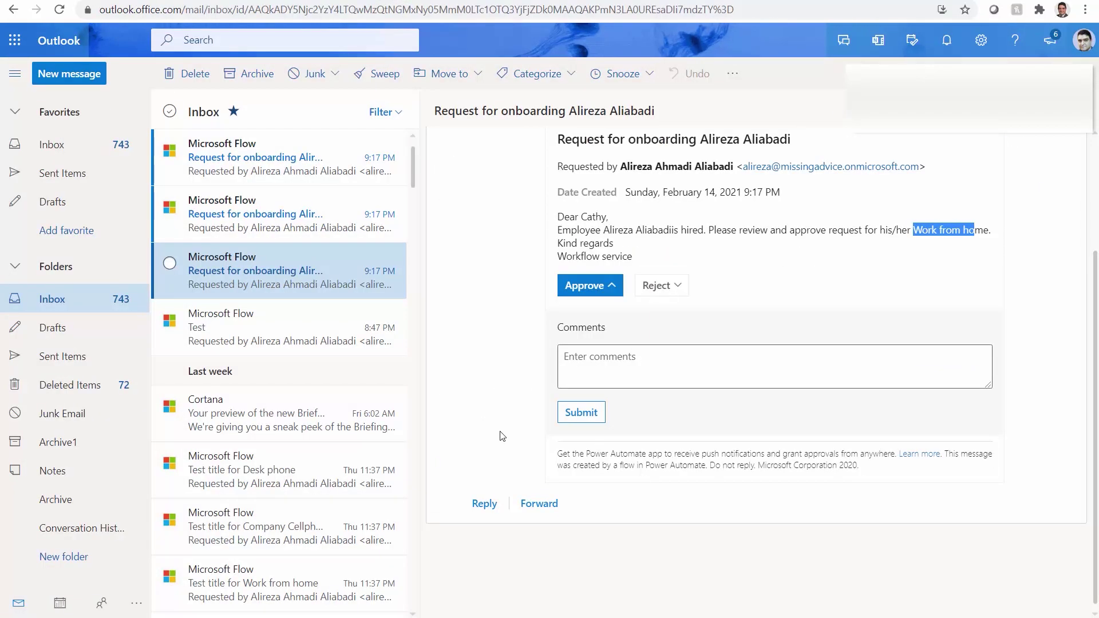
{"action": "left_click", "coordinate": [594, 417]}
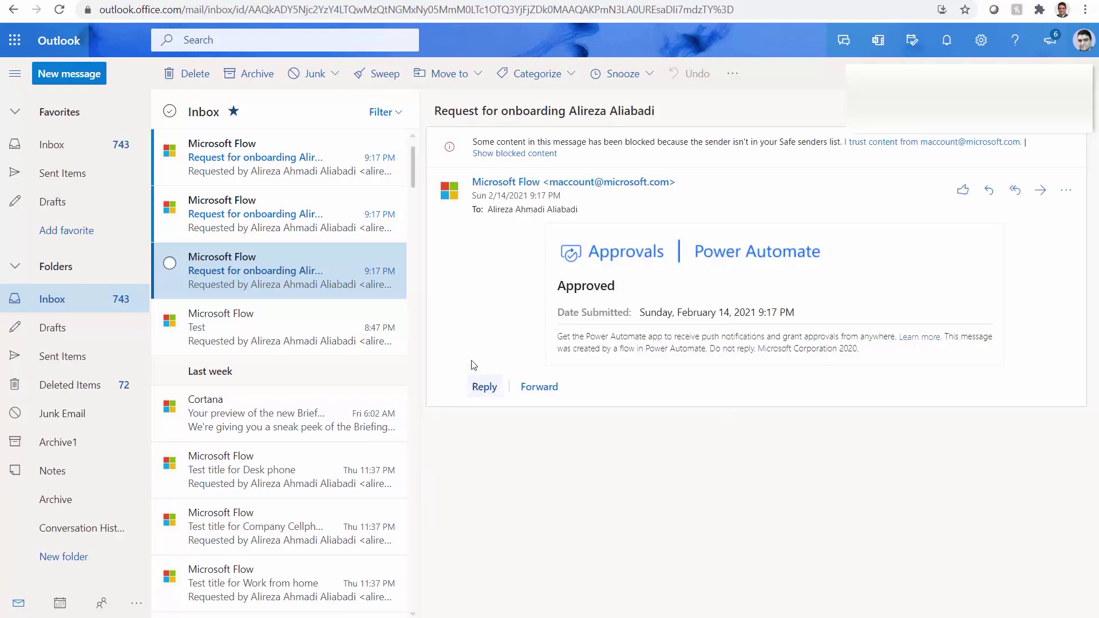
Open the Company Cellphone onboarding request, check its approver in the SharePoint Employee Services list, and approve it in Outlook.
{"action": "left_click", "coordinate": [297, 227]}
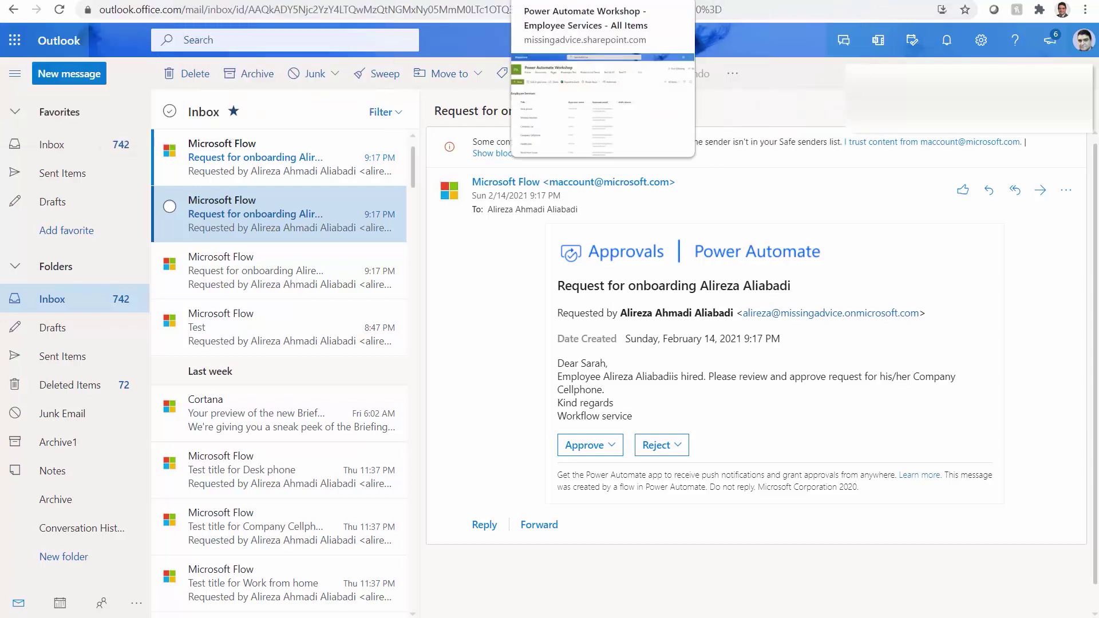
{"action": "left_click", "coordinate": [564, 1]}
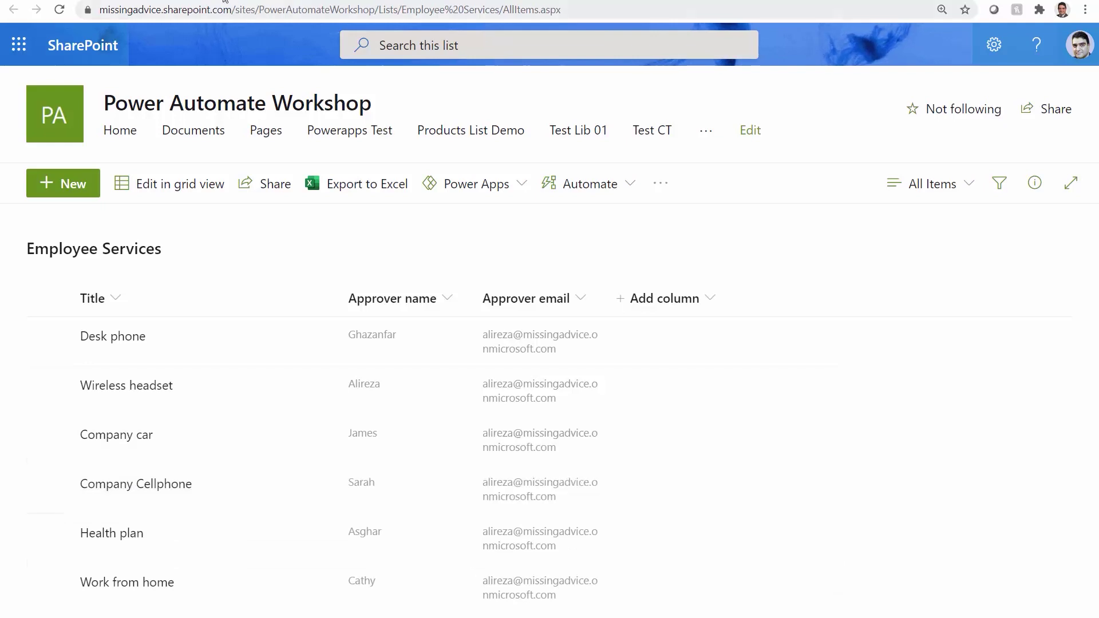
{"action": "left_click", "coordinate": [428, 0]}
{"action": "left_click", "coordinate": [585, 445]}
{"action": "left_click", "coordinate": [592, 414]}
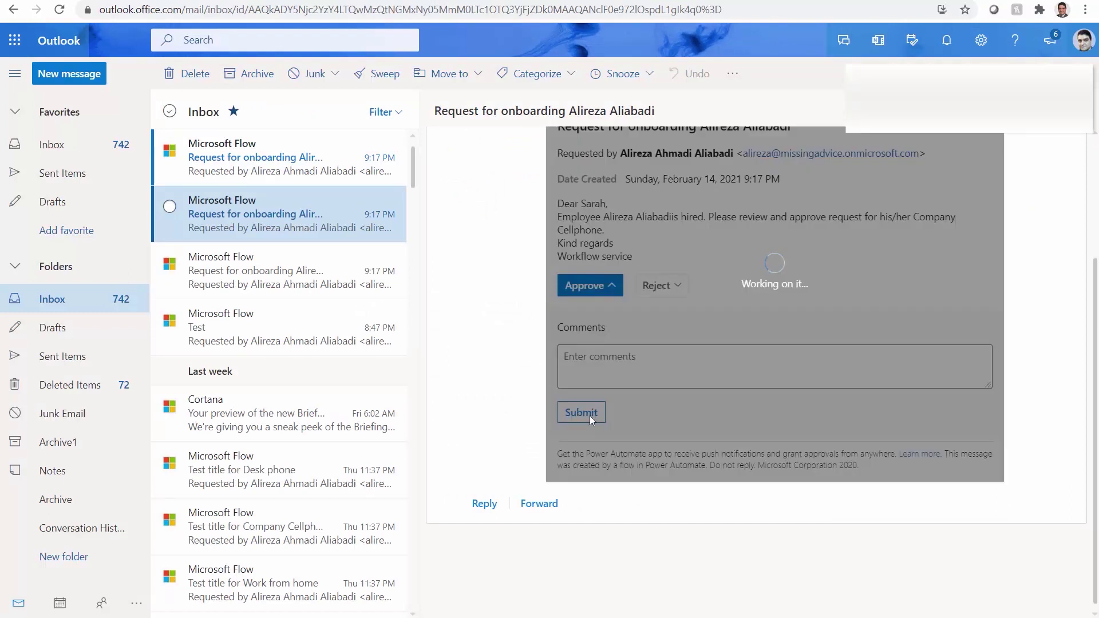
Reject the Desk phone onboarding request without a comment and open the new onboarding services email to read the collected outcomes.
{"action": "left_click", "coordinate": [295, 171]}
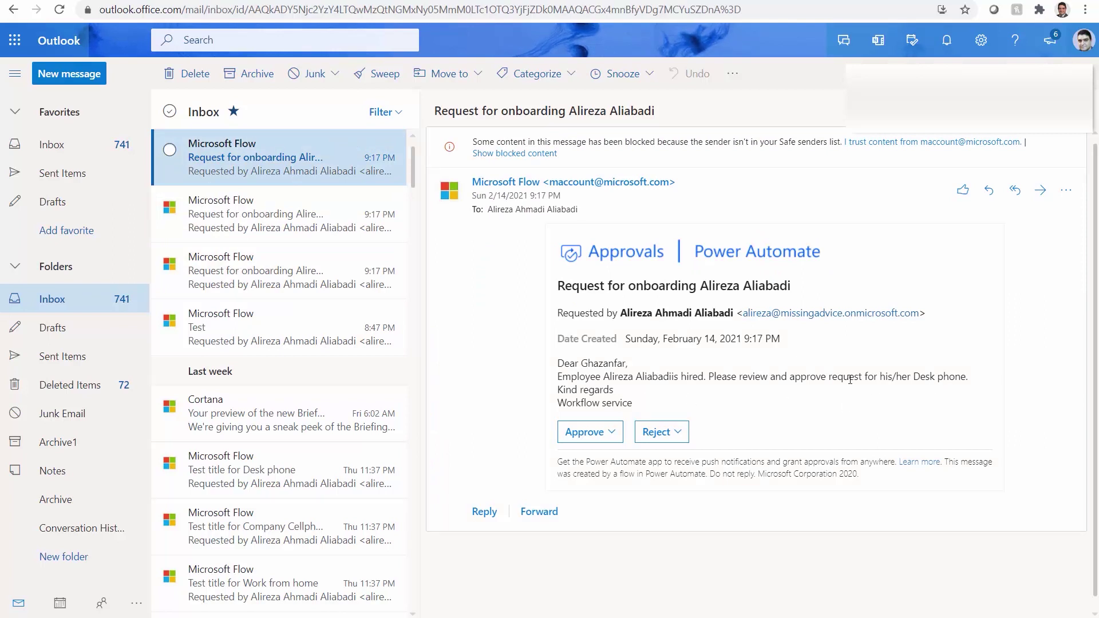
{"action": "left_click", "coordinate": [664, 432]}
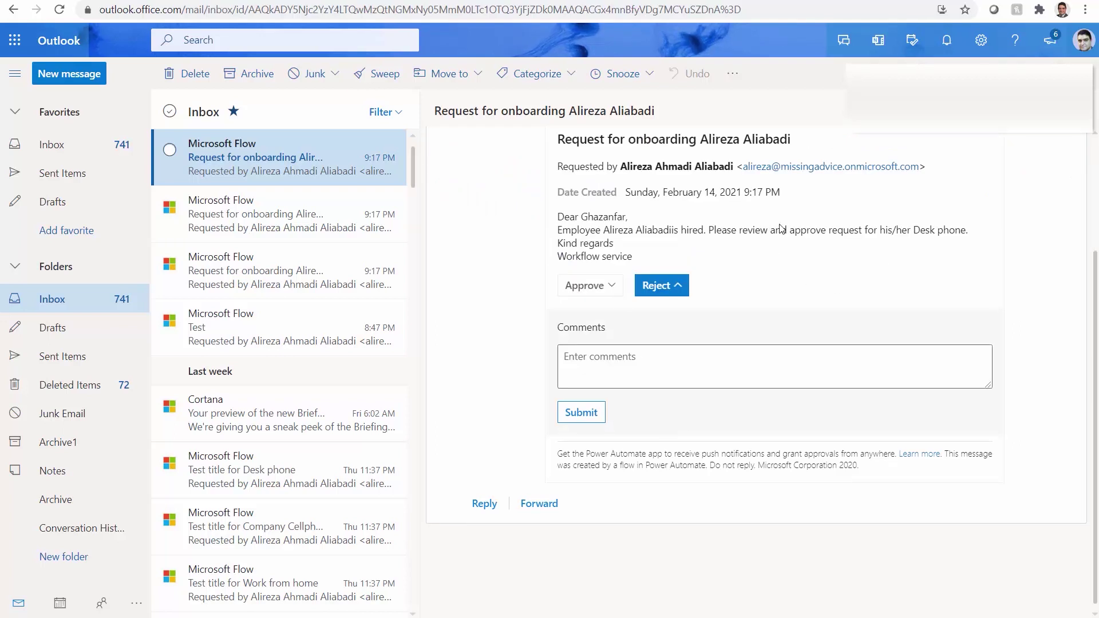
{"action": "key", "text": "ctrl+Tab"}
{"action": "left_click", "coordinate": [581, 412]}
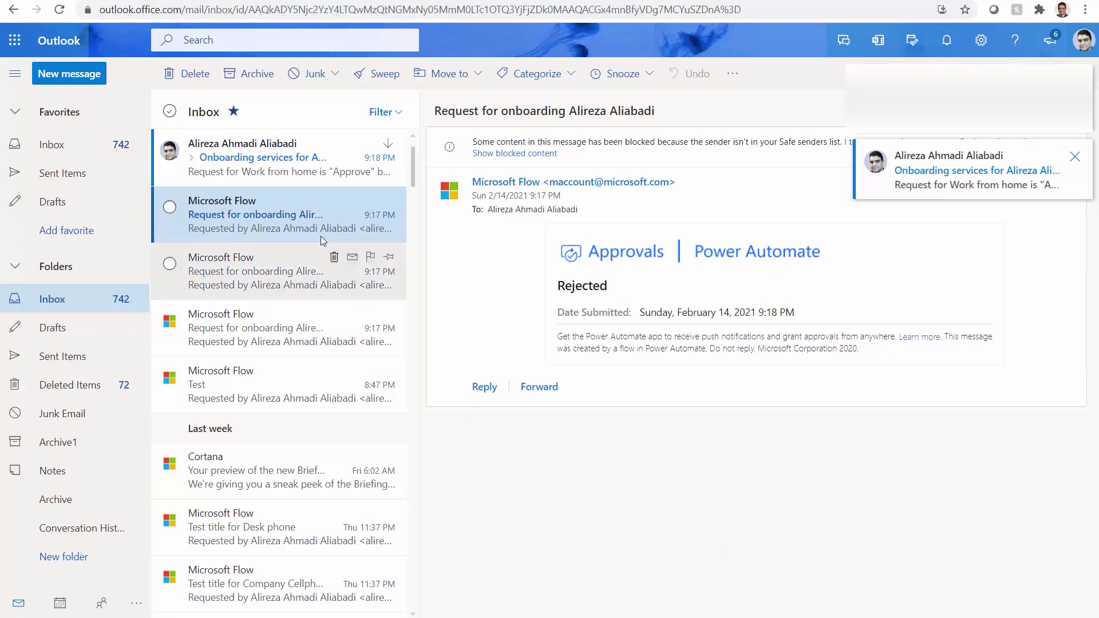
{"action": "left_click", "coordinate": [284, 171]}
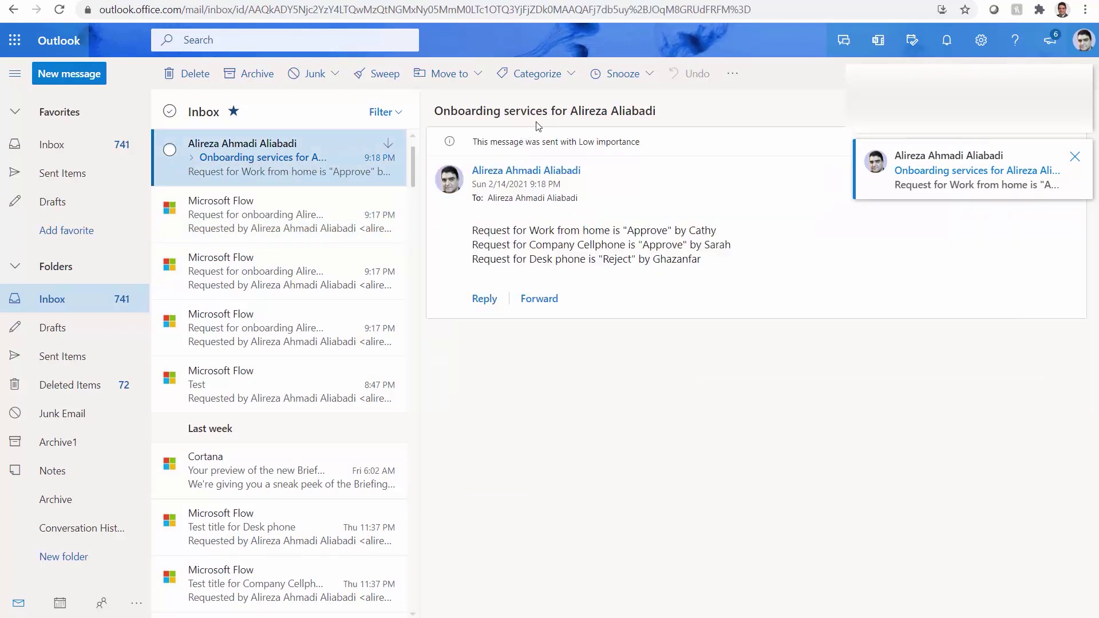